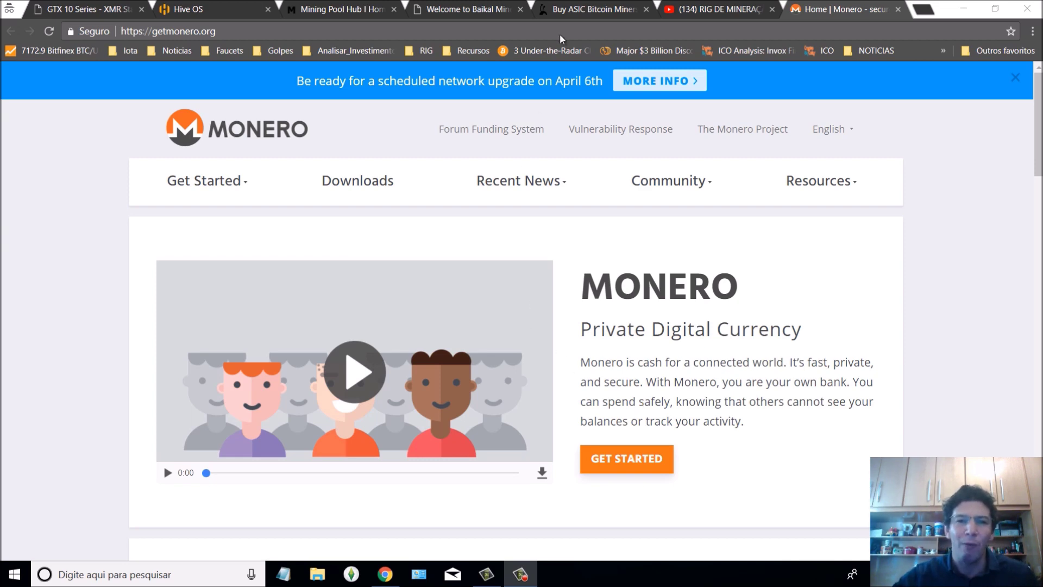
# Browse Bitmain's ASIC miner price listings, then switch to the Baikal Miner homepage
pyautogui.click(591, 8)
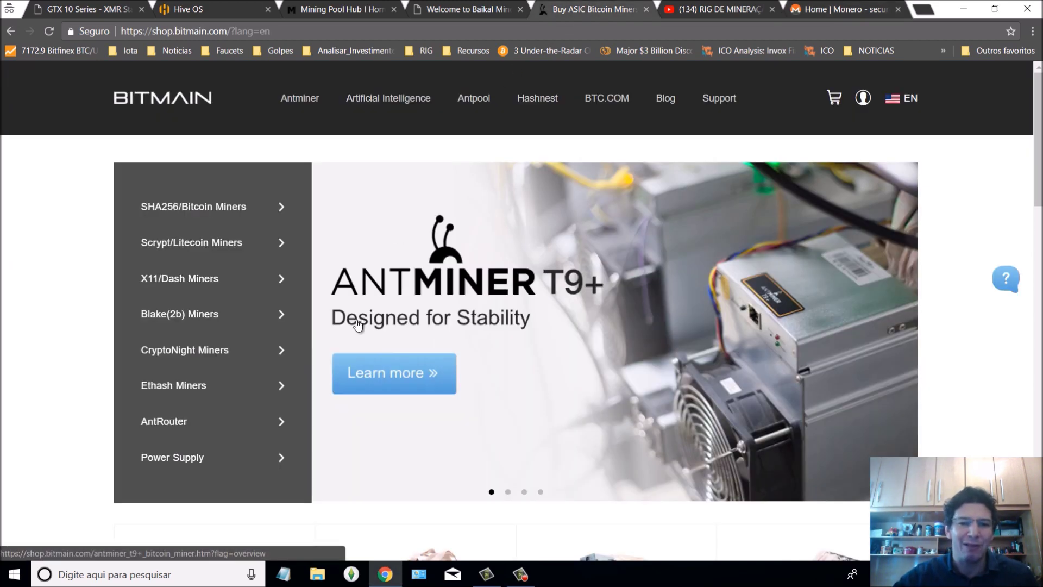
pyautogui.scroll(-6, 357, 324)
pyautogui.scroll(-3, 233, 416)
pyautogui.scroll(-3, 232, 416)
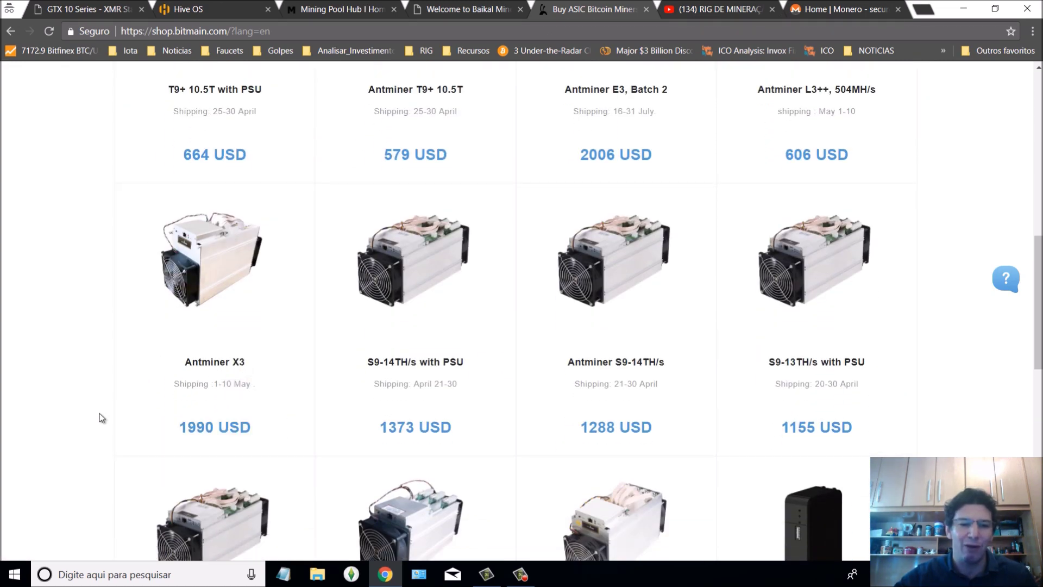
pyautogui.moveTo(167, 194)
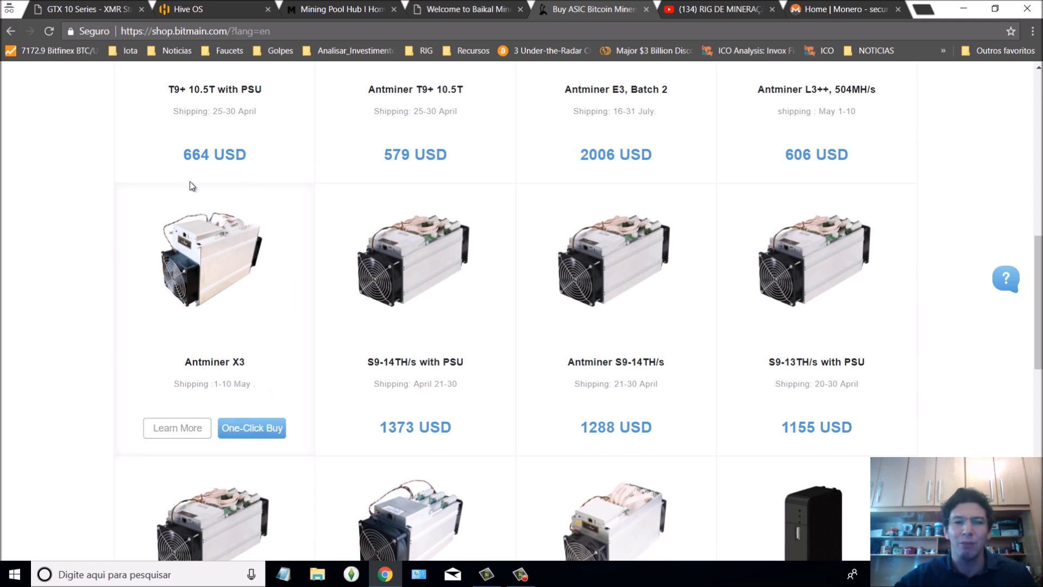
pyautogui.click(437, 11)
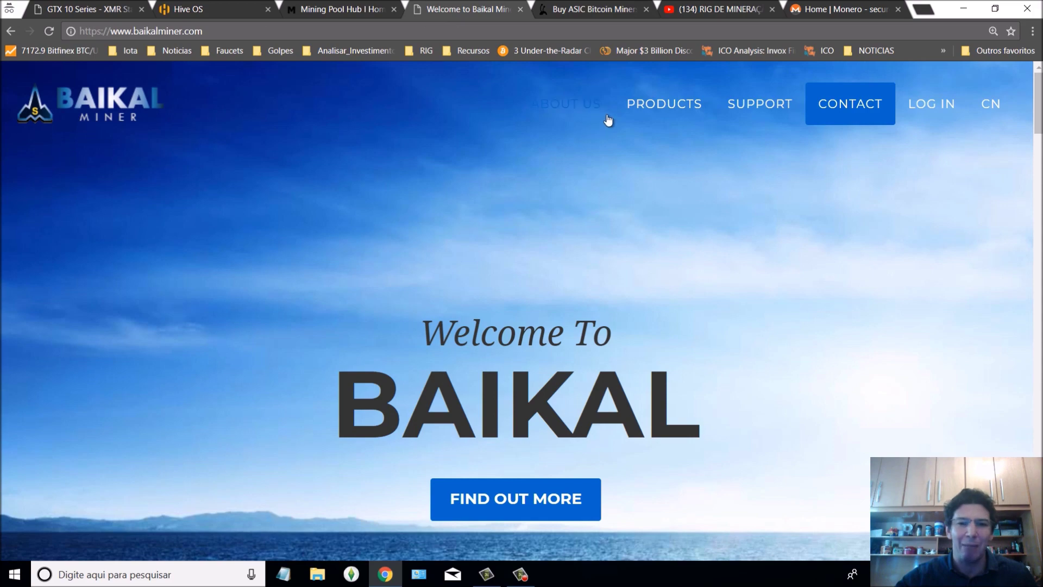
# Open the BK-N miner's shop page from Baikal's products section
pyautogui.click(654, 106)
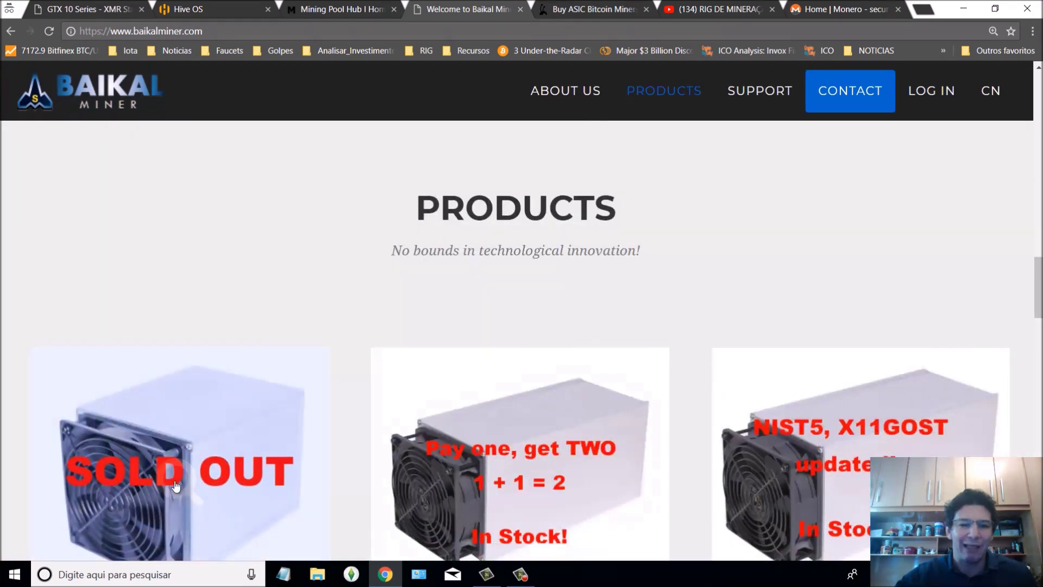
pyautogui.scroll(4, 164, 465)
pyautogui.scroll(-9, 164, 465)
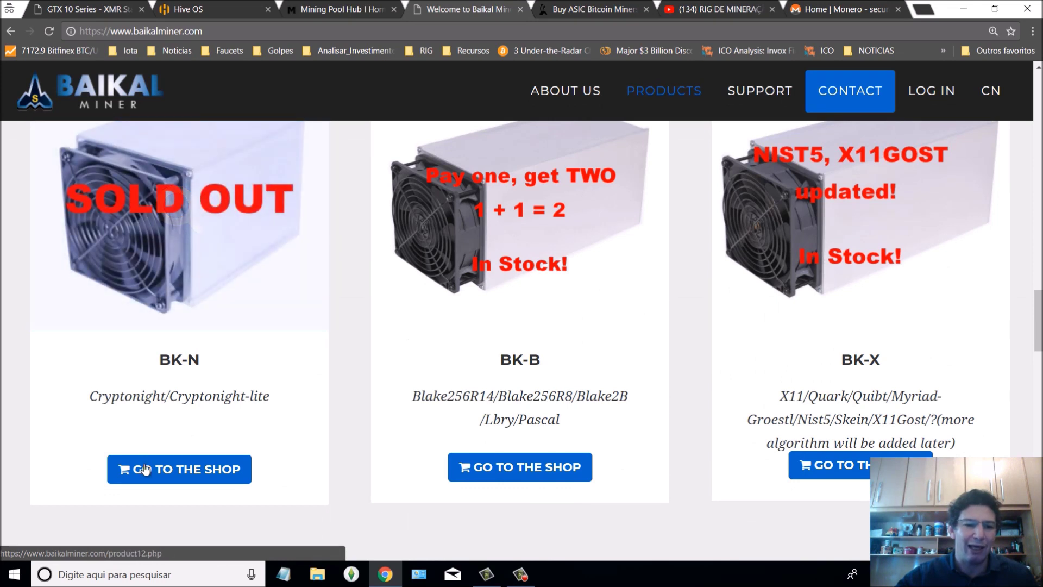
pyautogui.click(144, 470)
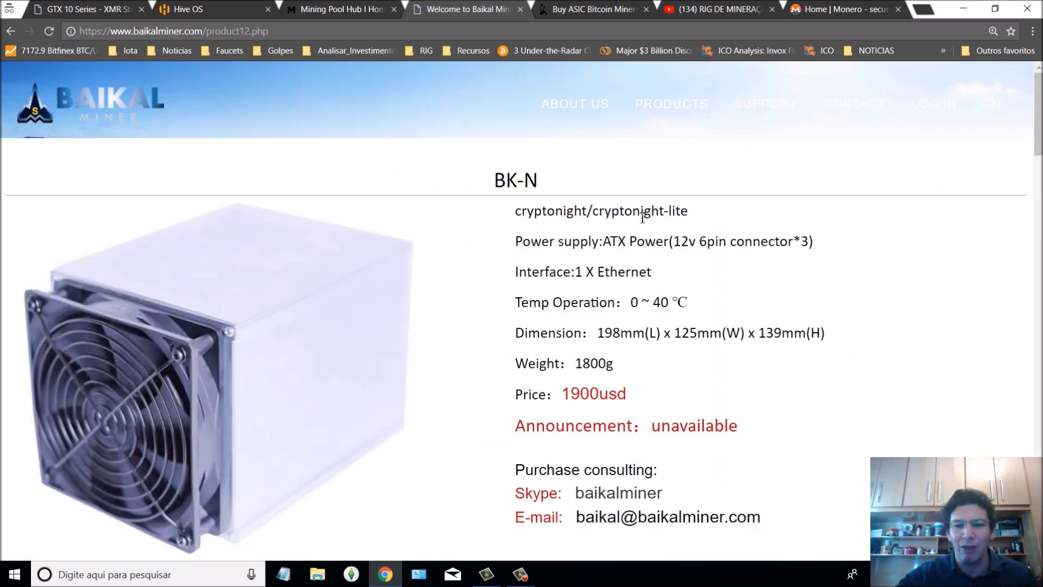
# Read through the BK-N Cryptonight specs, hash rate and 1900usd price, then return to the top
pyautogui.scroll(-6, 598, 228)
pyautogui.scroll(5, 590, 237)
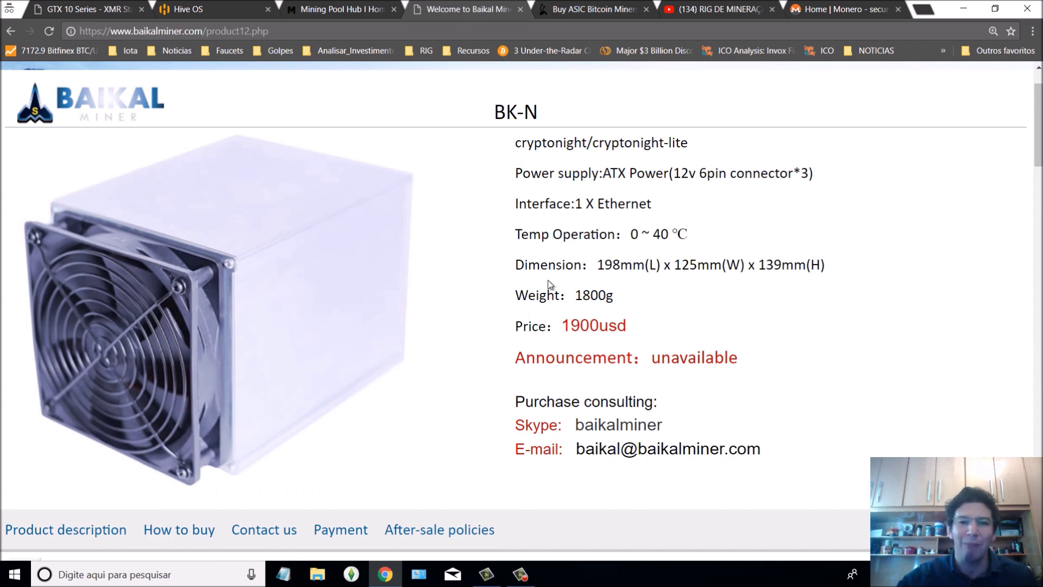
pyautogui.scroll(-12, 541, 286)
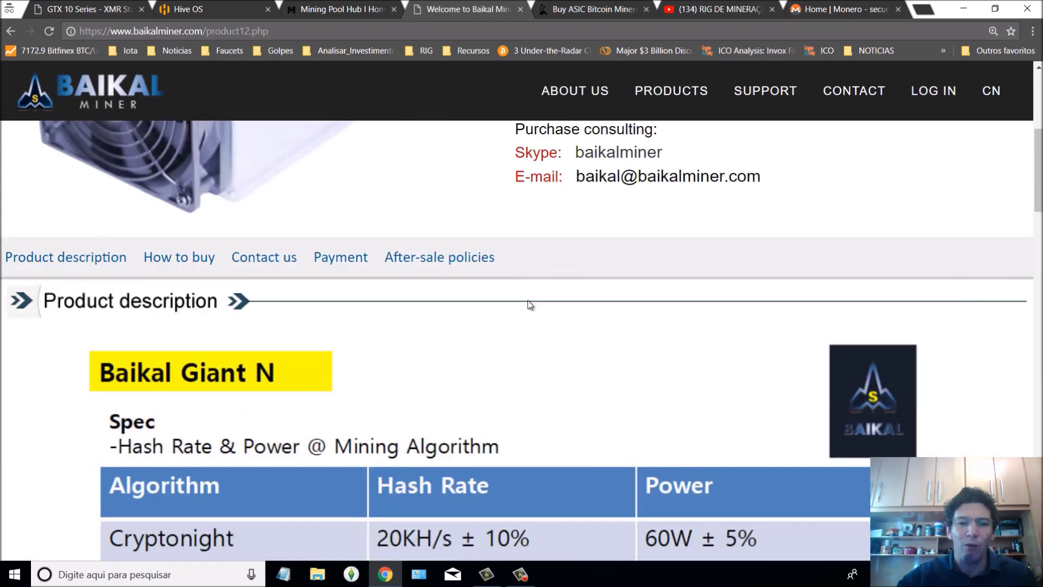
pyautogui.scroll(-4, 521, 317)
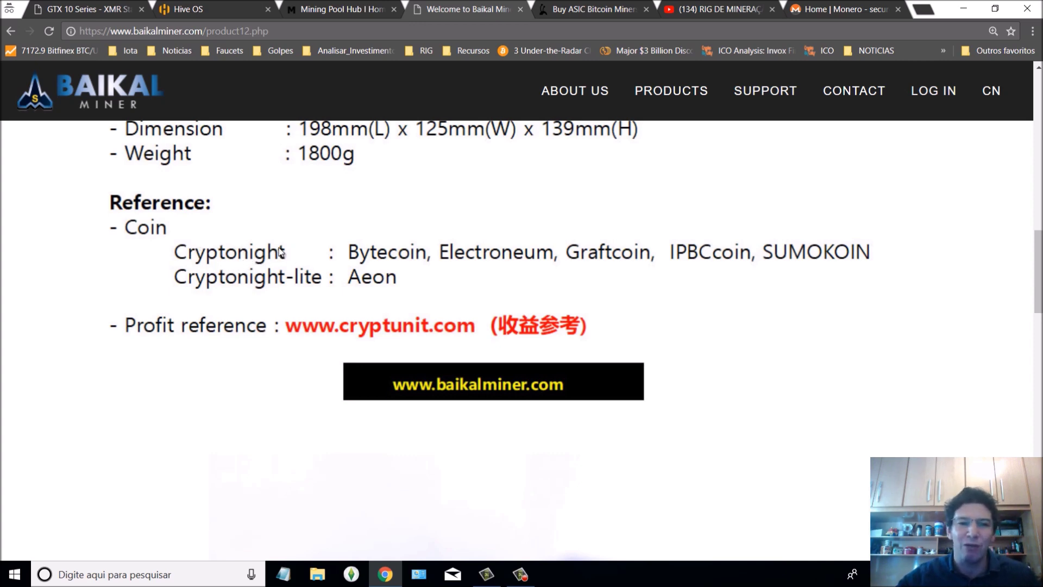
pyautogui.scroll(15, 279, 247)
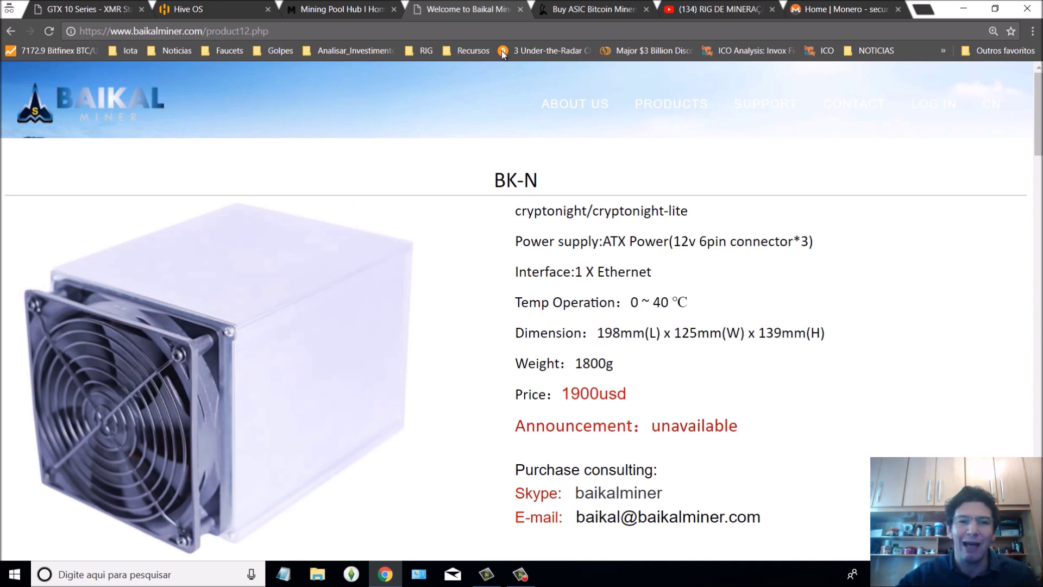
# Close the Baikal and Bitmain tabs and bring up the Hive OS login page
pyautogui.click(520, 10)
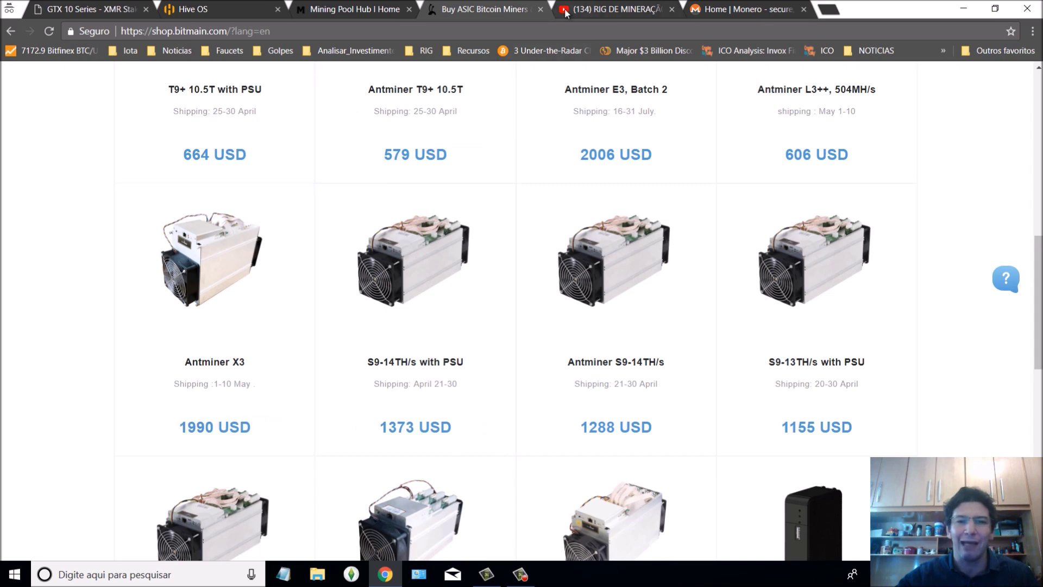
pyautogui.click(543, 12)
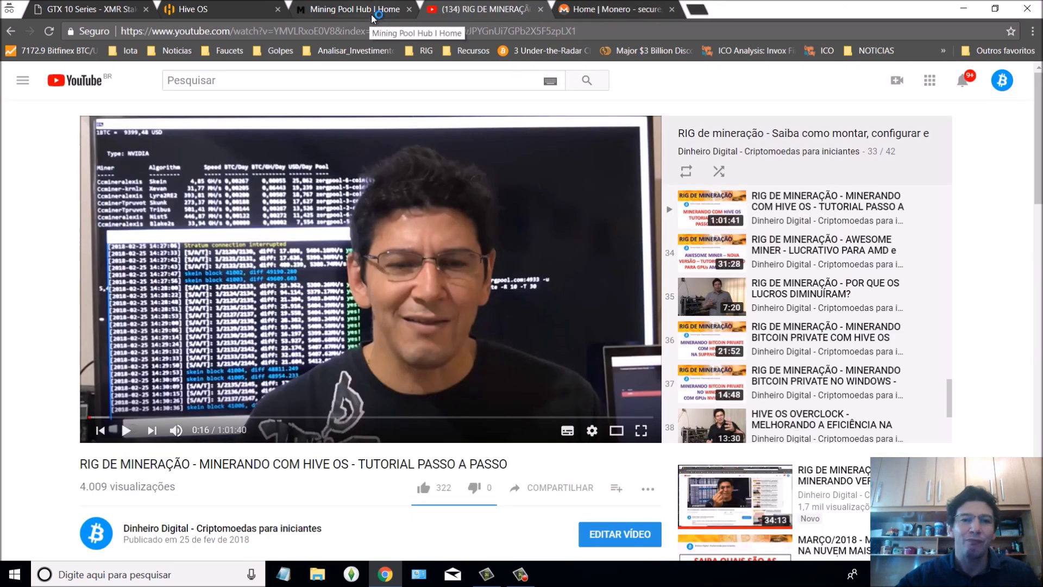
pyautogui.click(603, 10)
pyautogui.click(211, 15)
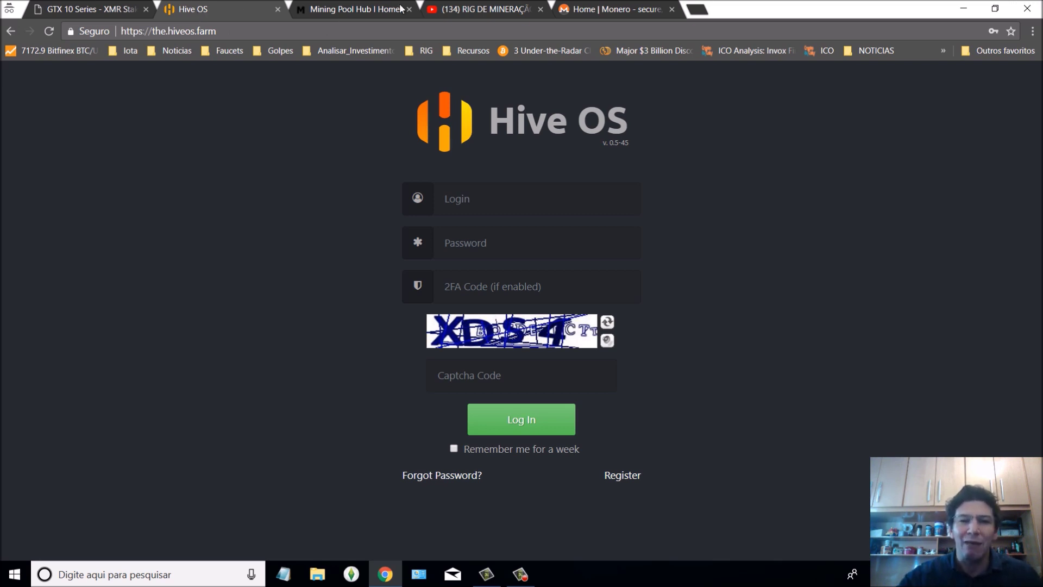
pyautogui.click(459, 12)
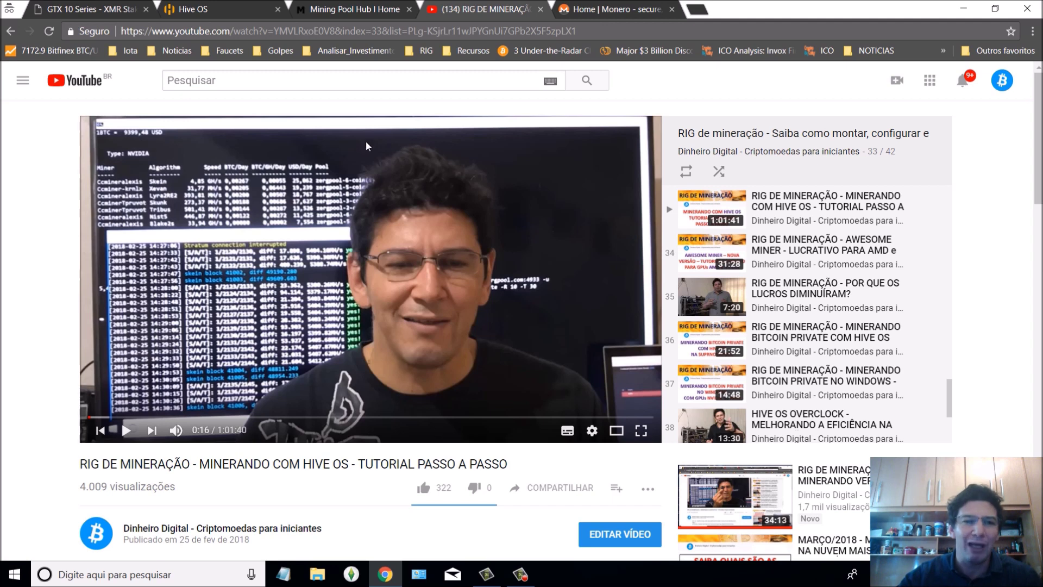
pyautogui.click(225, 10)
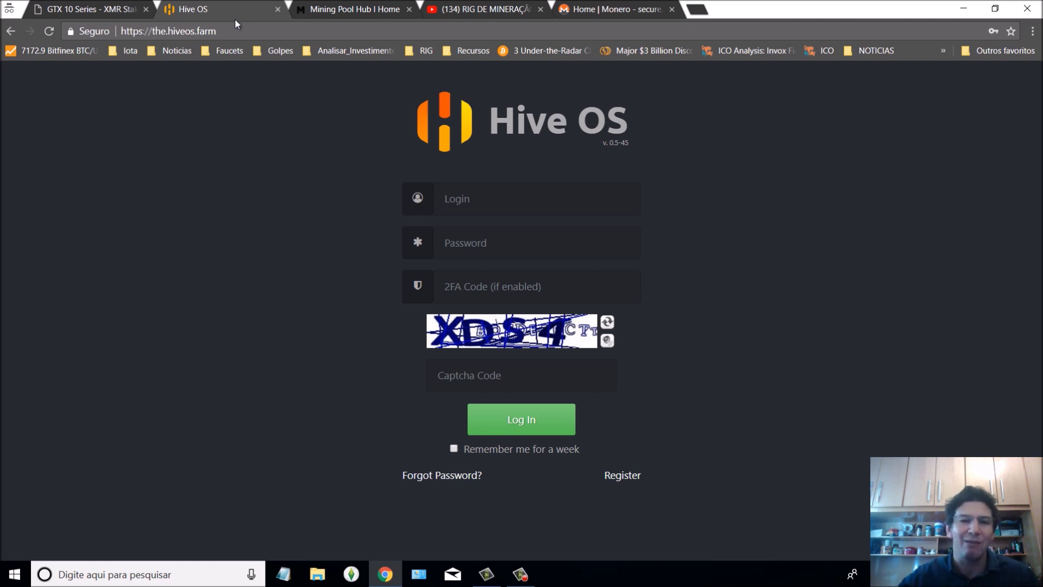
# Sign in to Hive OS with the saved login and password plus the captcha code
pyautogui.click(481, 198)
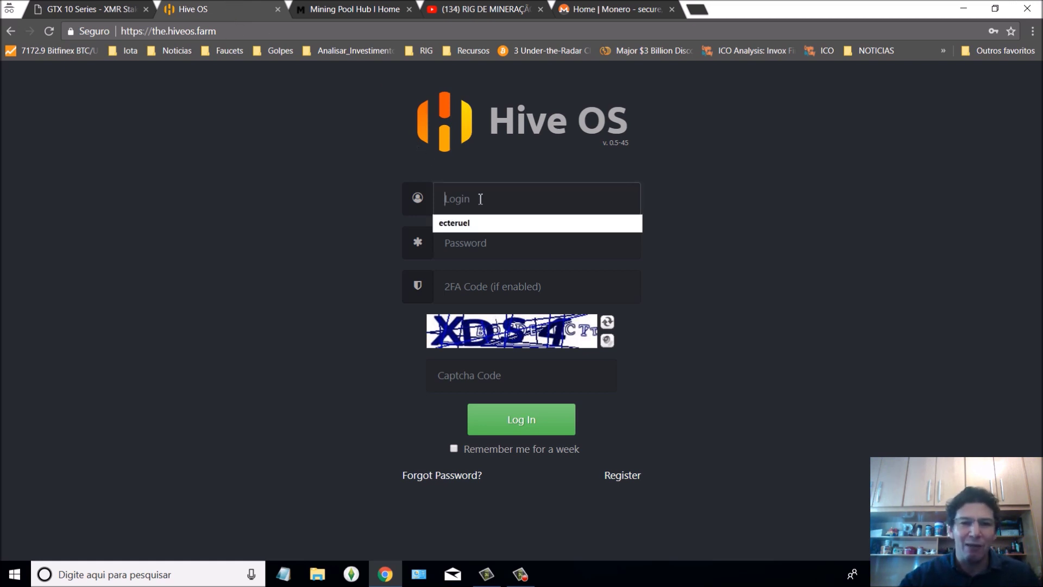
pyautogui.click(475, 222)
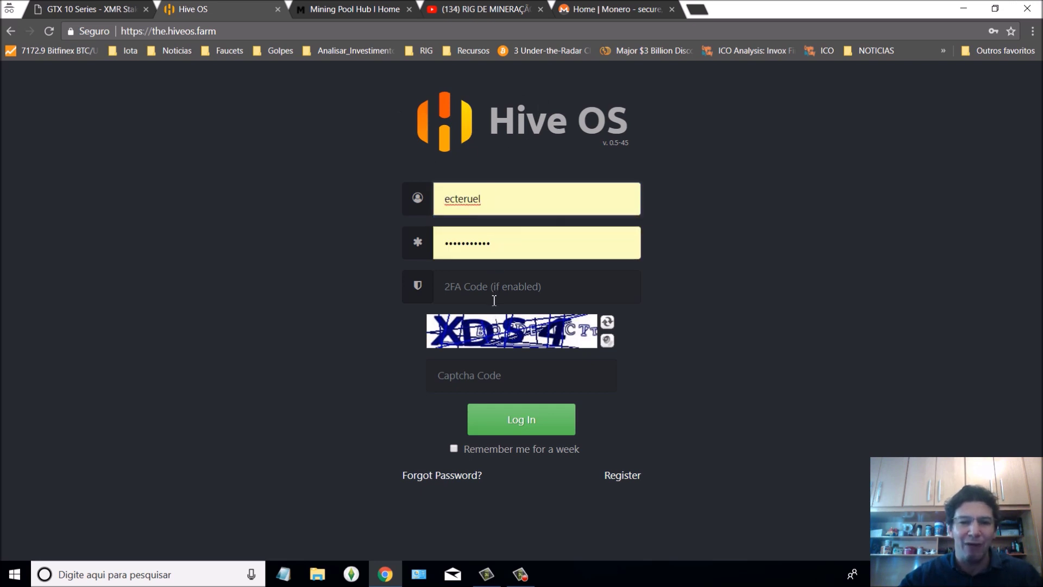
pyautogui.click(494, 383)
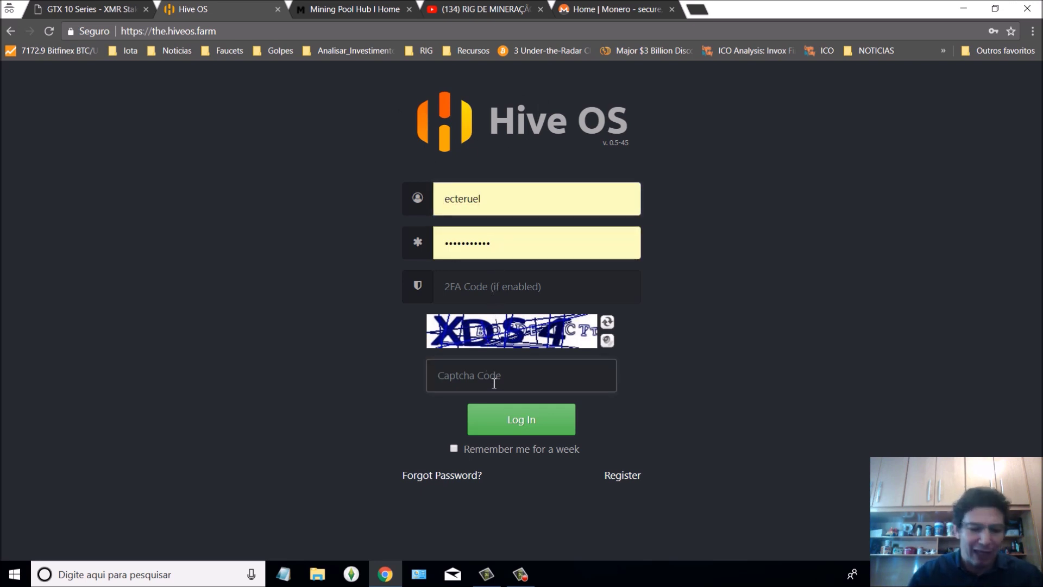
pyautogui.write('XDs')
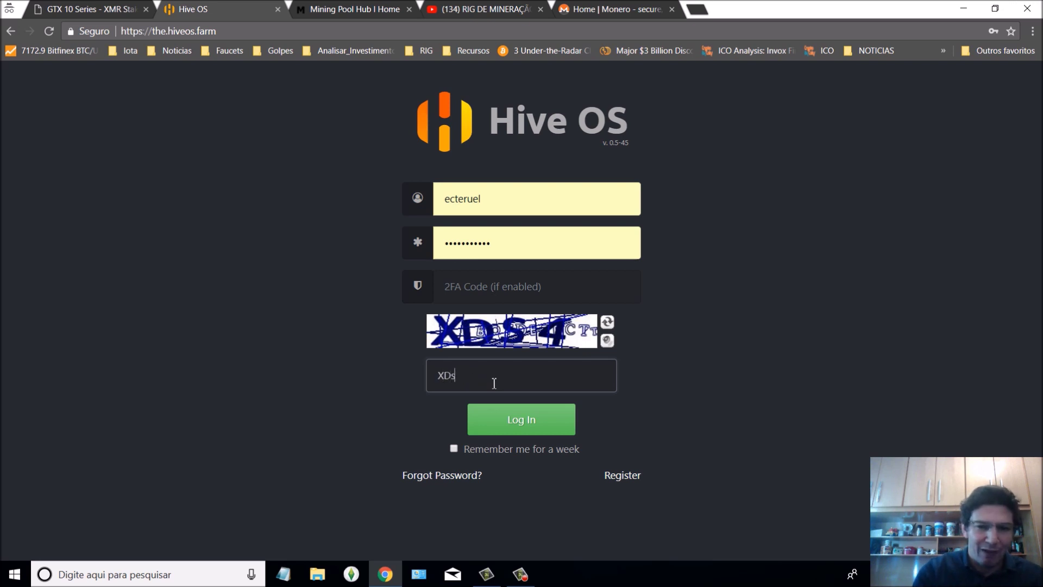
pyautogui.write('S')
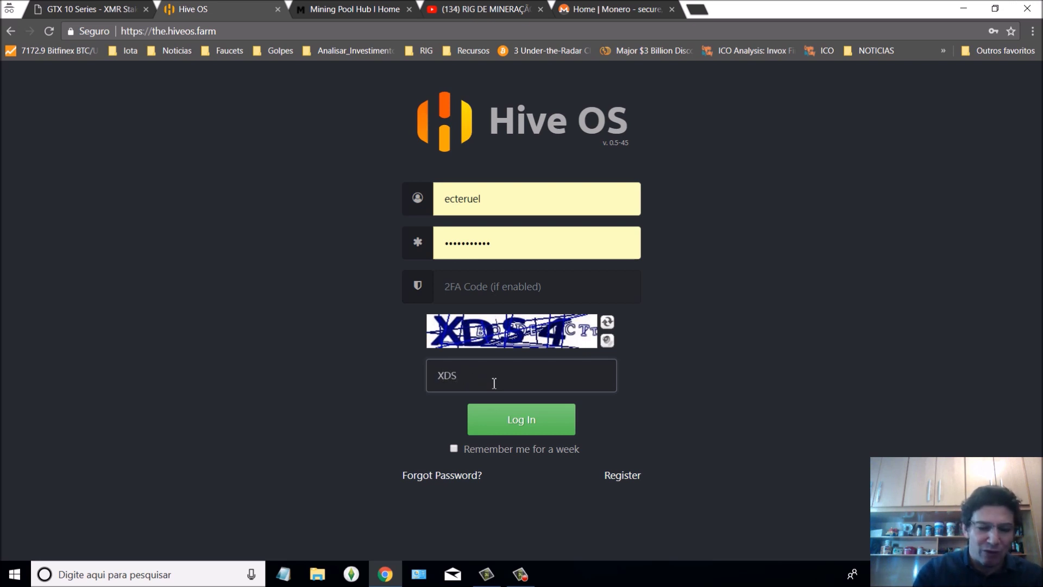
pyautogui.write('4')
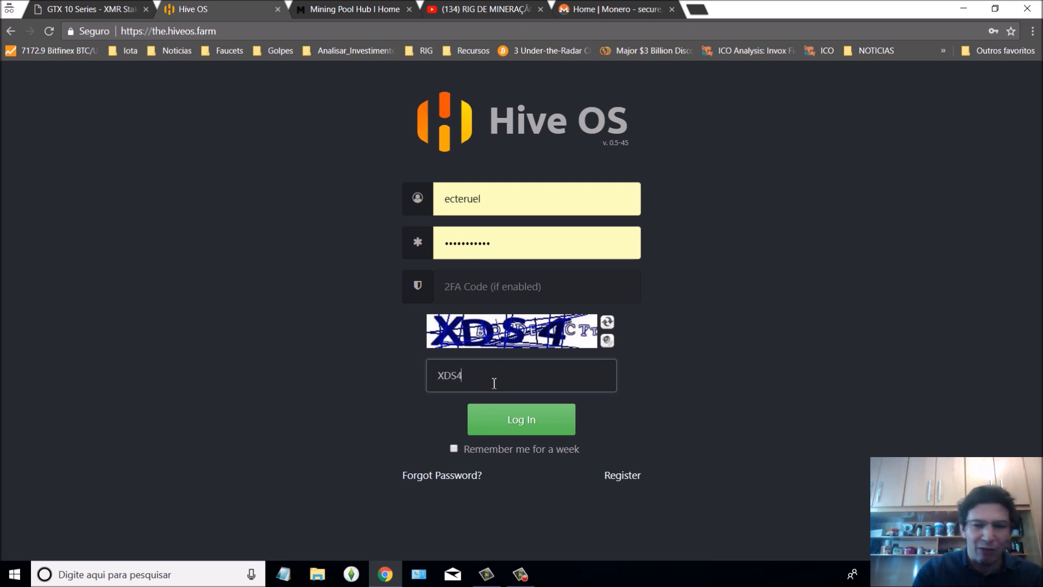
pyautogui.click(526, 417)
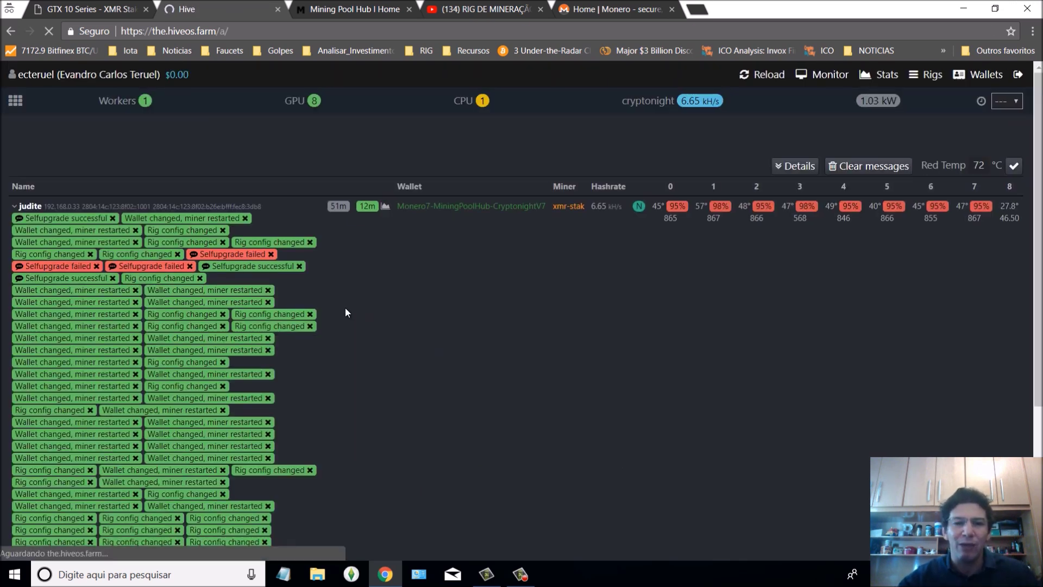
# Check the rig list, highlight the 1.17 kW and 6.66 kH/s dashboard readings, then switch to Mining Pool Hub
pyautogui.click(931, 79)
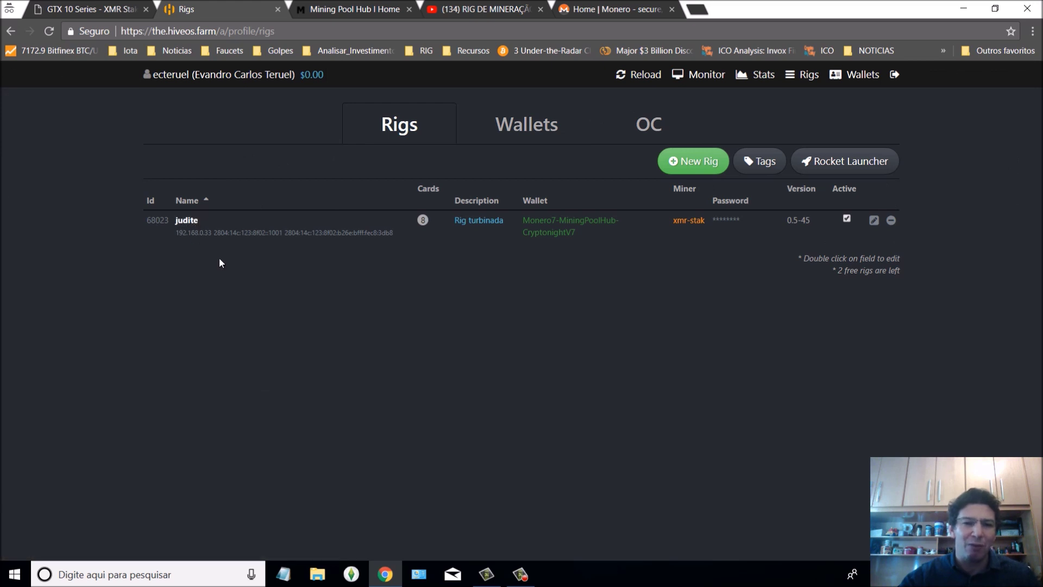
pyautogui.hotkey('ctrl', '+')
pyautogui.hotkey('ctrl', '+')
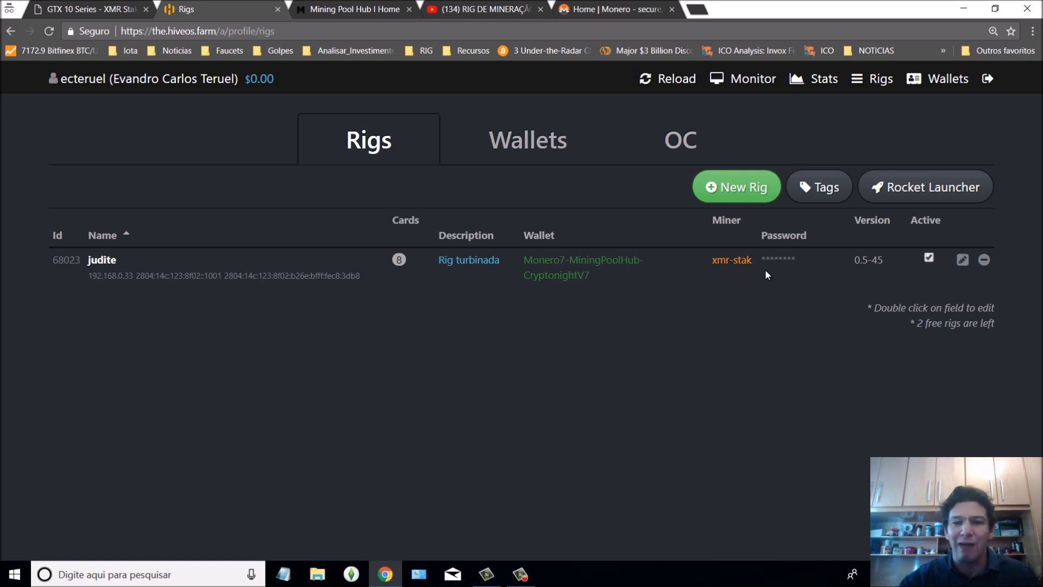
pyautogui.click(749, 82)
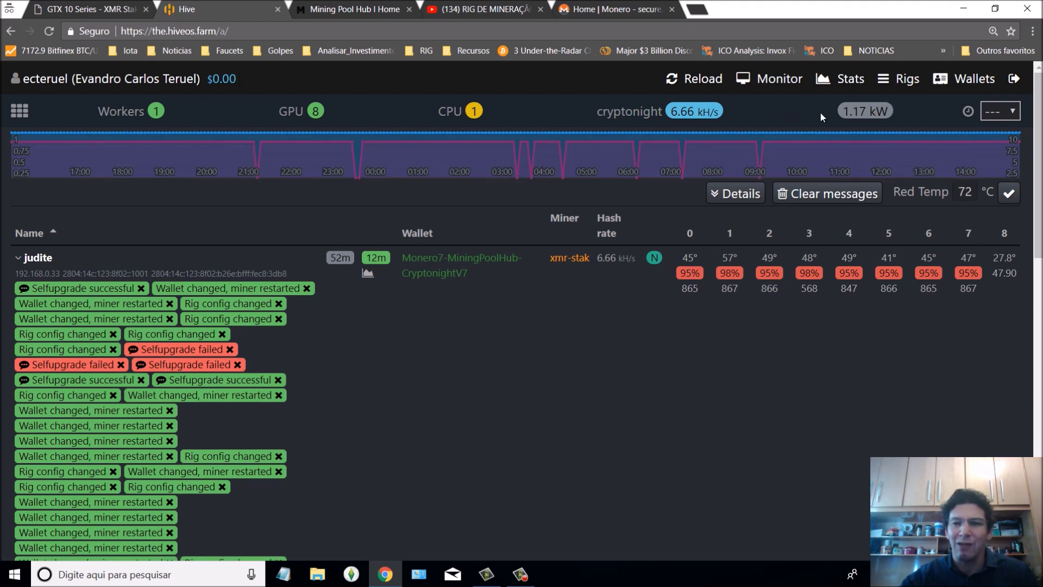
pyautogui.moveTo(846, 111); pyautogui.dragTo(890, 115)
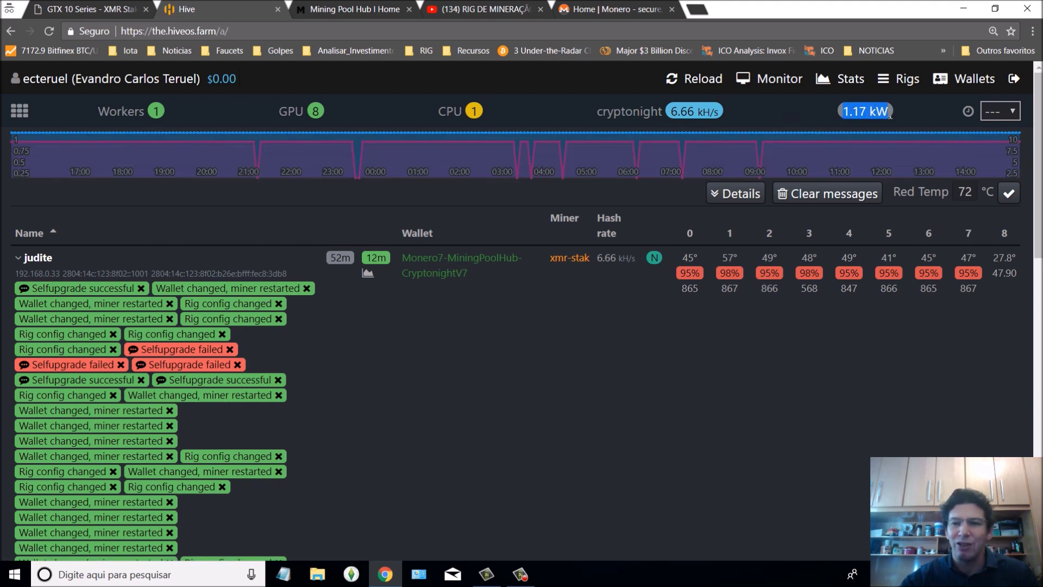
pyautogui.moveTo(671, 113); pyautogui.dragTo(719, 111)
pyautogui.click(723, 111)
pyautogui.doubleClick(724, 108)
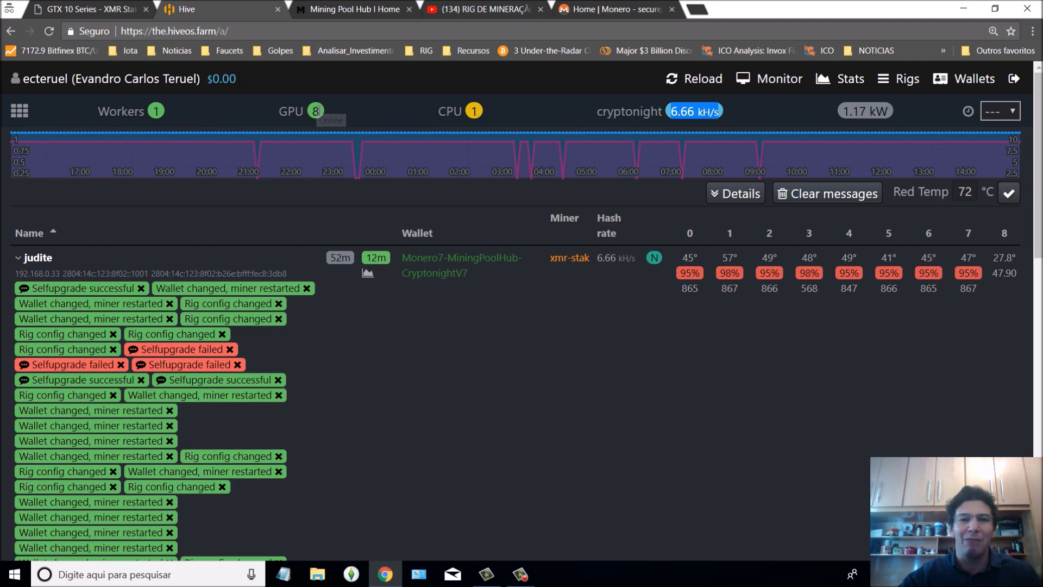
pyautogui.click(350, 11)
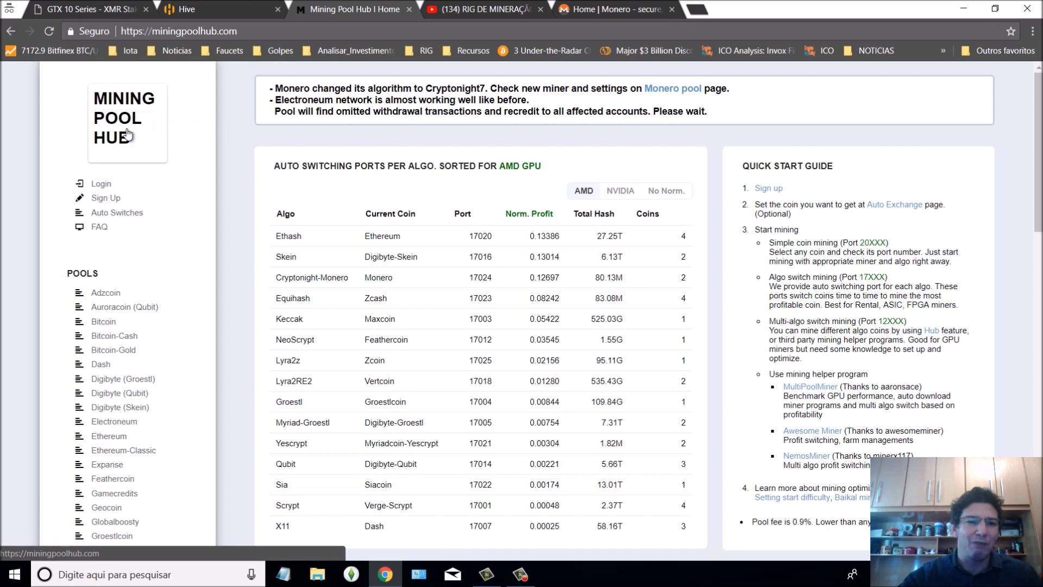
# Log in to Mining Pool Hub with the saved e-mail and the account password
pyautogui.click(105, 185)
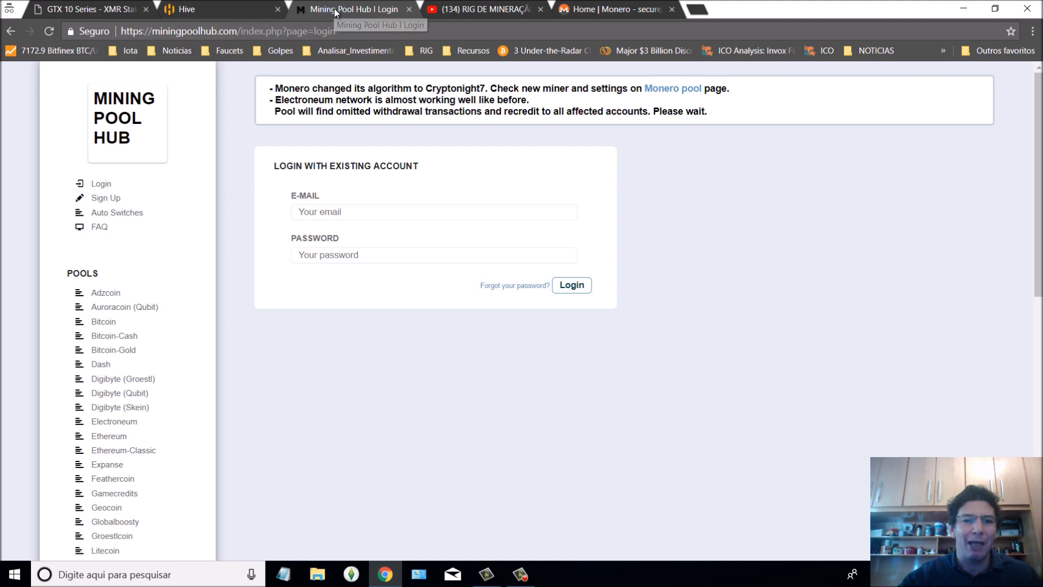
pyautogui.click(342, 212)
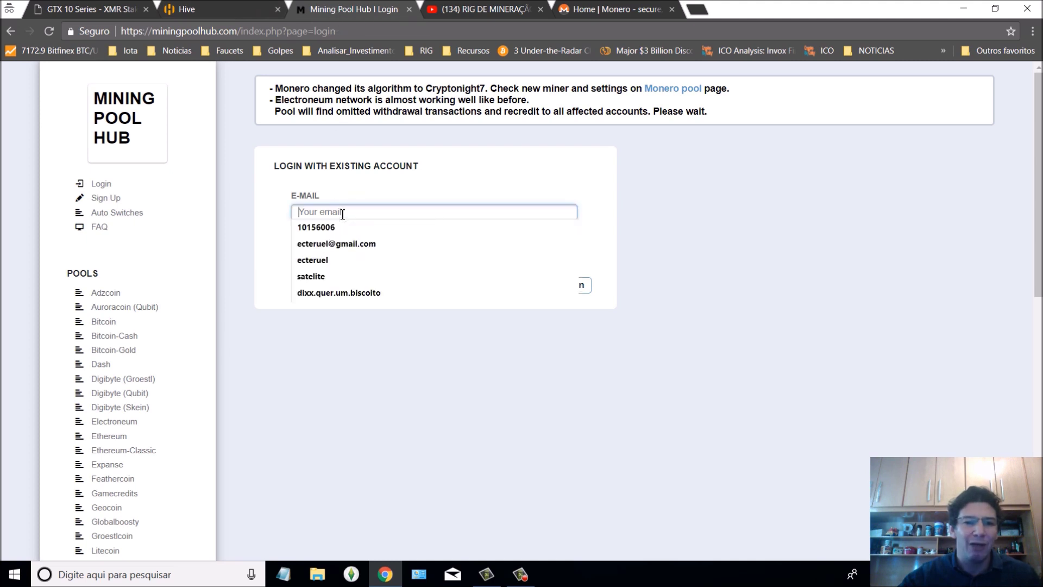
pyautogui.click(356, 246)
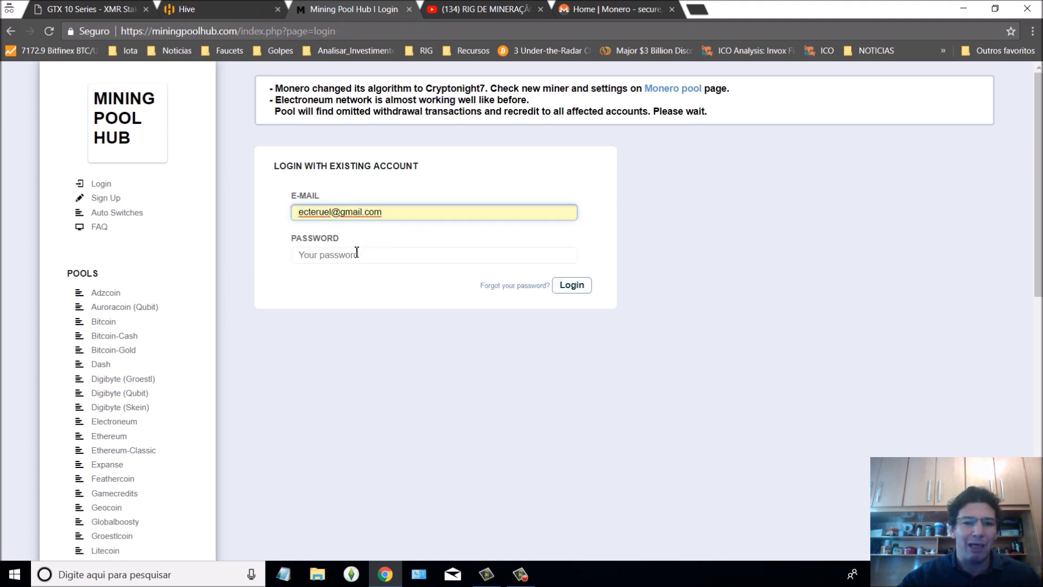
pyautogui.click(357, 253)
pyautogui.write('••')
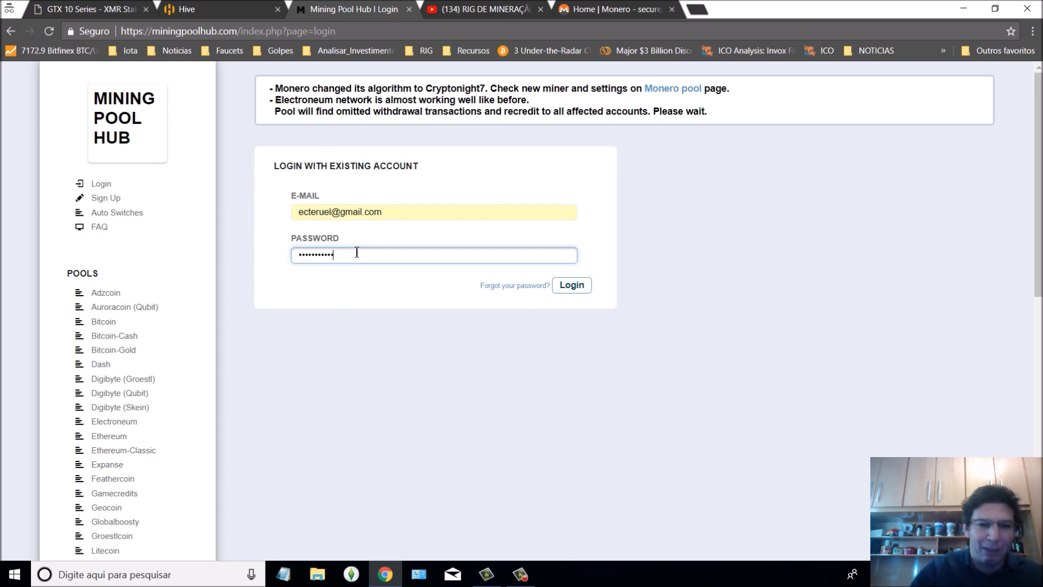
pyautogui.click(570, 286)
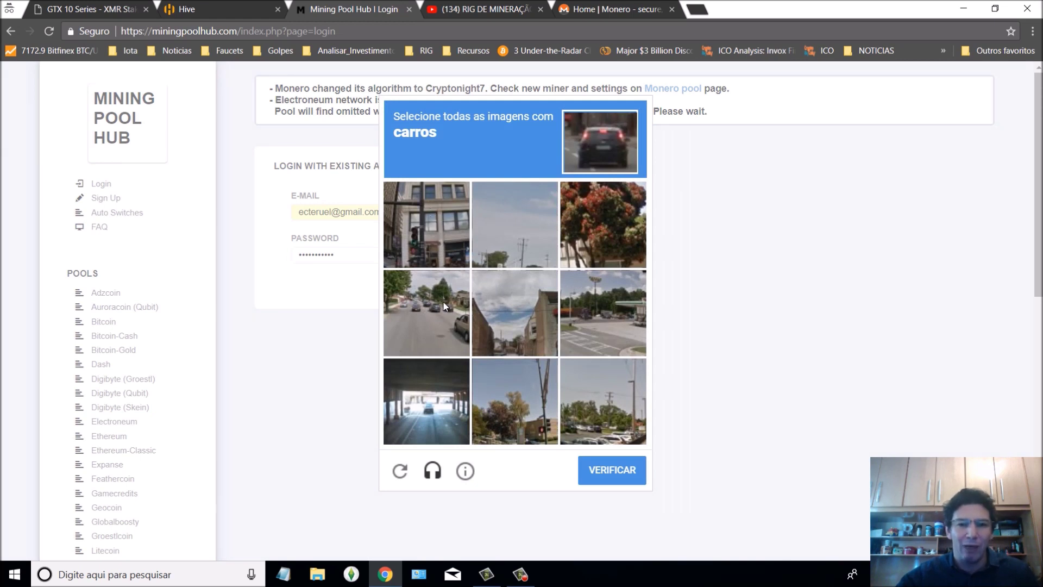
# Pass the reCAPTCHA by selecting the four car images and verifying
pyautogui.click(444, 306)
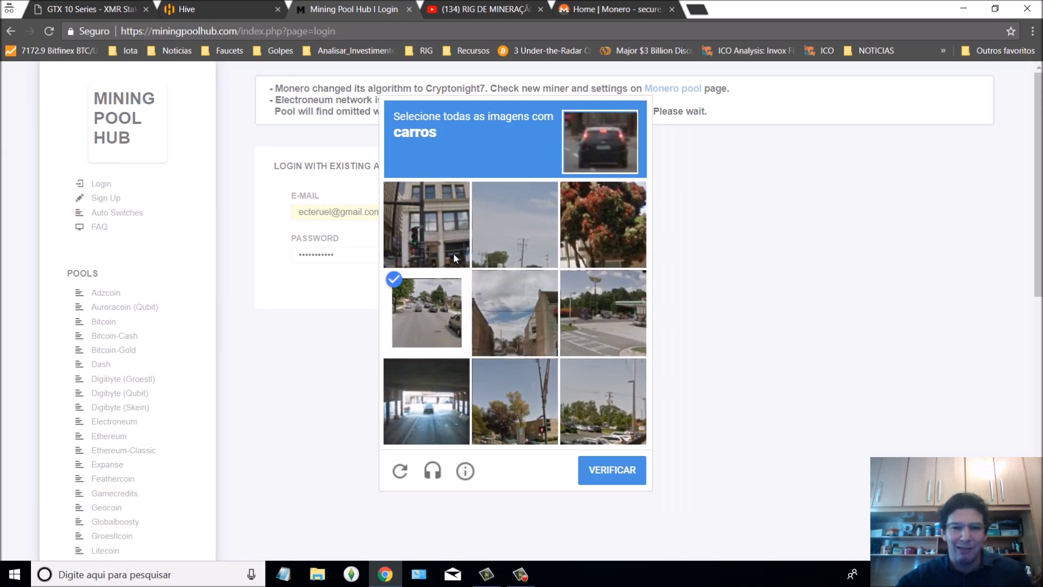
pyautogui.click(434, 400)
pyautogui.click(599, 416)
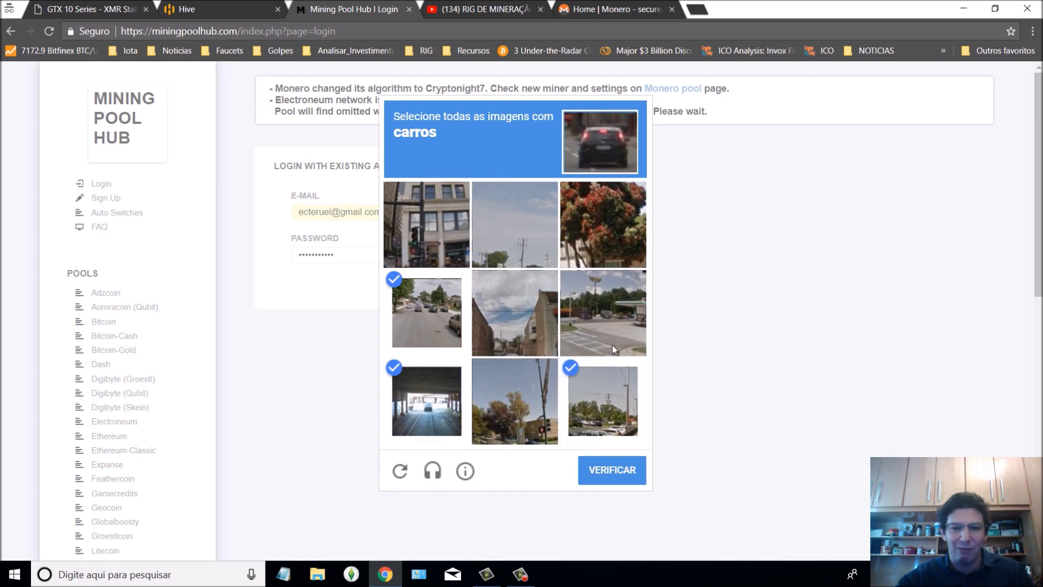
pyautogui.click(612, 344)
pyautogui.click(617, 469)
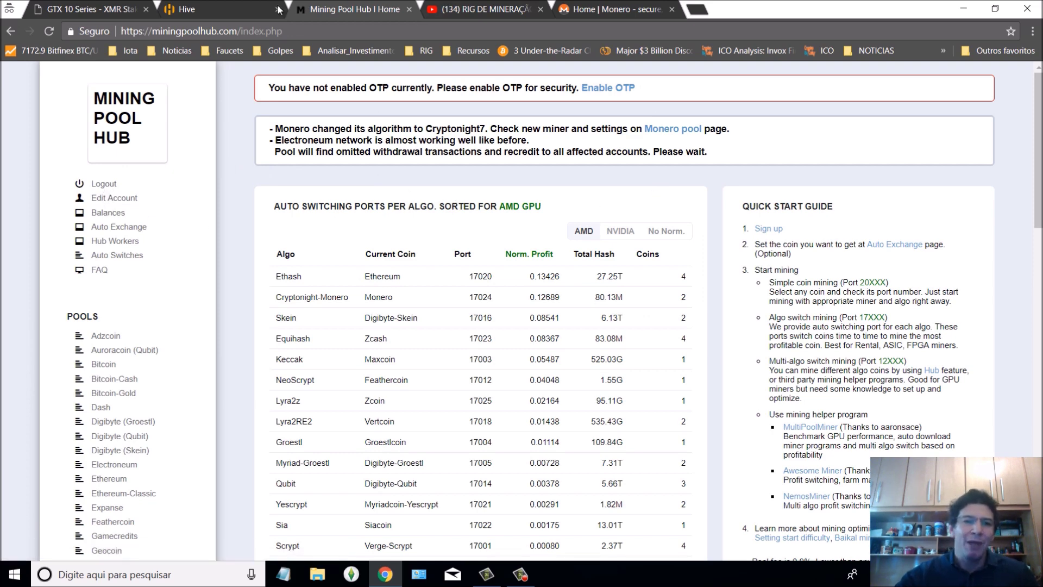
# Open a blank Notepad note beside the browser, then return to Mining Pool Hub
pyautogui.click(235, 8)
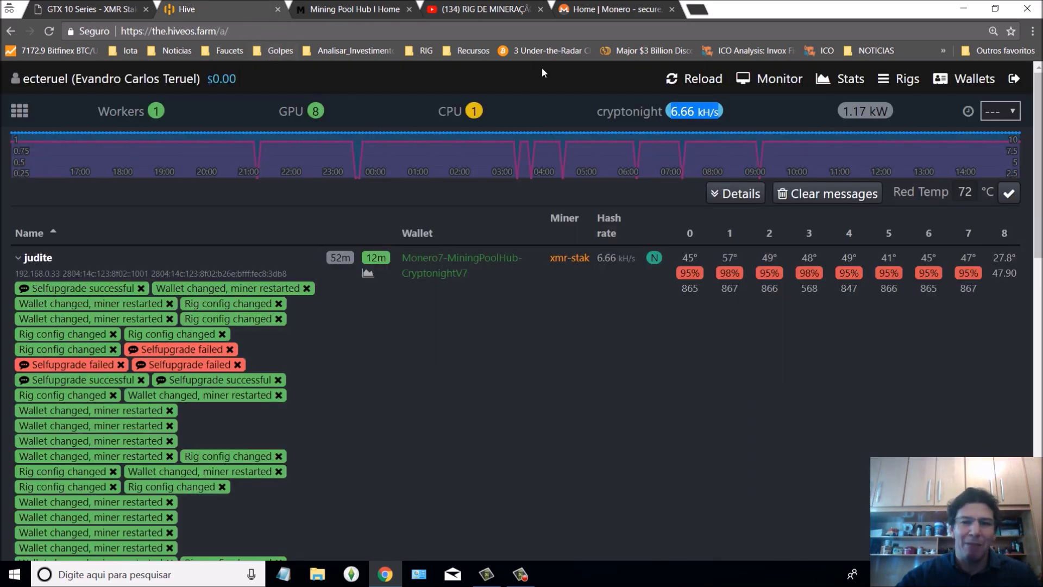
pyautogui.click(377, 11)
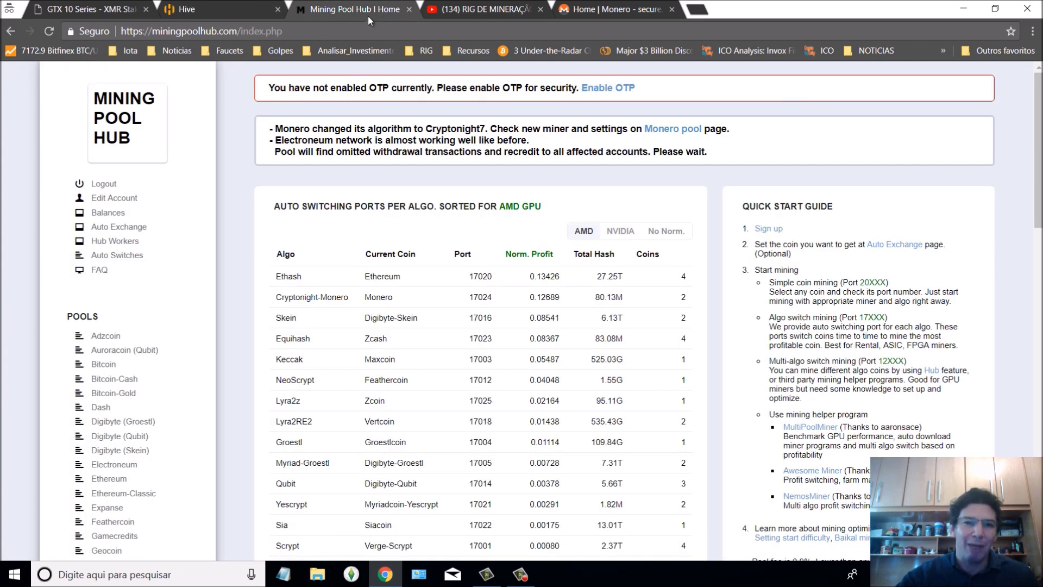
pyautogui.click(283, 574)
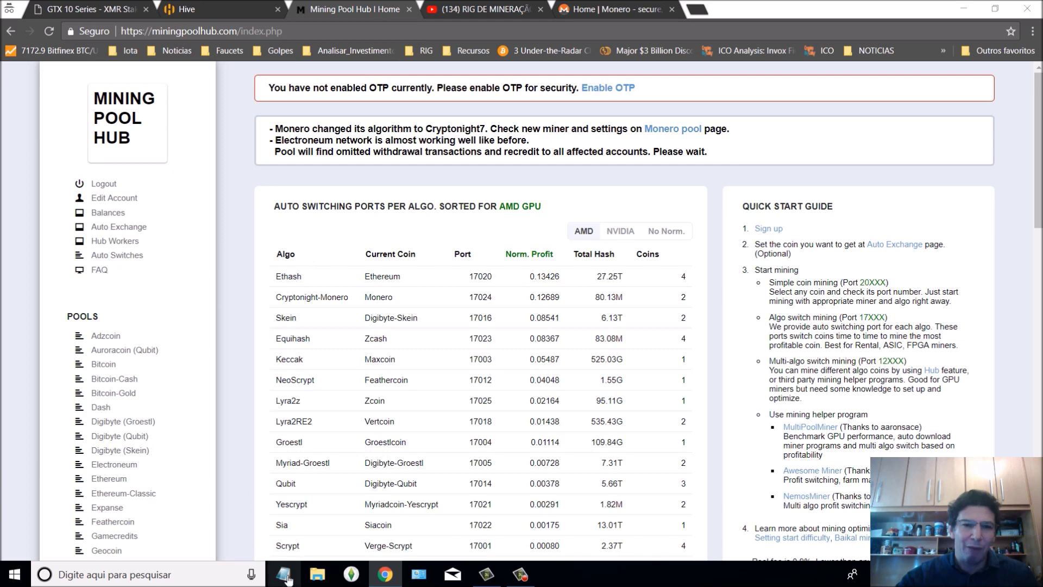
pyautogui.moveTo(307, 336); pyautogui.dragTo(497, 324)
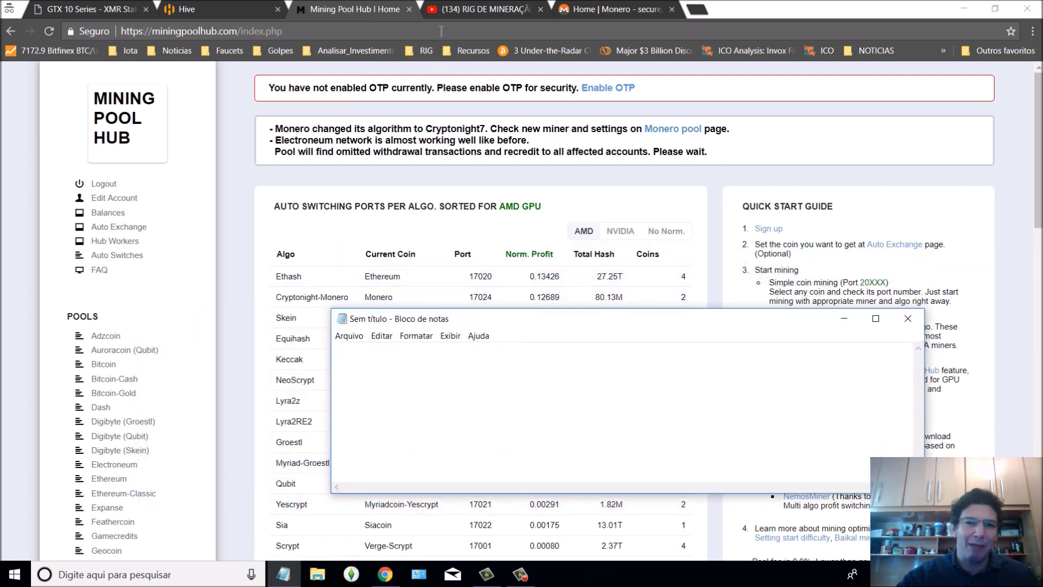
pyautogui.click(390, 11)
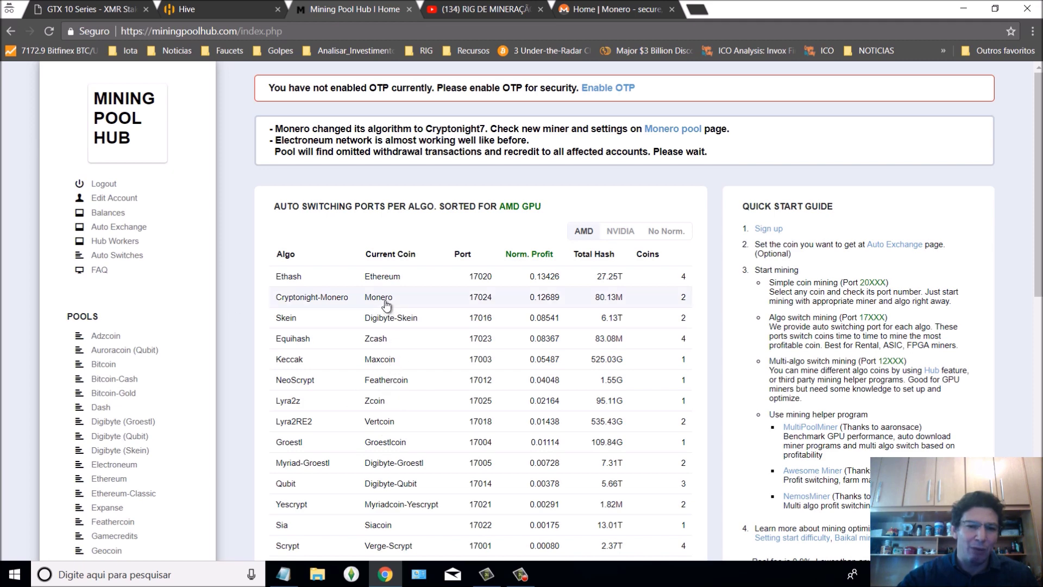
# Open the Monero pool page and scroll down to its Miner Guide server list
pyautogui.scroll(-5, 95, 451)
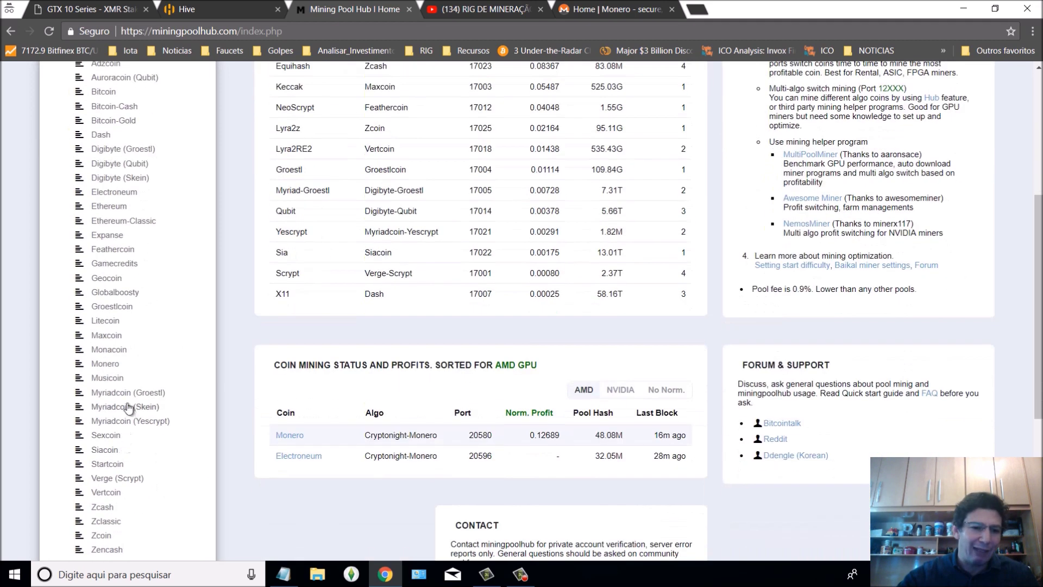
pyautogui.click(114, 363)
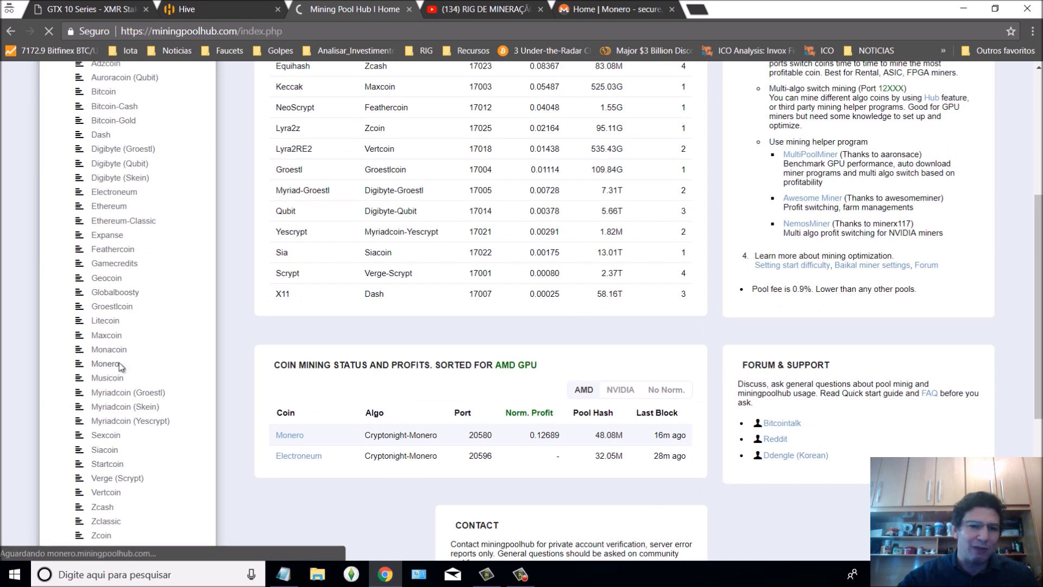
pyautogui.scroll(-3, 449, 227)
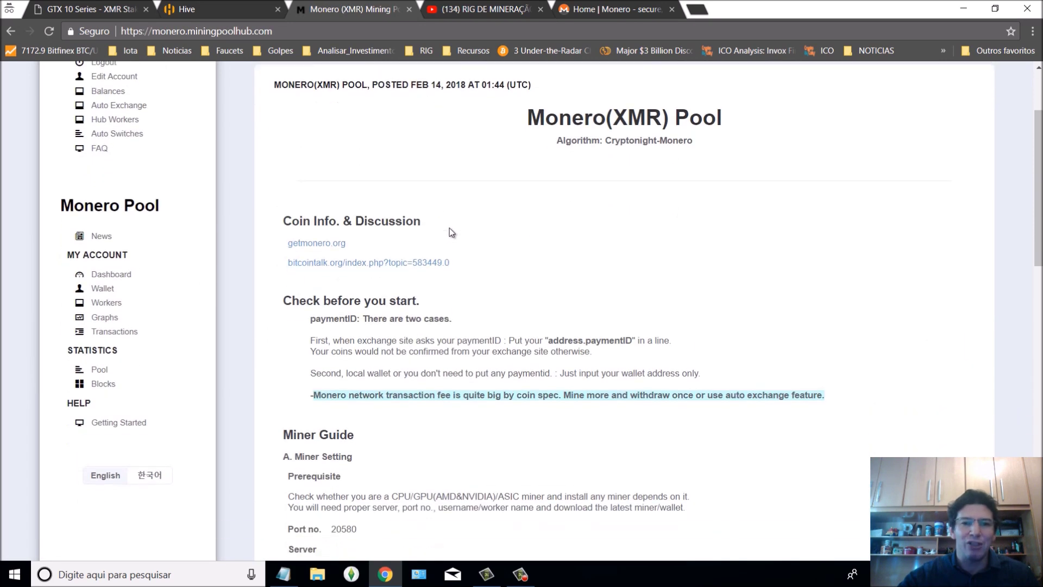
pyautogui.scroll(-4, 457, 227)
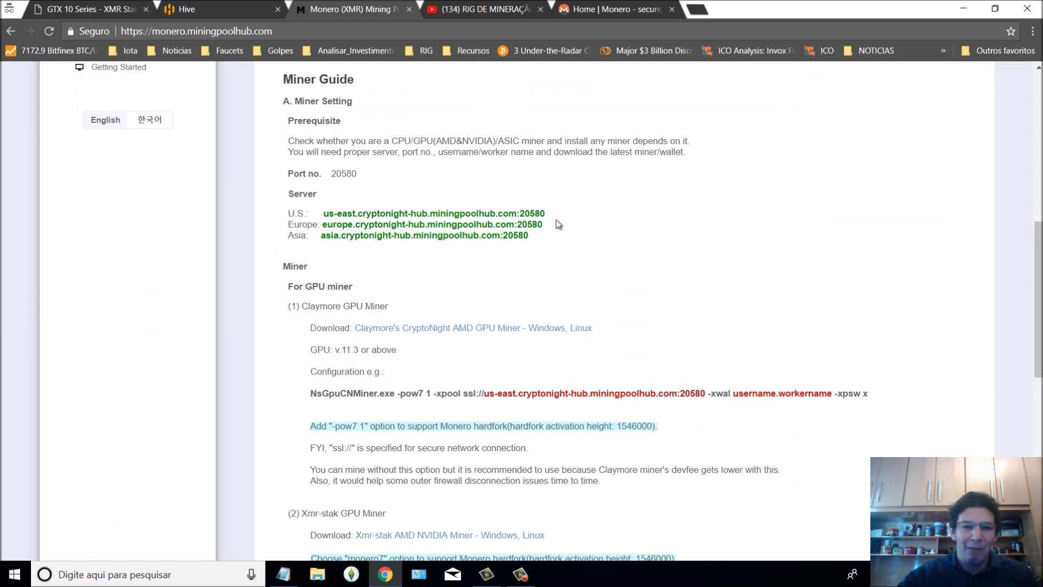
# Copy europe.cryptonight-hub.miningpoolhub.com:20580 into Notepad and widen the window to show it fully
pyautogui.tripleClick(558, 223)
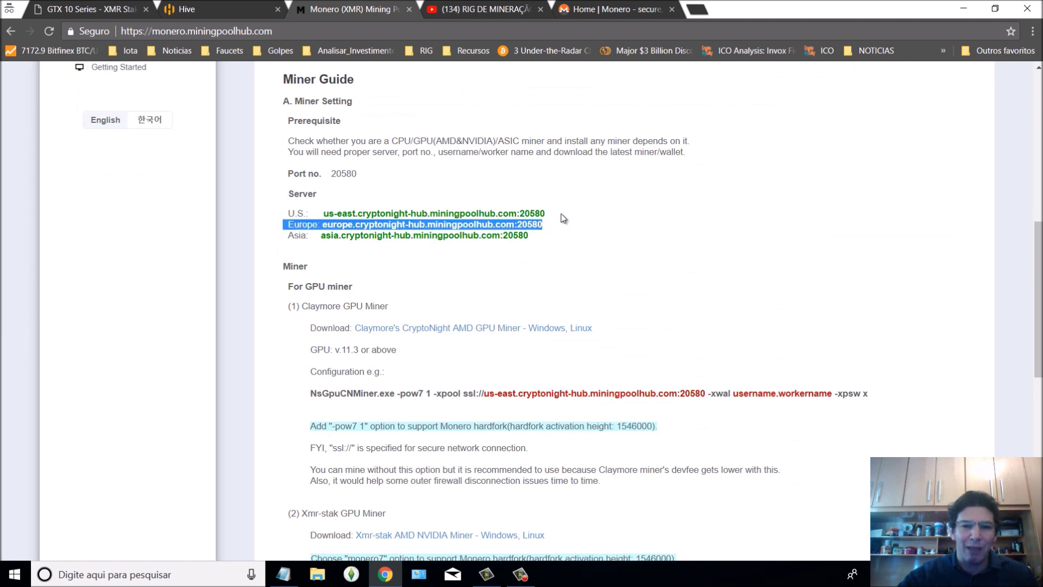
pyautogui.click(587, 213)
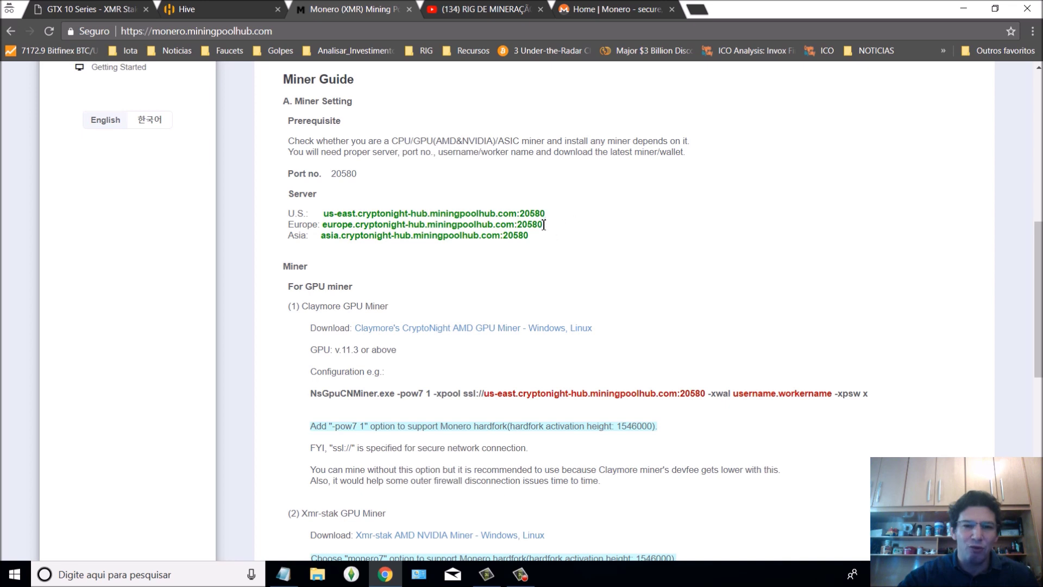
pyautogui.moveTo(543, 224); pyautogui.dragTo(323, 226)
pyautogui.hotkey('ctrl', 'c')
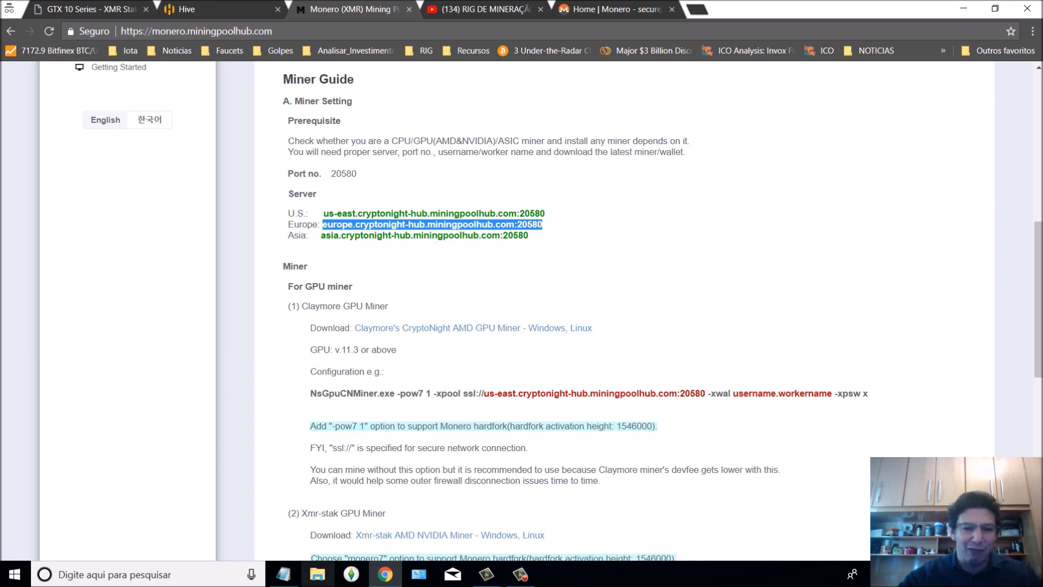
pyautogui.click(283, 574)
pyautogui.hotkey('ctrl', 'v')
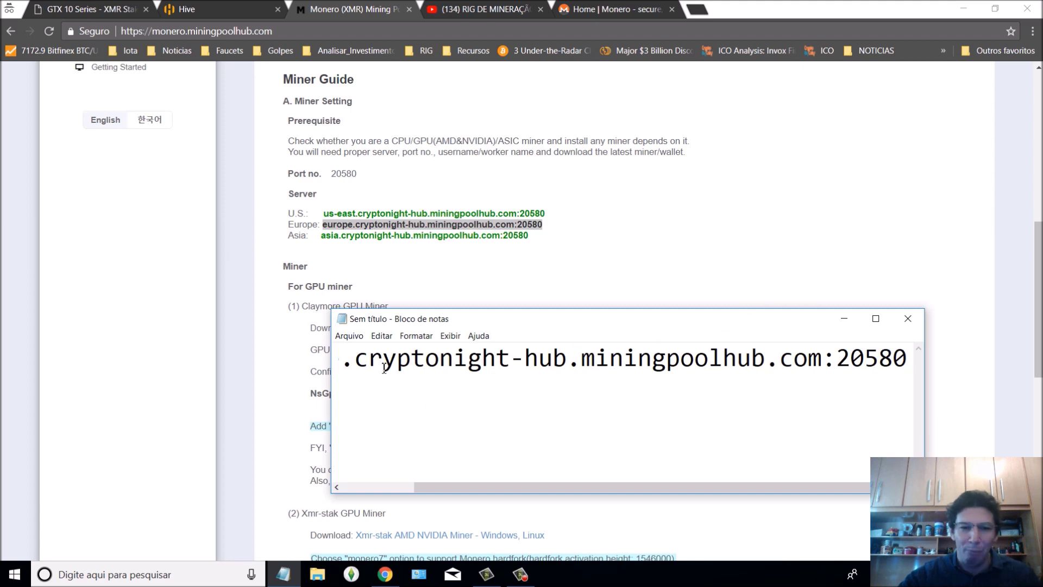
pyautogui.moveTo(330, 369); pyautogui.dragTo(149, 369)
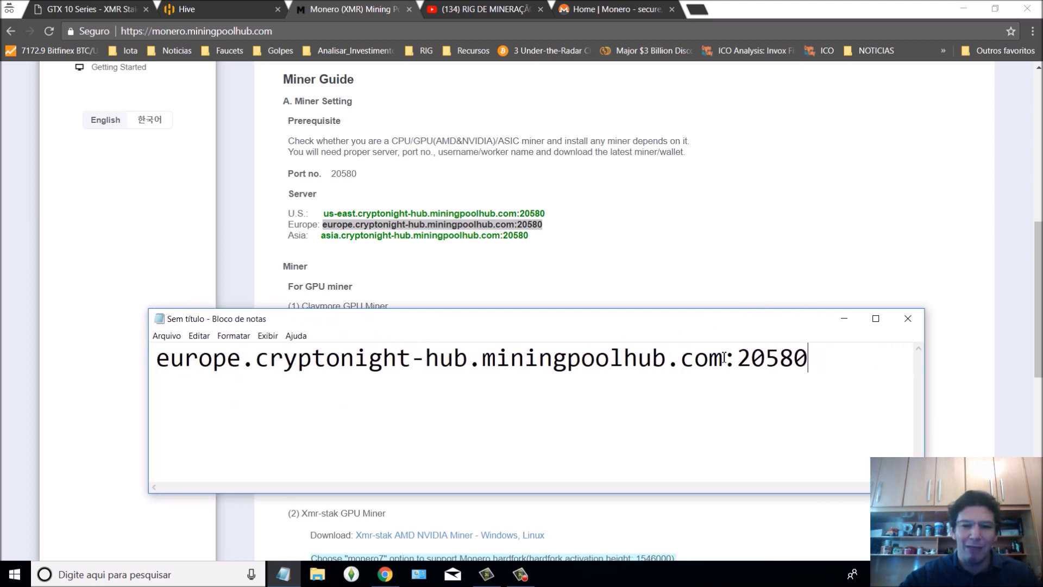
pyautogui.click(764, 249)
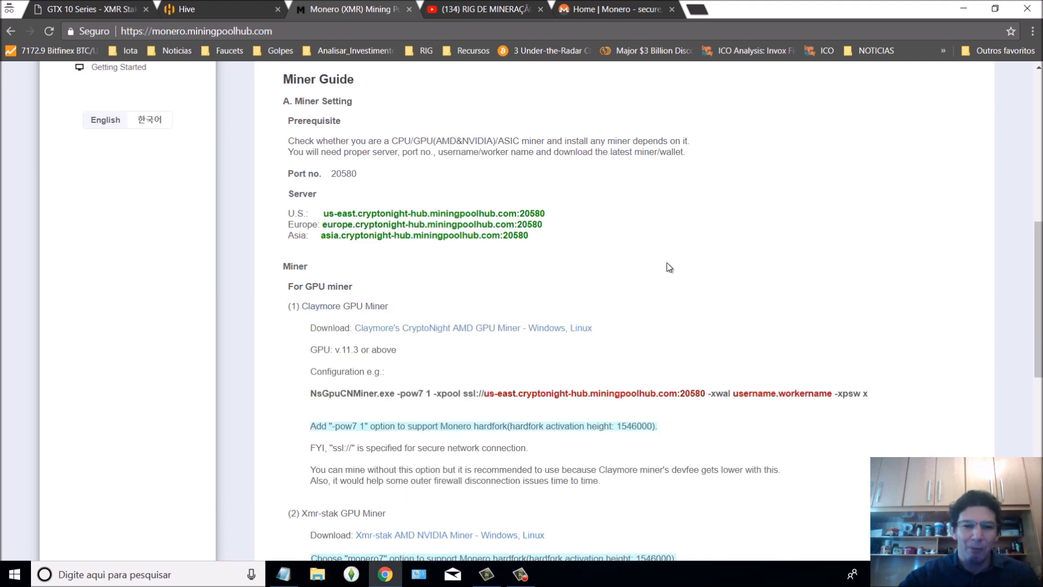
pyautogui.scroll(8, 662, 264)
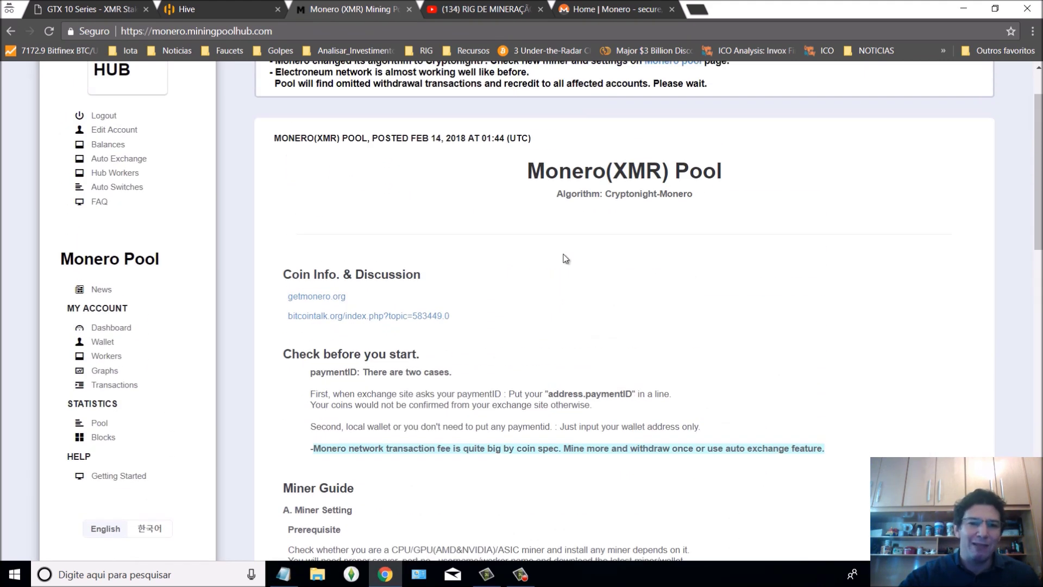
# Open Hub Workers to check the existing worker's login name, then return to Hive OS
pyautogui.scroll(1, 565, 259)
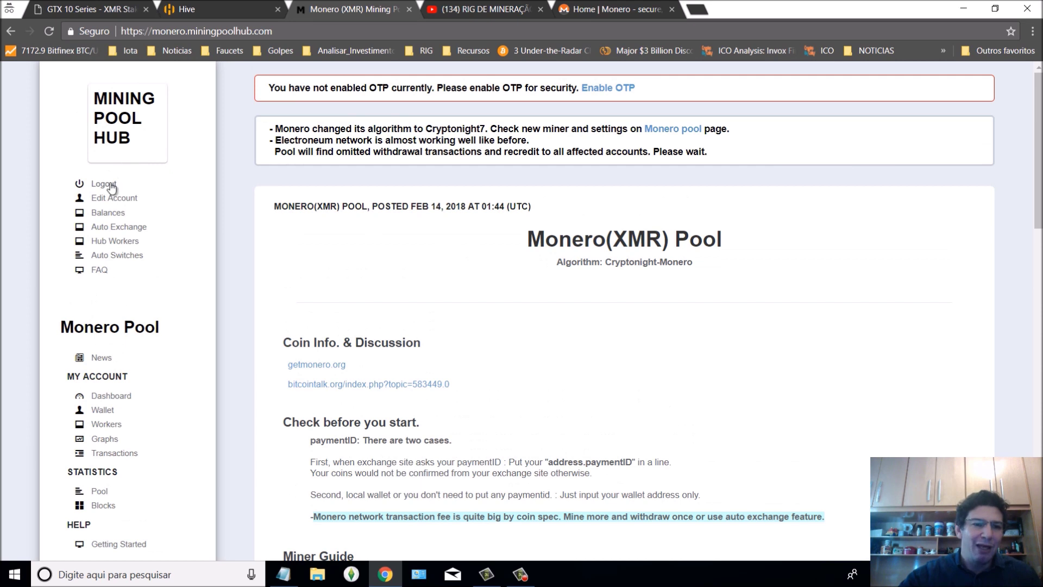
pyautogui.click(105, 247)
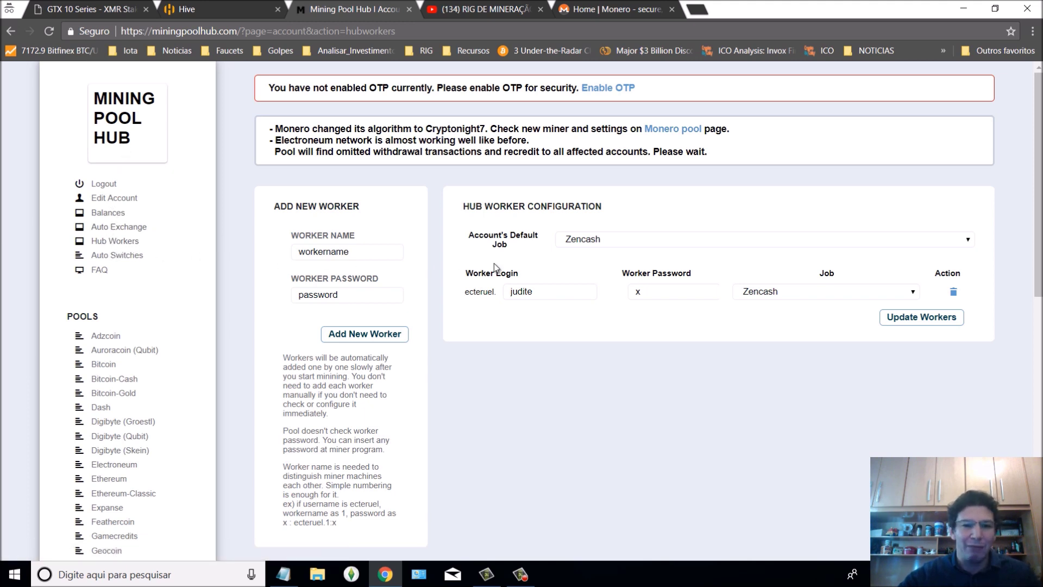
pyautogui.moveTo(534, 295); pyautogui.dragTo(508, 295)
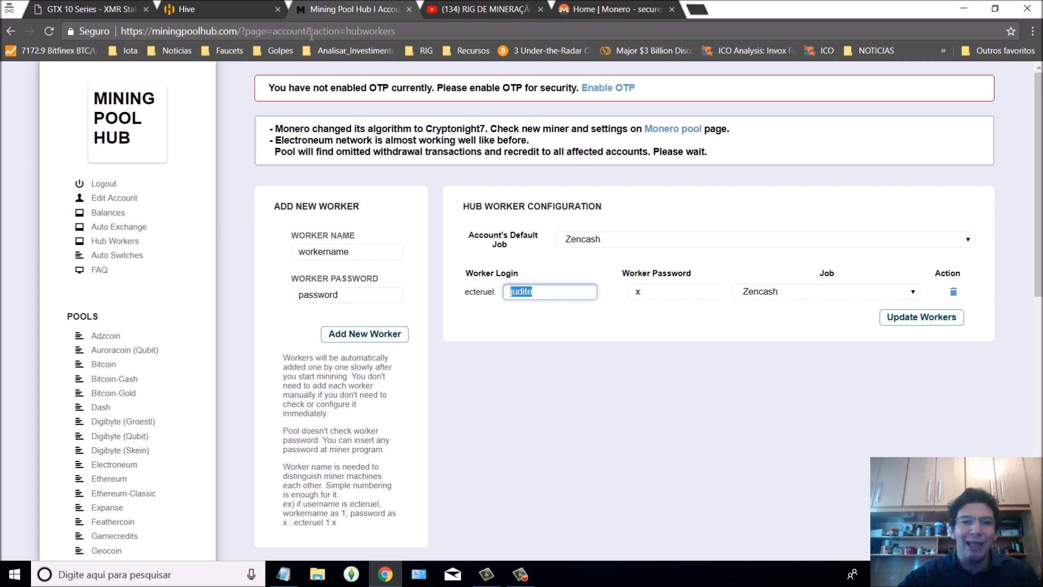
pyautogui.click(214, 14)
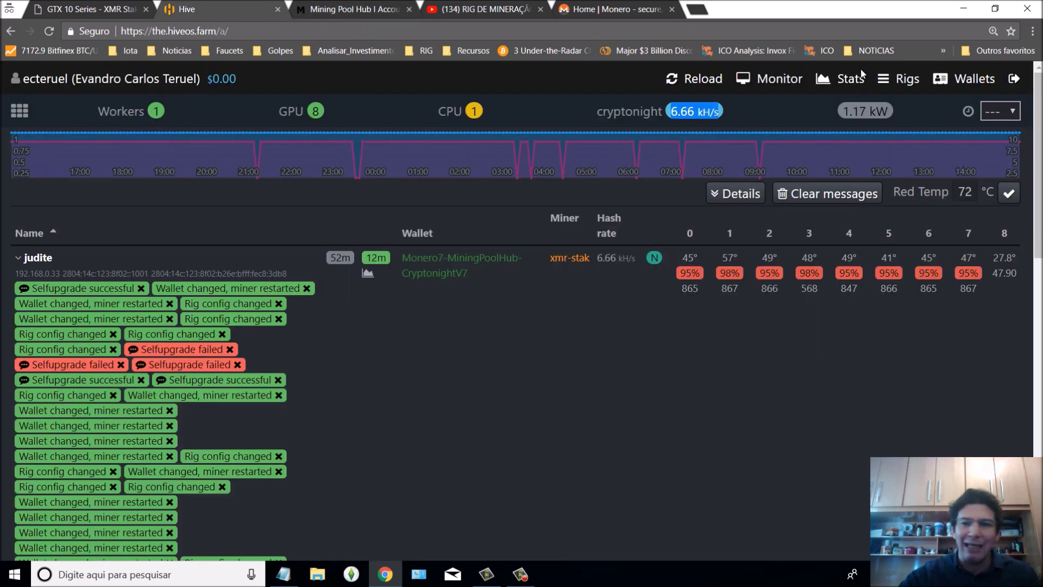
# View the Hive OS rig profiles, then switch back to Mining Pool Hub's Hub Workers page
pyautogui.click(901, 79)
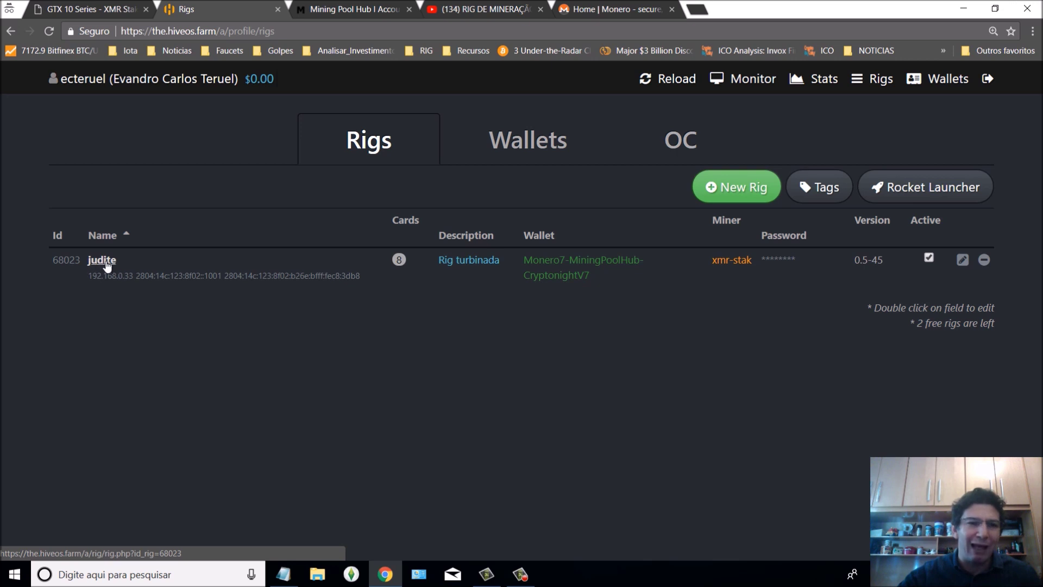
pyautogui.click(347, 11)
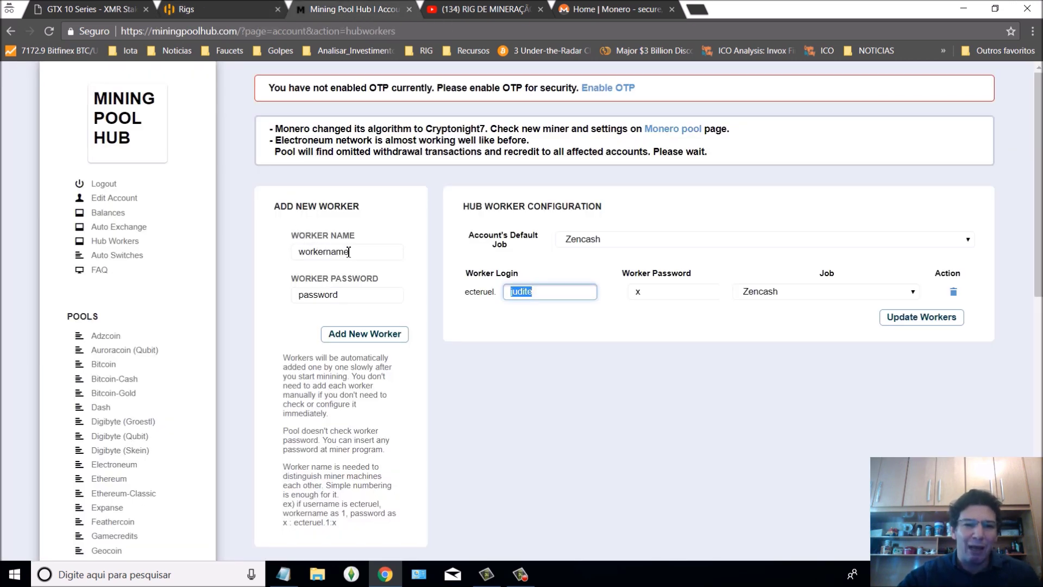
# Replace the Add New Worker defaults with the rig name and a worker password
pyautogui.moveTo(349, 251); pyautogui.dragTo(287, 252)
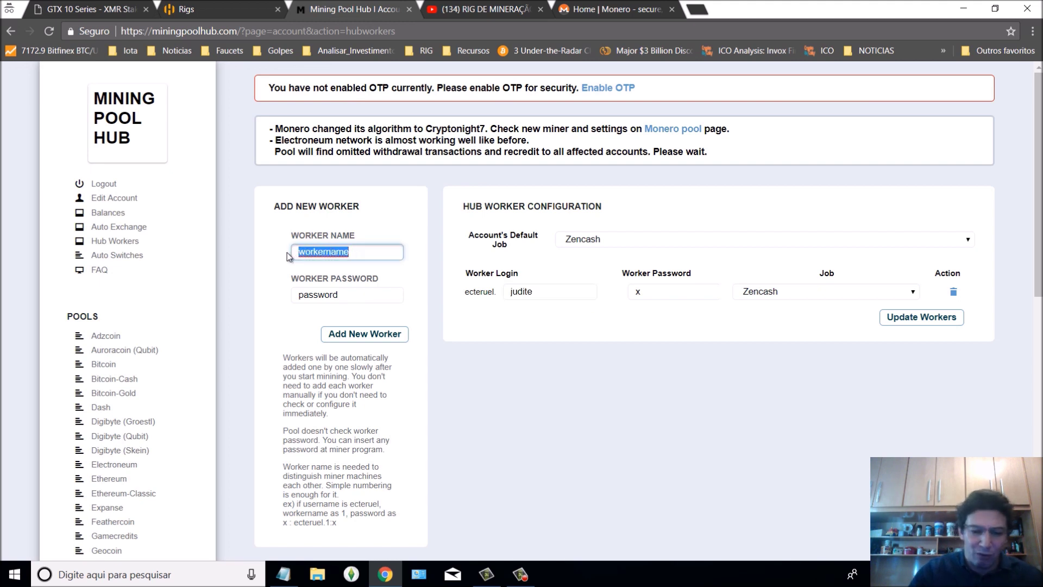
pyautogui.write('judite')
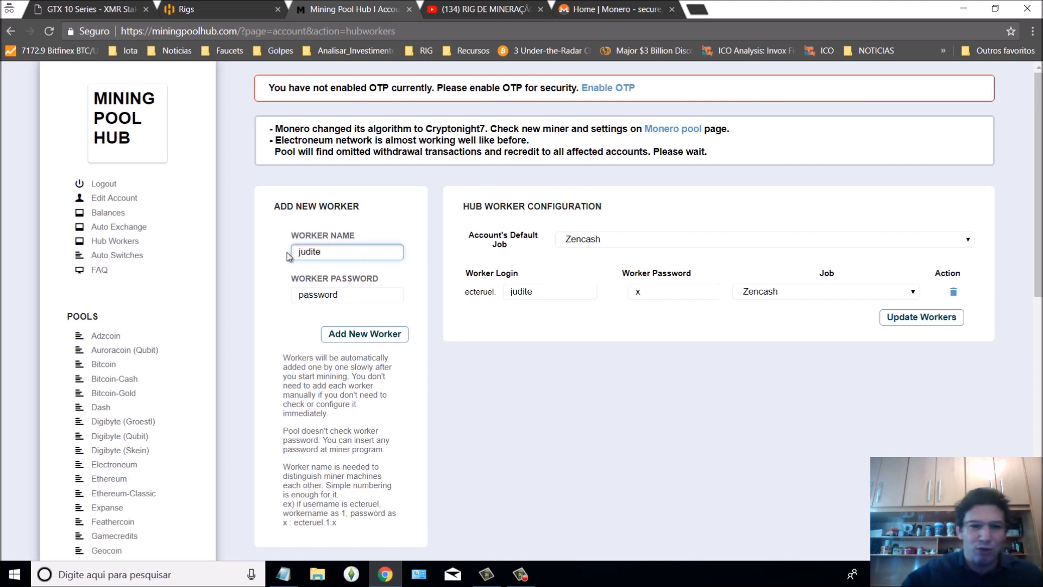
pyautogui.moveTo(368, 297); pyautogui.dragTo(283, 296)
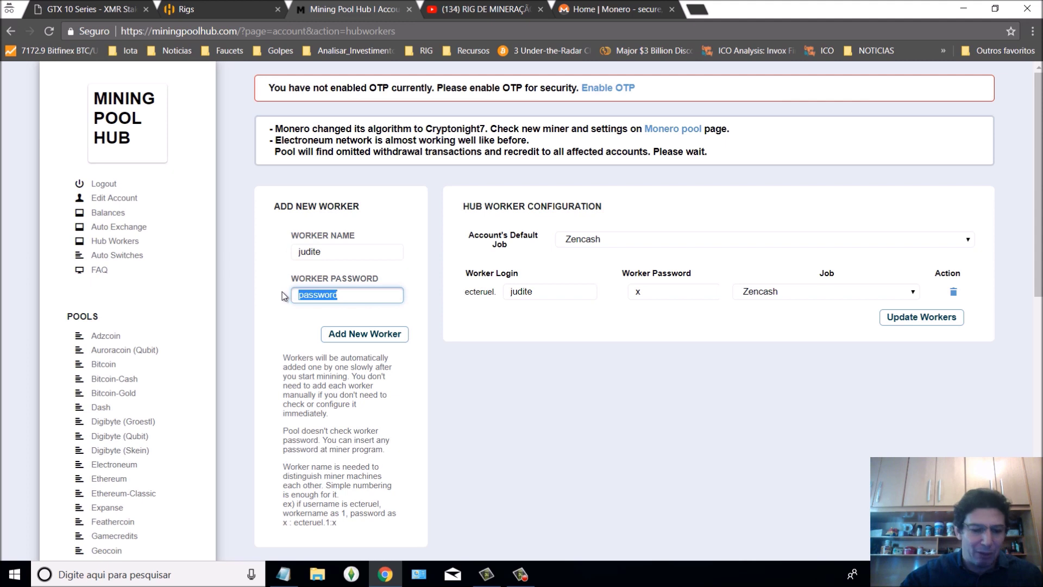
pyautogui.write('x')
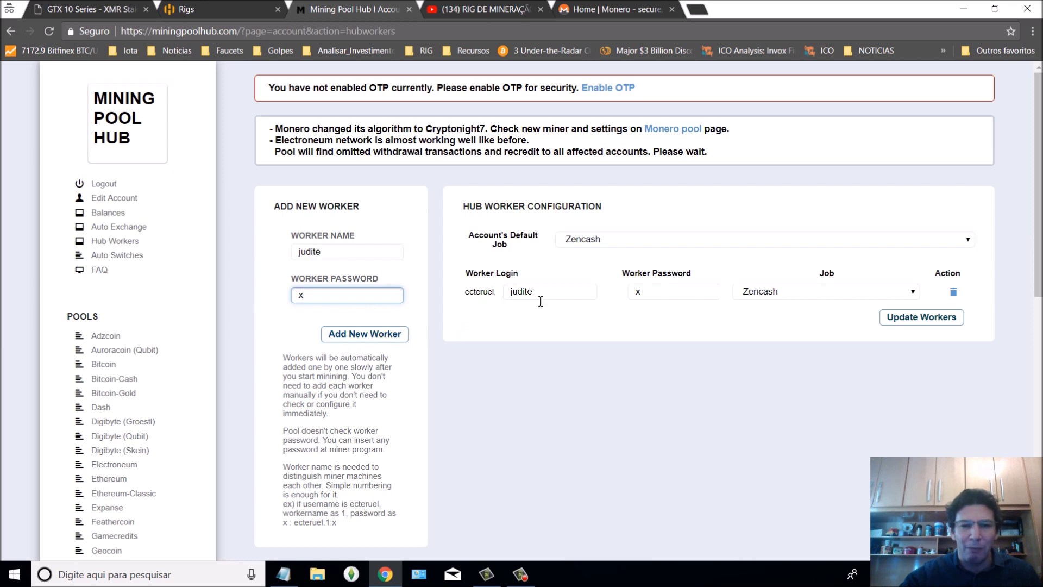
# Erase both typed entries again without adding the worker, checking the existing worker's login
pyautogui.moveTo(543, 295); pyautogui.dragTo(491, 289)
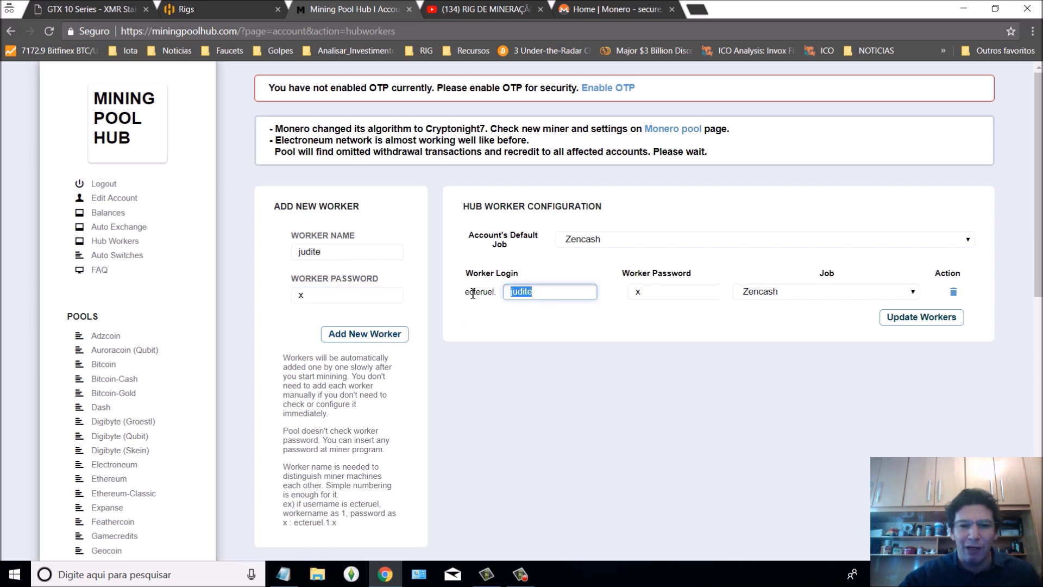
pyautogui.click(349, 257)
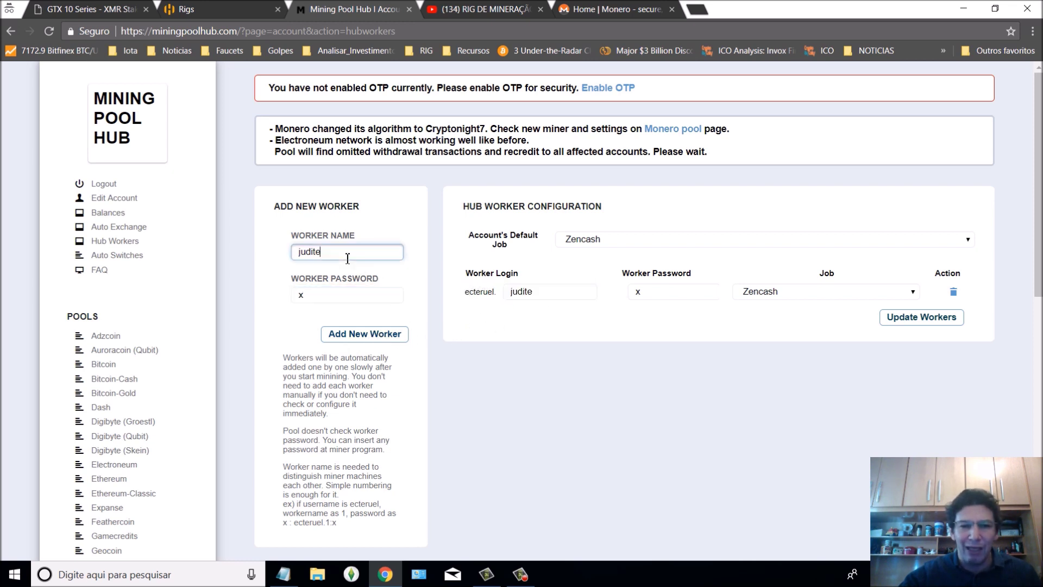
pyautogui.click(320, 294)
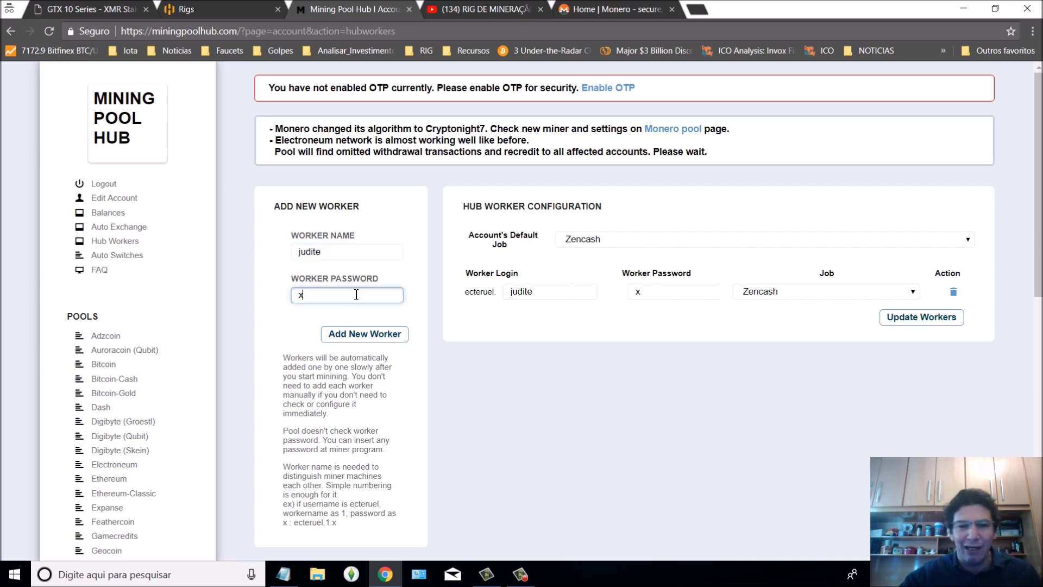
pyautogui.press('BackSpace')
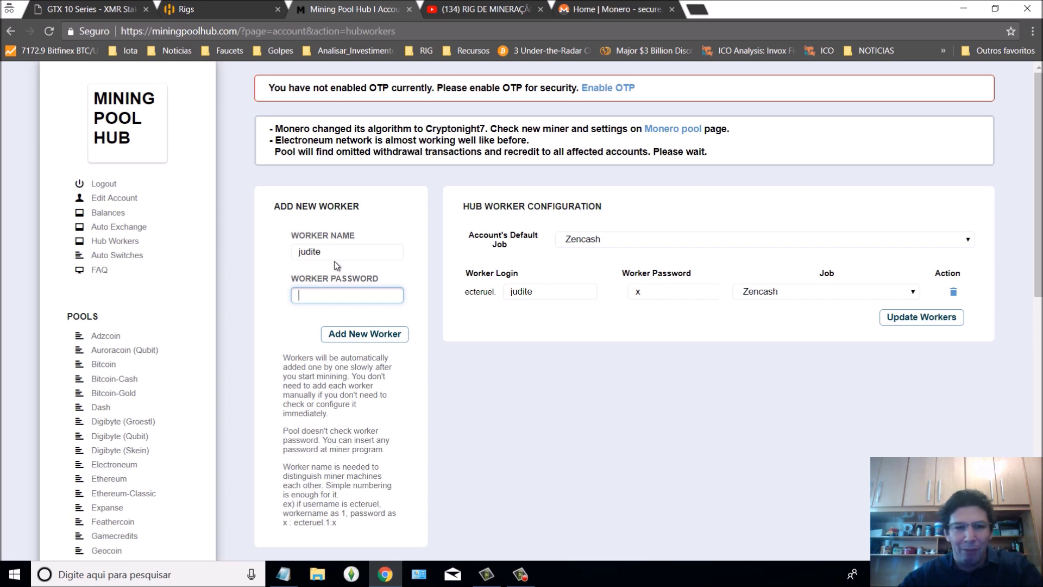
pyautogui.click(331, 256)
pyautogui.doubleClick(331, 256)
pyautogui.press('BackSpace')
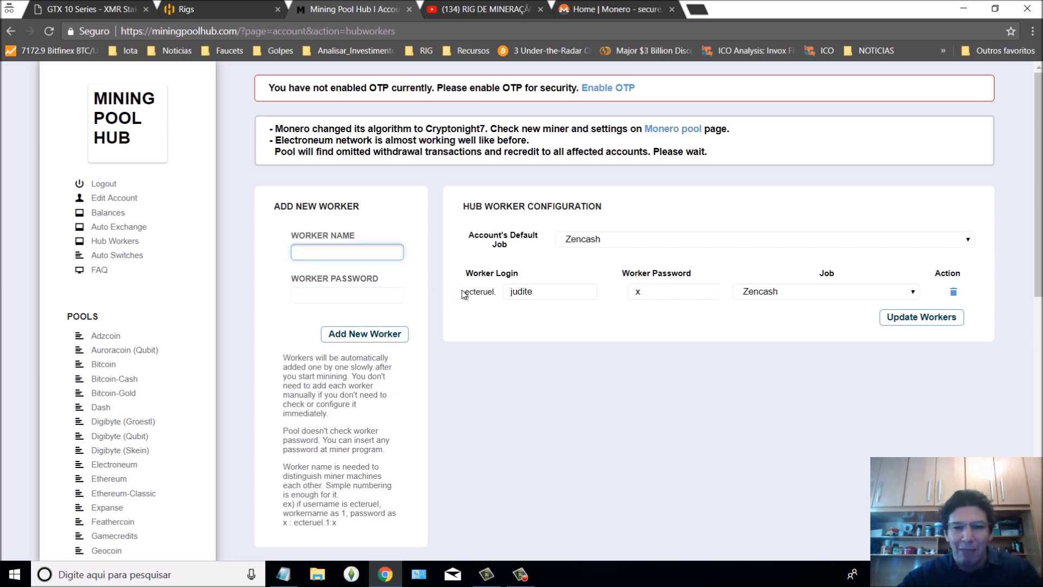
pyautogui.moveTo(466, 292); pyautogui.dragTo(508, 295)
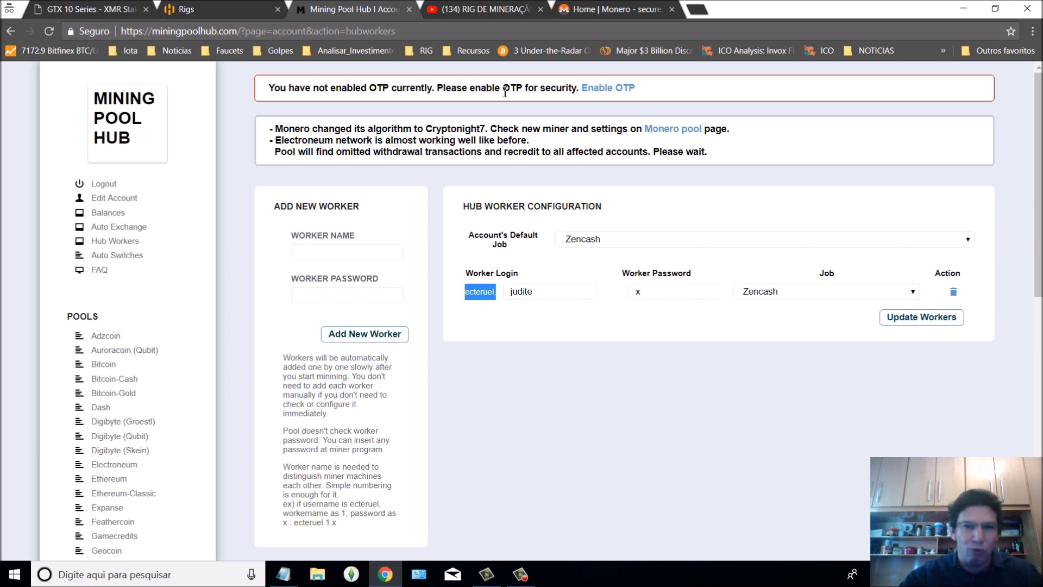
# Insert an 'Endereço poll' heading line above the pool address in the Notepad note
pyautogui.click(293, 575)
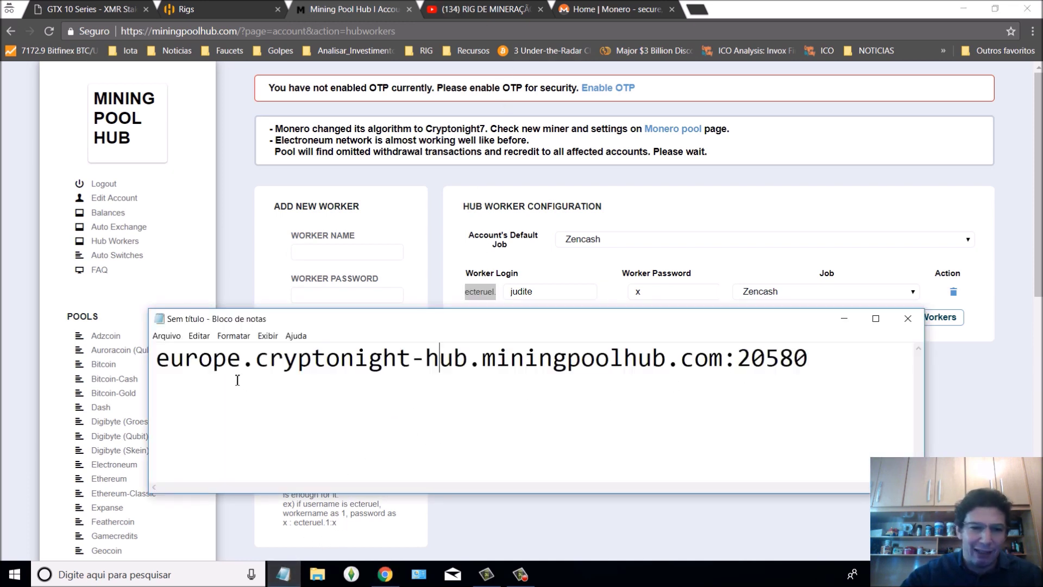
pyautogui.click(159, 360)
pyautogui.press('Return')
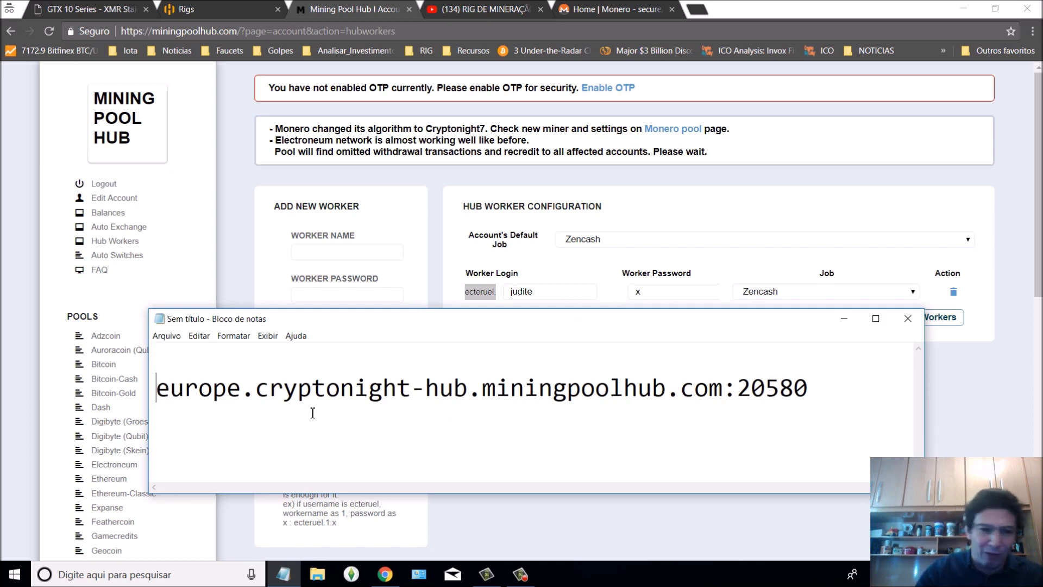
pyautogui.write('Ende')
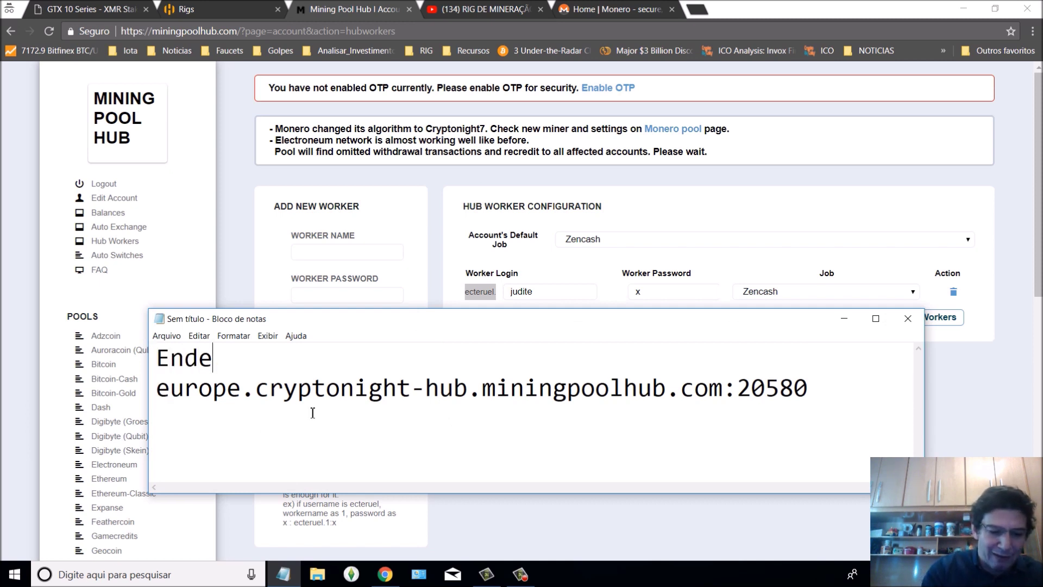
pyautogui.write('reço poll')
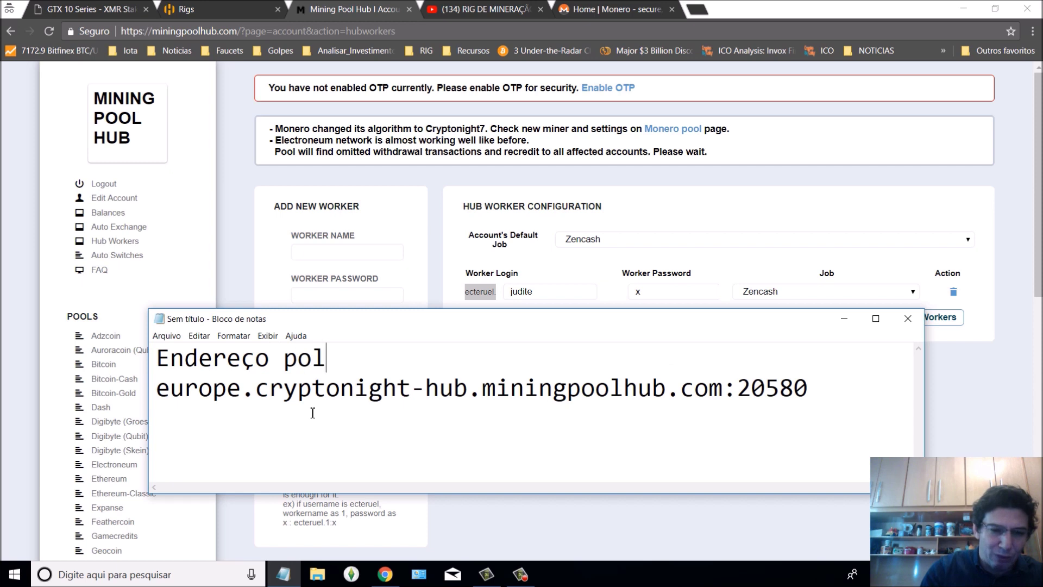
# Add a 'User' heading with the pasted account username on its own line below
pyautogui.hotkey('ctrl', 'Right')
pyautogui.hotkey('ctrl', 'Right')
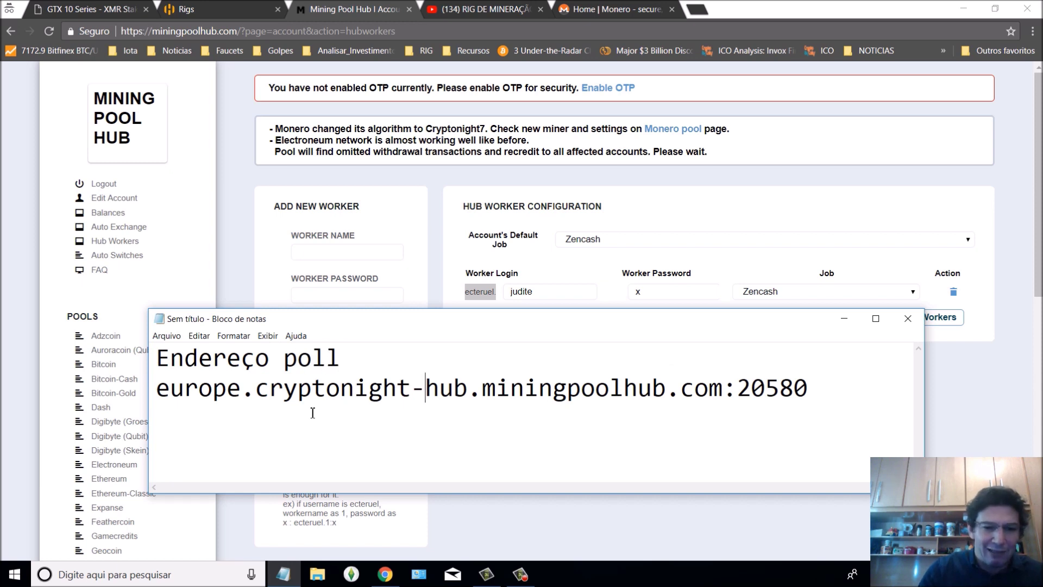
pyautogui.press('Return')
pyautogui.press('Return')
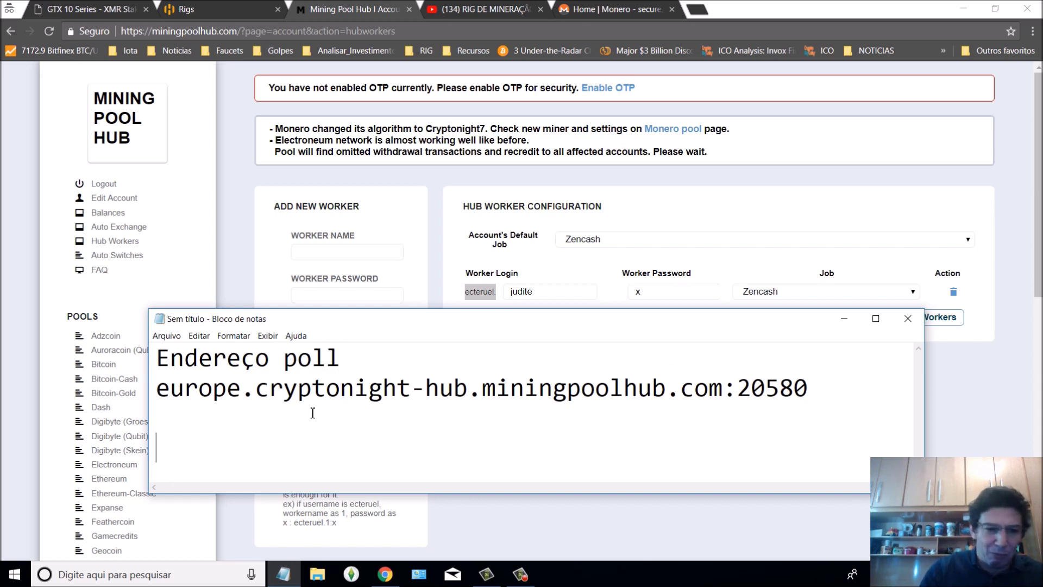
pyautogui.write('User')
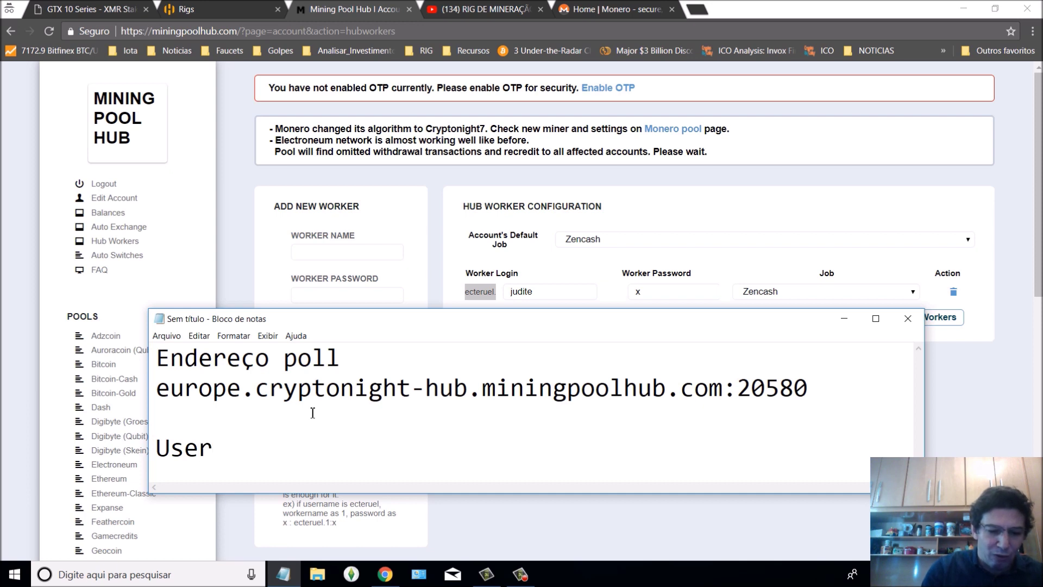
pyautogui.write('ecteruel.')
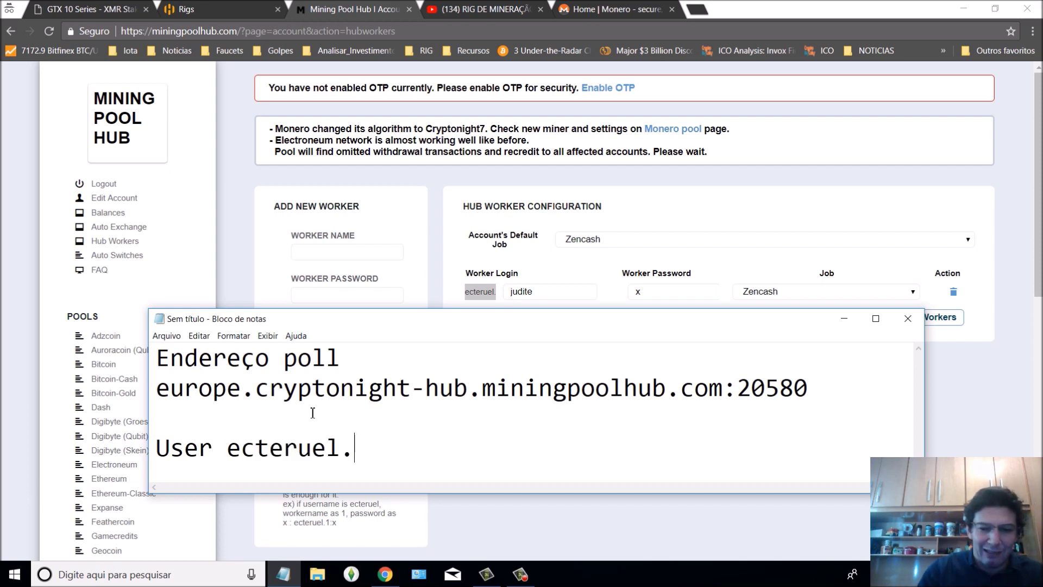
pyautogui.press('BackSpace')
pyautogui.hotkey('ctrl', 'Left')
pyautogui.press('Return')
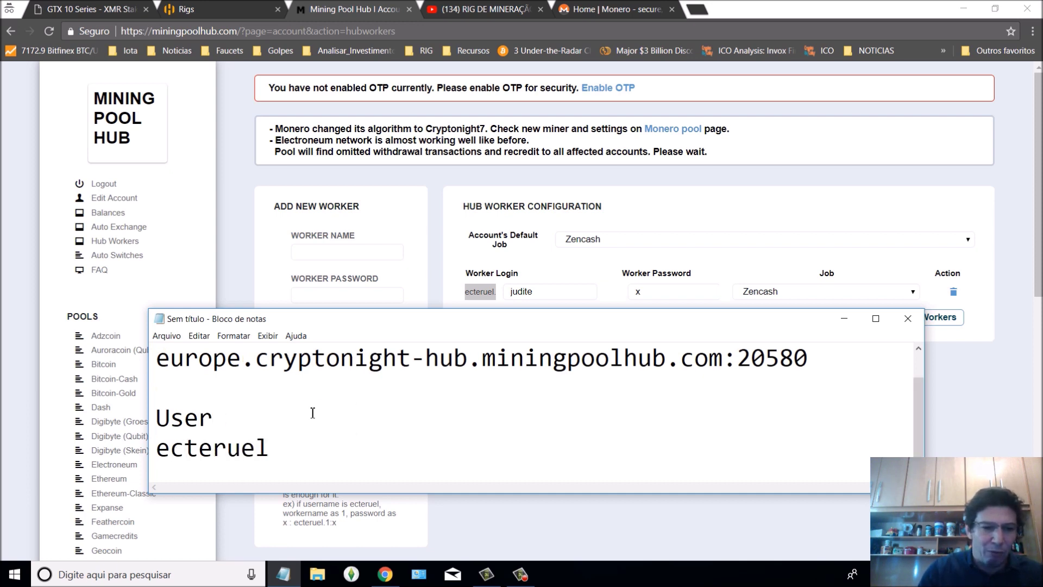
pyautogui.press('End')
pyautogui.press('Return')
pyautogui.press('Return')
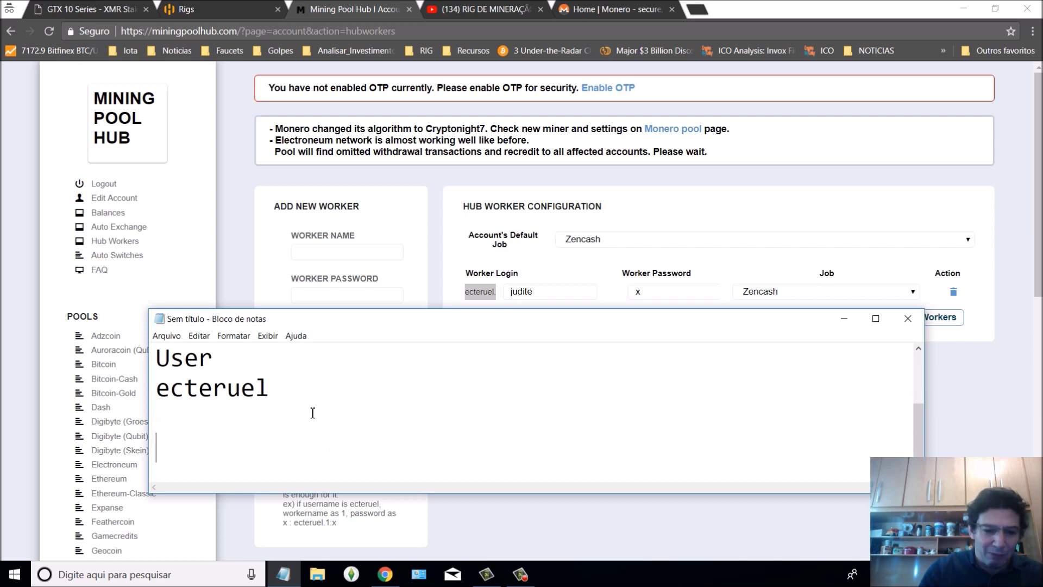
# Add a 'Worker' heading and paste the existing worker's name copied from Mining Pool Hub
pyautogui.write('Worker:')
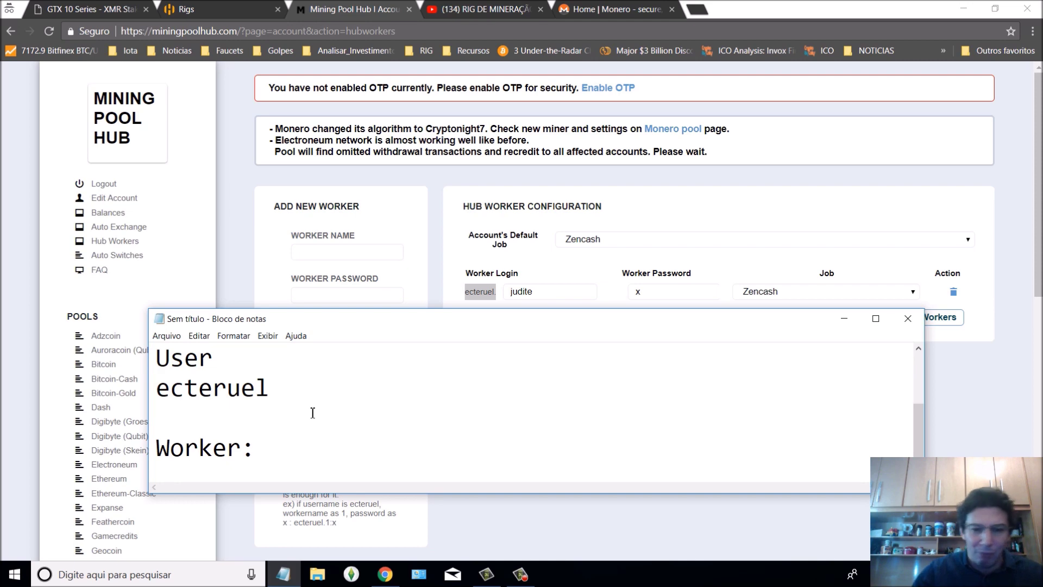
pyautogui.press('BackSpace')
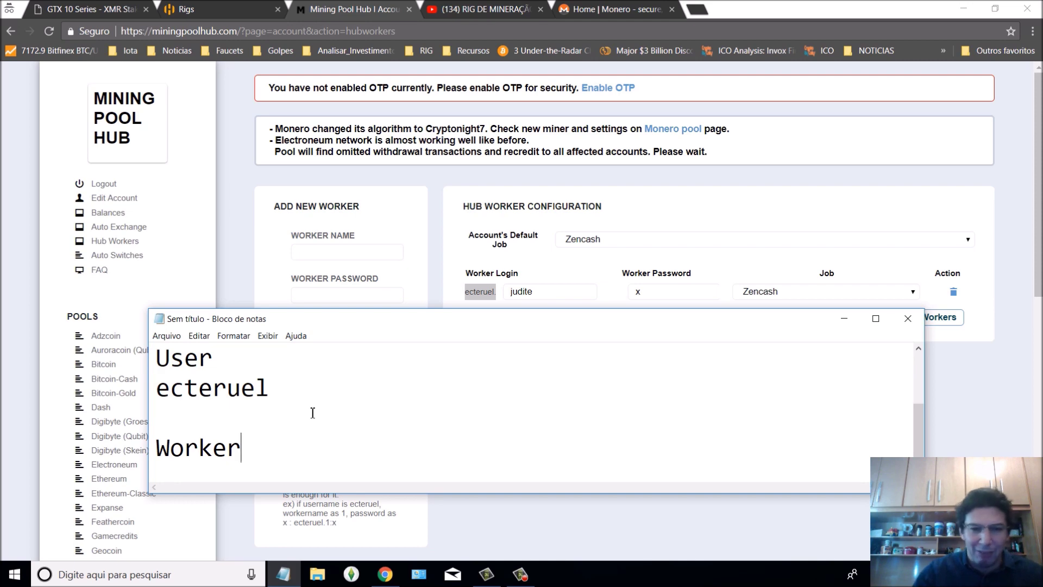
pyautogui.click(577, 294)
pyautogui.moveTo(576, 294); pyautogui.dragTo(508, 287)
pyautogui.hotkey('ctrl', 'c')
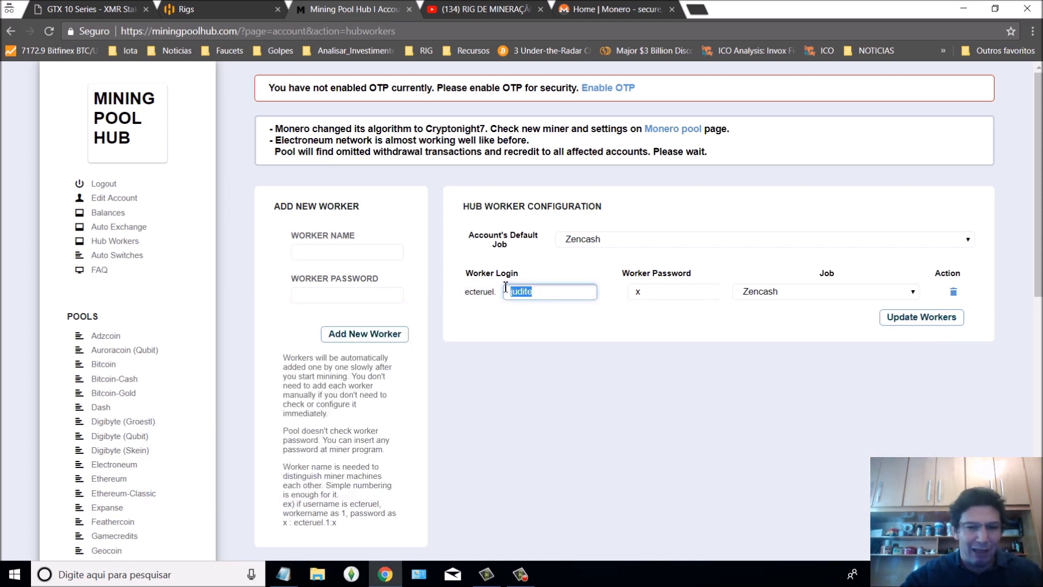
pyautogui.hotkey('alt', 'Tab')
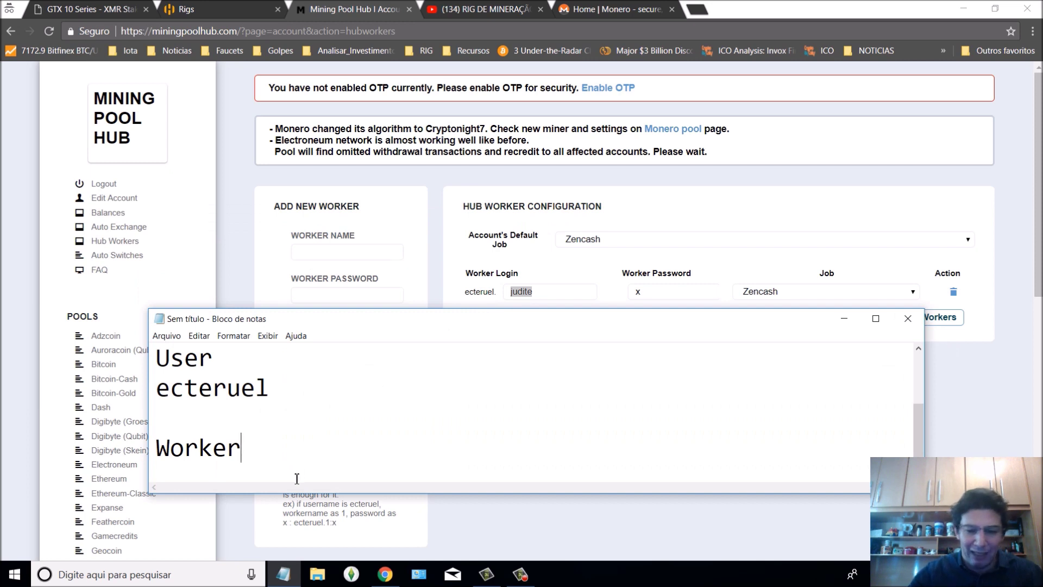
pyautogui.press('Return')
pyautogui.hotkey('ctrl', 'v')
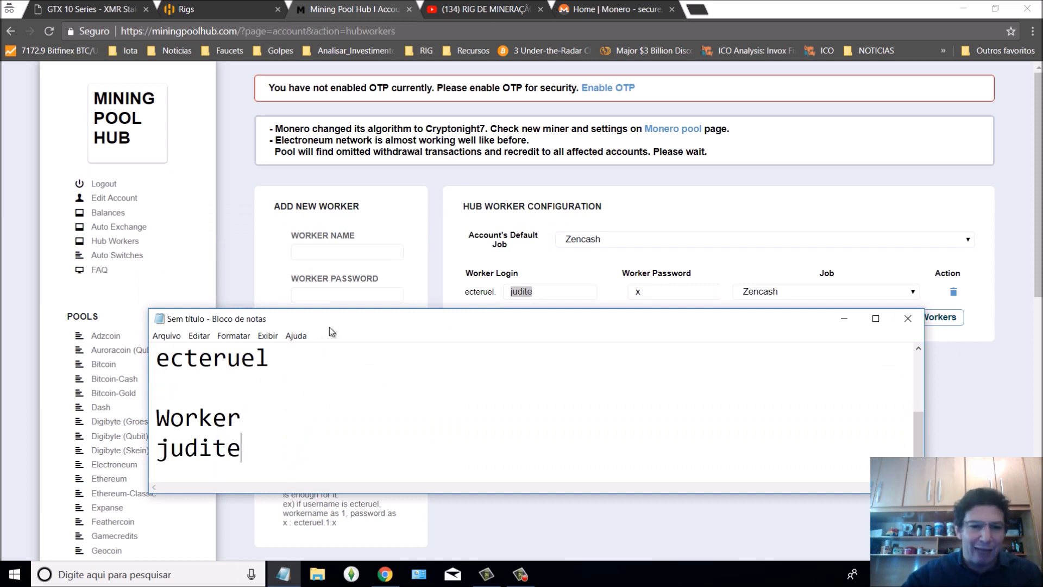
# Append '- CryptonightV7' to the heading, then highlight the URL, user and worker lines
pyautogui.moveTo(331, 310); pyautogui.dragTo(346, 118)
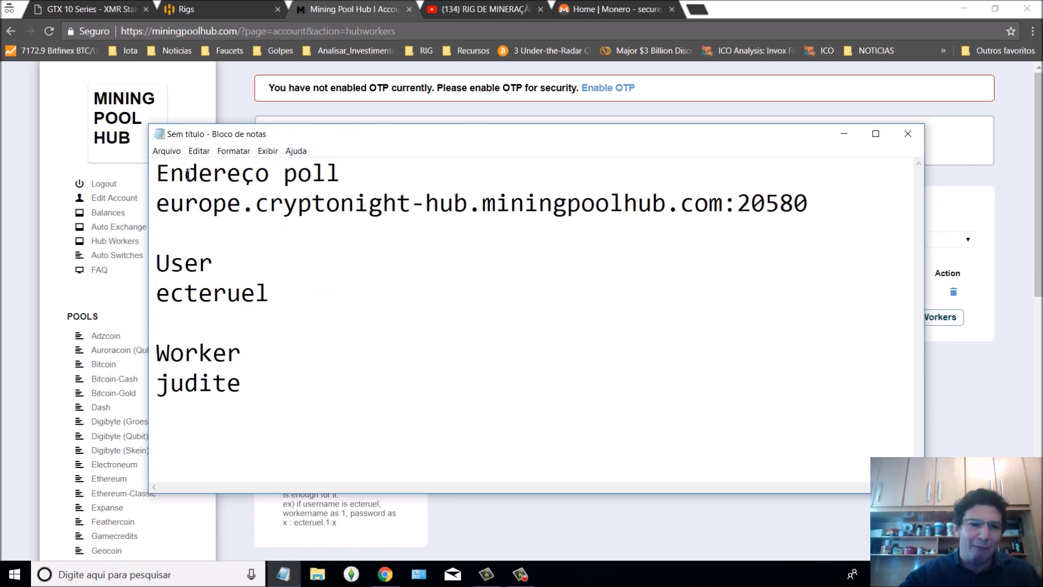
pyautogui.click(339, 174)
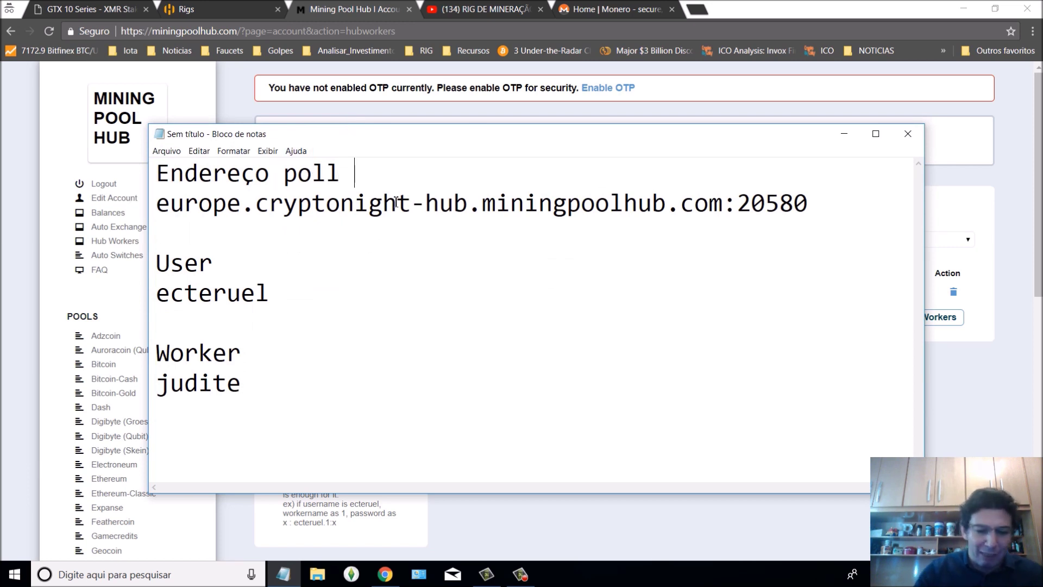
pyautogui.write('- Crypt')
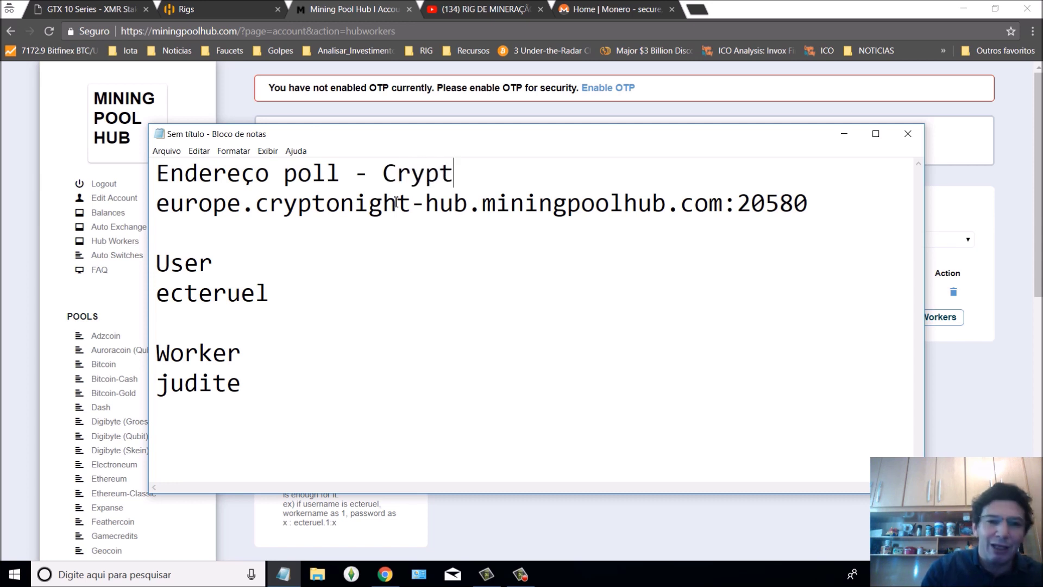
pyautogui.write('onig')
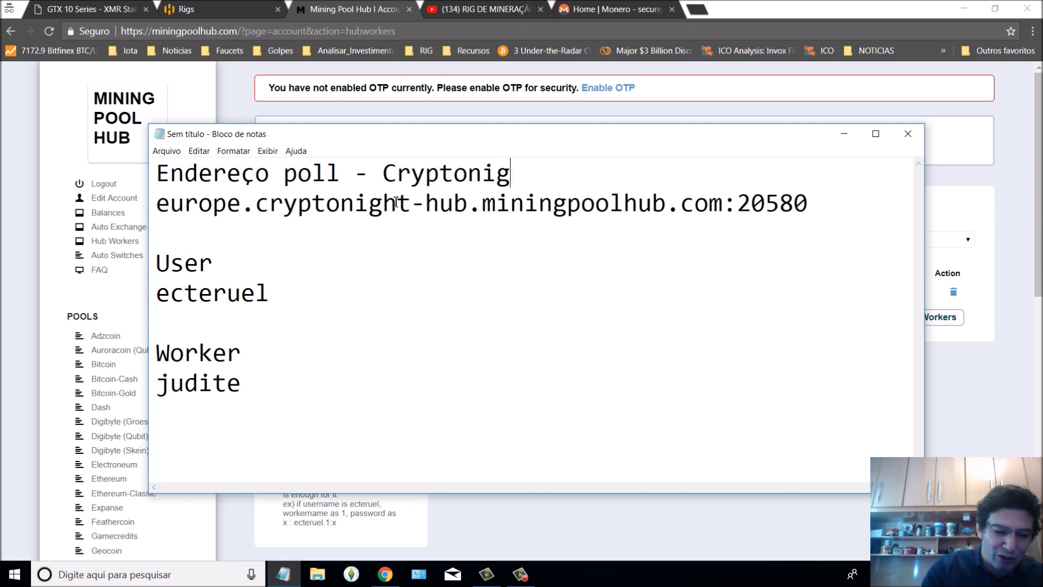
pyautogui.write('ht')
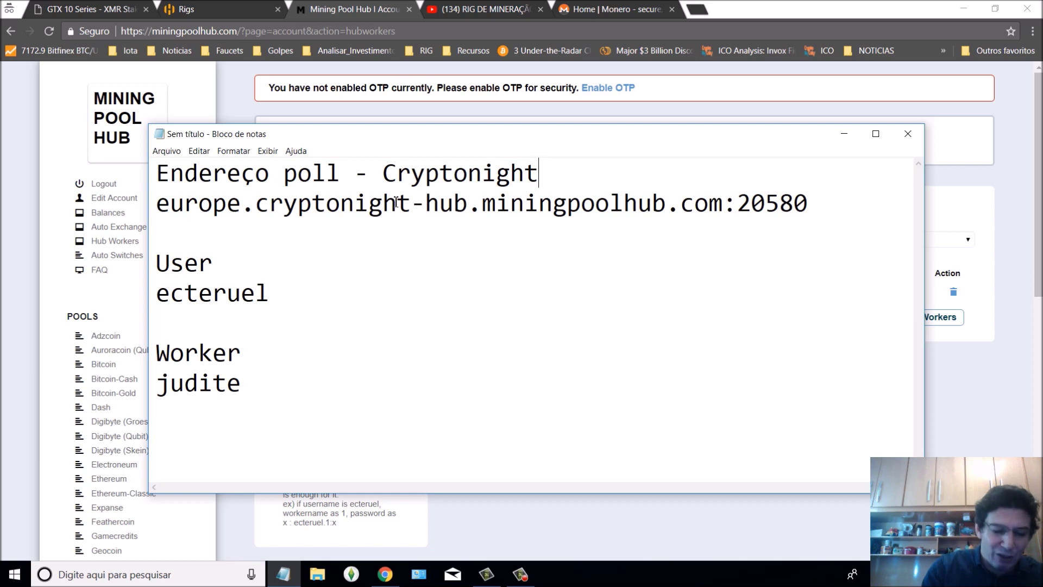
pyautogui.write('V7')
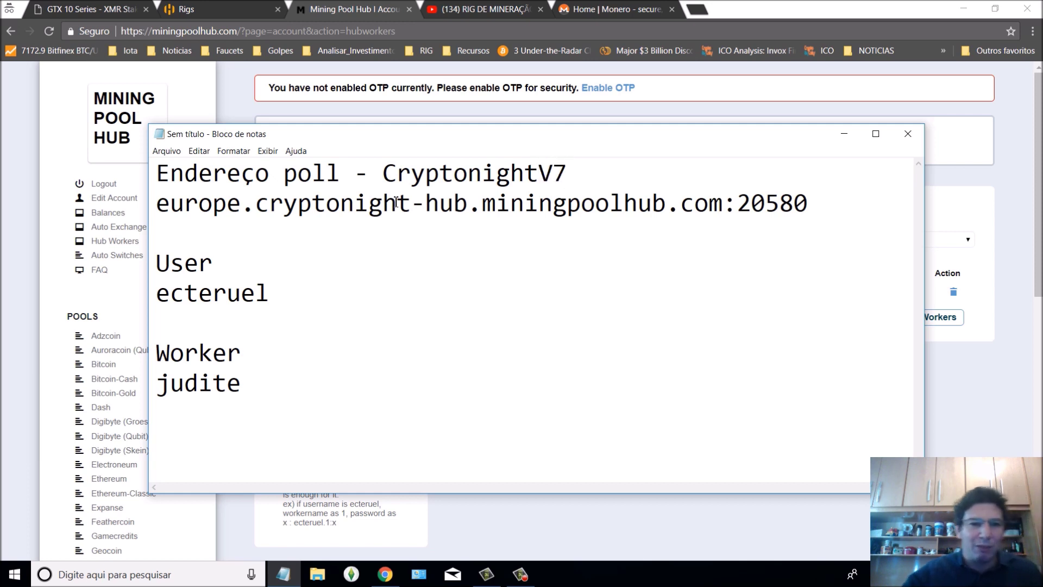
pyautogui.moveTo(821, 208); pyautogui.dragTo(153, 209)
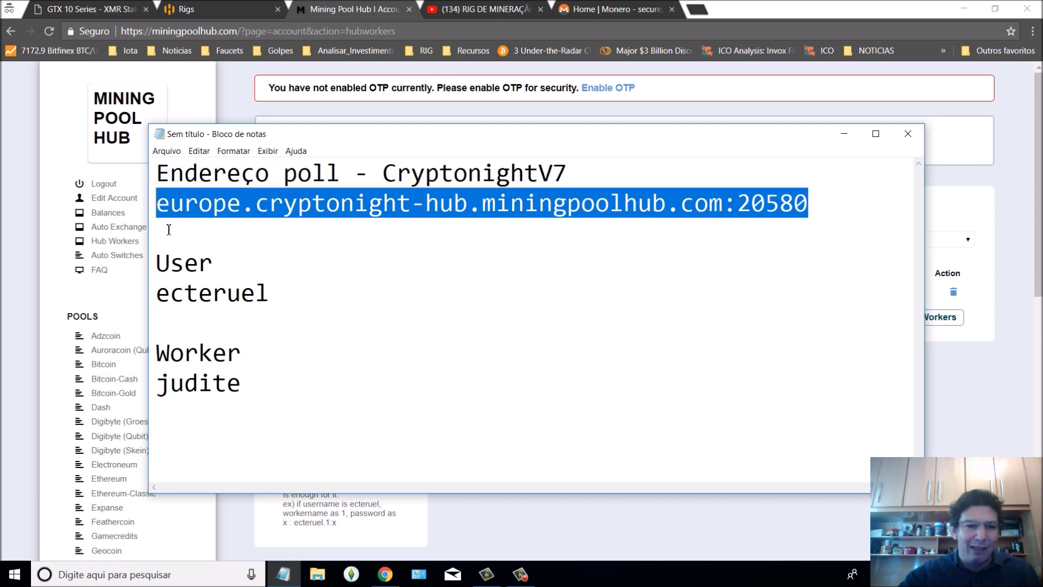
pyautogui.doubleClick(261, 296)
pyautogui.click(229, 323)
pyautogui.moveTo(242, 396); pyautogui.dragTo(162, 400)
# Go from Balances through Monero's Manage Wallet to the Monero dashboard showing 5.94 KH/s
pyautogui.click(21, 275)
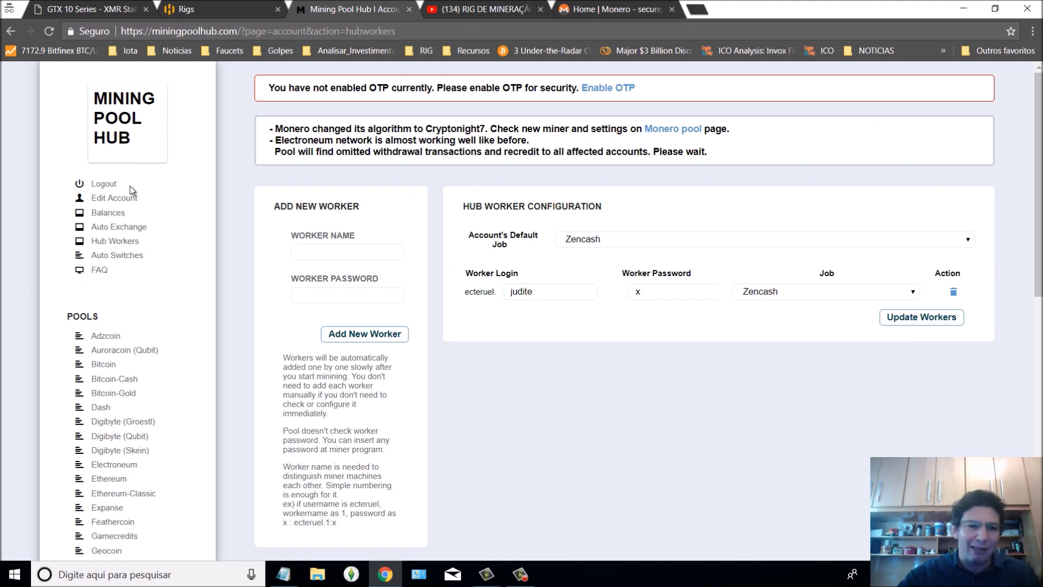
pyautogui.click(111, 214)
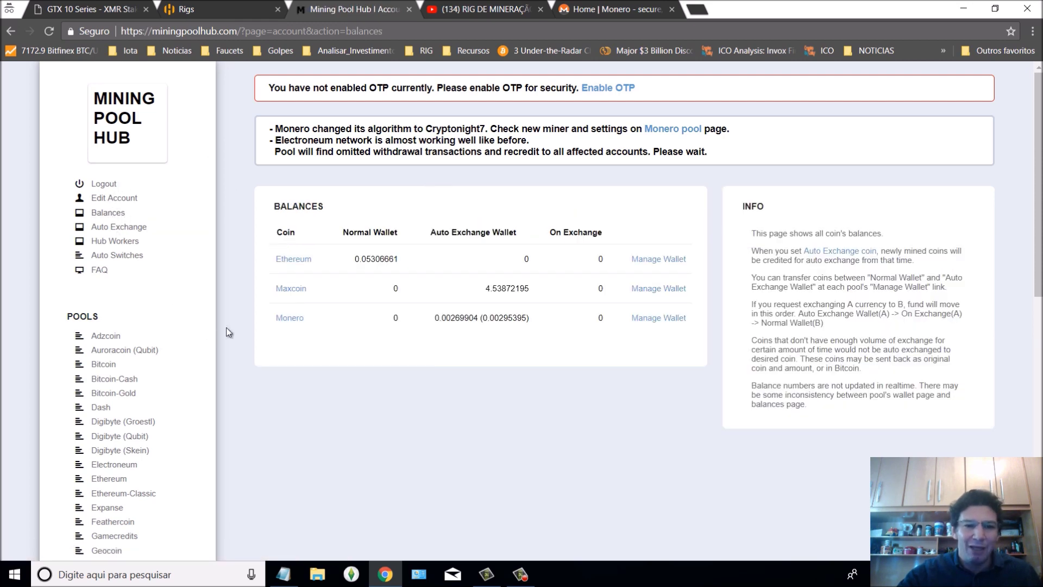
pyautogui.scroll(2, 377, 332)
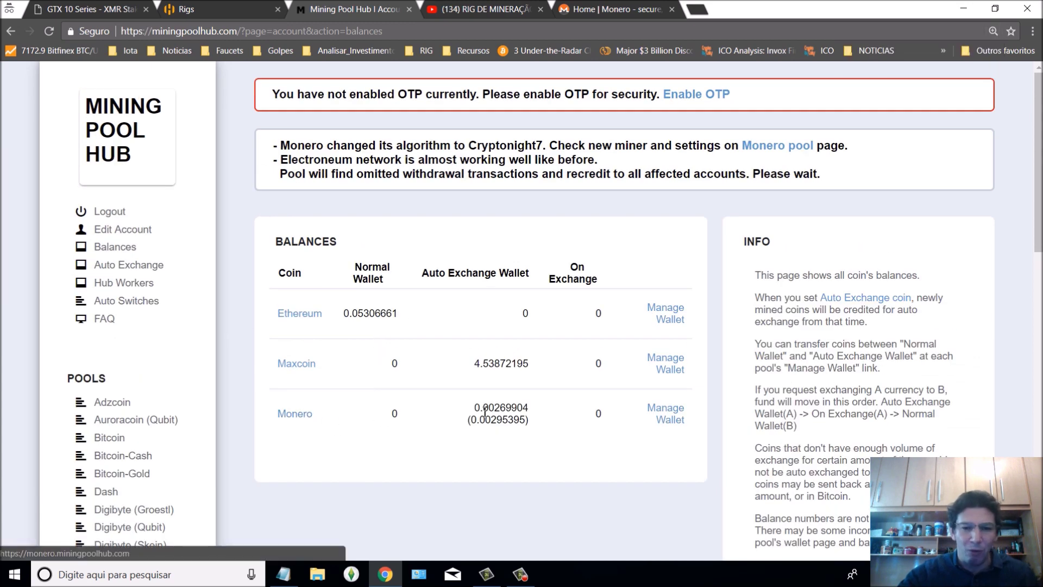
pyautogui.click(672, 414)
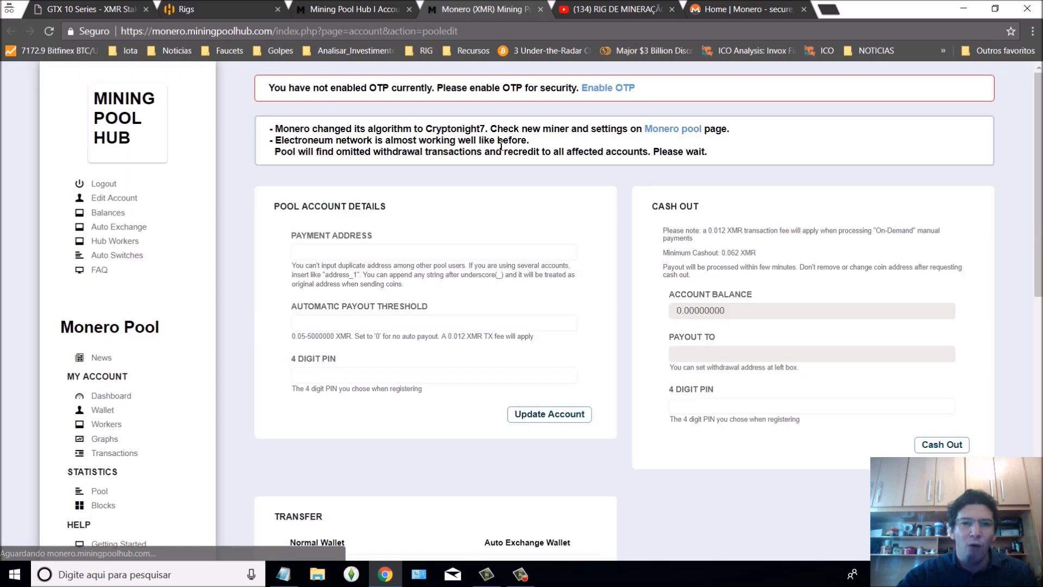
pyautogui.scroll(-1, 352, 199)
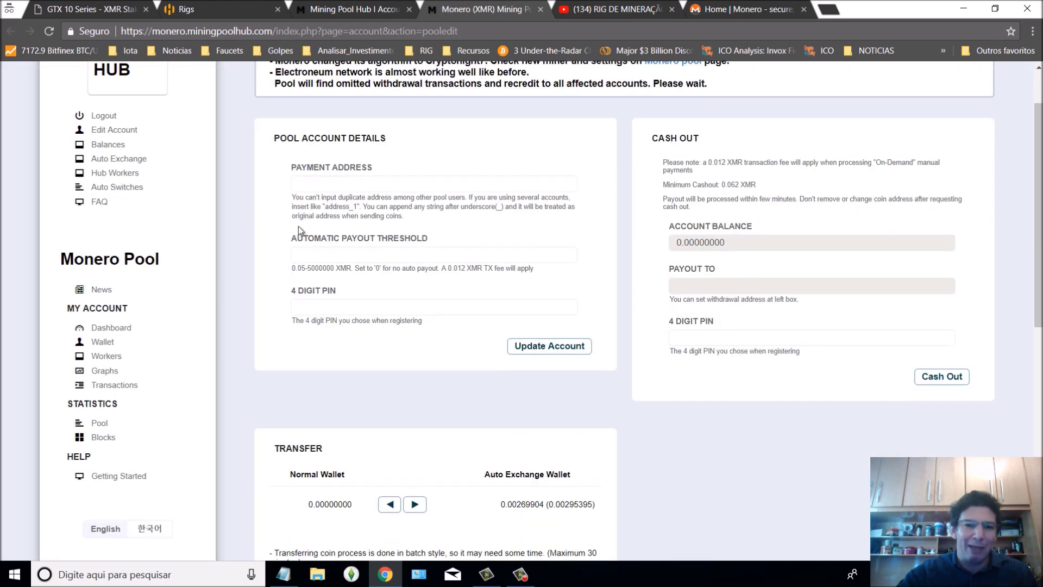
pyautogui.click(112, 328)
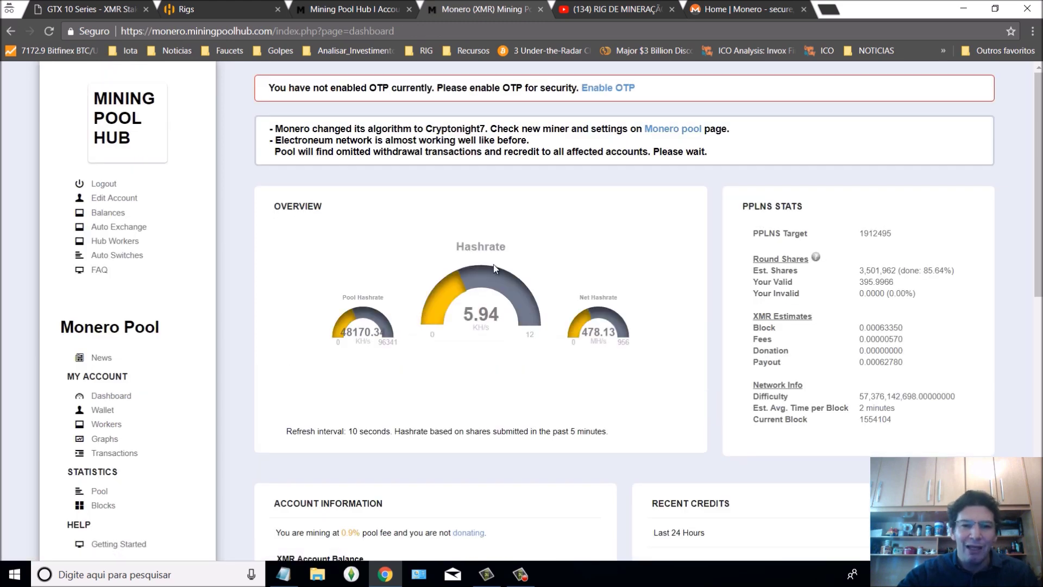
pyautogui.moveTo(462, 320); pyautogui.dragTo(503, 319)
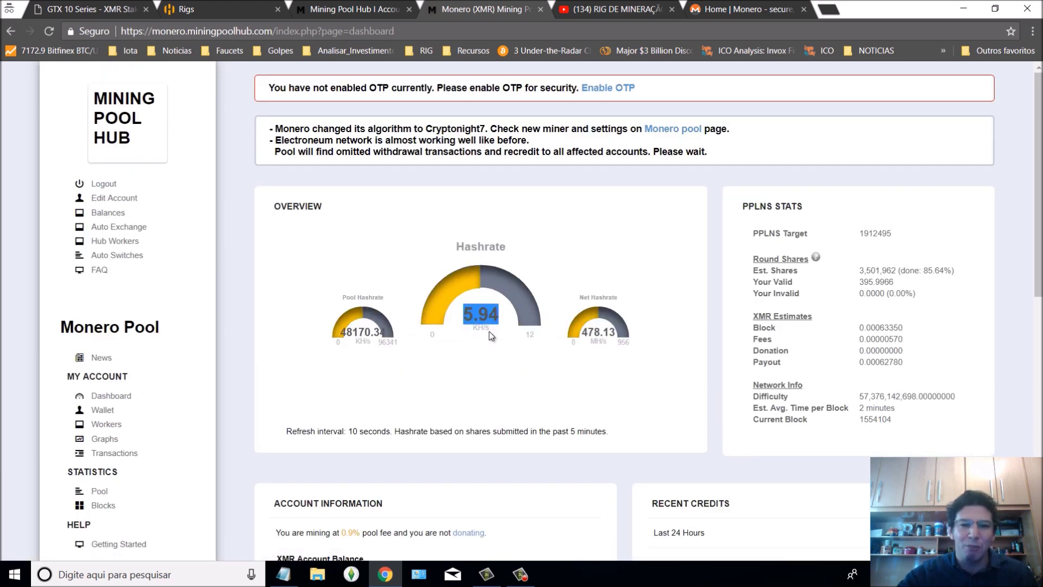
pyautogui.click(196, 8)
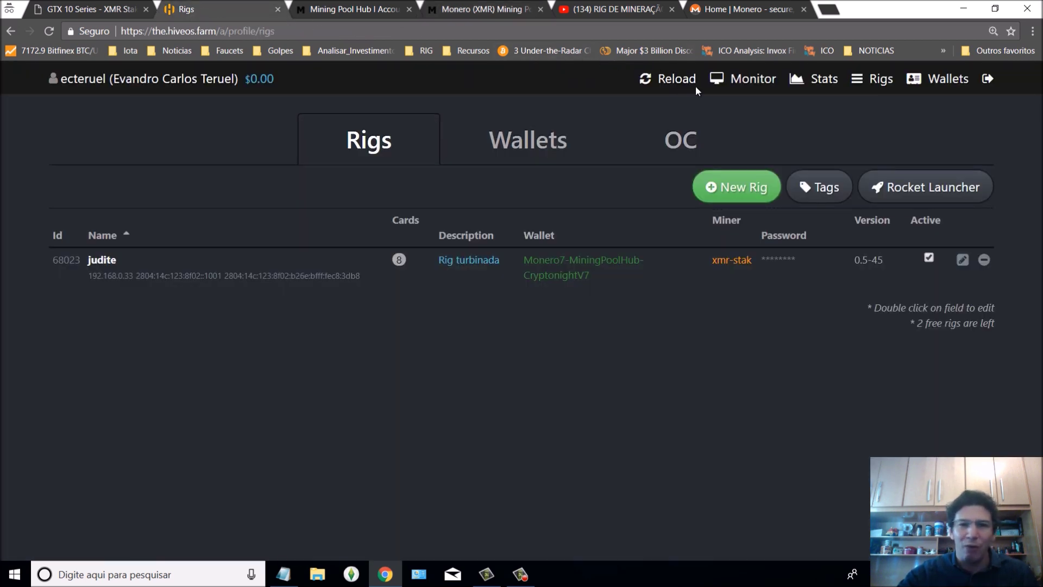
pyautogui.click(759, 82)
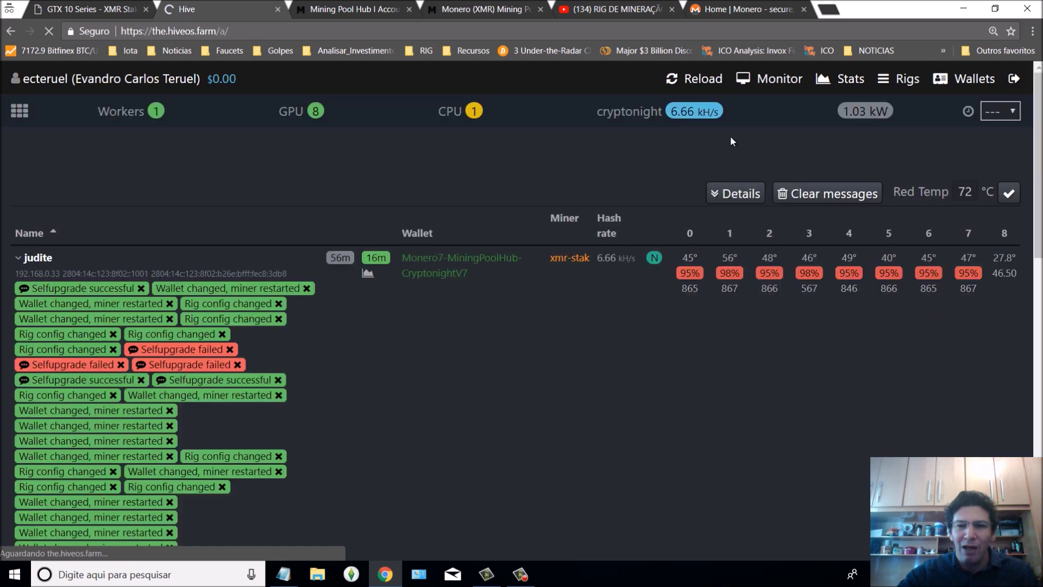
pyautogui.moveTo(595, 259); pyautogui.dragTo(634, 259)
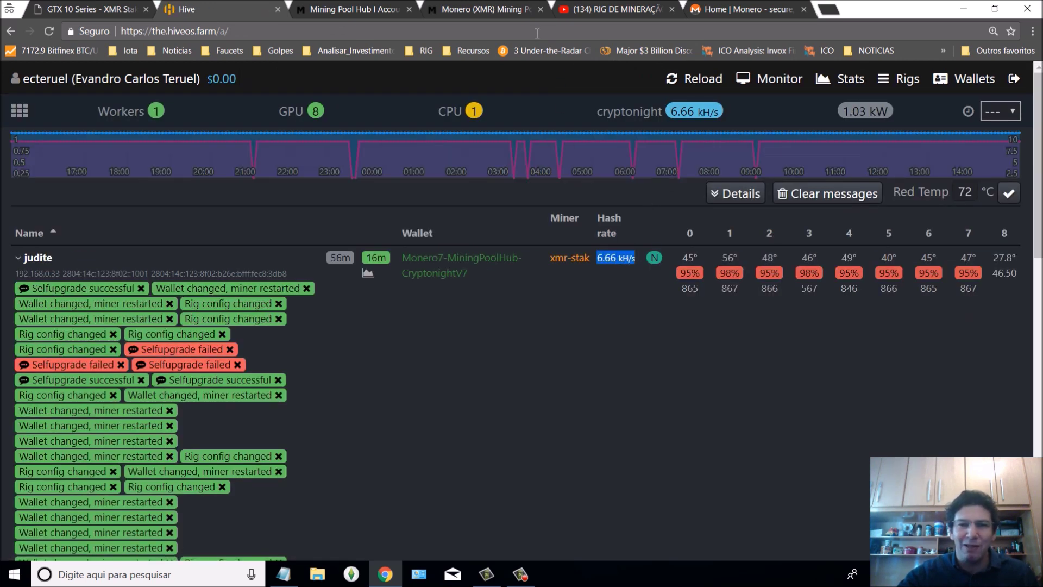
pyautogui.click(468, 9)
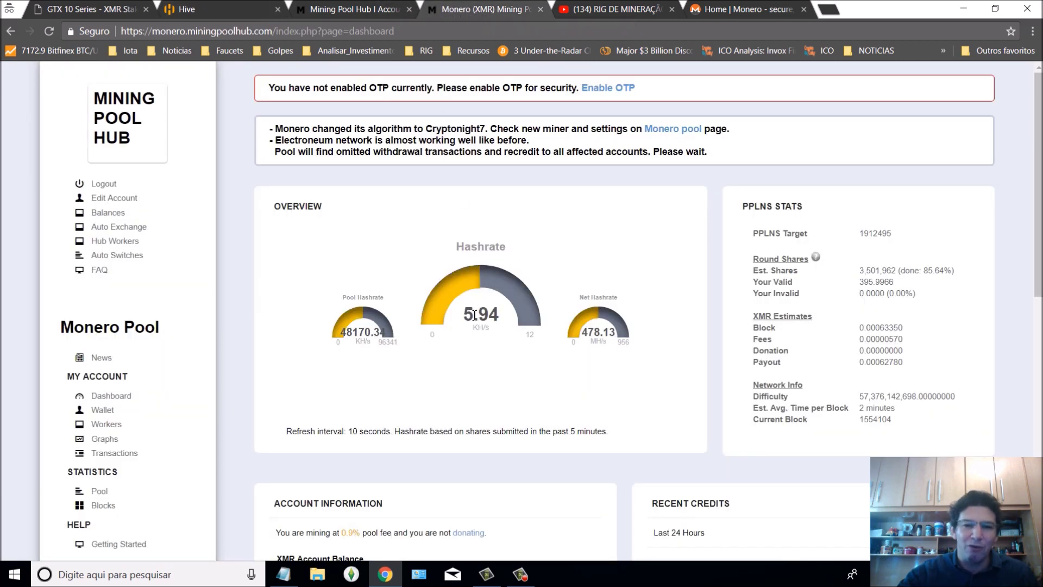
# Point out the 5.94 hashrate, then view Monero Transactions with the 0.00127791 debit
pyautogui.moveTo(464, 314); pyautogui.dragTo(499, 315)
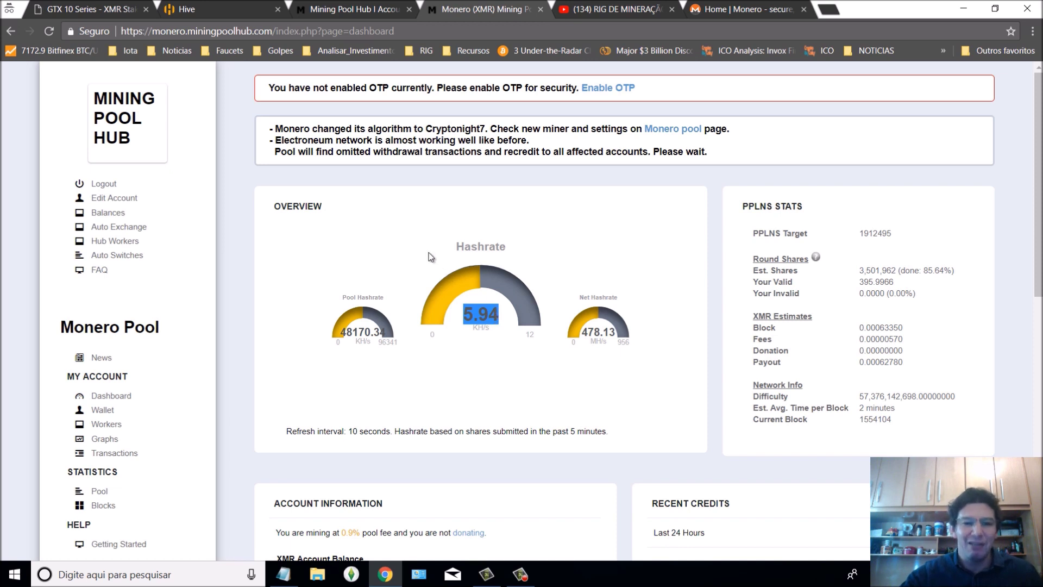
pyautogui.click(540, 261)
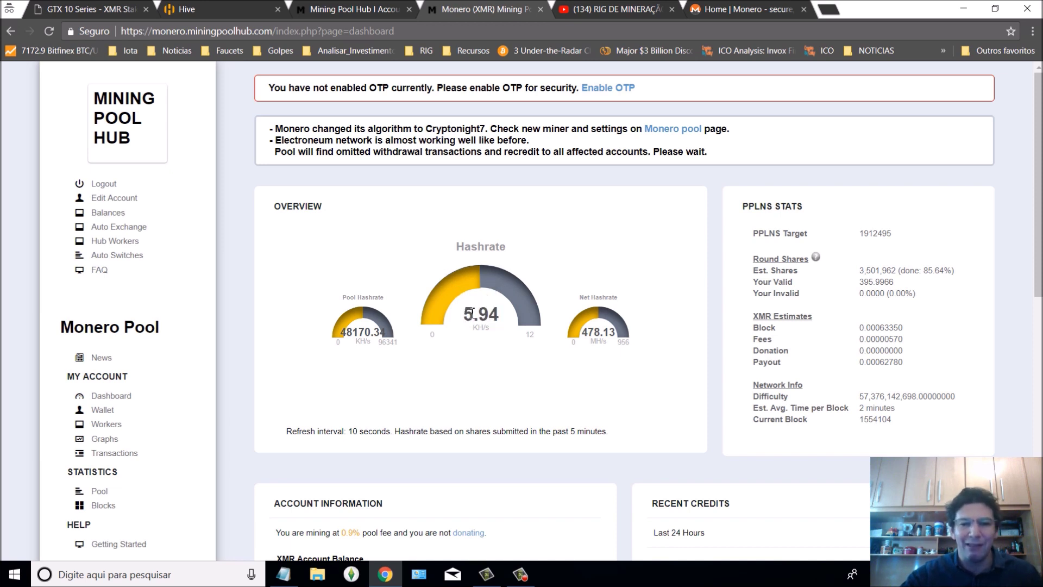
pyautogui.moveTo(462, 314); pyautogui.dragTo(502, 316)
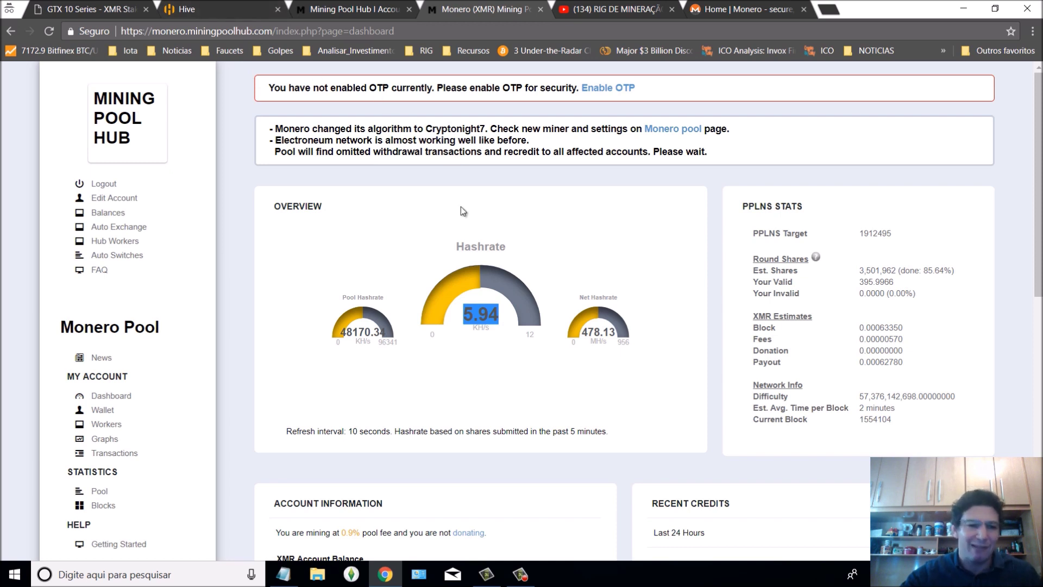
pyautogui.moveTo(462, 308); pyautogui.dragTo(501, 316)
pyautogui.click(425, 242)
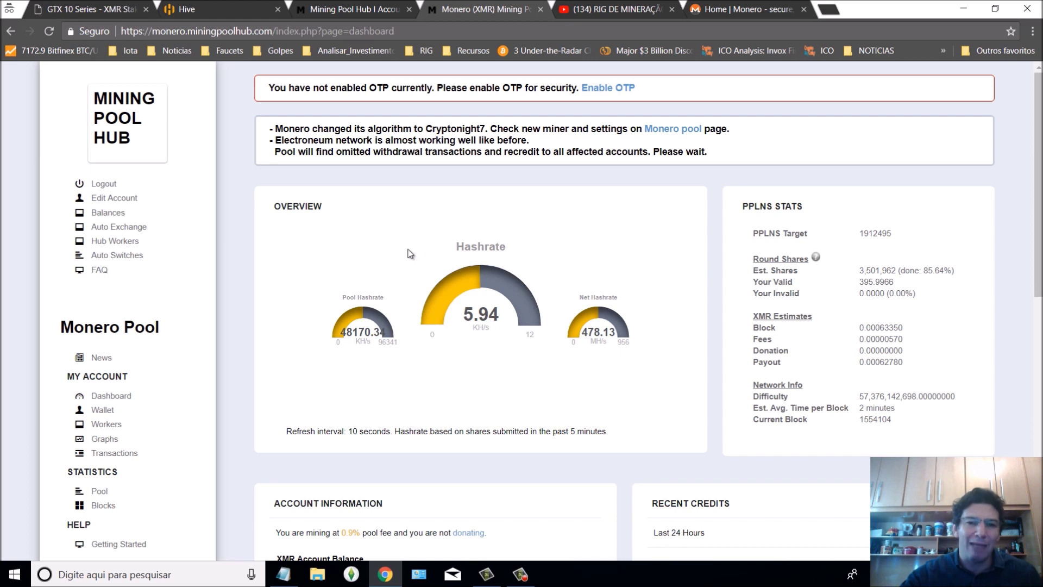
pyautogui.click(129, 458)
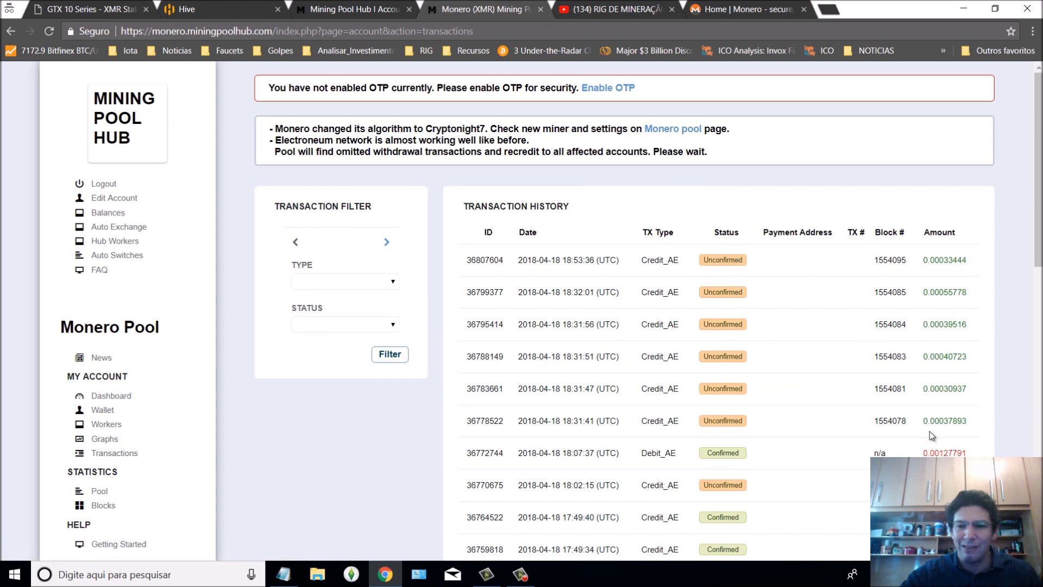
pyautogui.moveTo(916, 456); pyautogui.dragTo(958, 452)
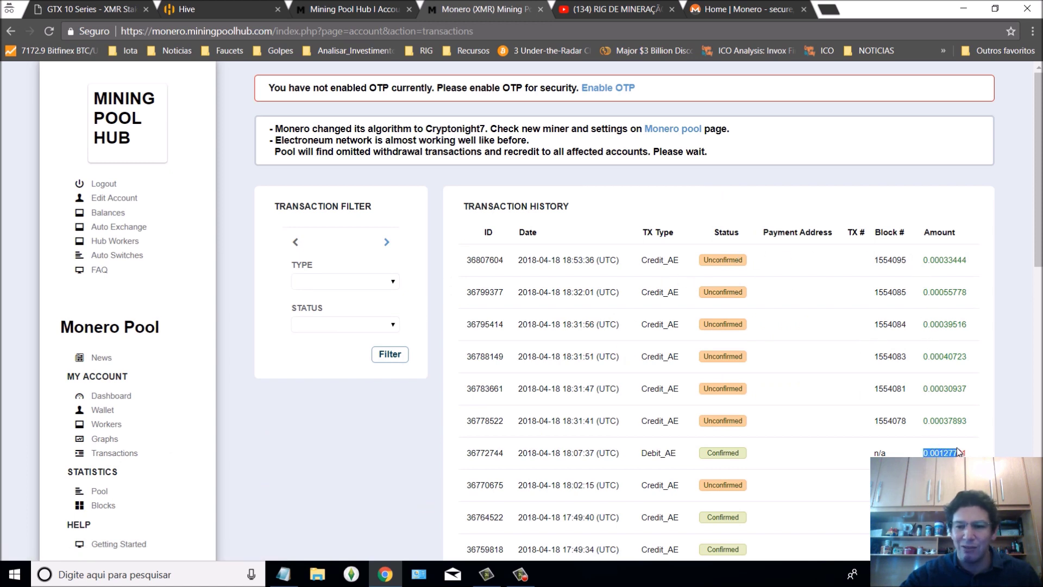
# Revisit Balances and Monero's Manage Wallet, then return to the balances page
pyautogui.click(109, 215)
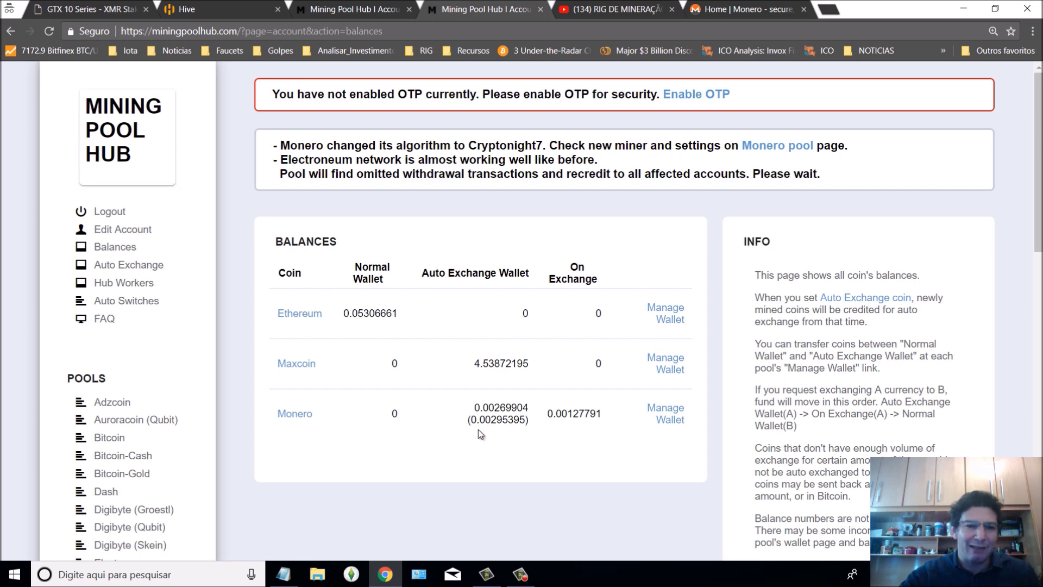
pyautogui.scroll(-3, 474, 283)
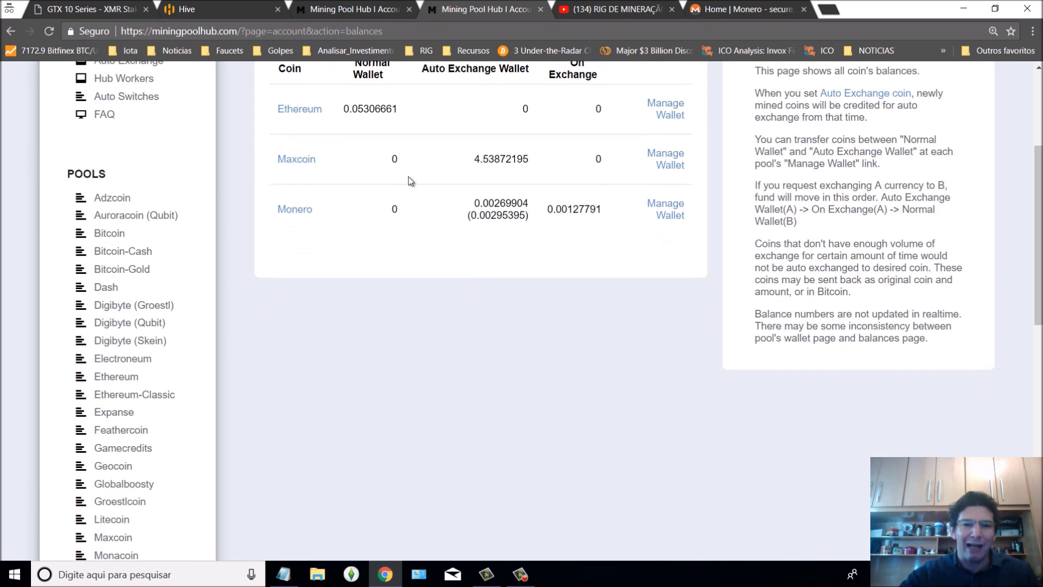
pyautogui.click(664, 215)
pyautogui.scroll(-3, 496, 226)
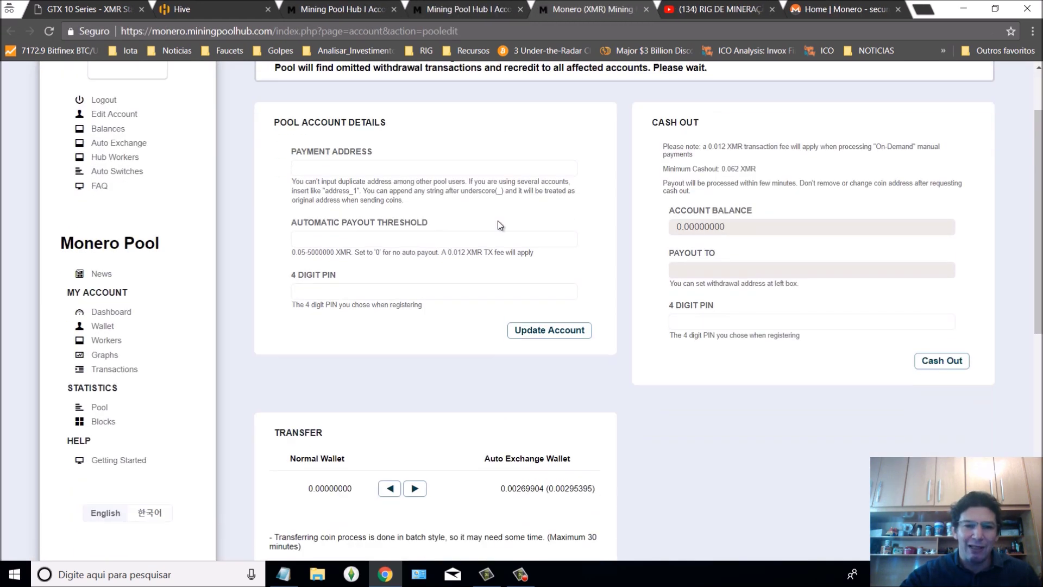
pyautogui.scroll(4, 471, 273)
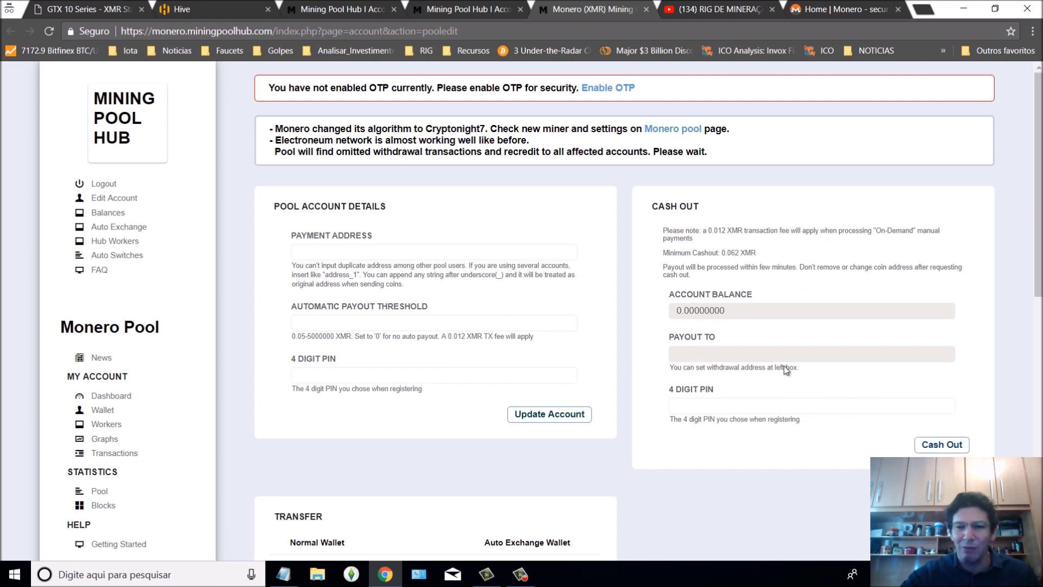
pyautogui.click(108, 212)
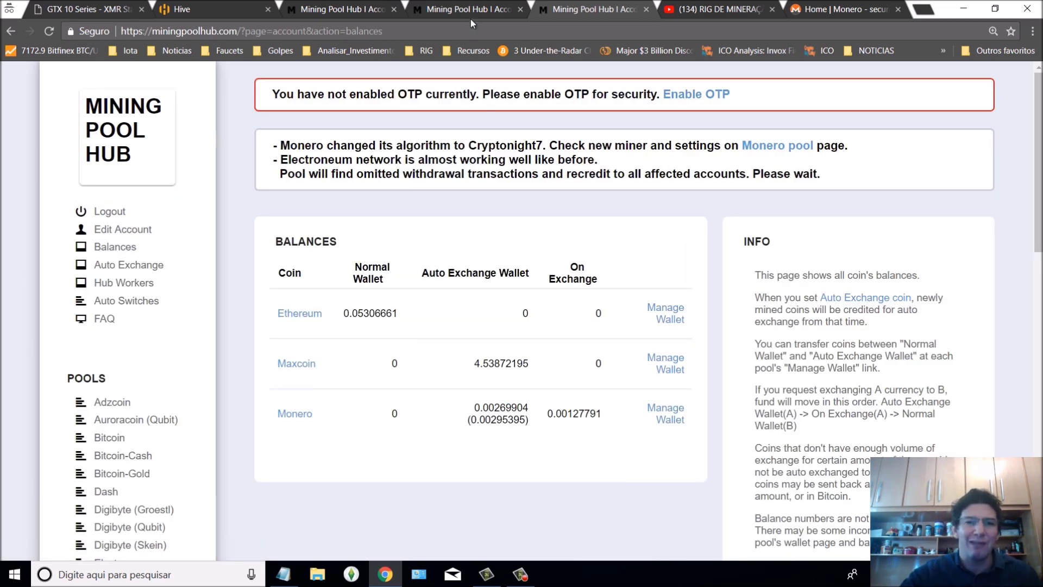
# Close the three duplicate Mining Pool Hub tabs
pyautogui.click(647, 12)
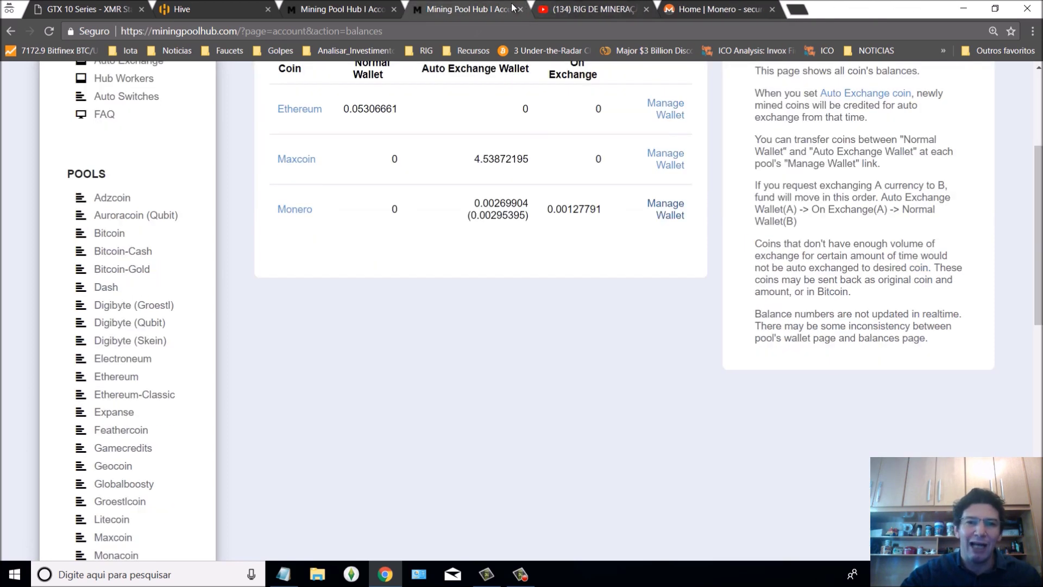
pyautogui.click(520, 12)
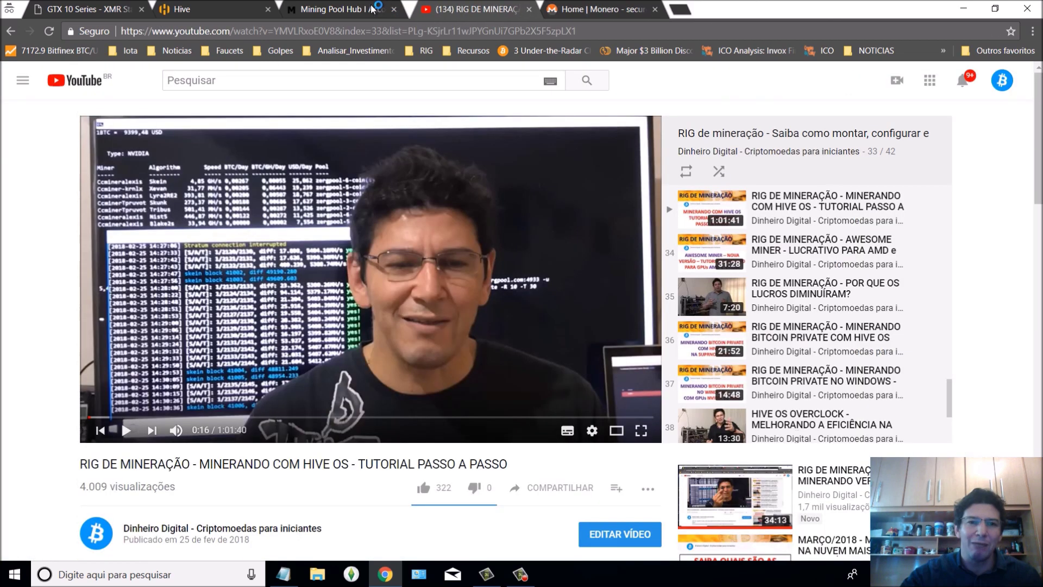
pyautogui.click(358, 9)
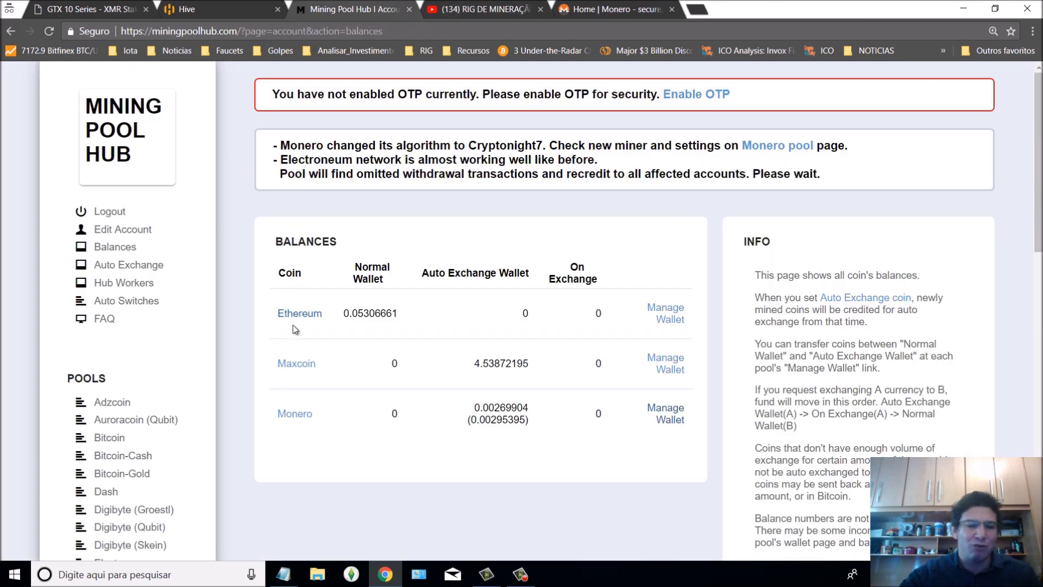
# Open the Monero pool page via Hub Workers, mark the Europe server, and return to the Notepad note
pyautogui.click(129, 286)
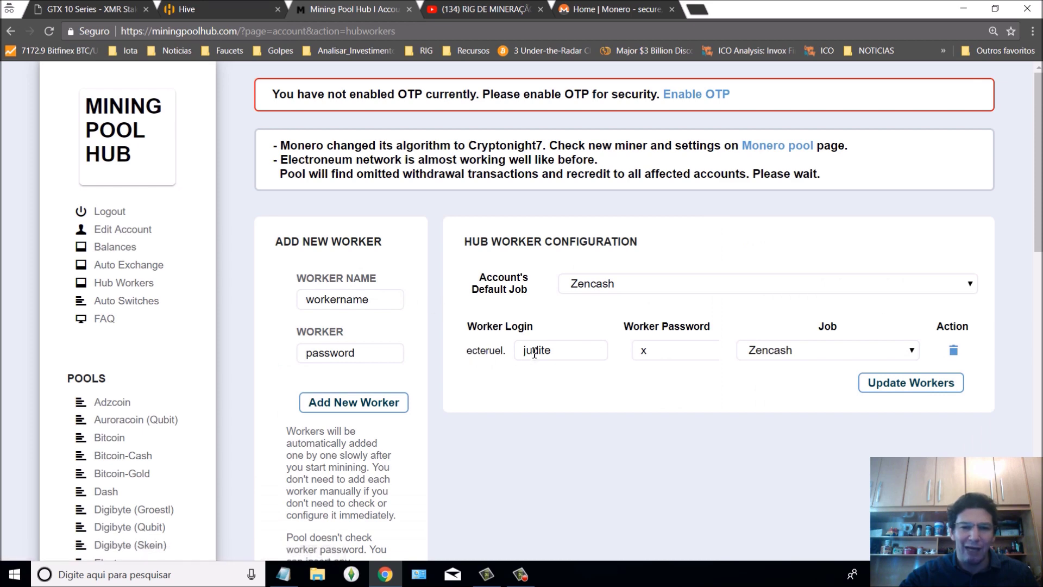
pyautogui.scroll(-10, 153, 345)
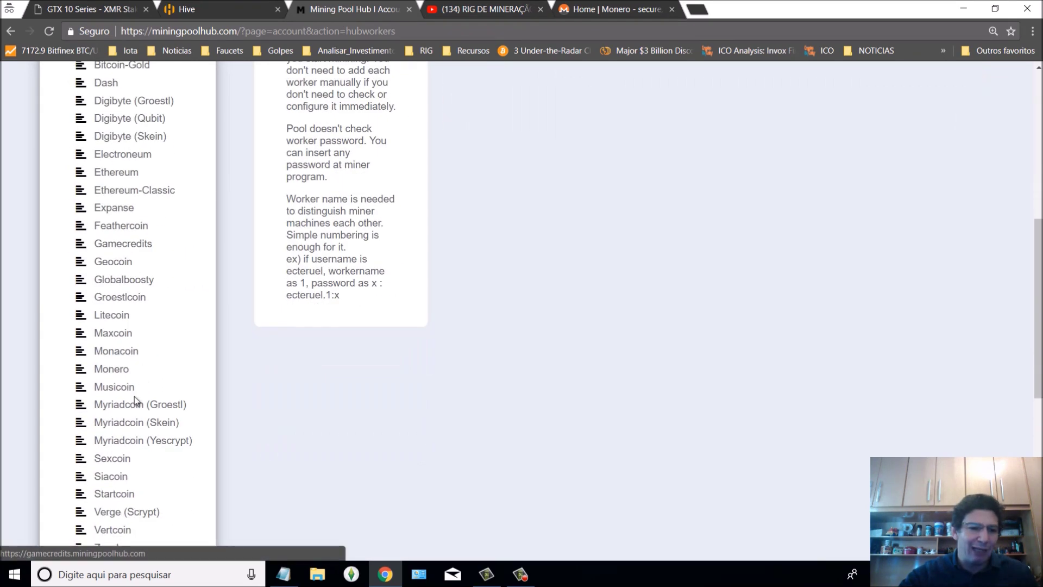
pyautogui.click(127, 240)
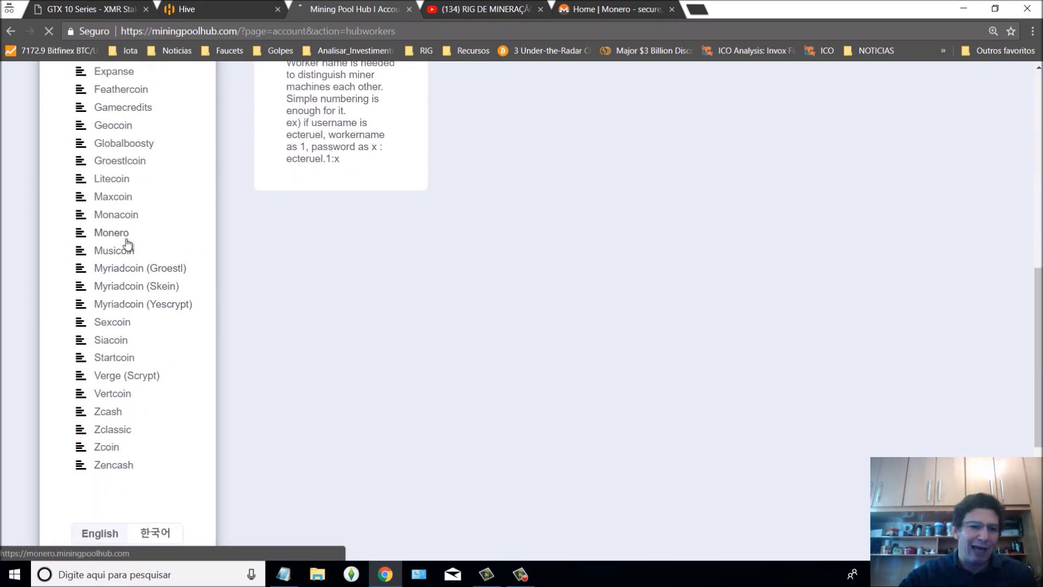
pyautogui.scroll(-5, 351, 260)
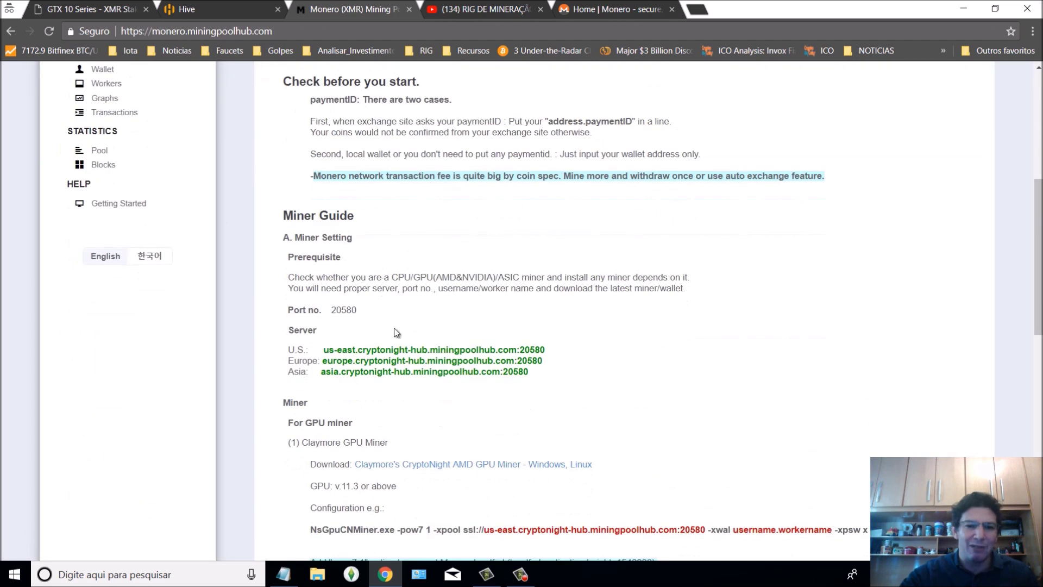
pyautogui.moveTo(547, 363); pyautogui.dragTo(328, 360)
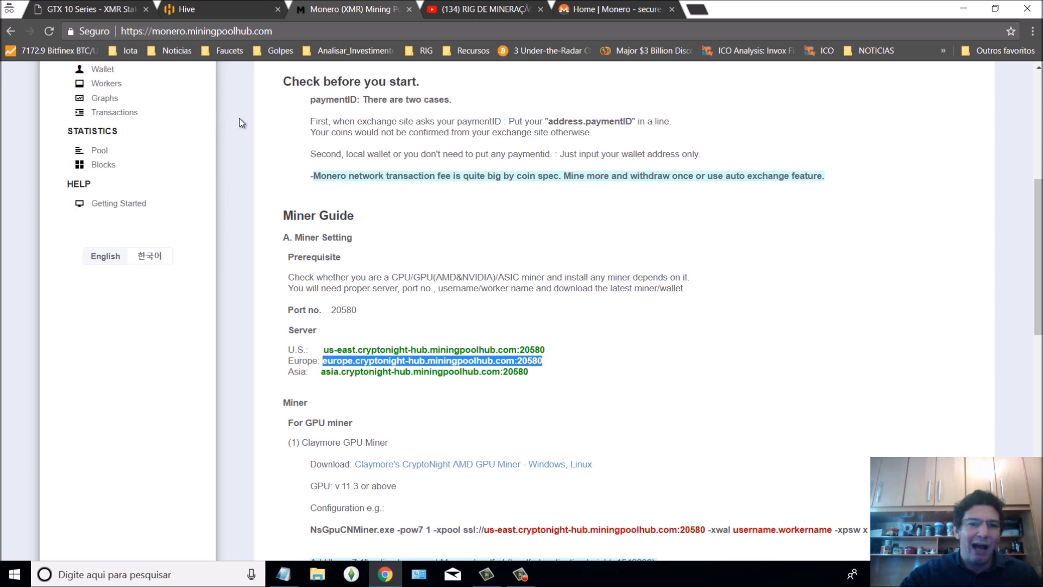
pyautogui.click(290, 578)
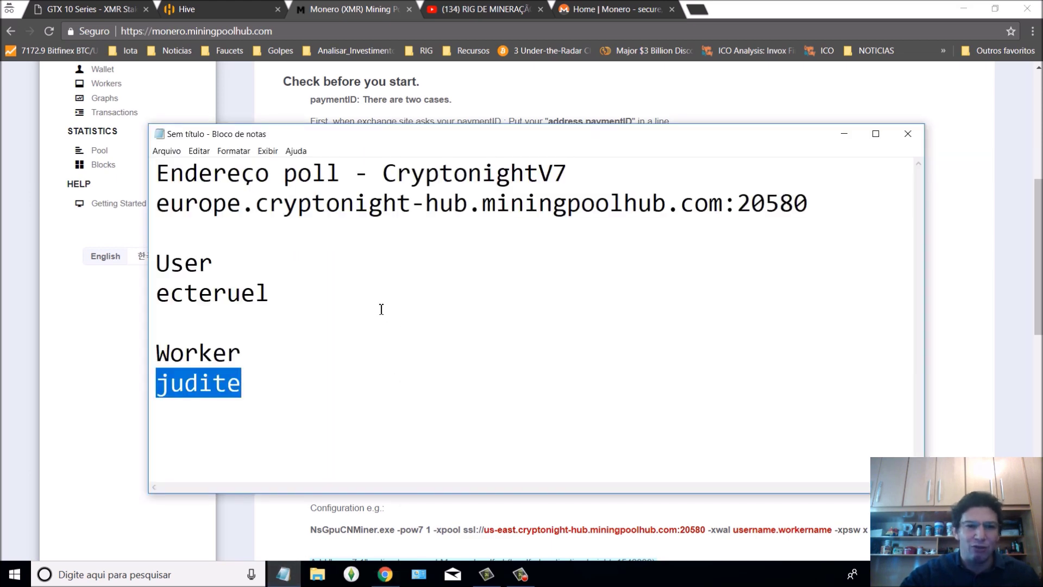
# Open a new wallet form from Rigs > Wallets in Hive OS
pyautogui.click(197, 11)
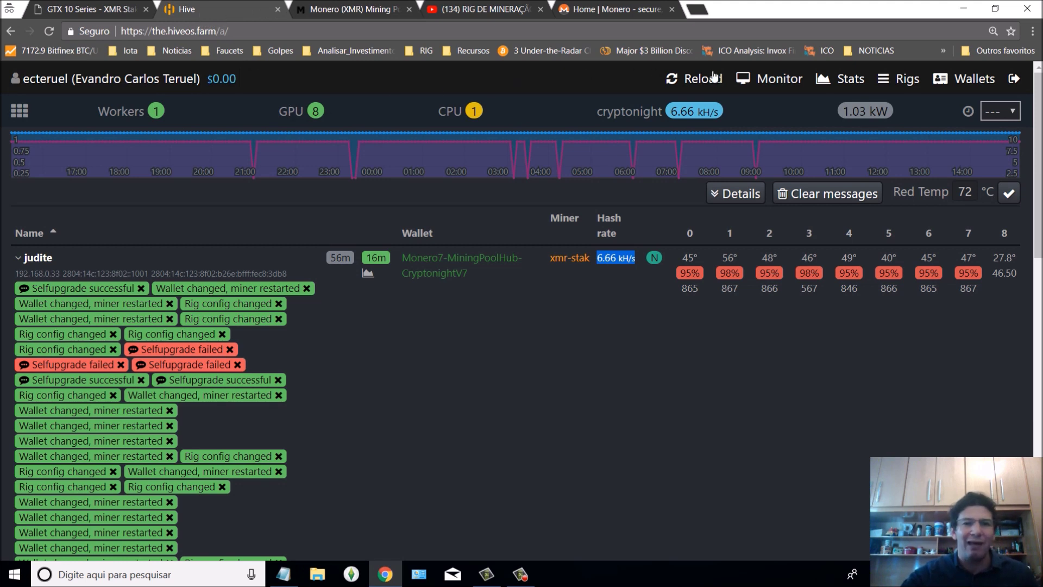
pyautogui.click(906, 81)
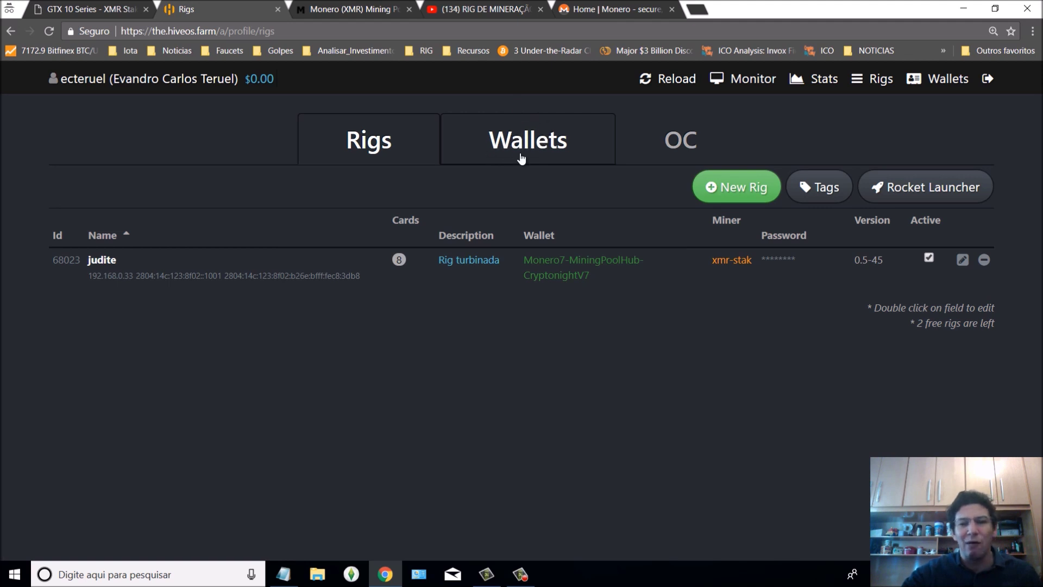
pyautogui.click(533, 141)
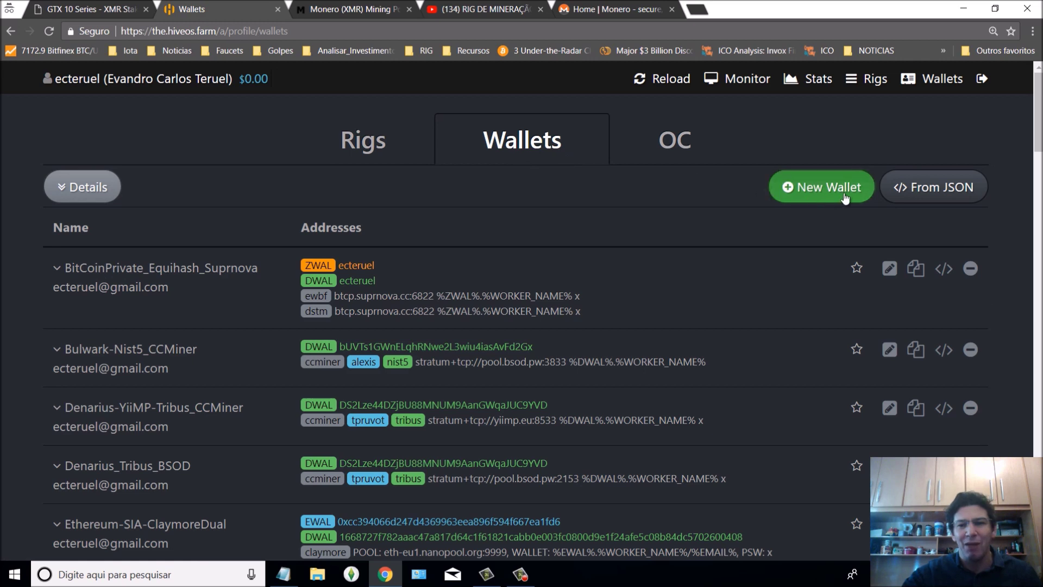
pyautogui.click(839, 188)
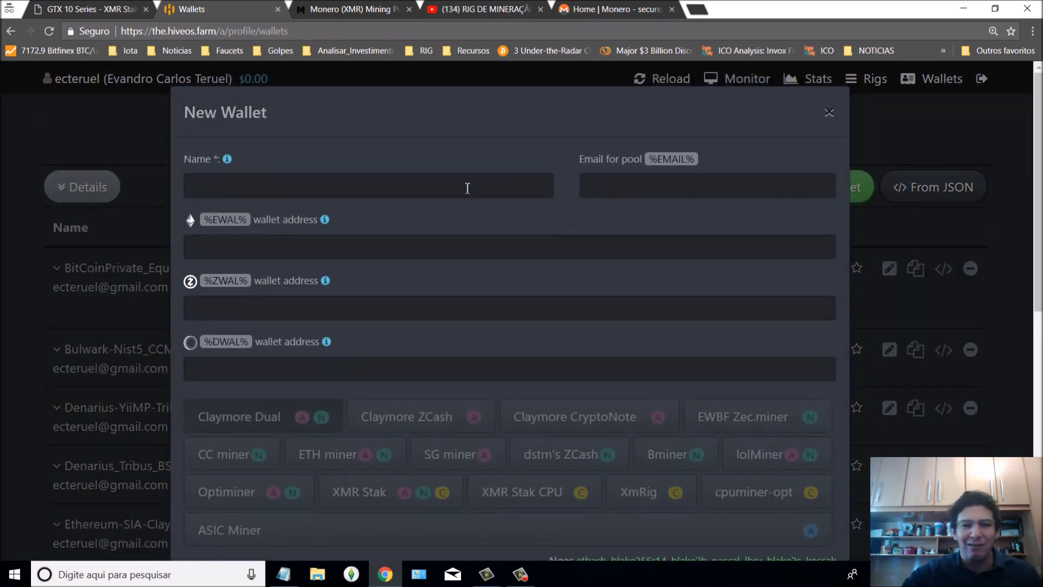
# Name the wallet 'MoneroV7 - Mining pool - Turbinado'
pyautogui.click(467, 188)
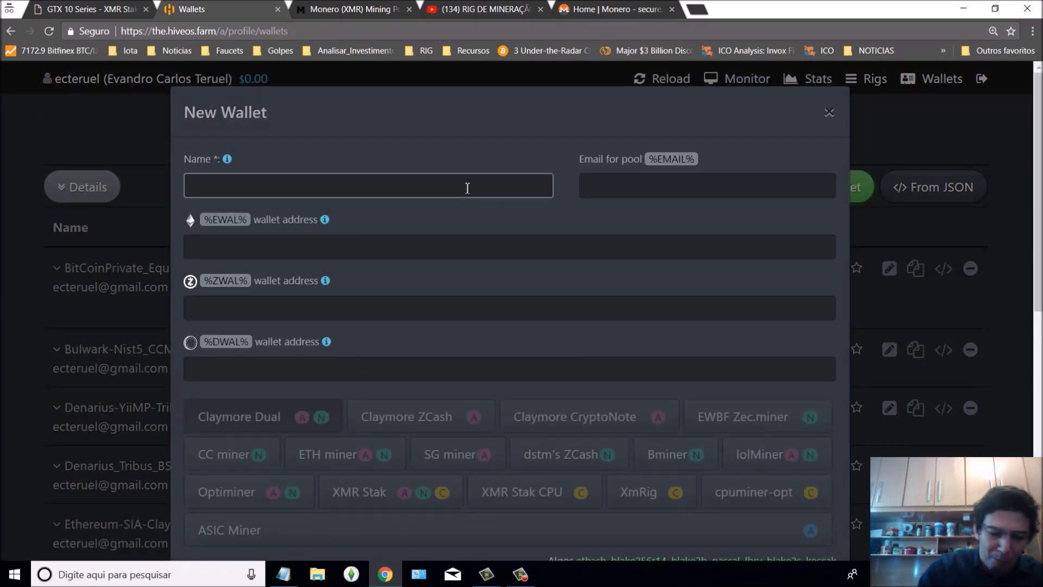
pyautogui.write('moner')
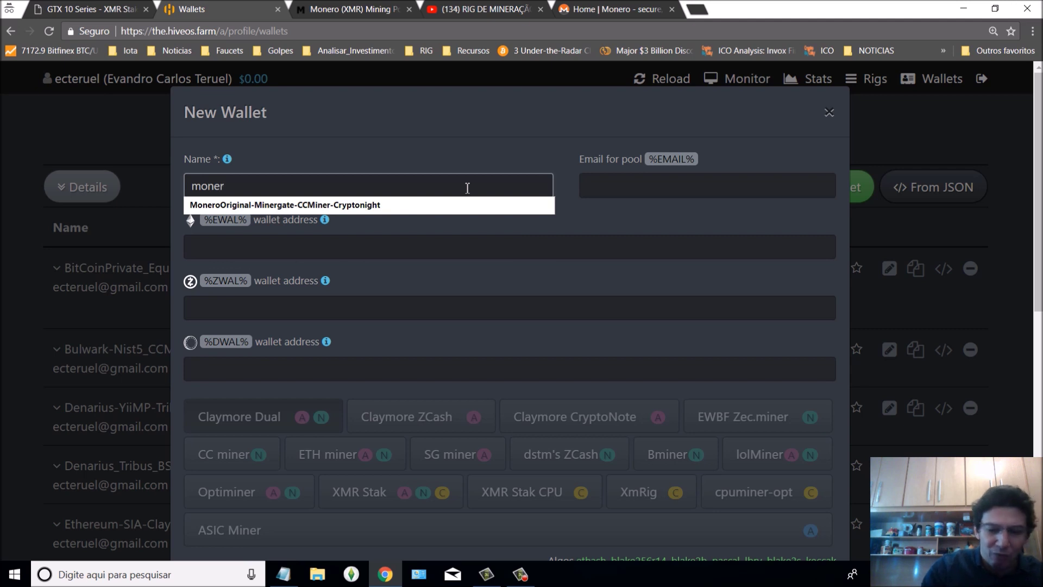
pyautogui.press('BackSpace')
pyautogui.press('BackSpace')
pyautogui.press('BackSpace')
pyautogui.write('m')
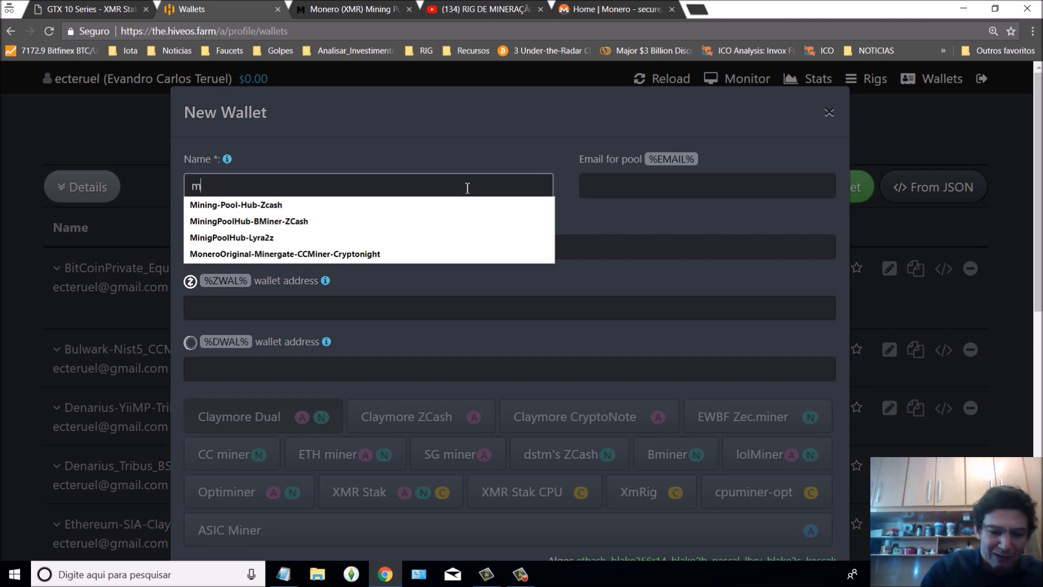
pyautogui.write('ONOROV')
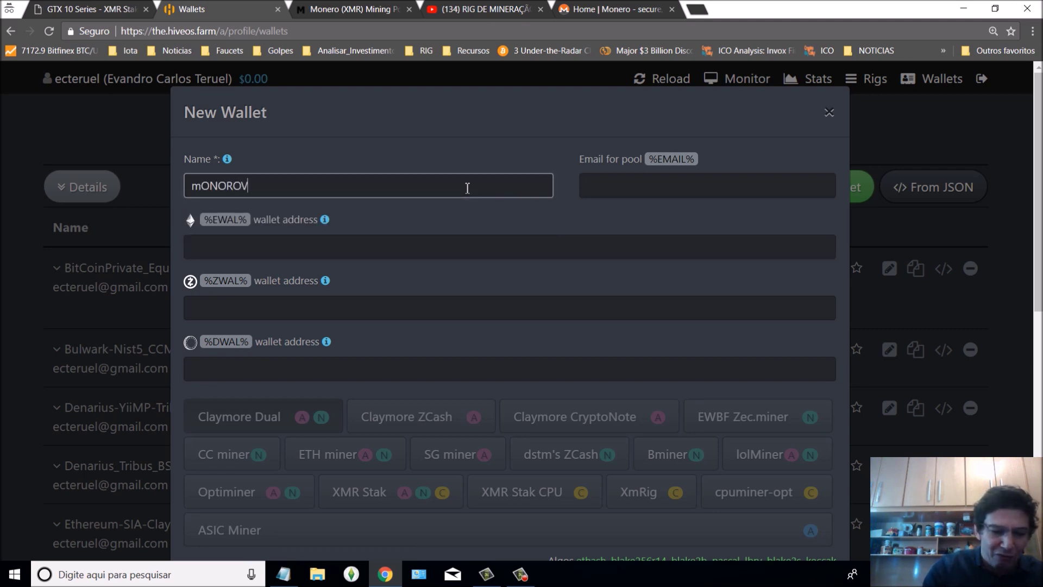
pyautogui.write('7')
pyautogui.press('BackSpace')
pyautogui.press('BackSpace')
pyautogui.press('BackSpace')
pyautogui.press('BackSpace')
pyautogui.press('BackSpace')
pyautogui.press('BackSpace')
pyautogui.press('BackSpace')
pyautogui.press('BackSpace')
pyautogui.press('BackSpace')
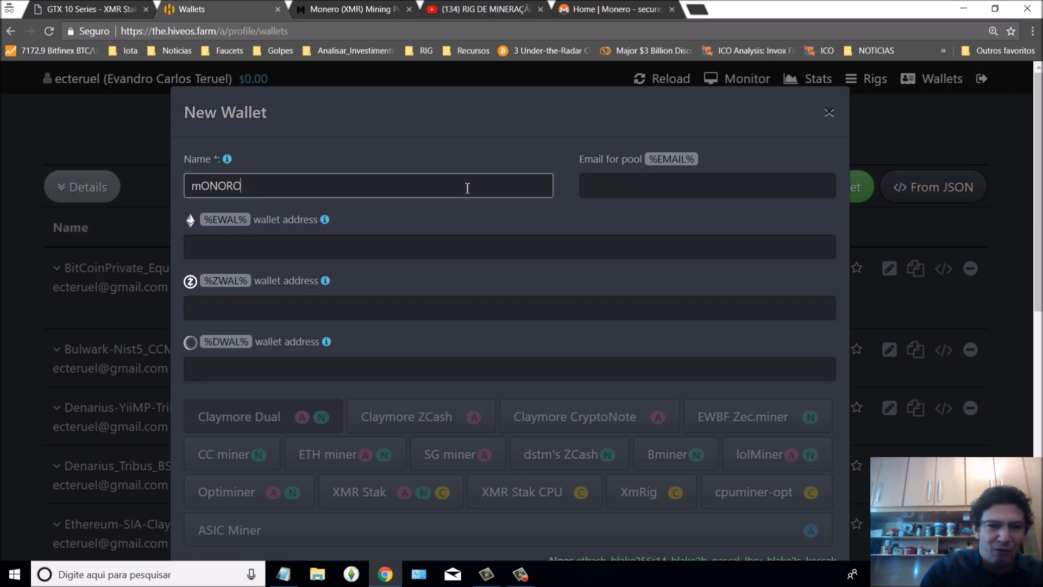
pyautogui.write('Mon')
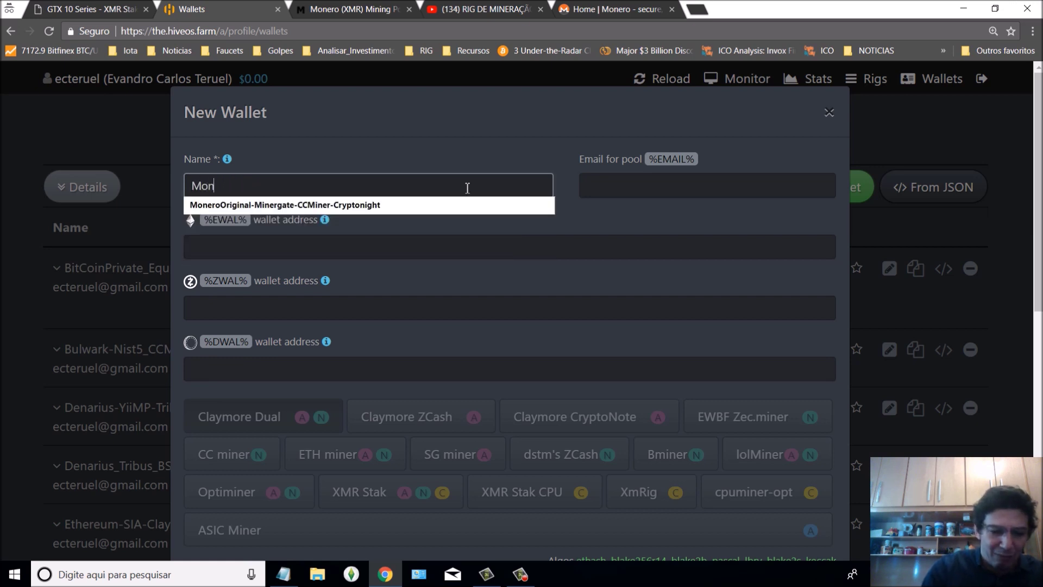
pyautogui.write('eroV7 ')
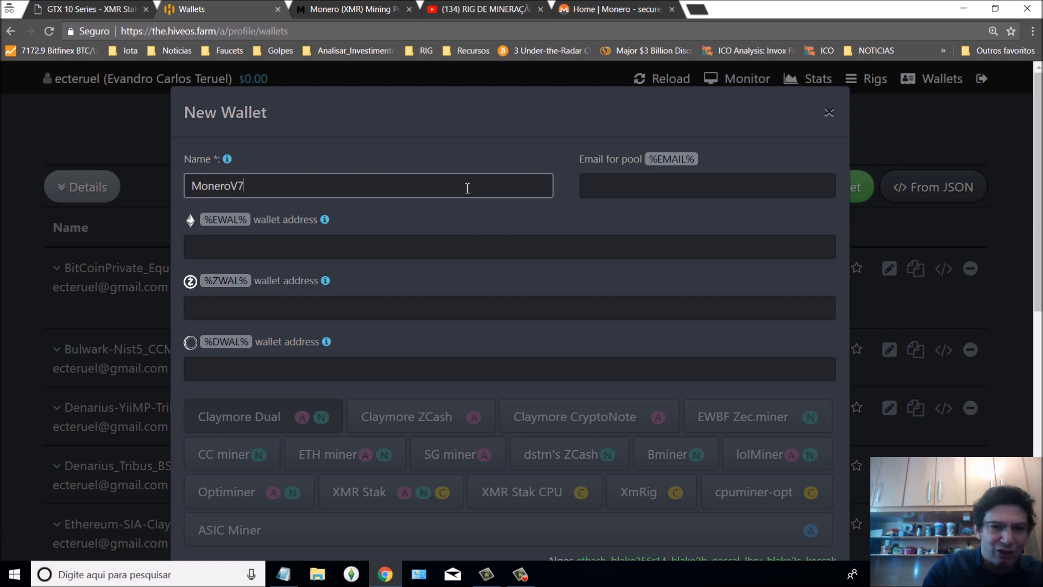
pyautogui.write('-')
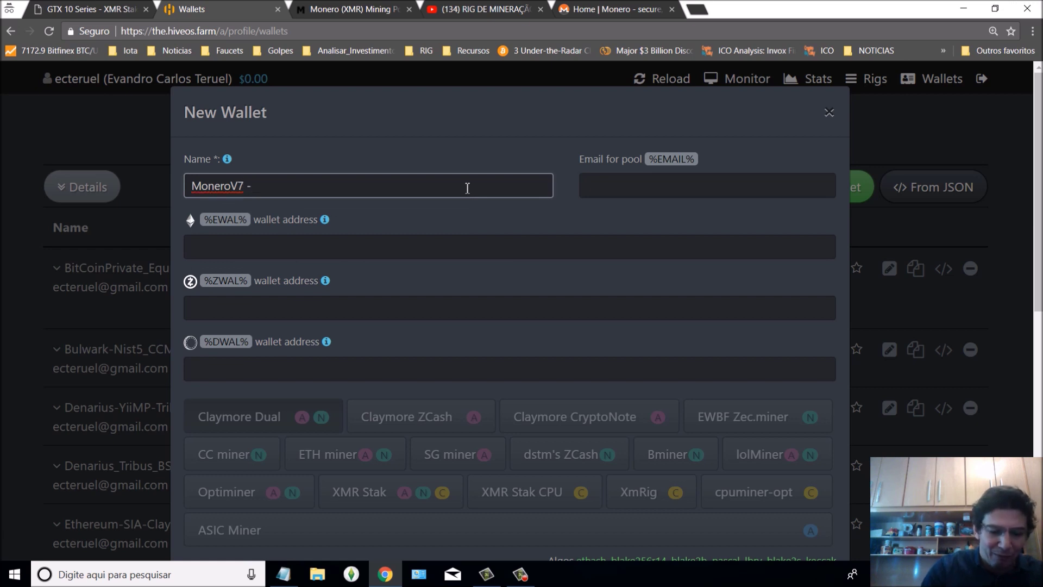
pyautogui.write(' Mining pool -')
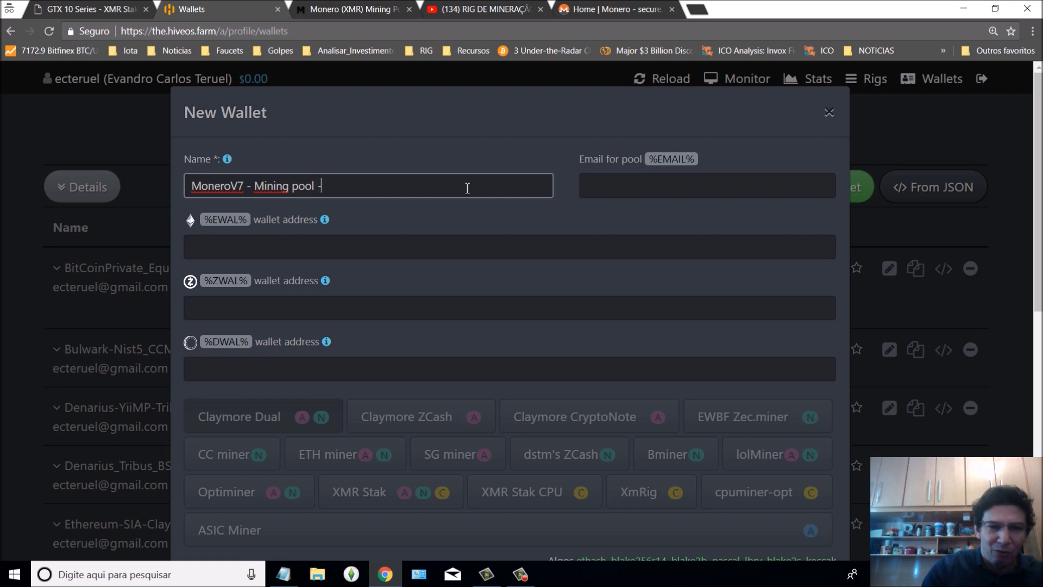
pyautogui.write('Tu')
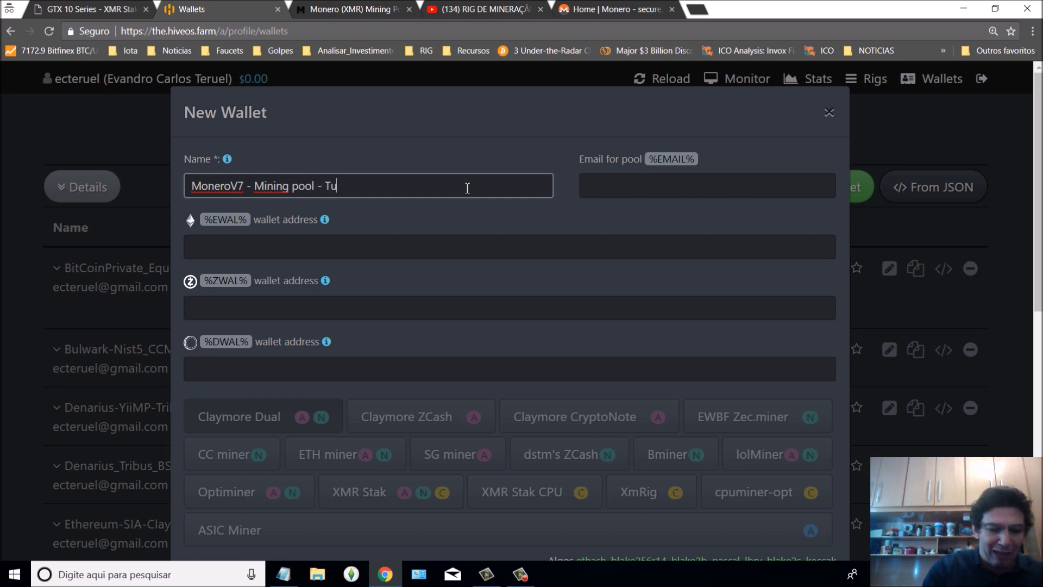
pyautogui.write('rbinado')
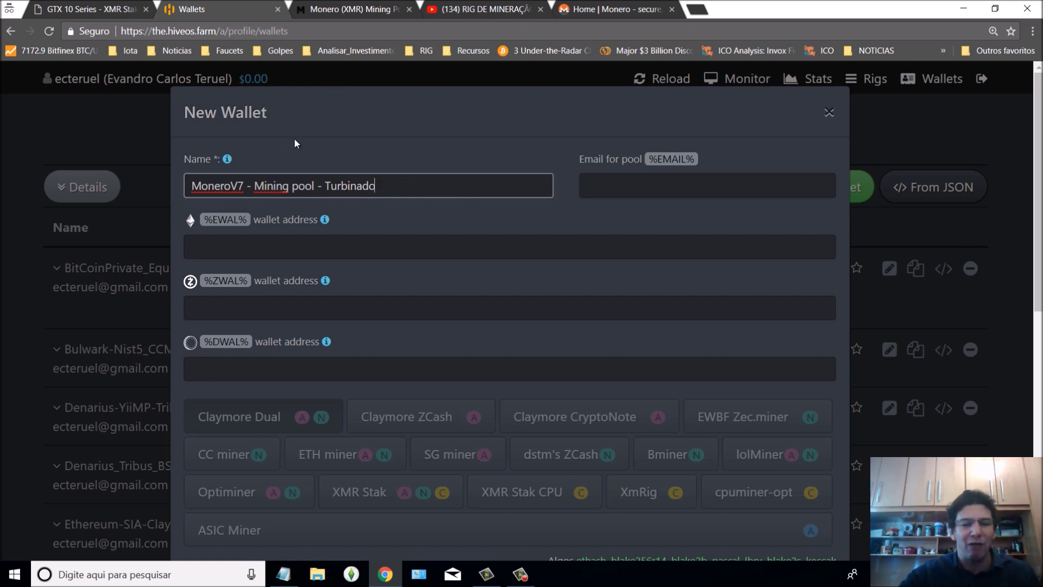
pyautogui.click(598, 186)
# Fill the account e-mail from suggestions and clear a mistyped %DWAL% wallet entry
pyautogui.click(608, 209)
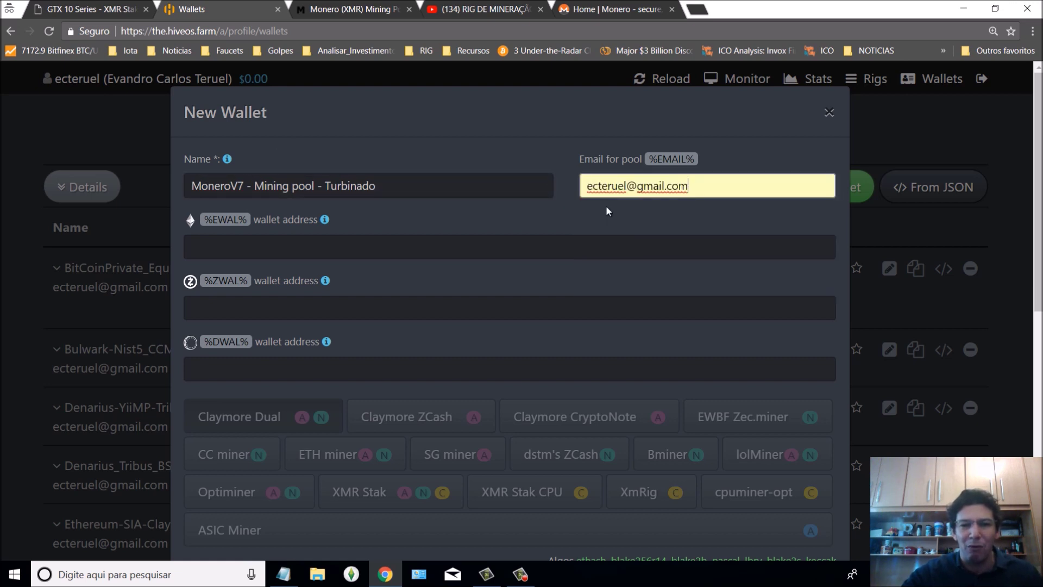
pyautogui.click(341, 307)
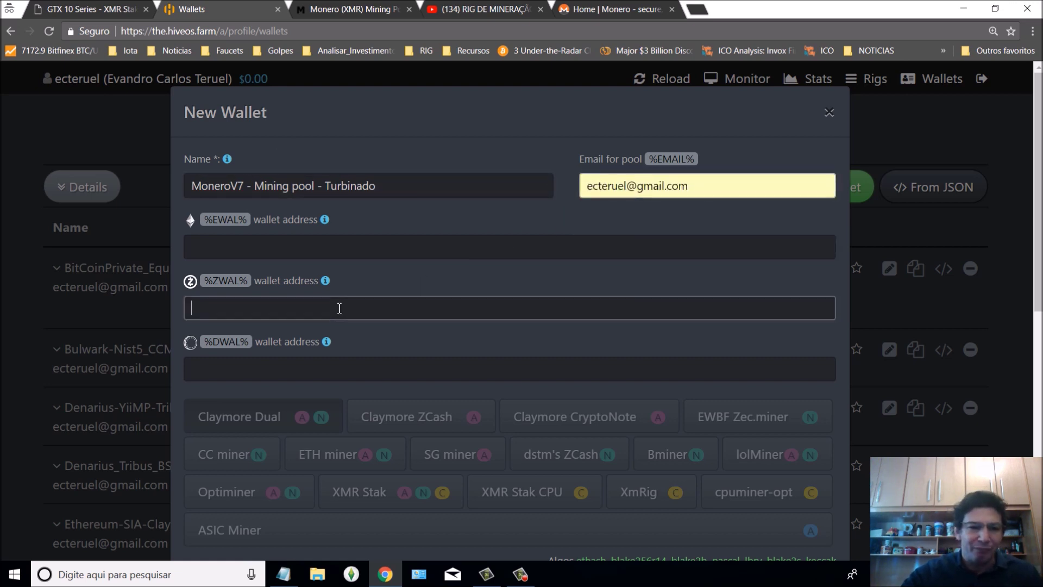
pyautogui.scroll(-2, 296, 337)
pyautogui.click(270, 228)
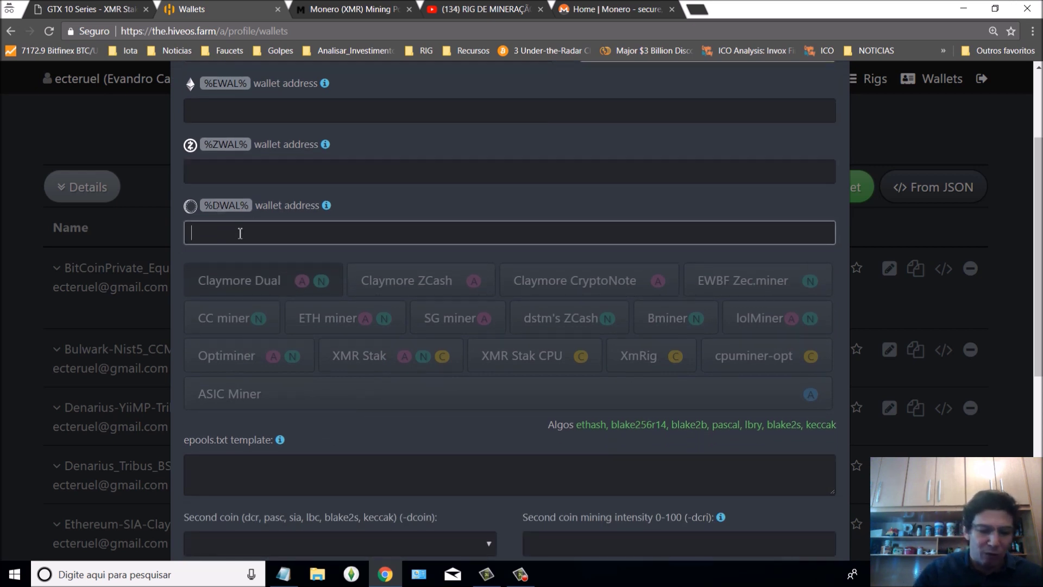
pyautogui.write('ecter')
pyautogui.press('BackSpace')
pyautogui.press('BackSpace')
pyautogui.press('BackSpace')
pyautogui.press('BackSpace')
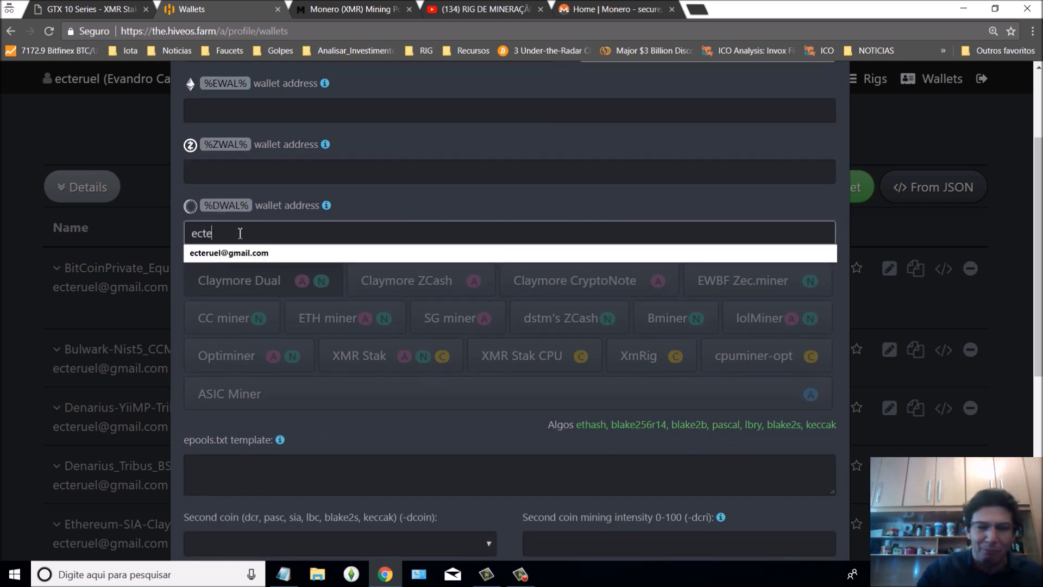
pyautogui.press('BackSpace')
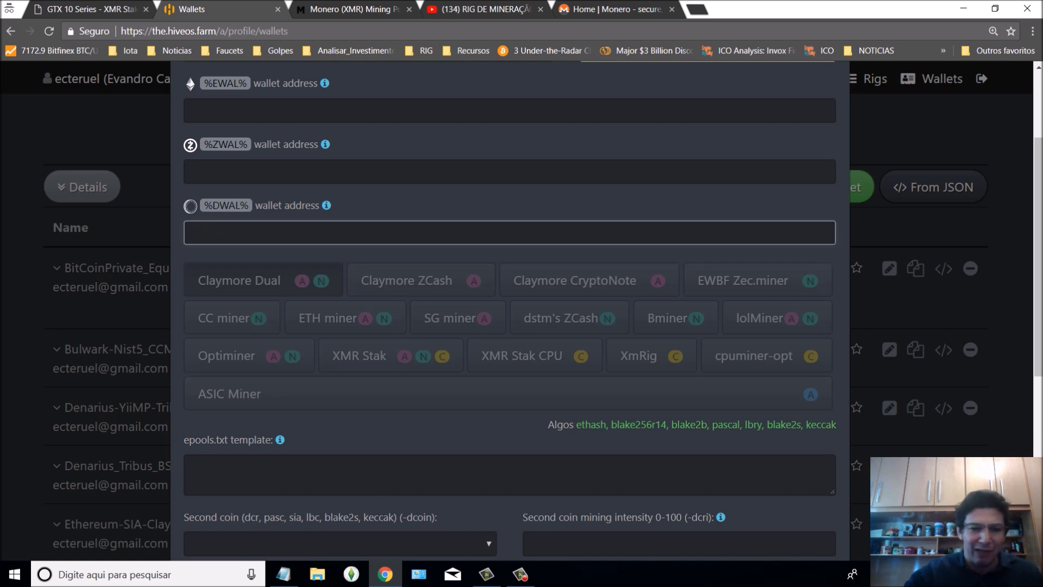
# Copy the pool username from the Notepad note and paste it as the %DWAL% address
pyautogui.click(292, 577)
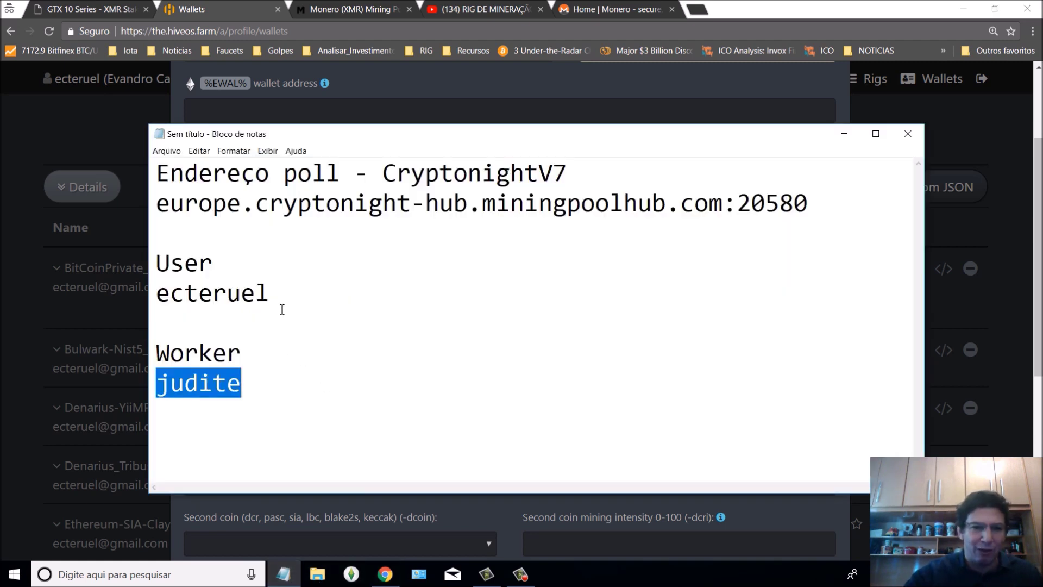
pyautogui.moveTo(270, 293); pyautogui.dragTo(152, 288)
pyautogui.hotkey('ctrl', 'c')
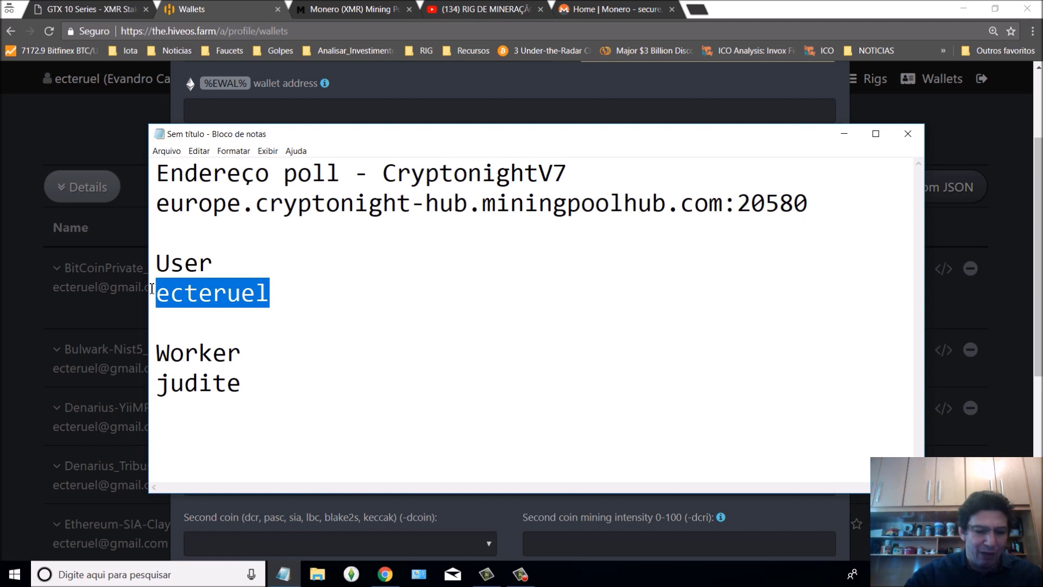
pyautogui.click(266, 111)
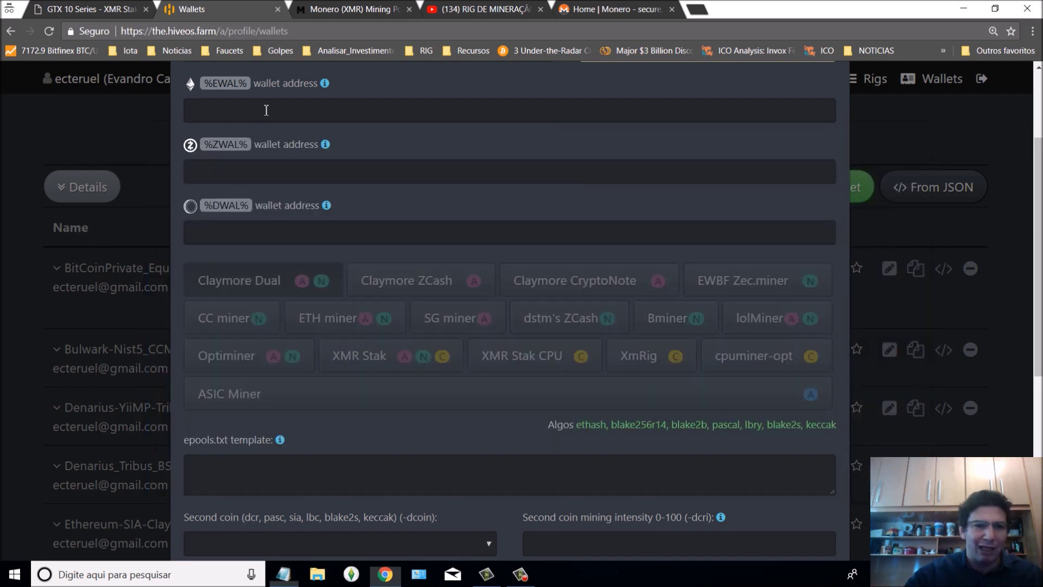
pyautogui.click(288, 225)
pyautogui.hotkey('ctrl', 'v')
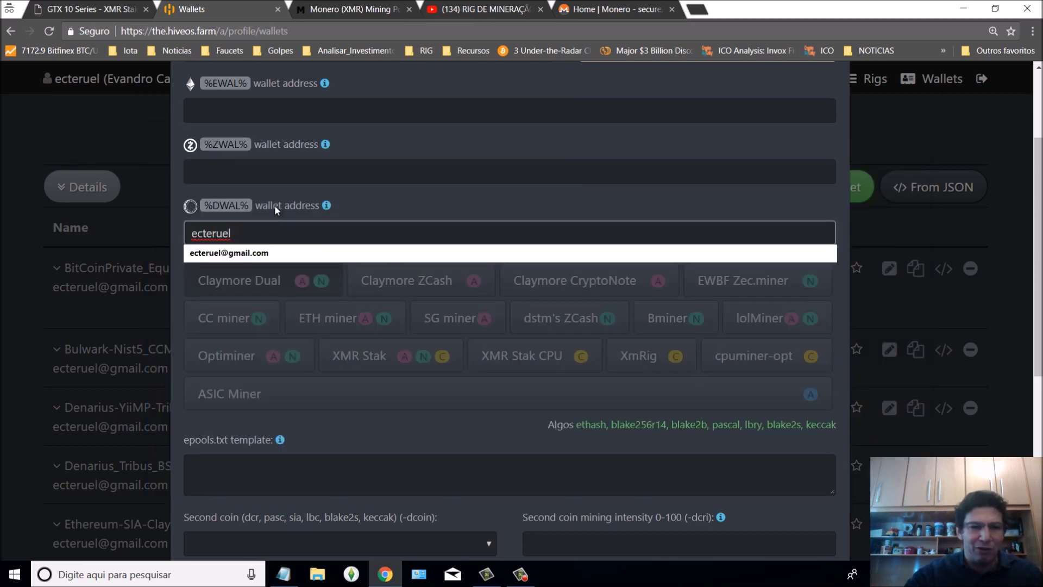
pyautogui.click(363, 204)
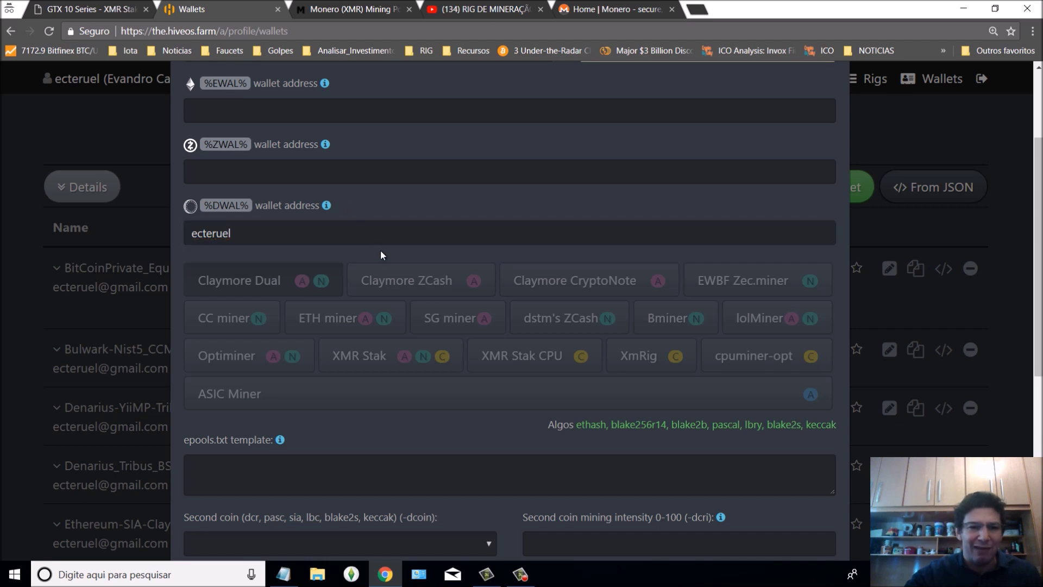
pyautogui.scroll(2, 478, 228)
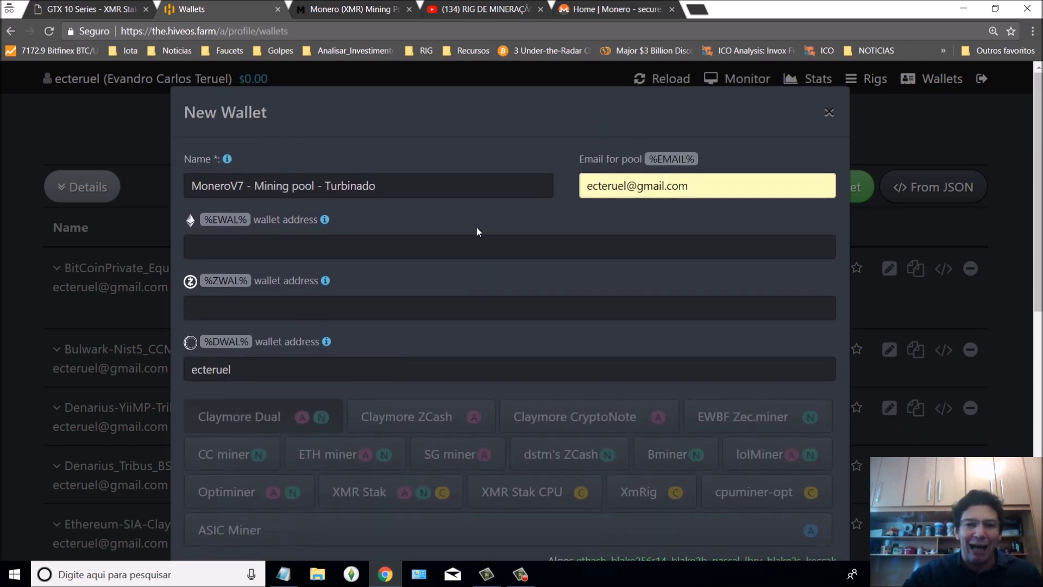
pyautogui.scroll(-4, 473, 259)
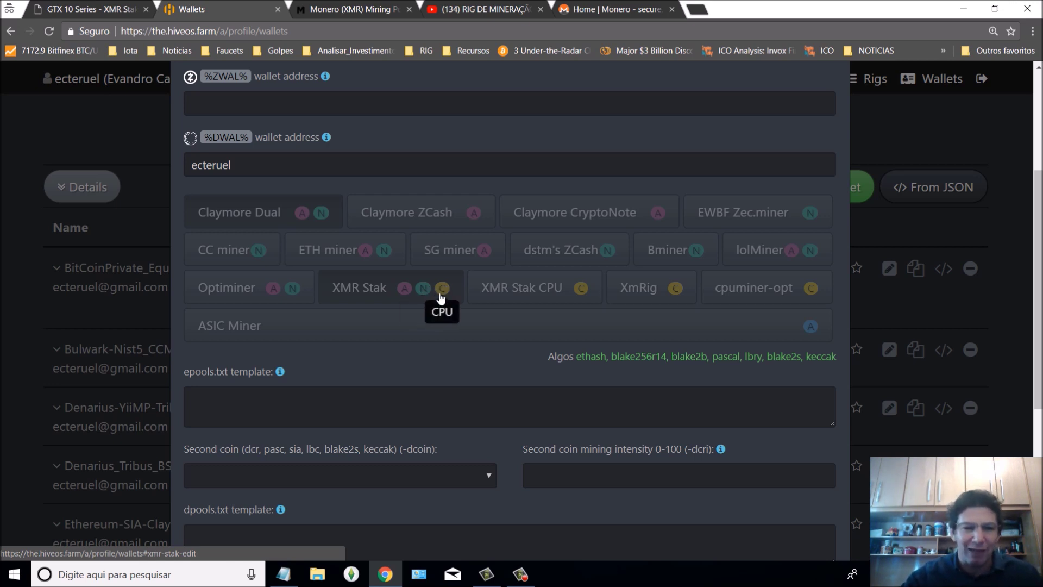
# Choose XMR Stak as the wallet's miner and view the worker template examples
pyautogui.click(369, 291)
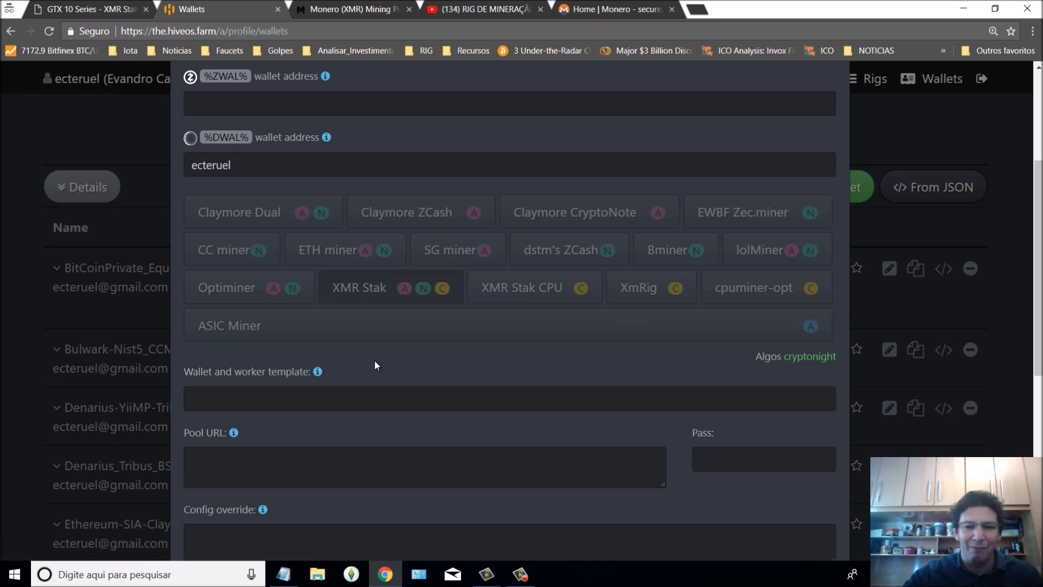
pyautogui.scroll(-1, 374, 360)
pyautogui.scroll(-1, 375, 360)
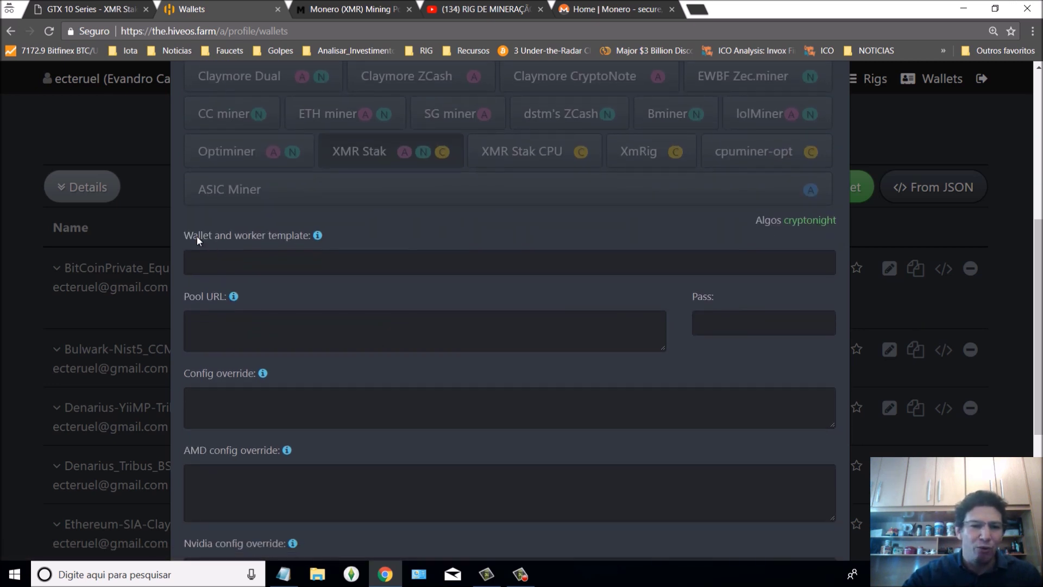
pyautogui.click(318, 237)
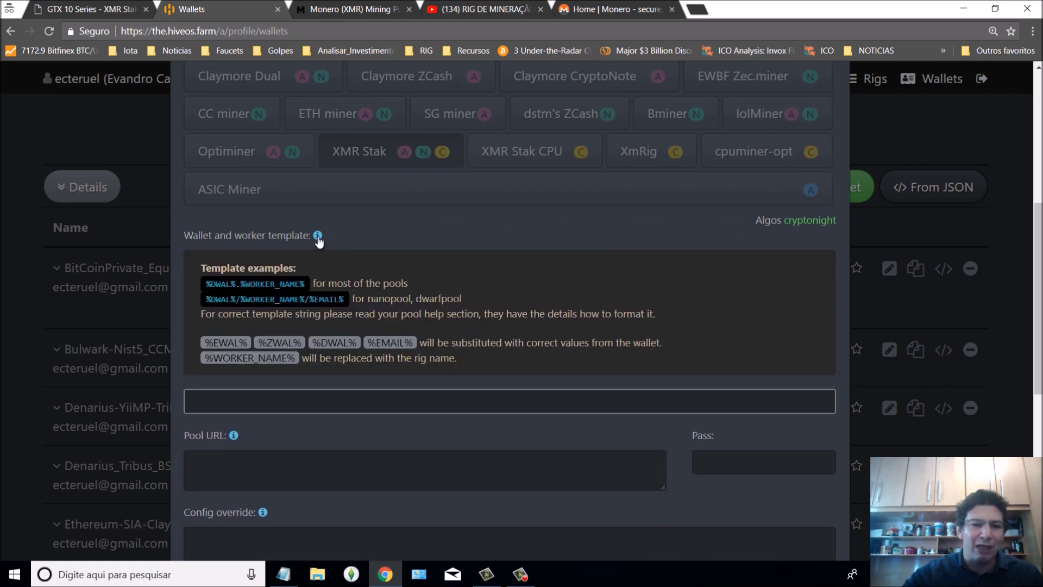
pyautogui.click(208, 287)
pyautogui.moveTo(208, 286); pyautogui.dragTo(305, 282)
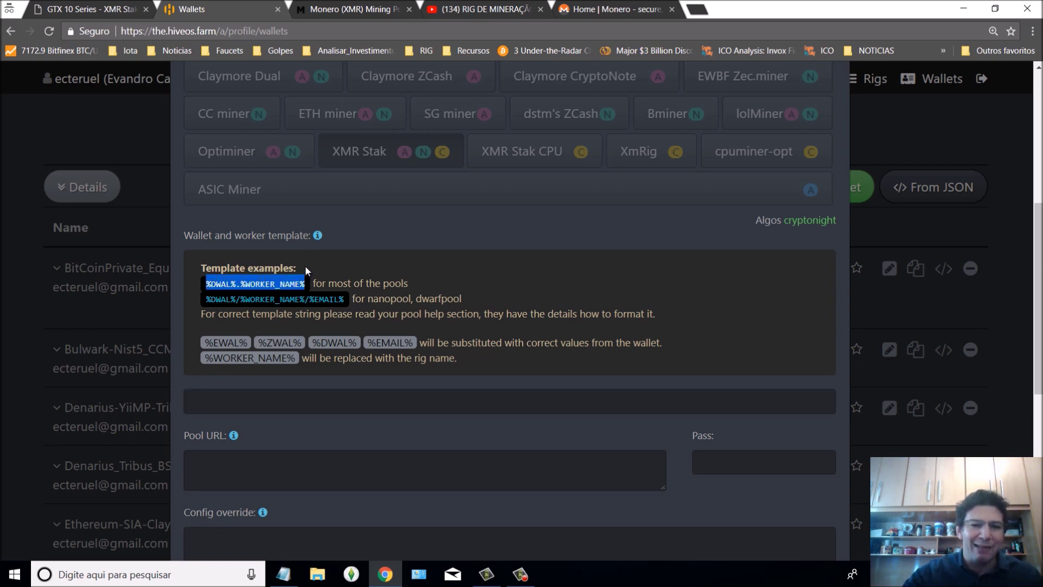
# Copy the %DWAL%.%WORKER_NAME% example into the wallet and worker template field
pyautogui.click(318, 232)
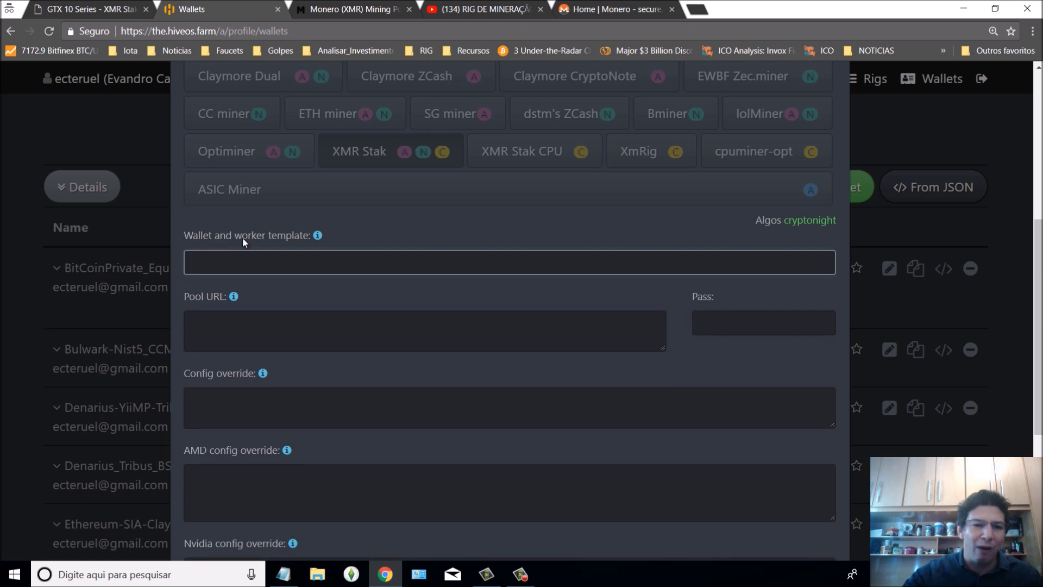
pyautogui.click(318, 236)
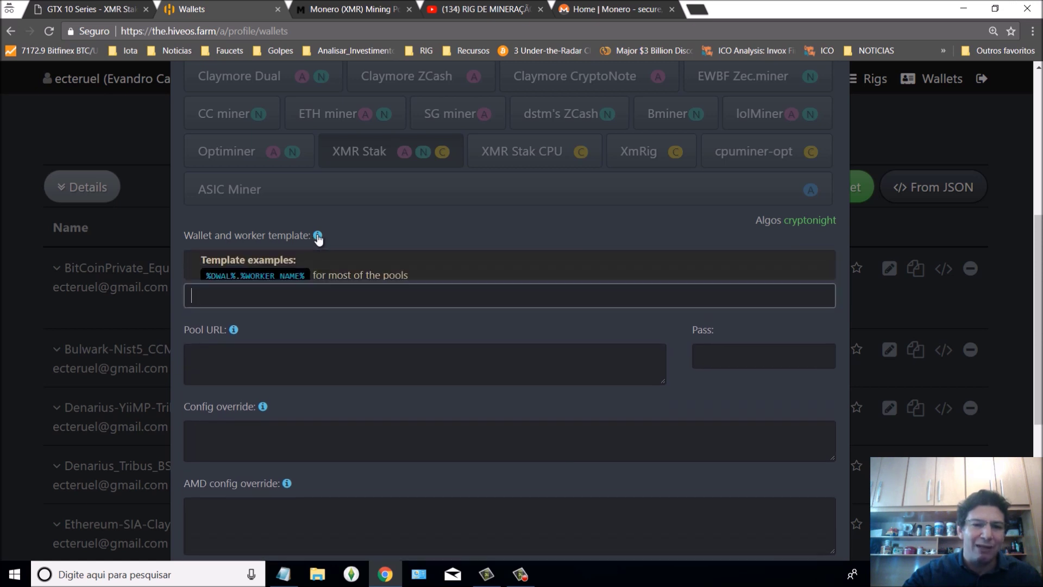
pyautogui.moveTo(205, 285); pyautogui.dragTo(305, 281)
pyautogui.hotkey('ctrl', 'c')
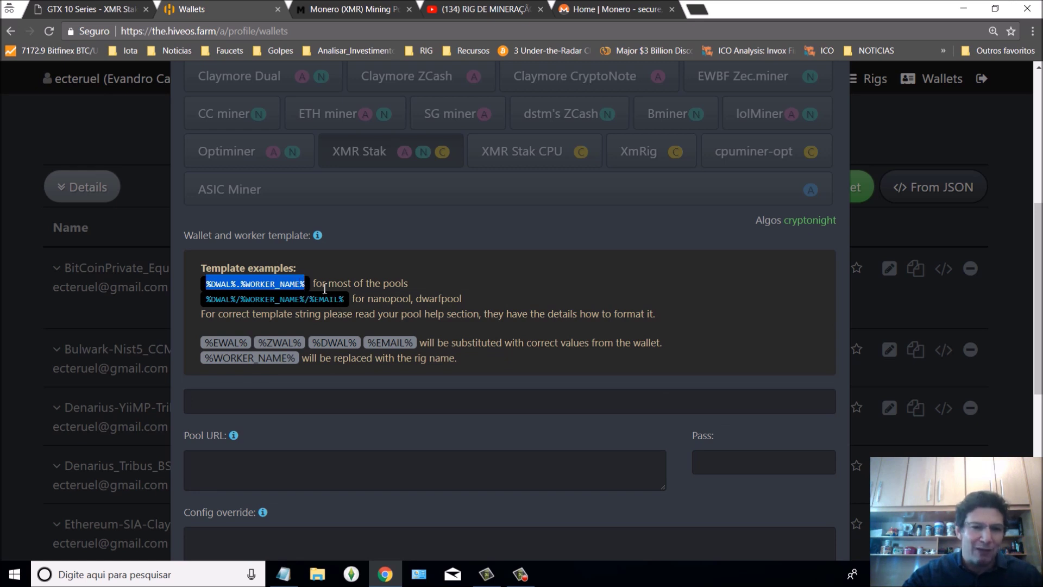
pyautogui.click(318, 236)
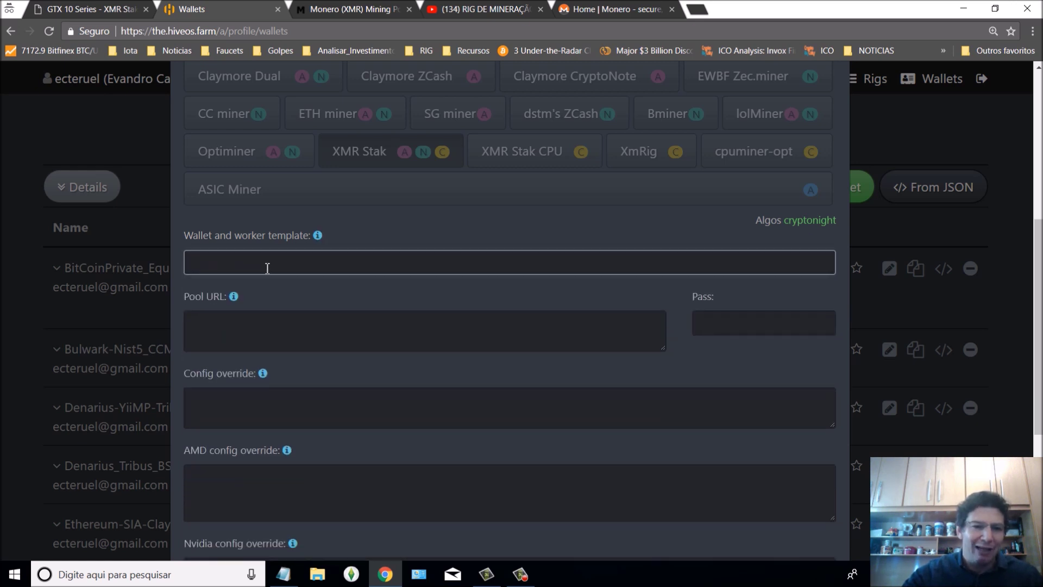
pyautogui.click(268, 266)
pyautogui.hotkey('ctrl', 'v')
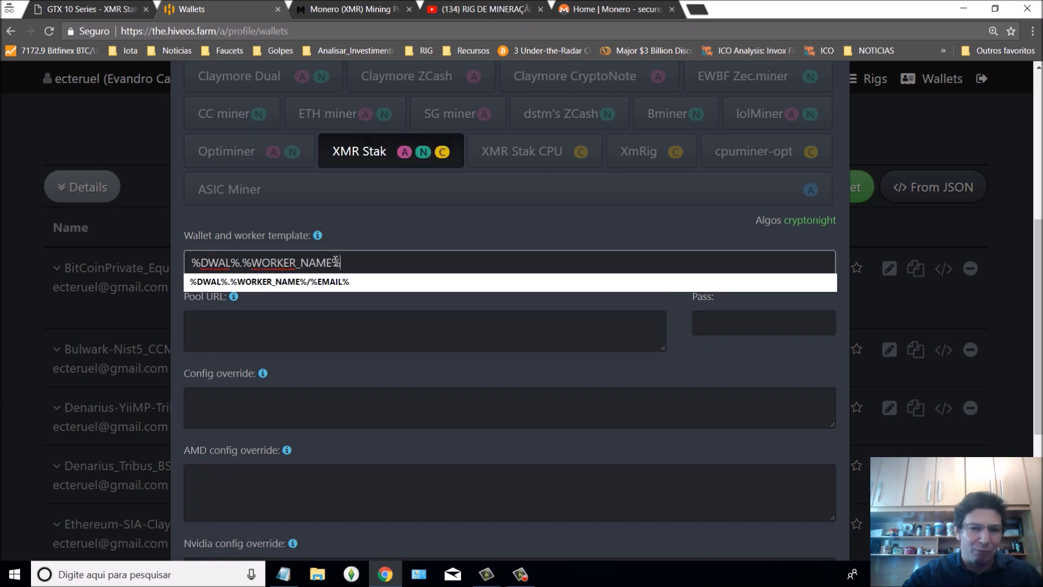
pyautogui.click(385, 236)
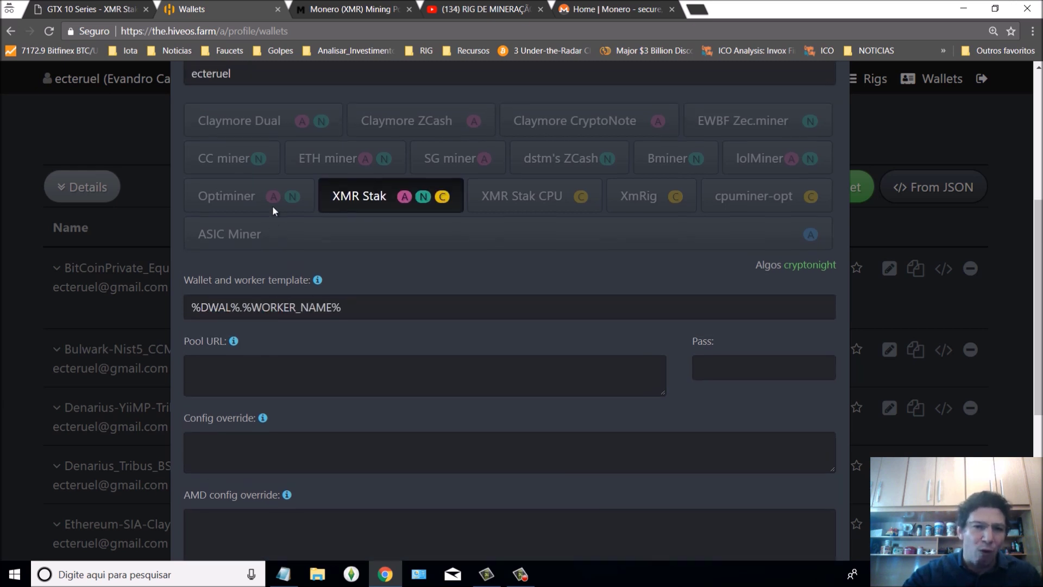
pyautogui.scroll(3, 273, 205)
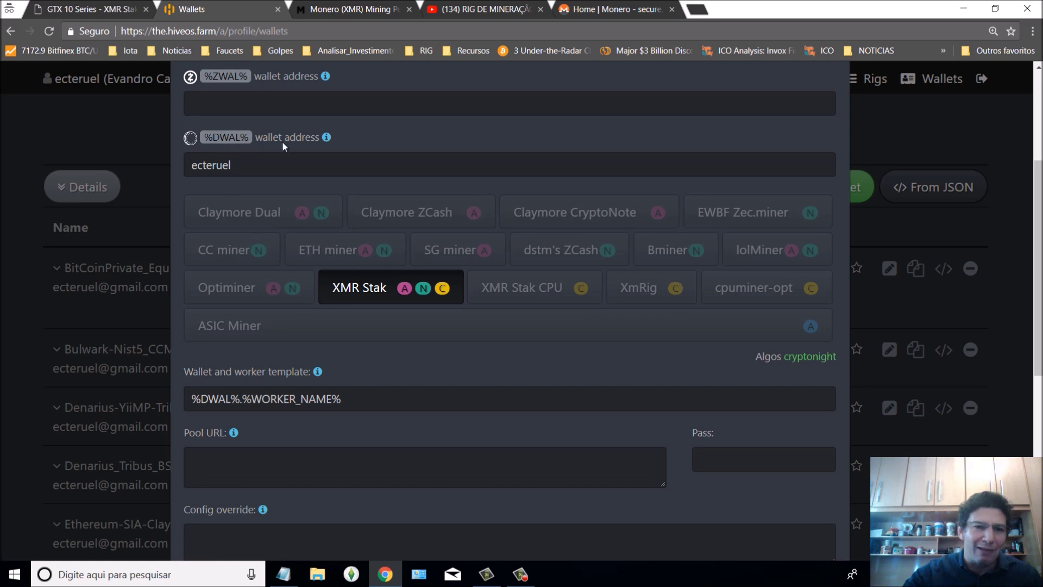
pyautogui.moveTo(242, 163); pyautogui.dragTo(188, 163)
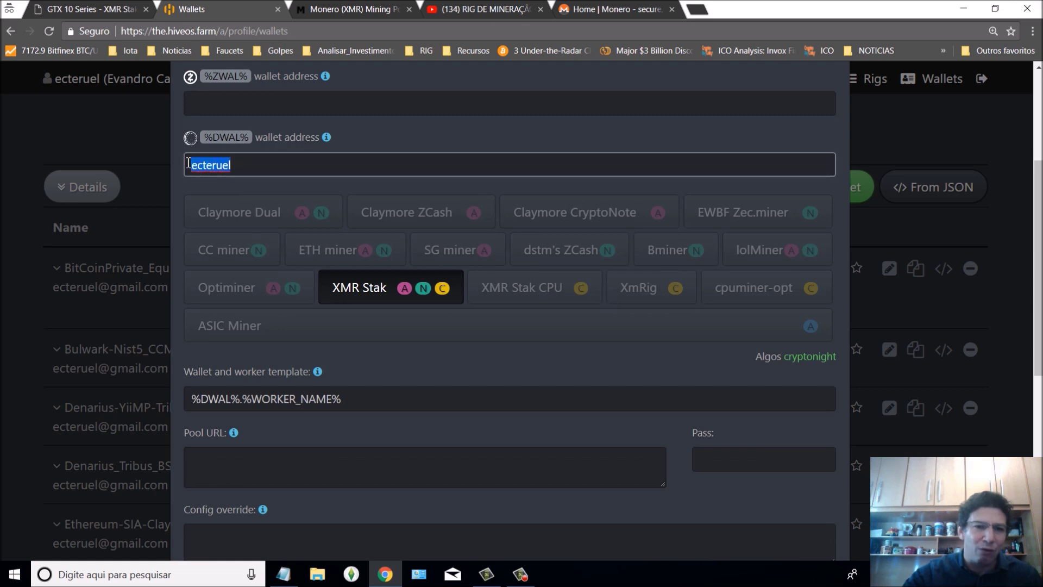
pyautogui.moveTo(191, 397); pyautogui.dragTo(245, 392)
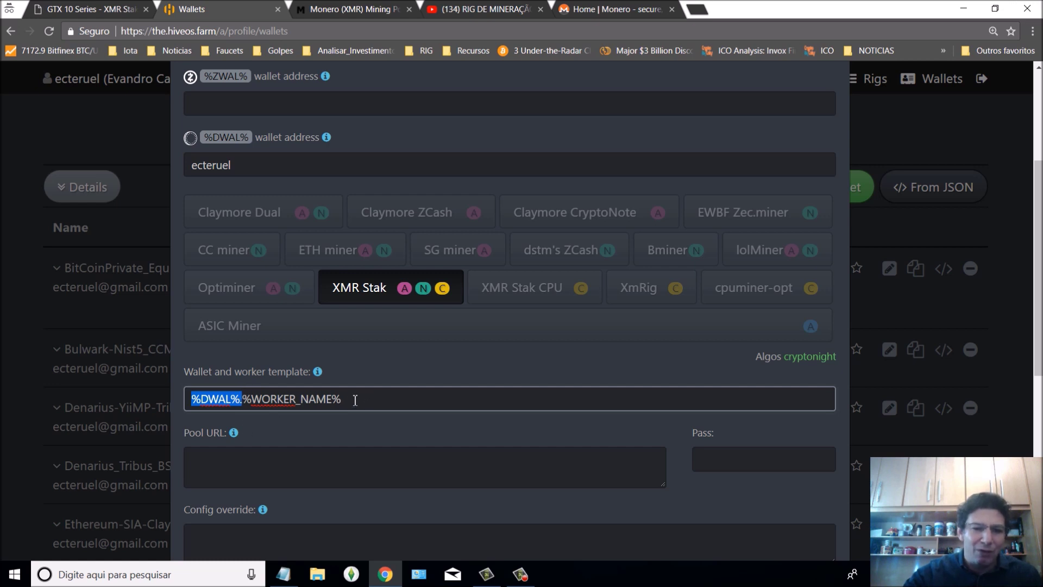
pyautogui.moveTo(356, 400); pyautogui.dragTo(245, 399)
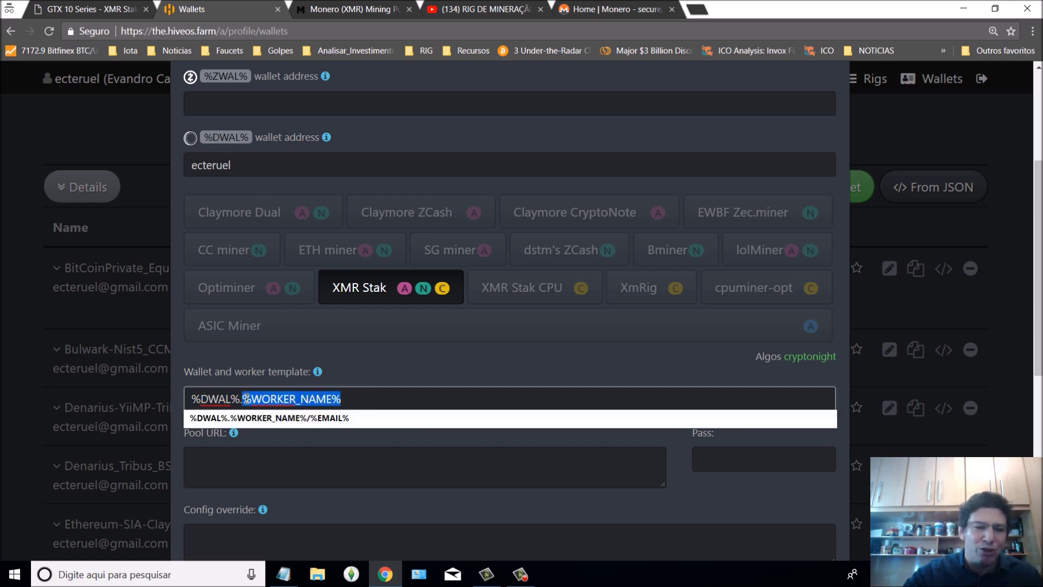
pyautogui.click(381, 361)
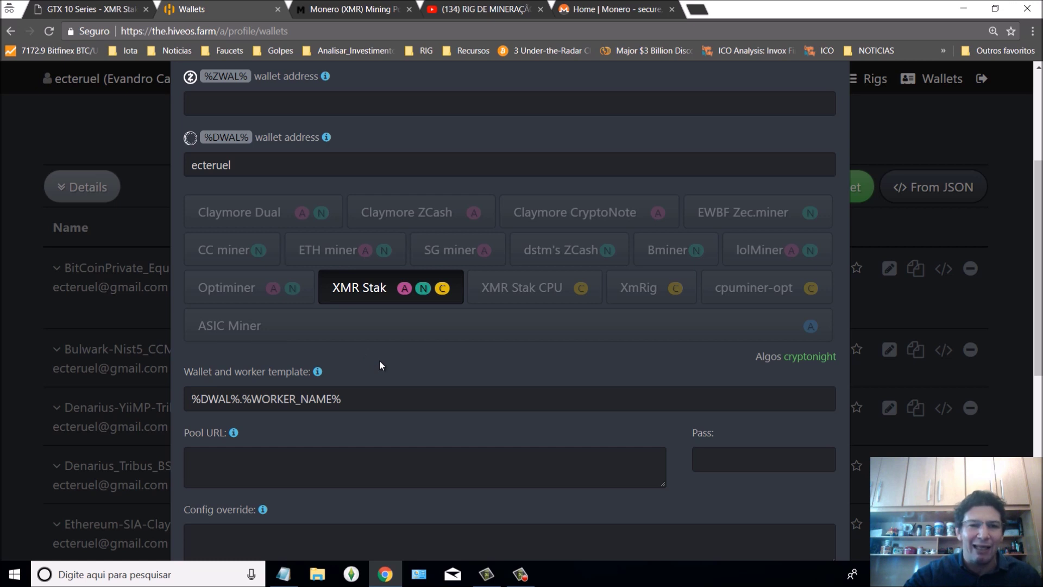
pyautogui.scroll(-3, 380, 360)
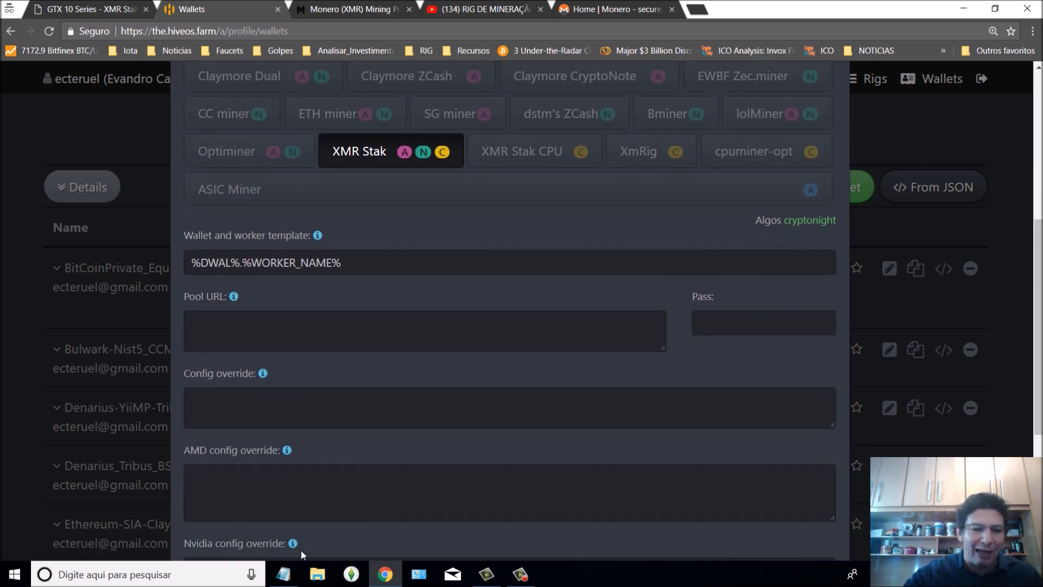
pyautogui.click(292, 575)
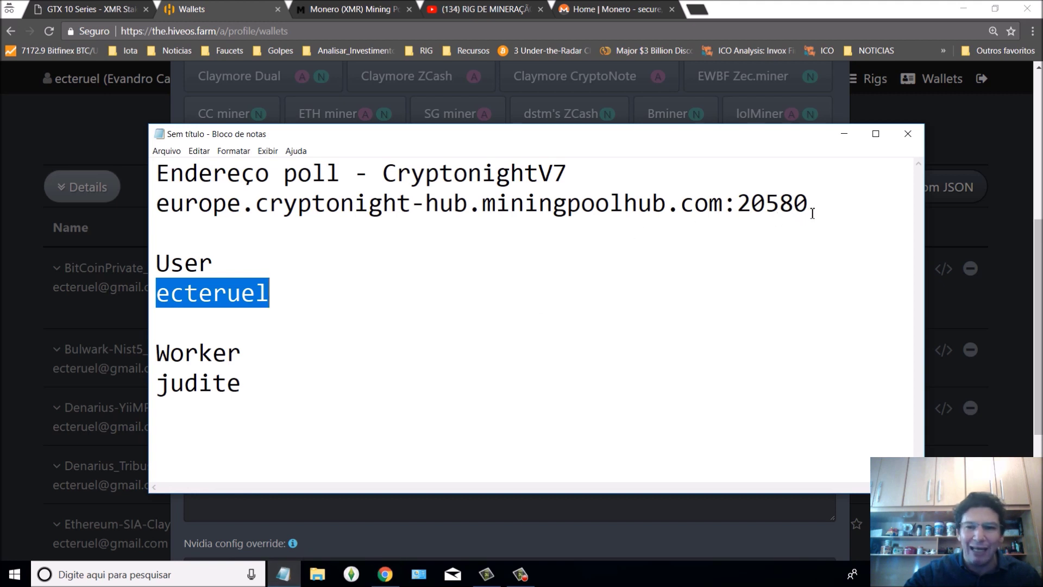
pyautogui.click(772, 206)
pyautogui.moveTo(808, 205); pyautogui.dragTo(156, 206)
pyautogui.hotkey('ctrl', 'c')
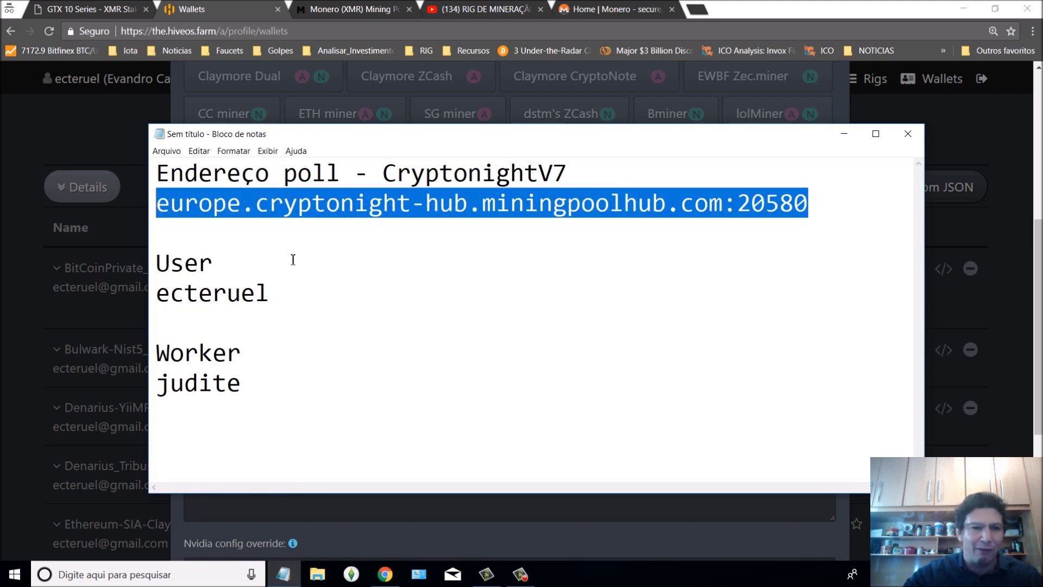
pyautogui.click(424, 497)
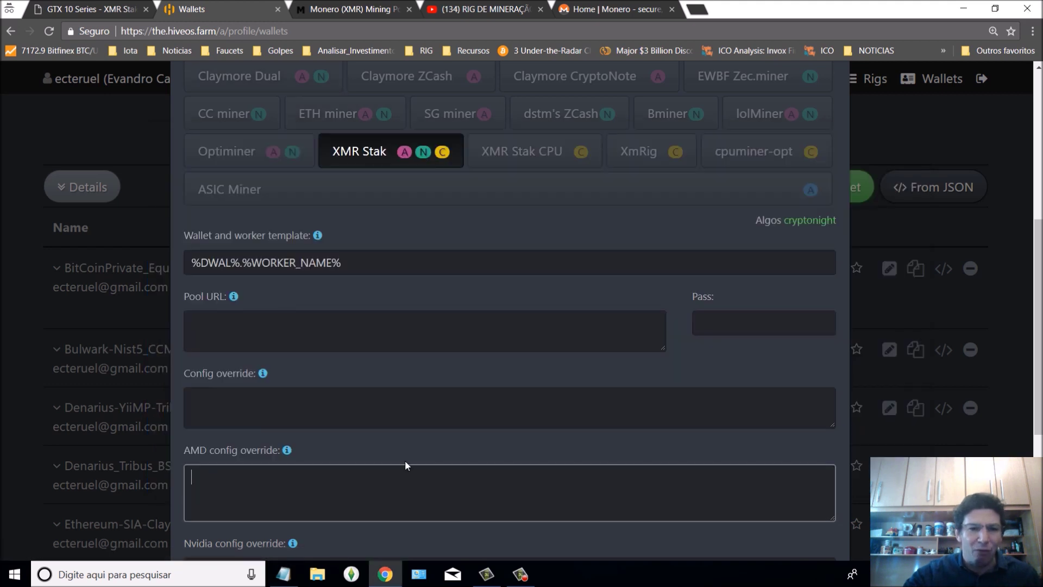
pyautogui.click(333, 324)
pyautogui.hotkey('ctrl', 'v')
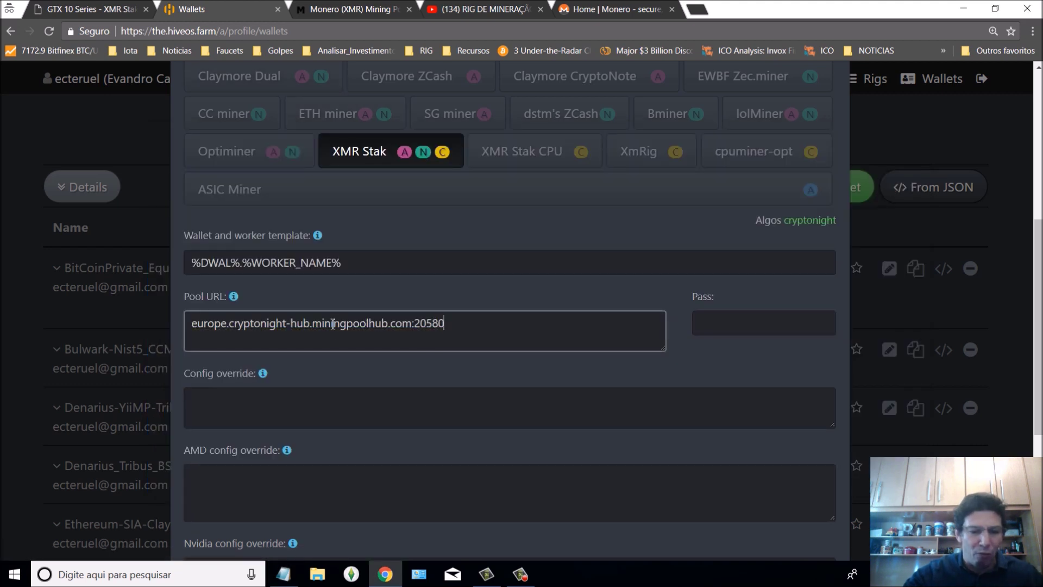
pyautogui.click(705, 328)
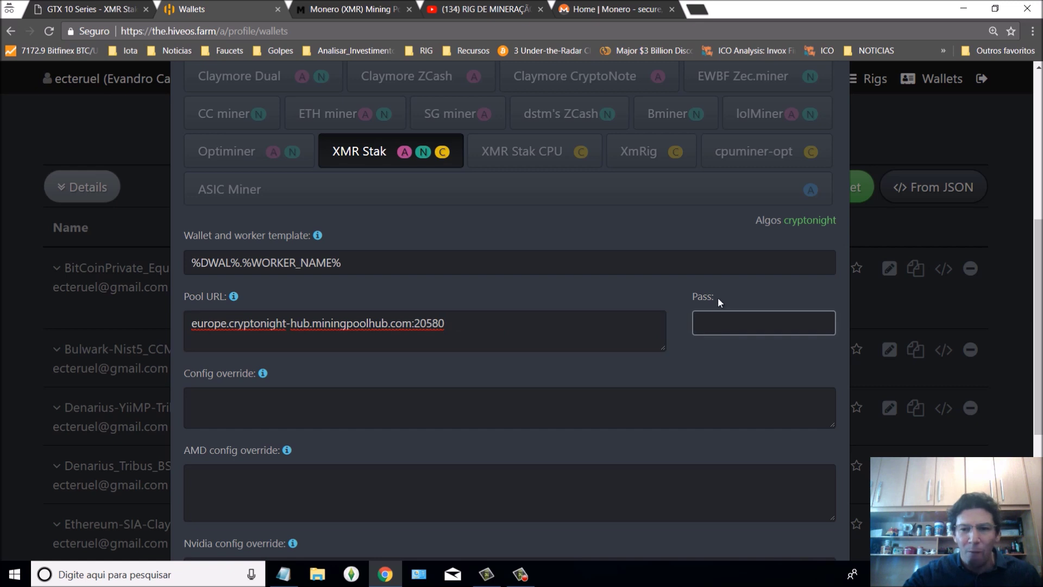
pyautogui.write('x')
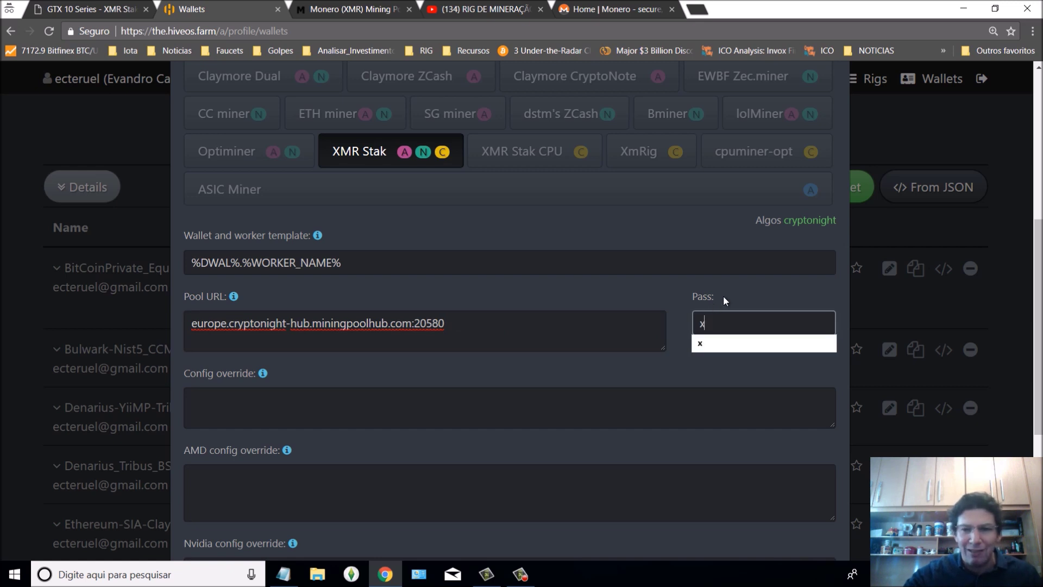
pyautogui.click(701, 343)
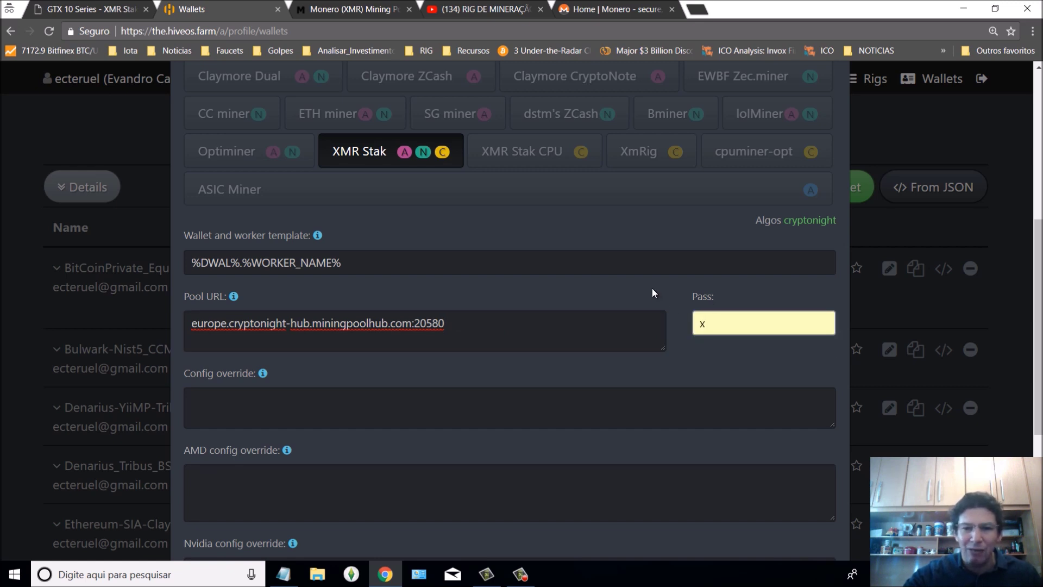
pyautogui.scroll(-3, 485, 378)
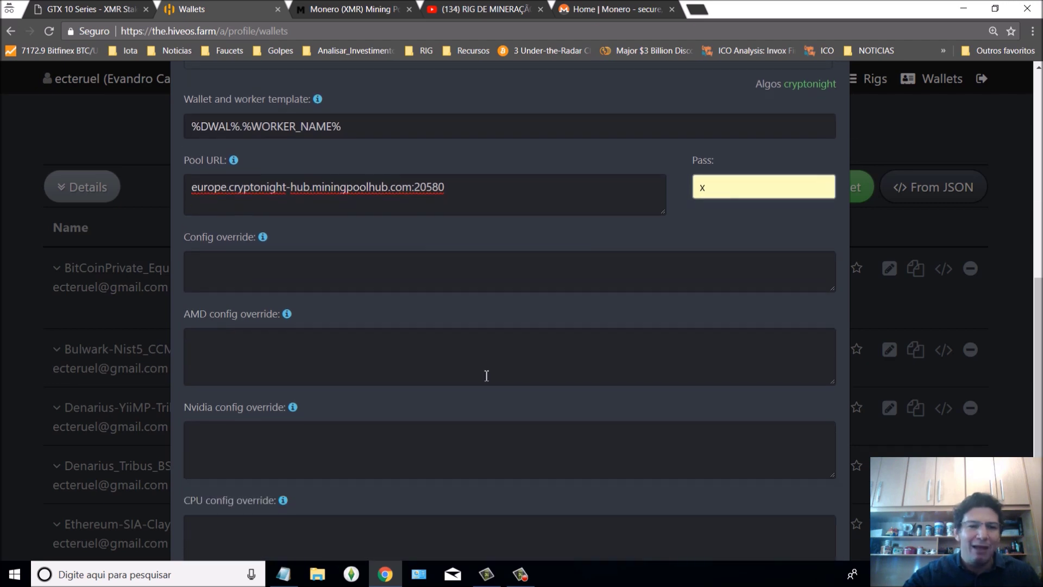
pyautogui.scroll(7, 486, 377)
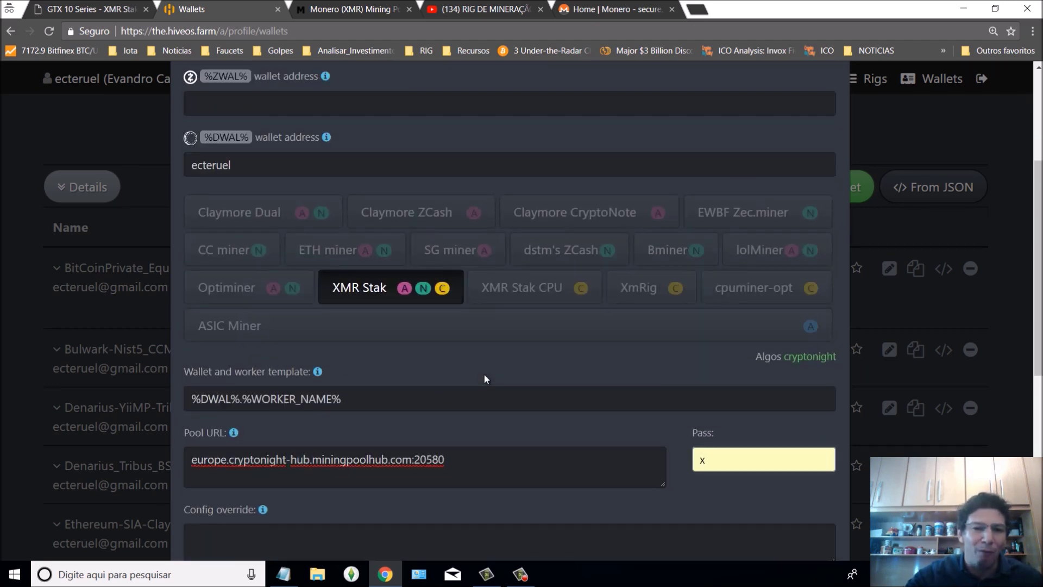
pyautogui.scroll(2, 485, 374)
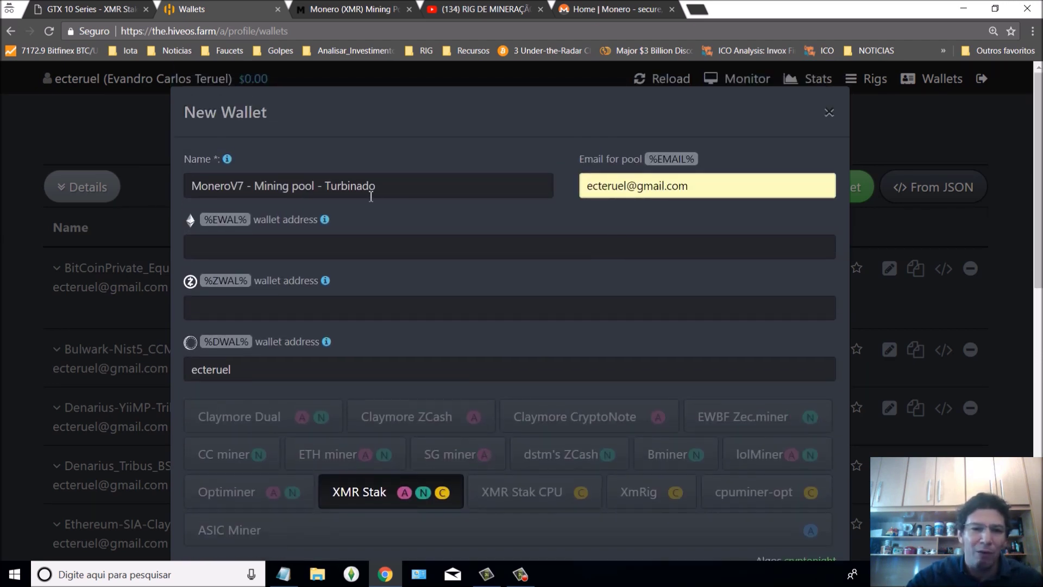
pyautogui.click(250, 371)
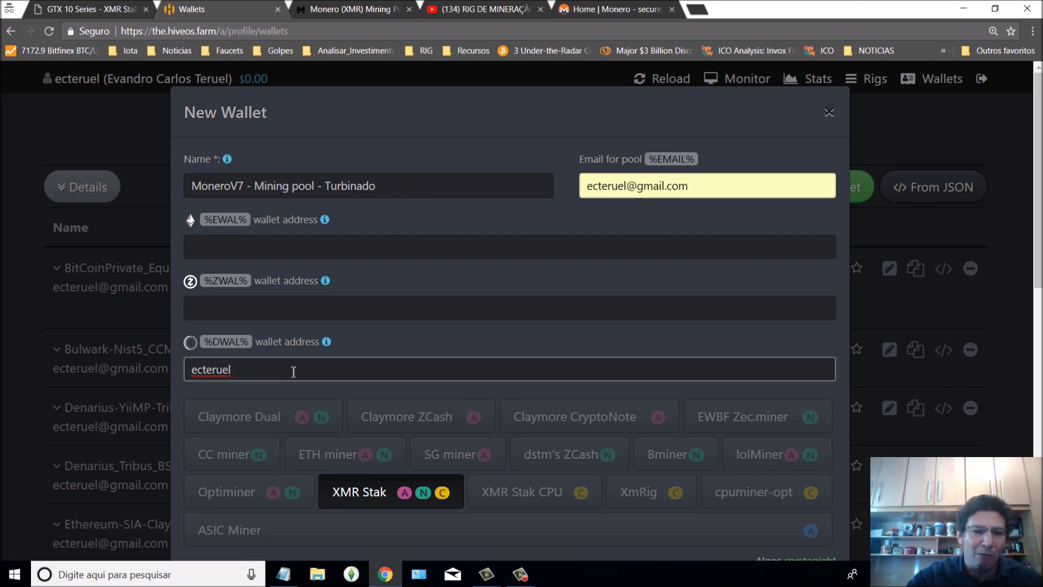
pyautogui.scroll(-3, 371, 387)
pyautogui.scroll(-4, 375, 388)
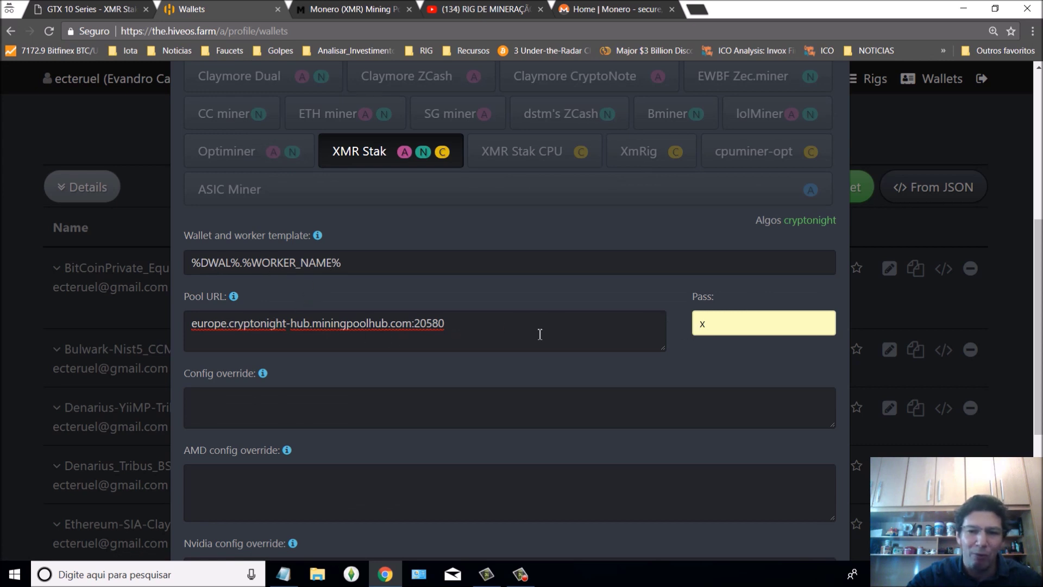
pyautogui.scroll(-5, 599, 345)
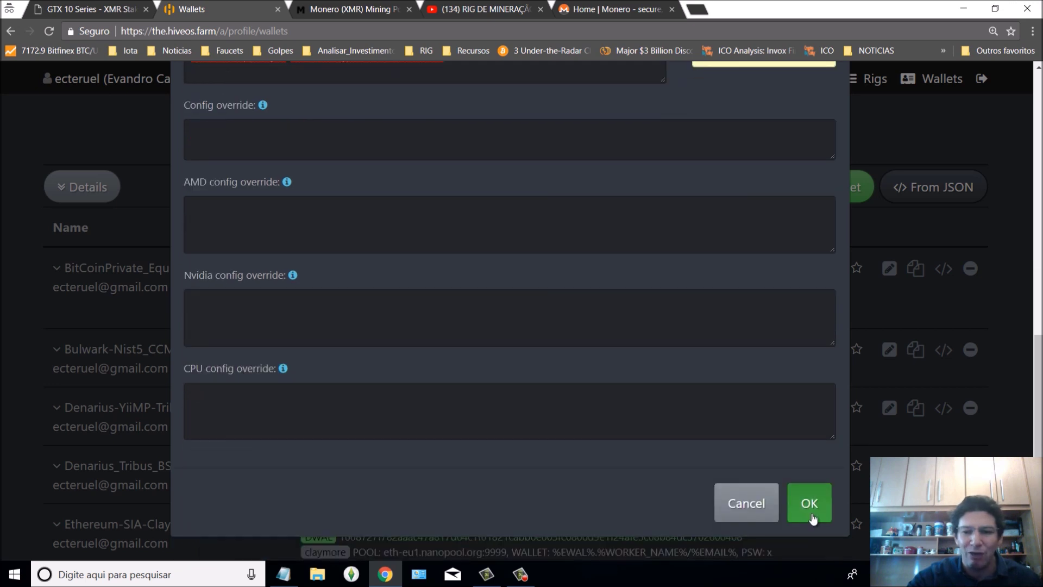
pyautogui.scroll(3, 592, 354)
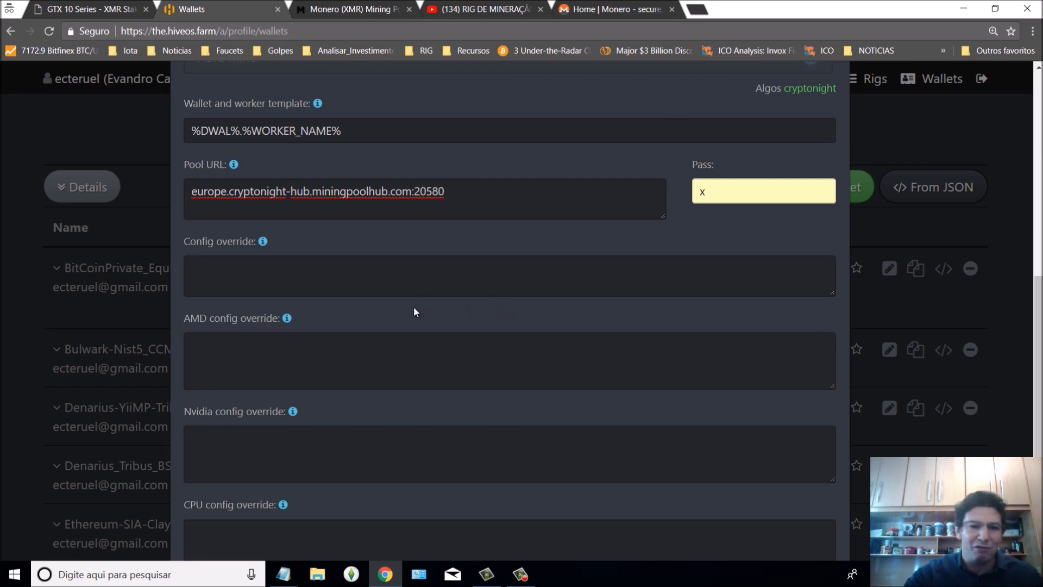
pyautogui.scroll(-1, 250, 331)
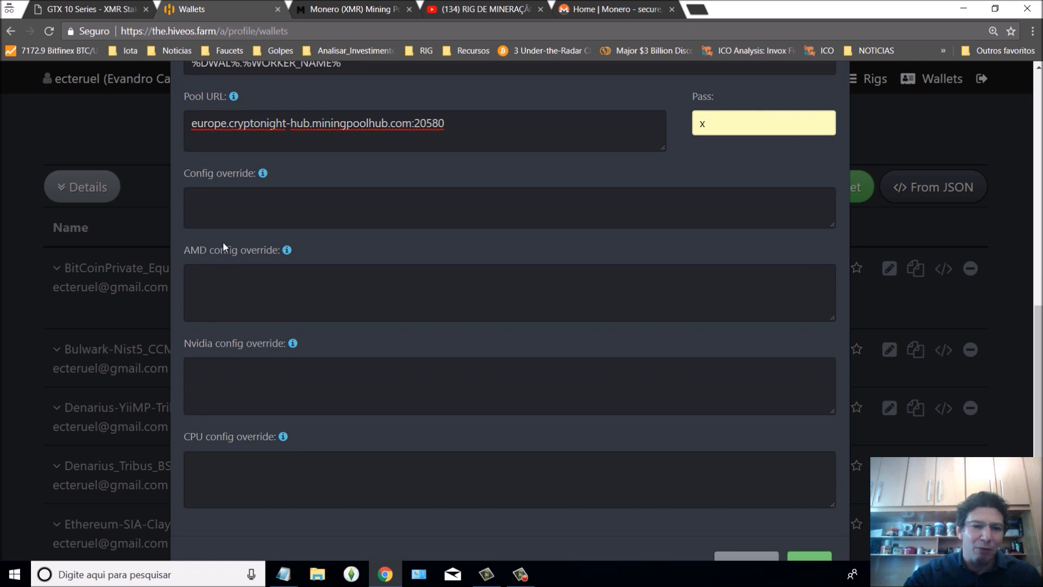
pyautogui.click(213, 269)
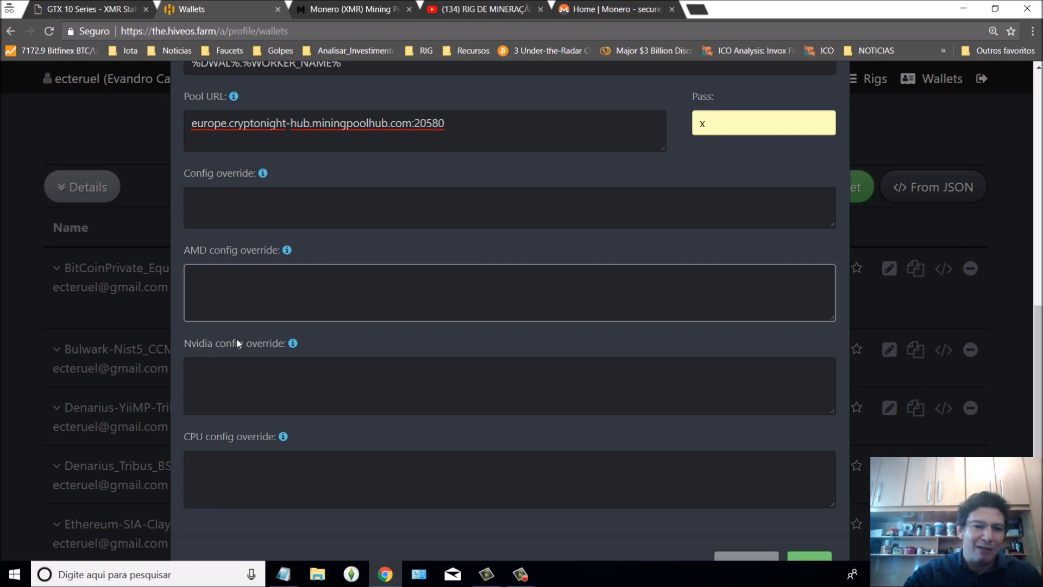
pyautogui.click(235, 361)
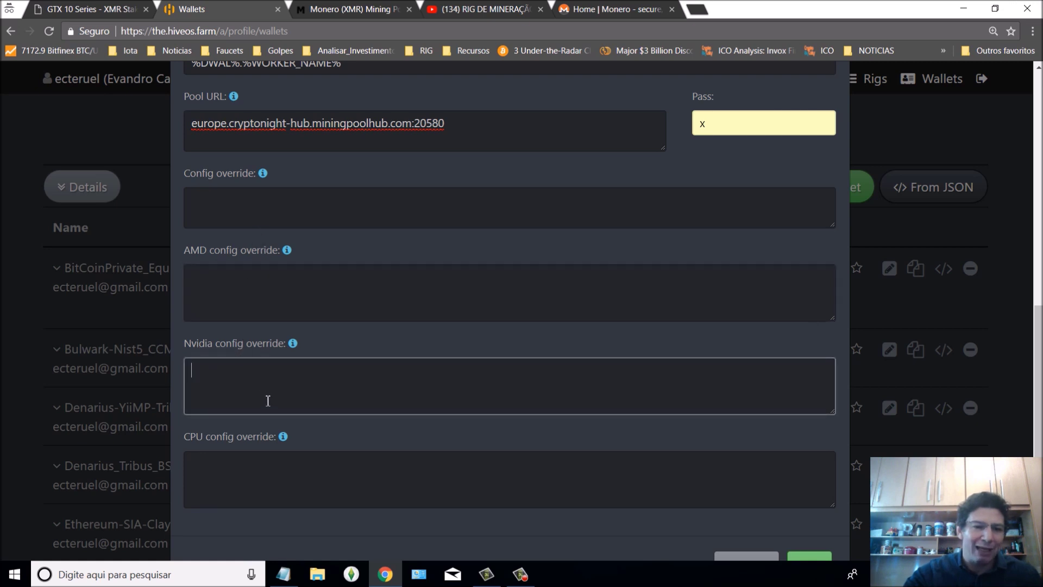
pyautogui.click(226, 459)
pyautogui.click(241, 378)
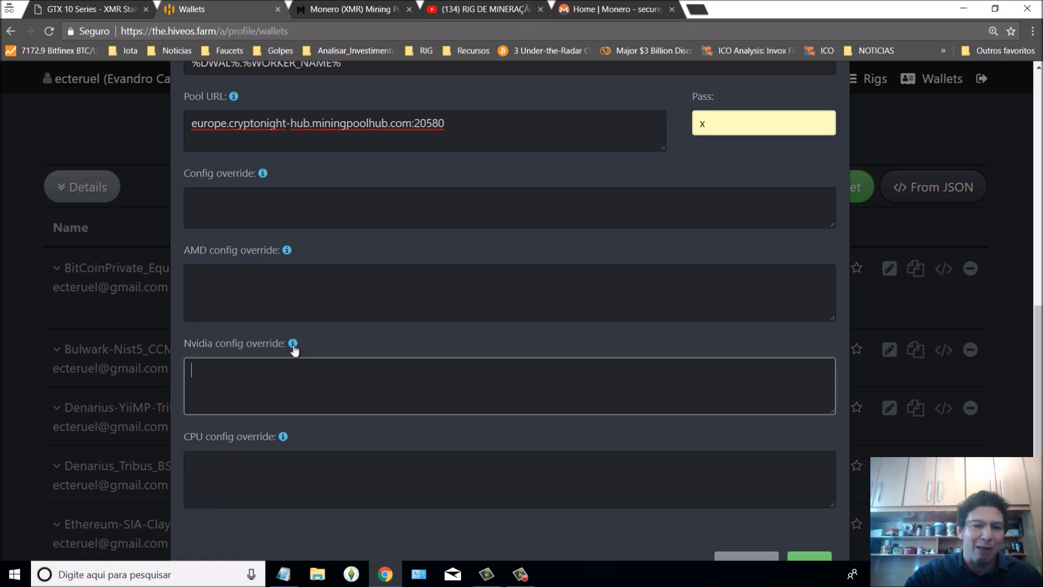
pyautogui.moveTo(293, 341)
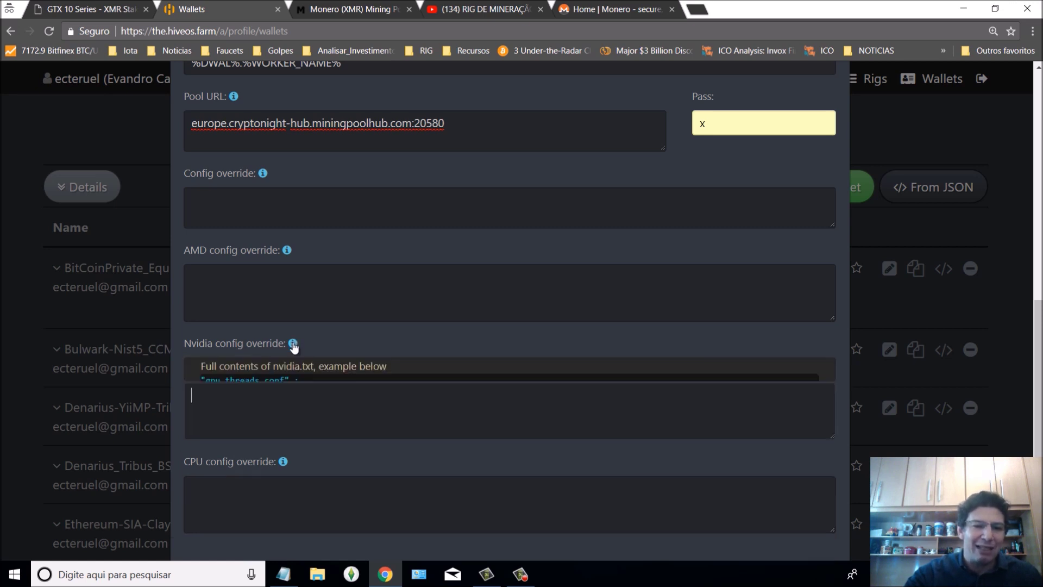
pyautogui.scroll(-3, 277, 387)
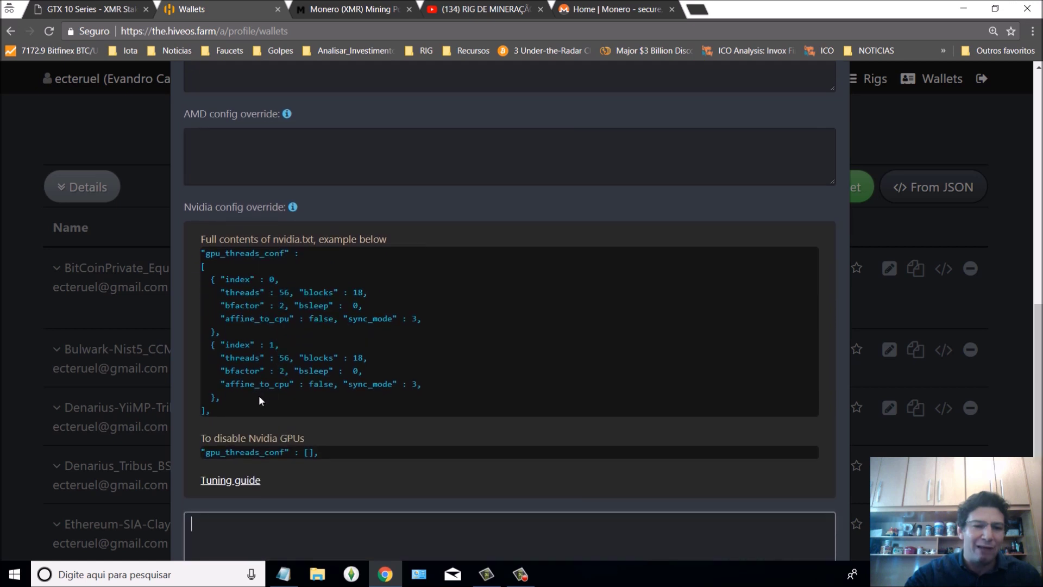
pyautogui.moveTo(227, 410); pyautogui.dragTo(192, 252)
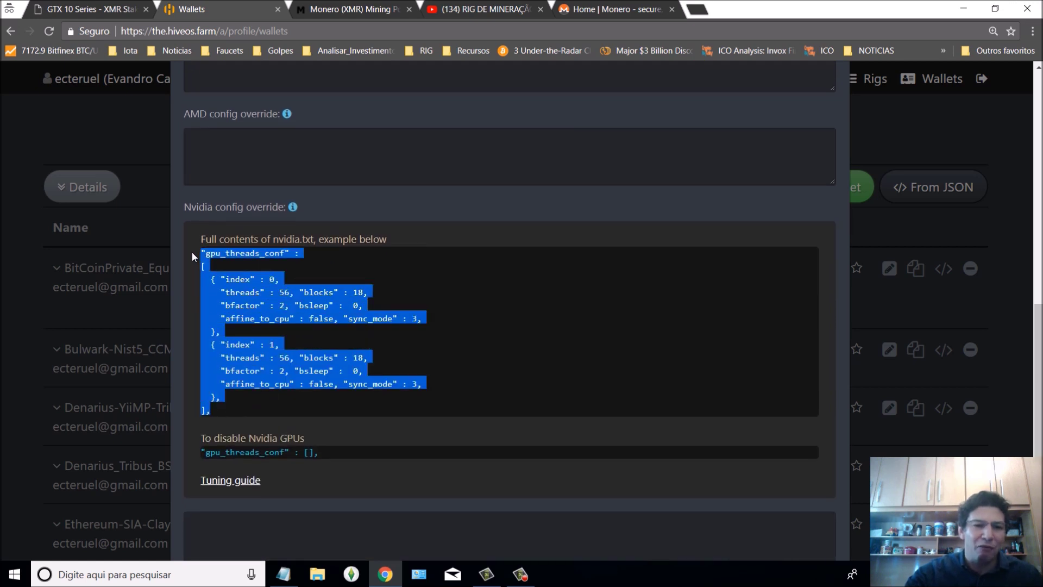
pyautogui.click(293, 211)
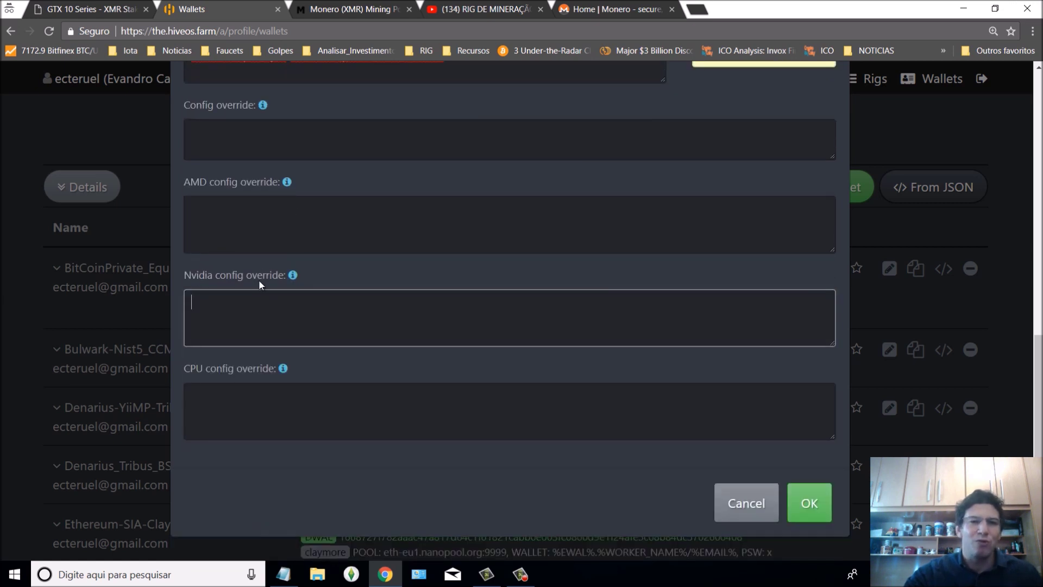
pyautogui.scroll(2, 326, 321)
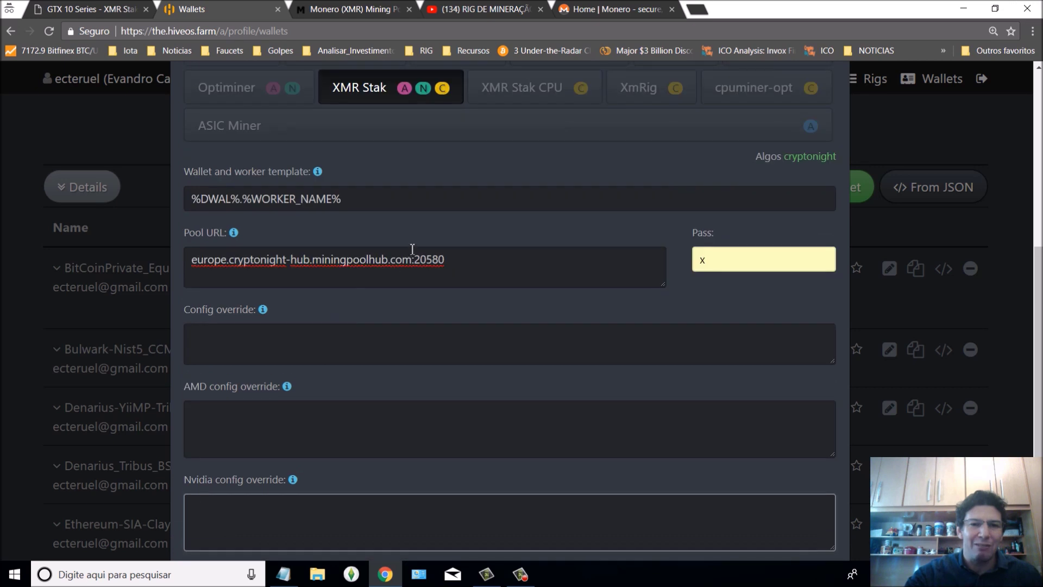
pyautogui.scroll(-4, 323, 331)
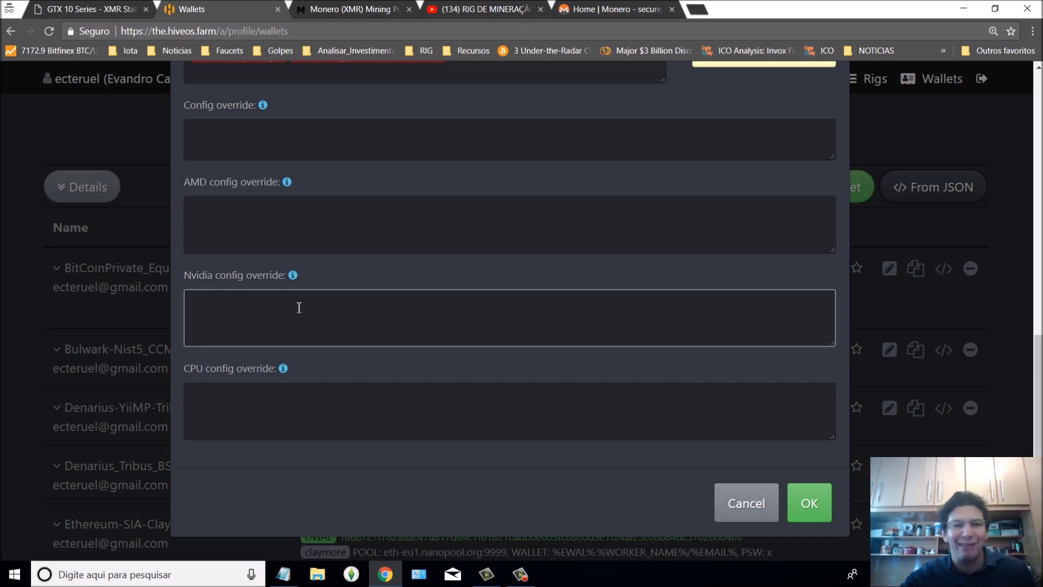
# Scroll the GTX 10 Series benchmarks comparing EVGA 1080 Ti (954 h/s) and MSI 1080 Ti (960 h/s)
pyautogui.click(90, 11)
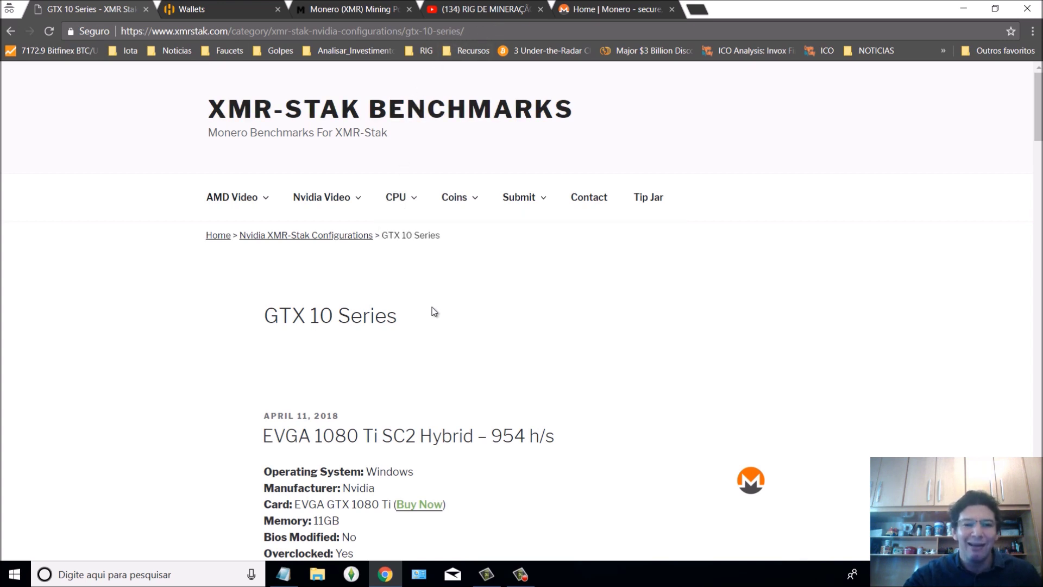
pyautogui.scroll(-2, 433, 311)
pyautogui.scroll(-3, 470, 263)
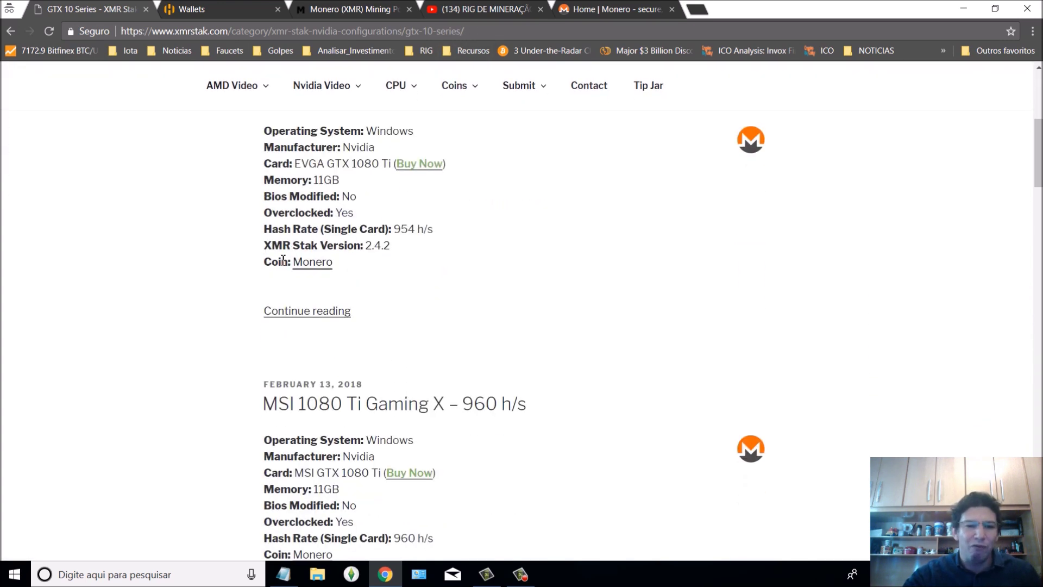
pyautogui.scroll(1, 187, 247)
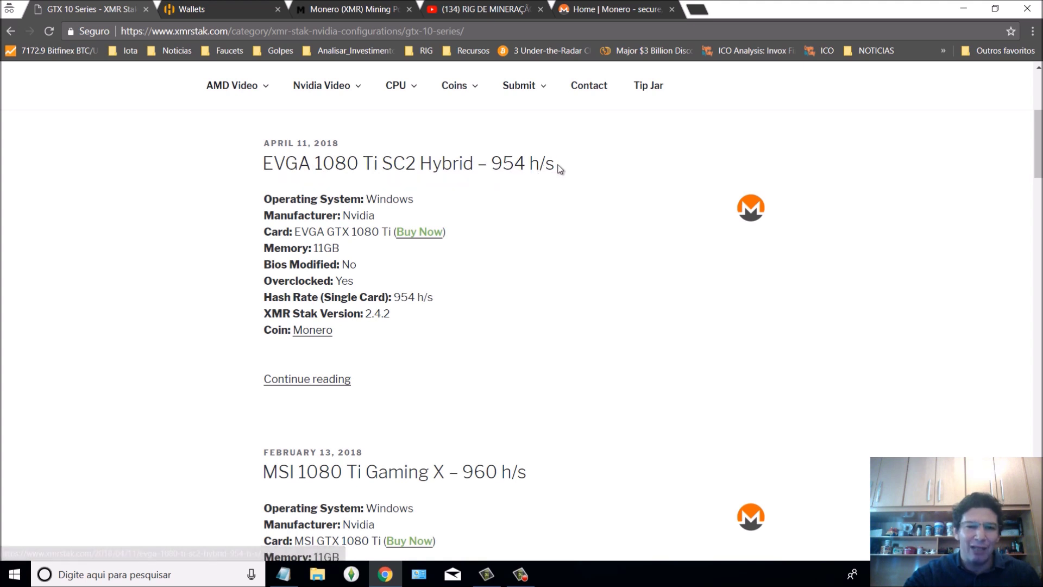
pyautogui.scroll(-2, 546, 188)
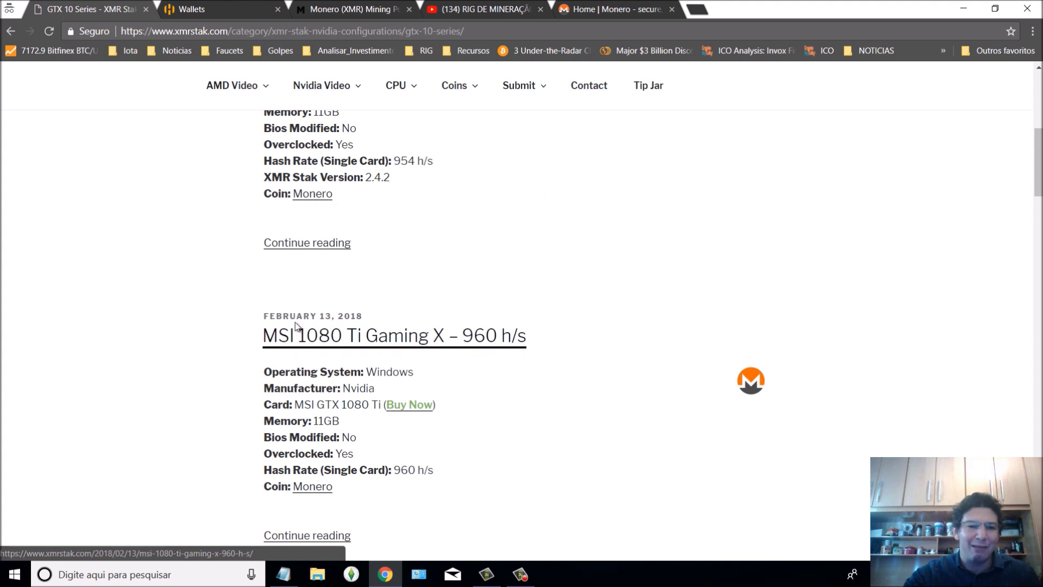
pyautogui.scroll(3, 278, 337)
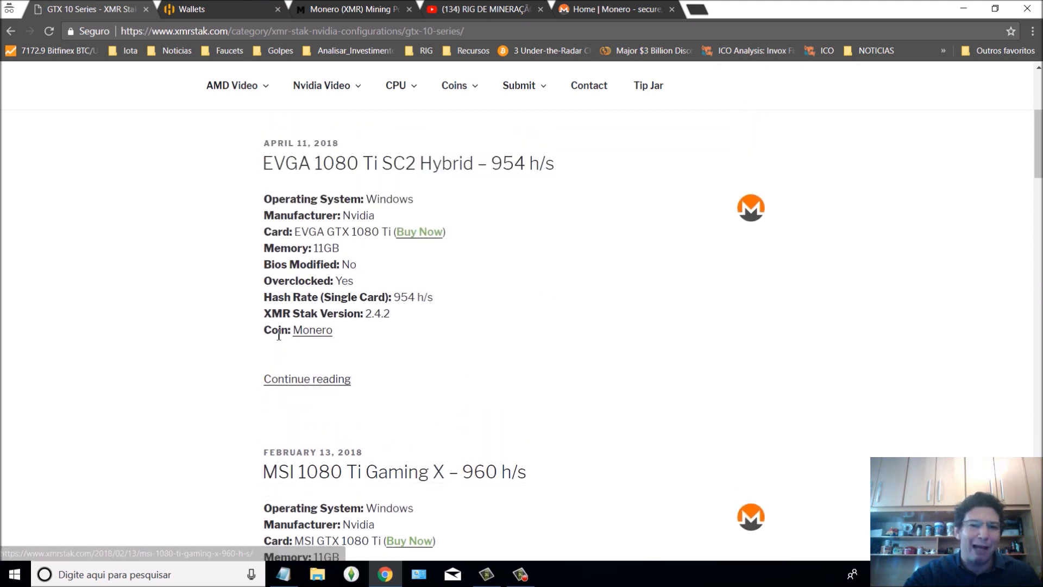
pyautogui.scroll(1, 283, 332)
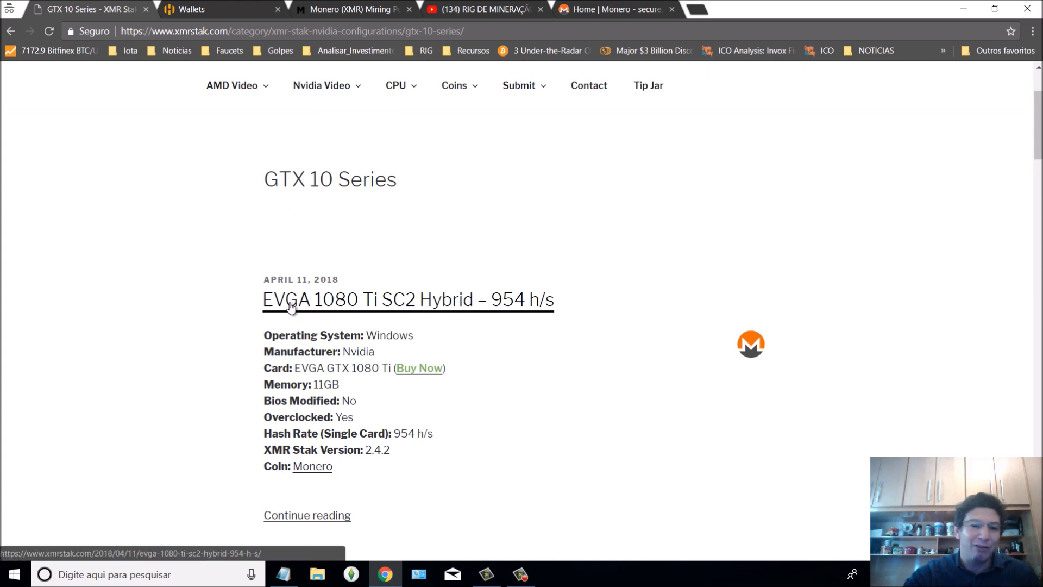
pyautogui.scroll(-4, 291, 306)
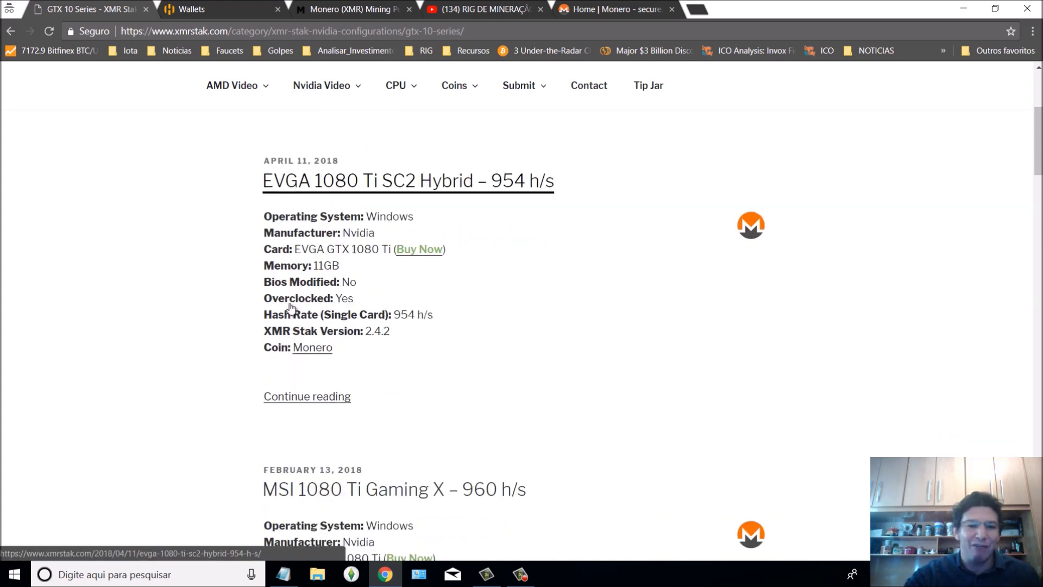
pyautogui.scroll(3, 288, 333)
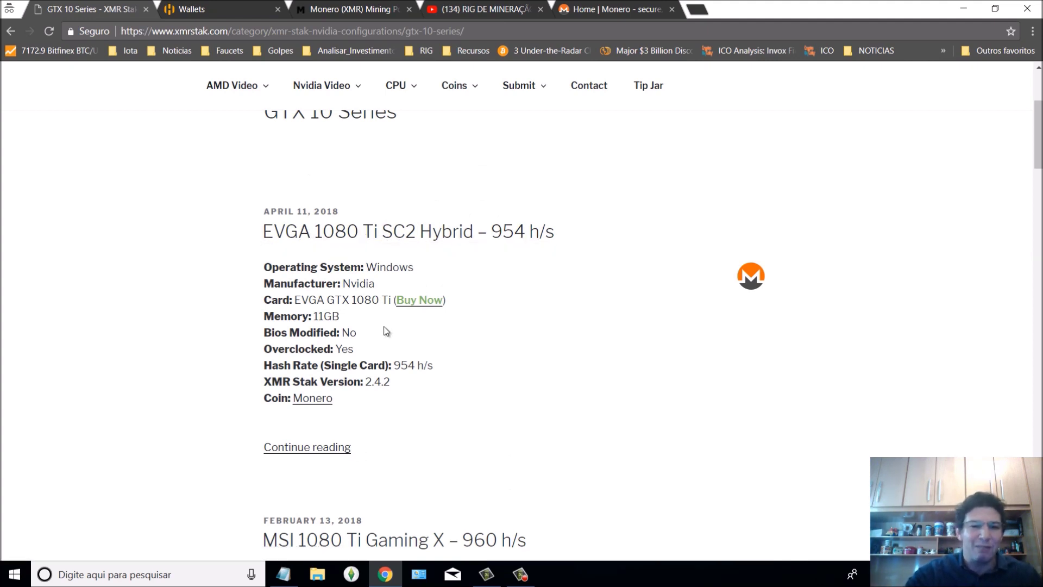
pyautogui.scroll(-1, 384, 326)
pyautogui.scroll(1, 384, 333)
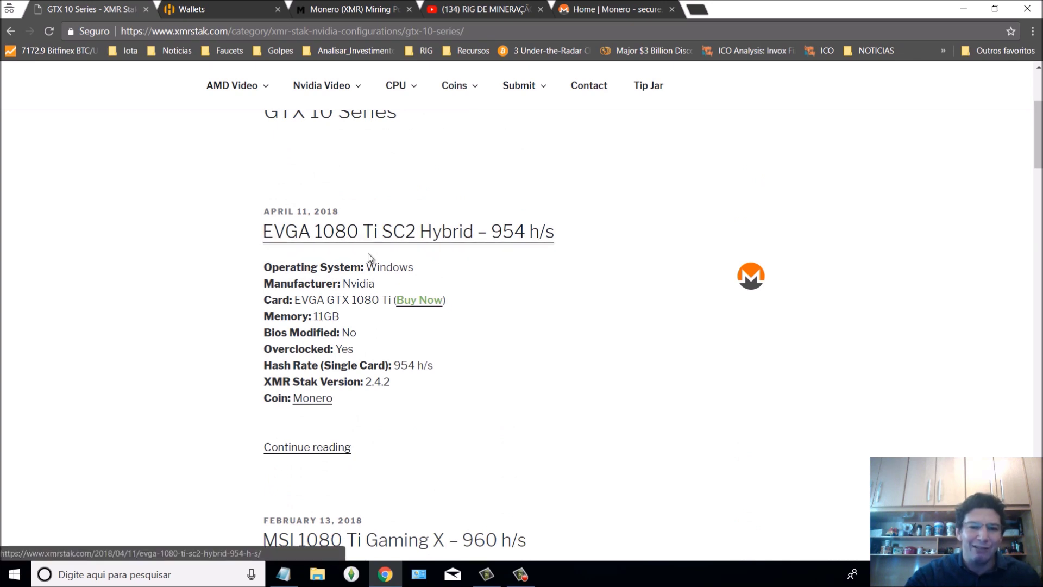
pyautogui.scroll(-2, 362, 271)
pyautogui.scroll(-1, 287, 320)
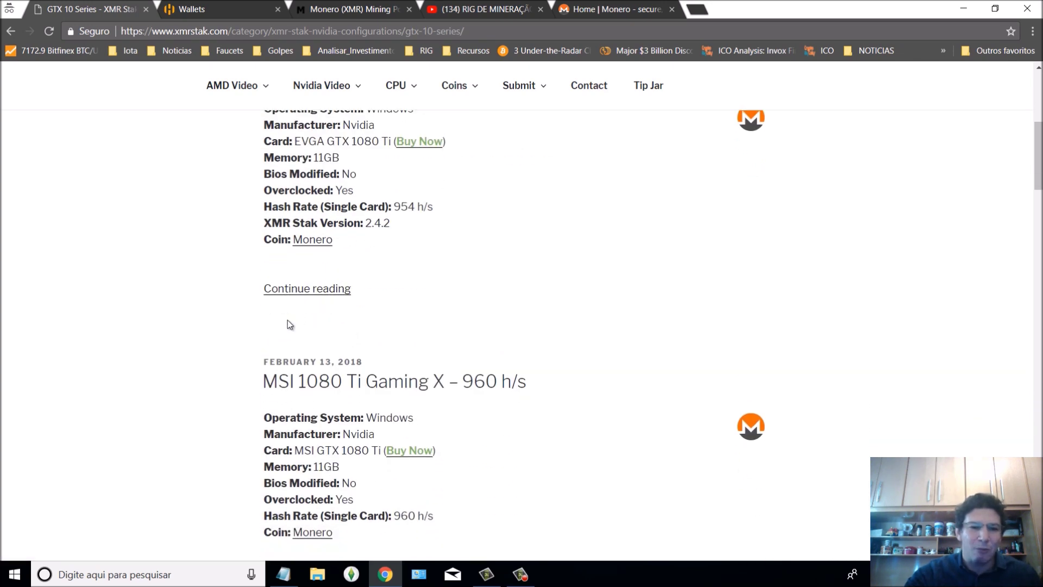
pyautogui.scroll(-1, 288, 324)
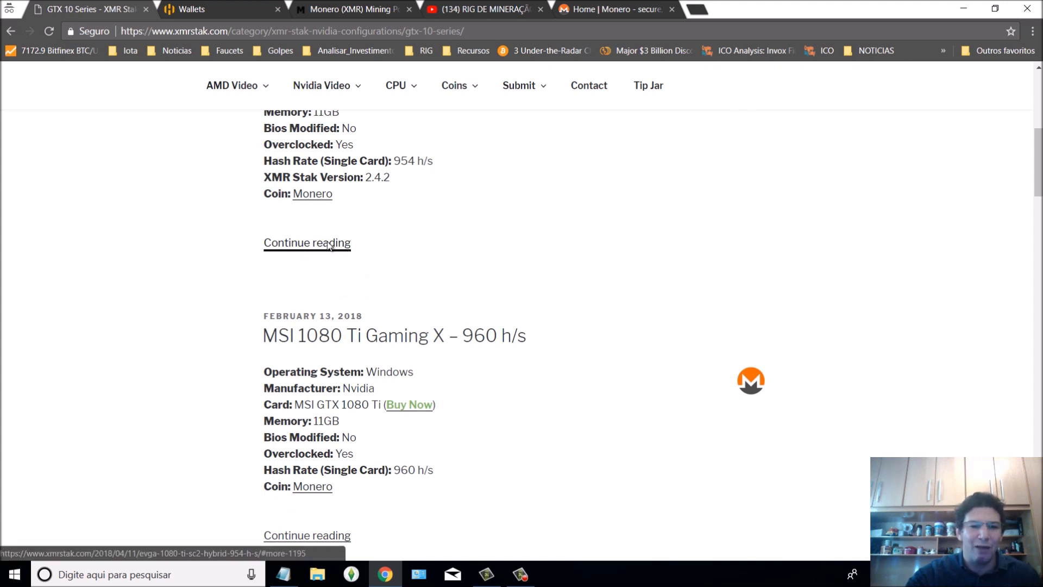
# Open the EVGA 1080 Ti SC2 Hybrid post and select its gpu_threads_conf block (128 threads, 28 blocks)
pyautogui.click(329, 244)
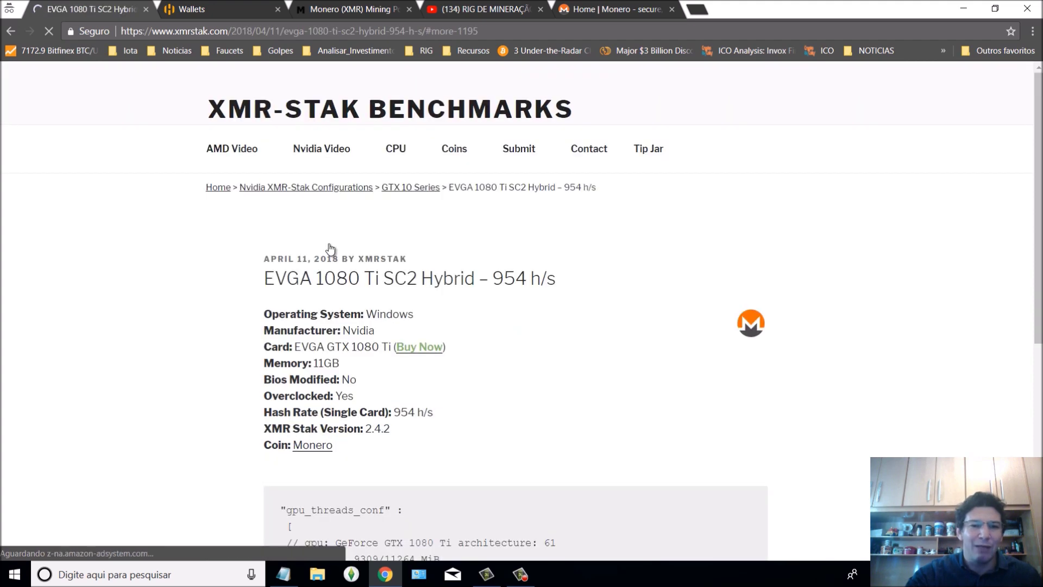
pyautogui.scroll(4, 326, 249)
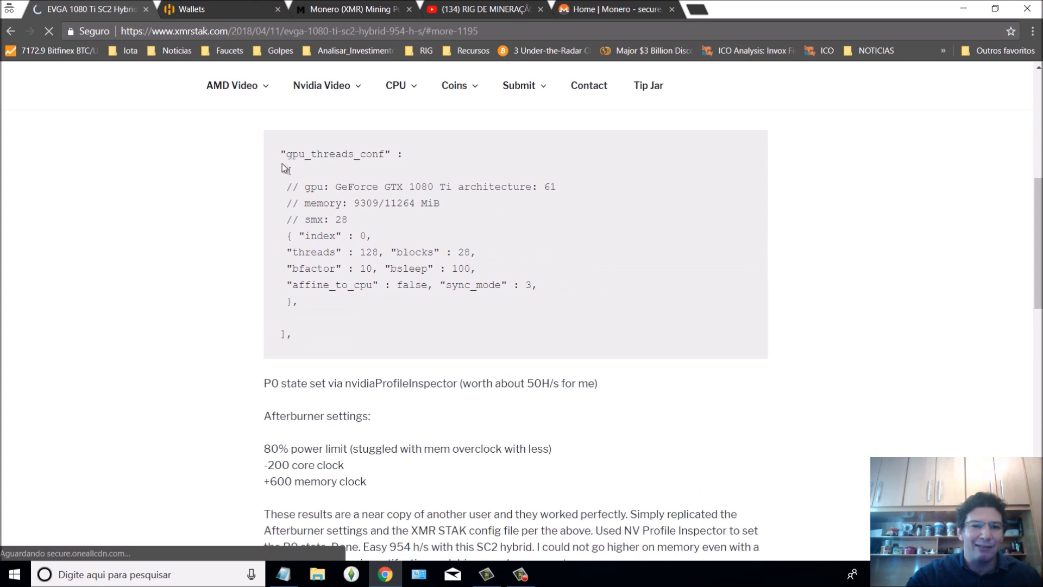
pyautogui.moveTo(282, 156); pyautogui.dragTo(295, 302)
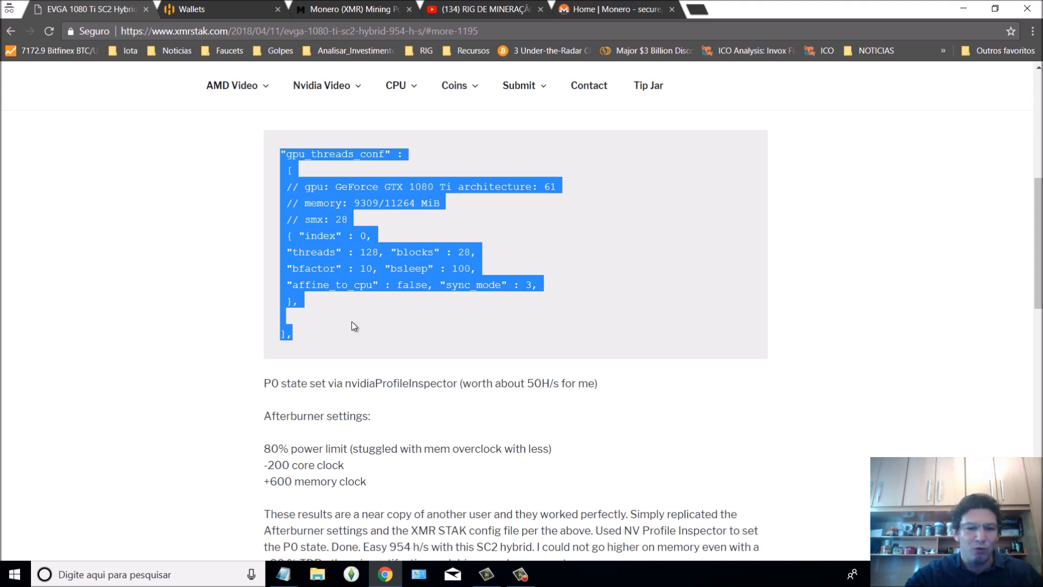
# Replace the old pool, user and worker notes in Notepad with the copied gpu_threads_conf block
pyautogui.click(295, 565)
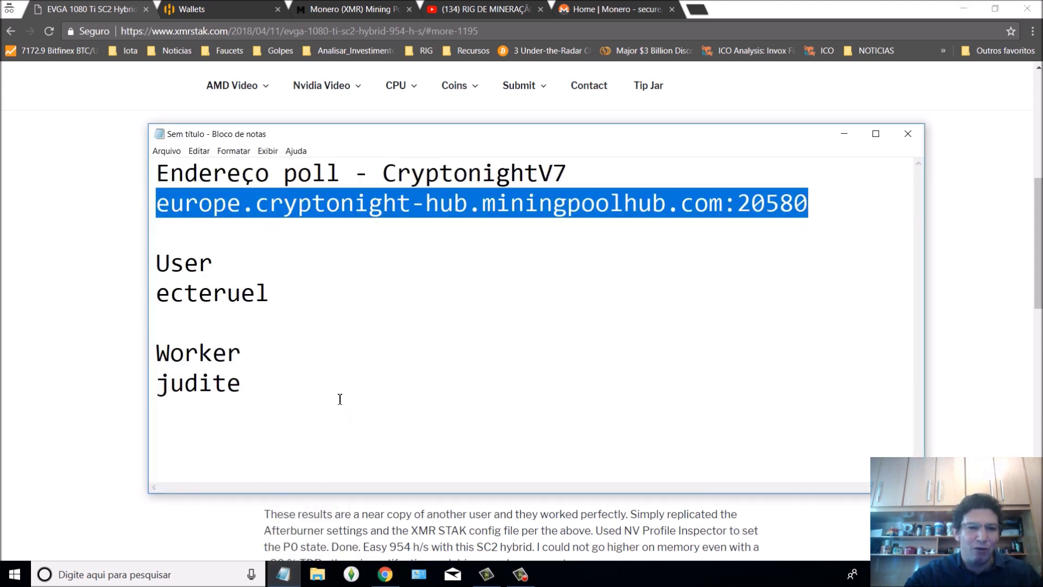
pyautogui.moveTo(326, 387); pyautogui.dragTo(105, 144)
pyautogui.press('Delete')
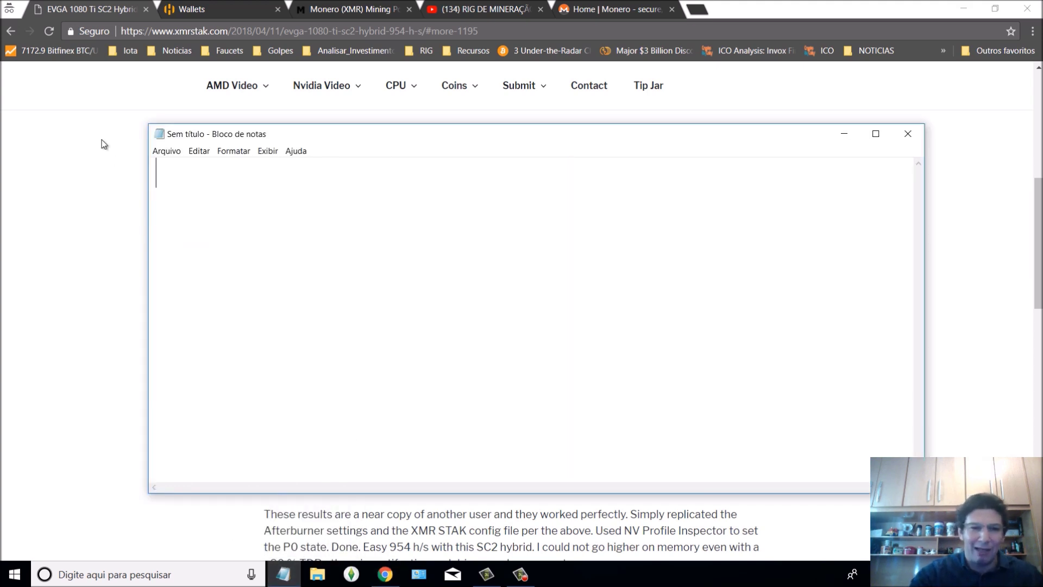
pyautogui.hotkey('ctrl', 'v')
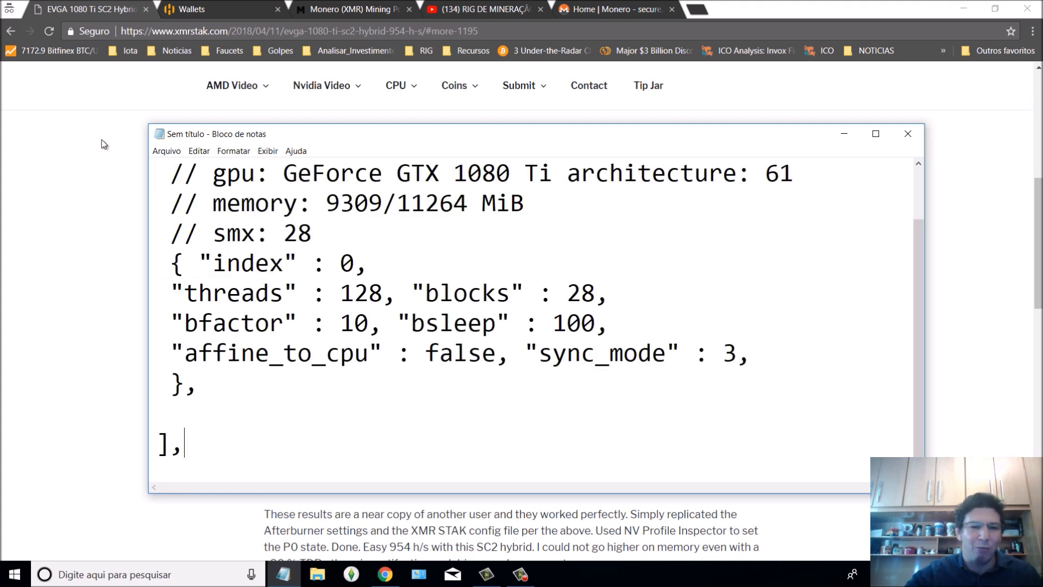
# Enlarge the Notepad window and remove the gpu, memory and smx comment lines
pyautogui.scroll(3, 103, 142)
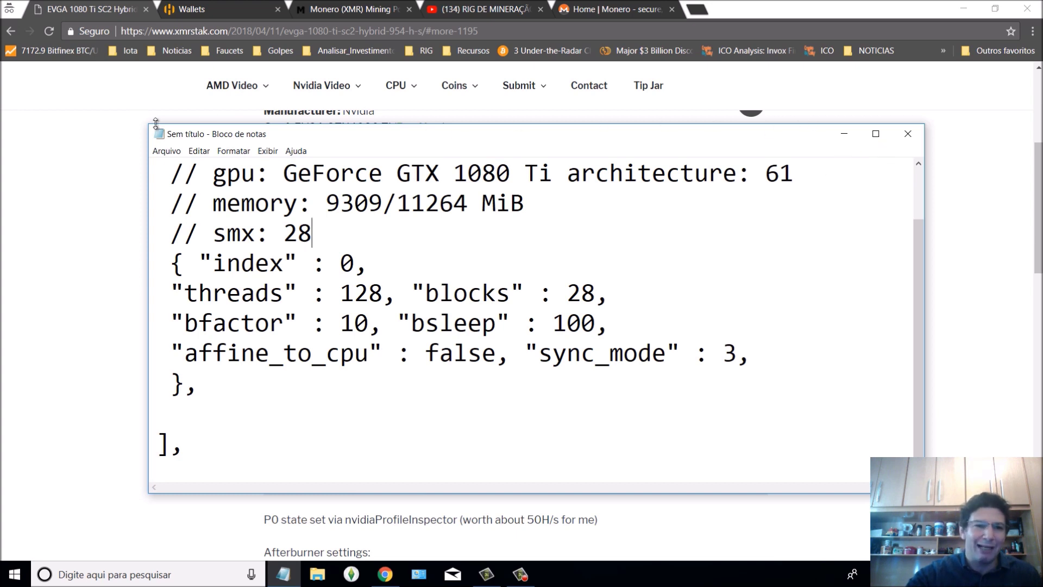
pyautogui.moveTo(155, 124); pyautogui.dragTo(156, 26)
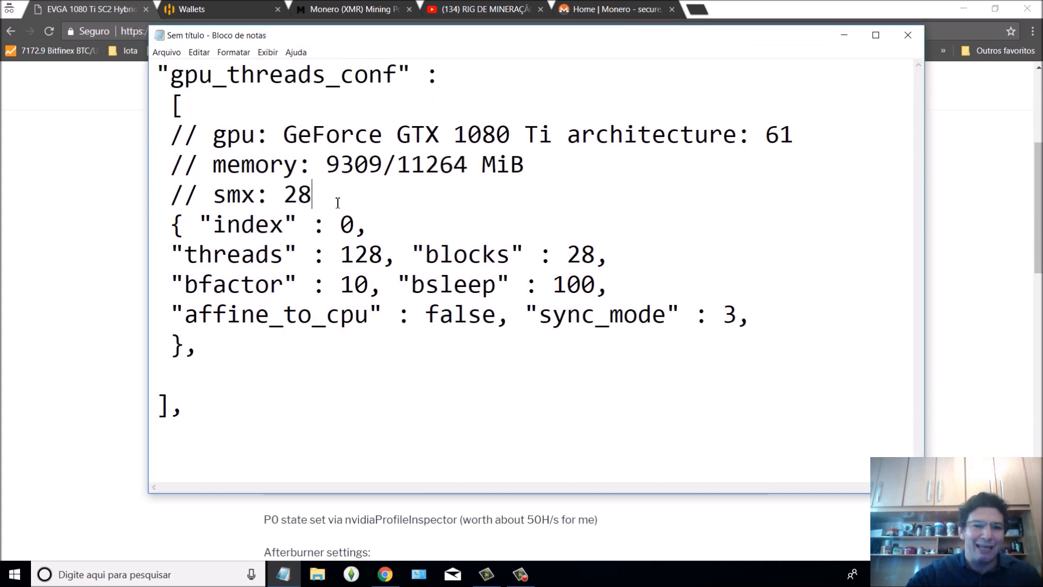
pyautogui.moveTo(337, 203); pyautogui.dragTo(127, 148)
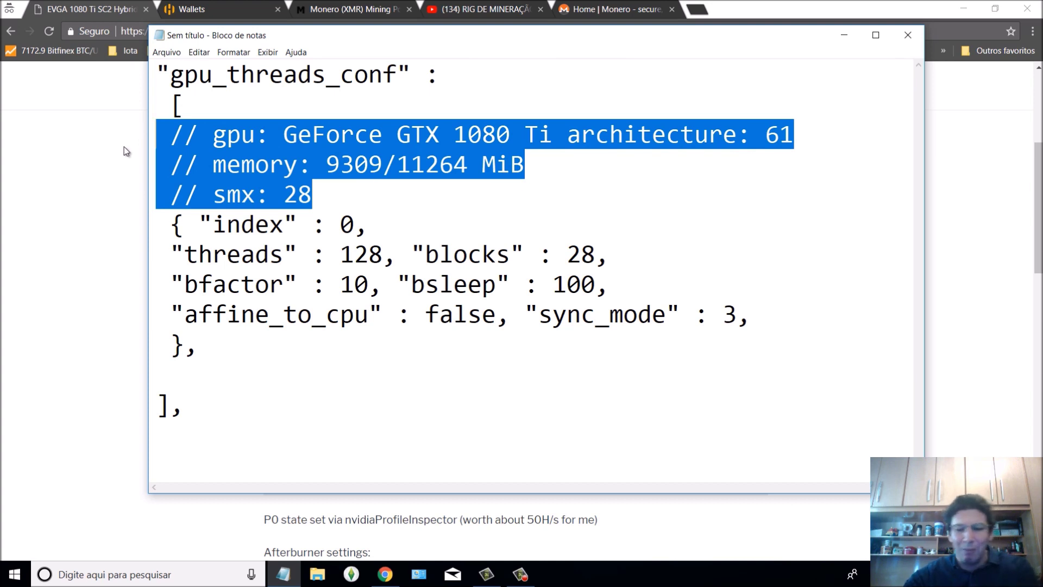
pyautogui.press('Delete')
pyautogui.press('BackSpace')
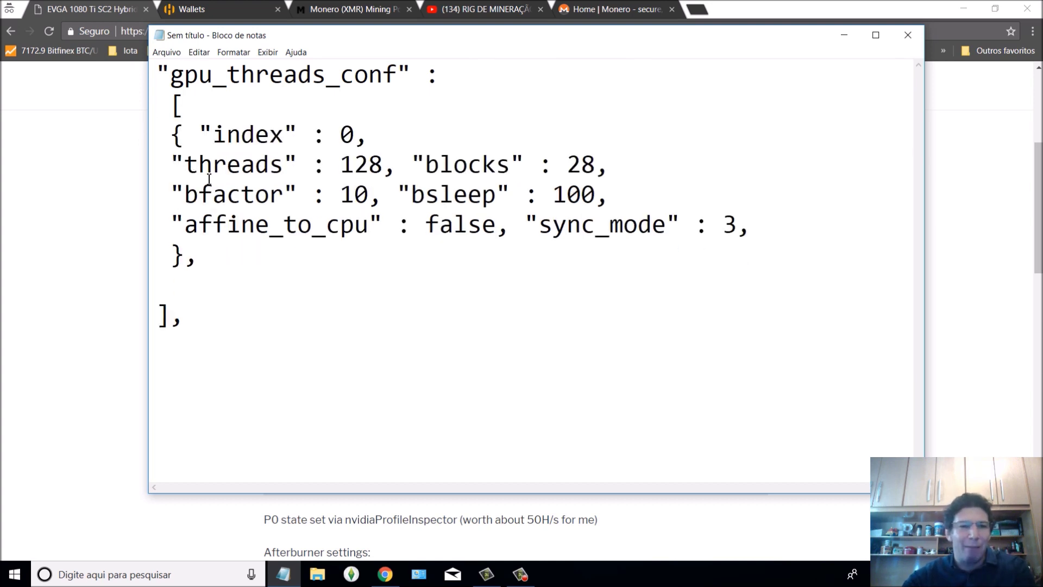
# Duplicate the index 0 thread block twice, renumbering the copies to index 2 and 3
pyautogui.click(215, 259)
pyautogui.press('Return')
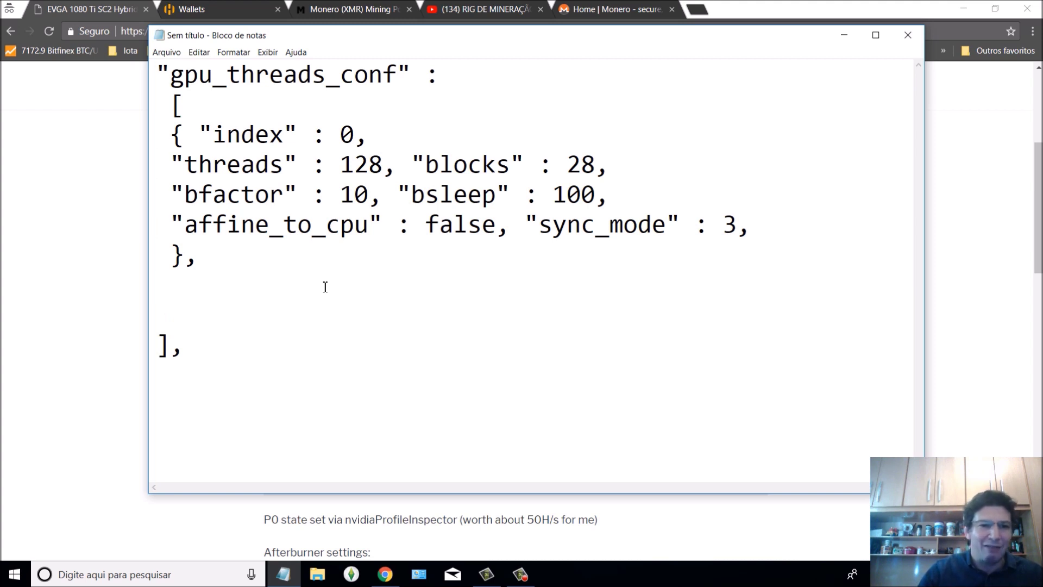
pyautogui.hotkey('shift', 'Down')
pyautogui.hotkey('shift', 'Down')
pyautogui.hotkey('shift', 'Down')
pyautogui.hotkey('shift', 'Down')
pyautogui.hotkey('shift', 'Down')
pyautogui.hotkey('ctrl', 'c')
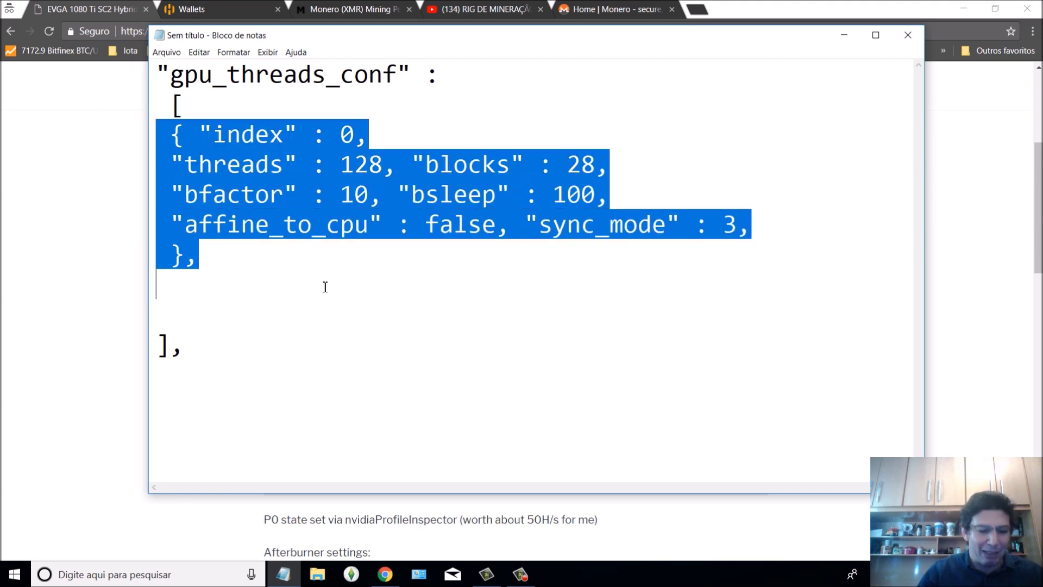
pyautogui.press('Down')
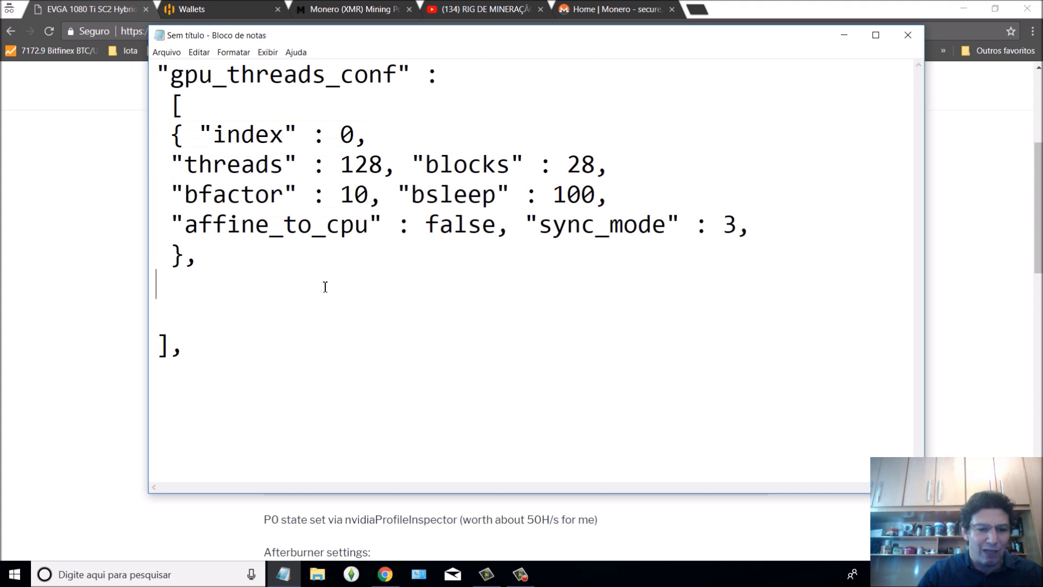
pyautogui.hotkey('ctrl', 'v')
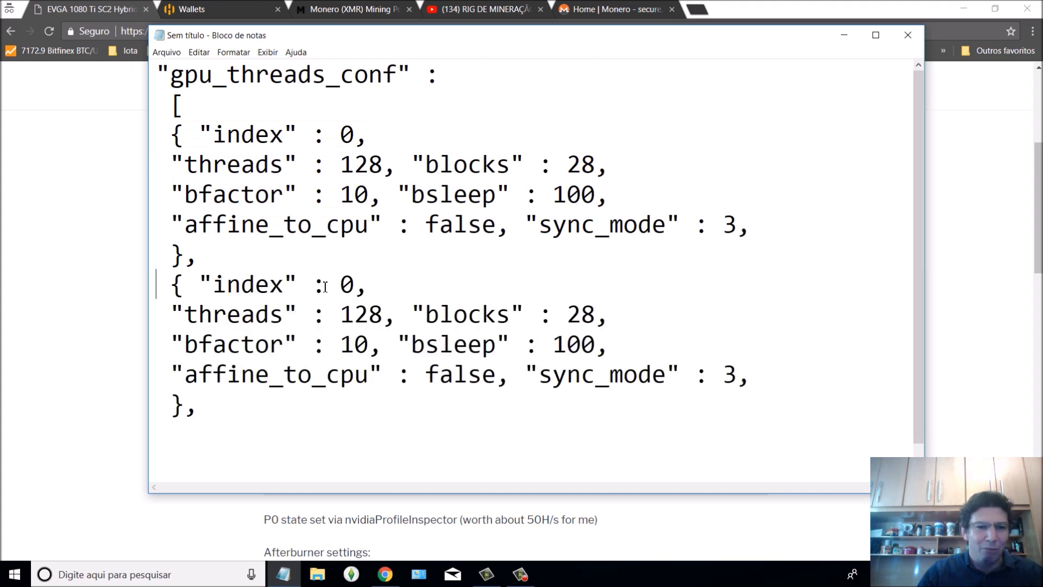
pyautogui.hotkey('ctrl', 'Right')
pyautogui.hotkey('ctrl', 'Right')
pyautogui.hotkey('shift', 'Right')
pyautogui.write('2')
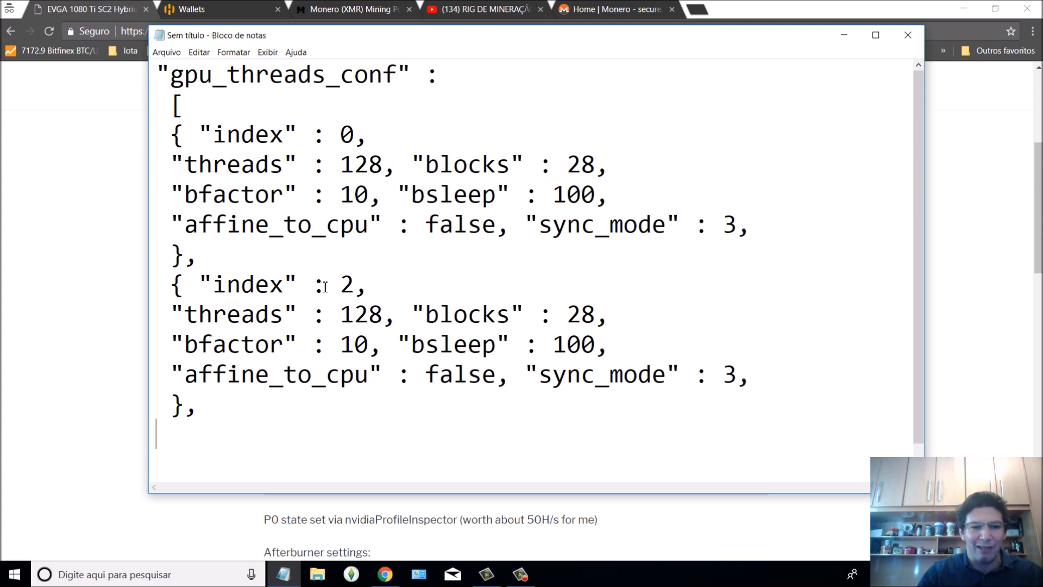
pyautogui.hotkey('ctrl', 'v')
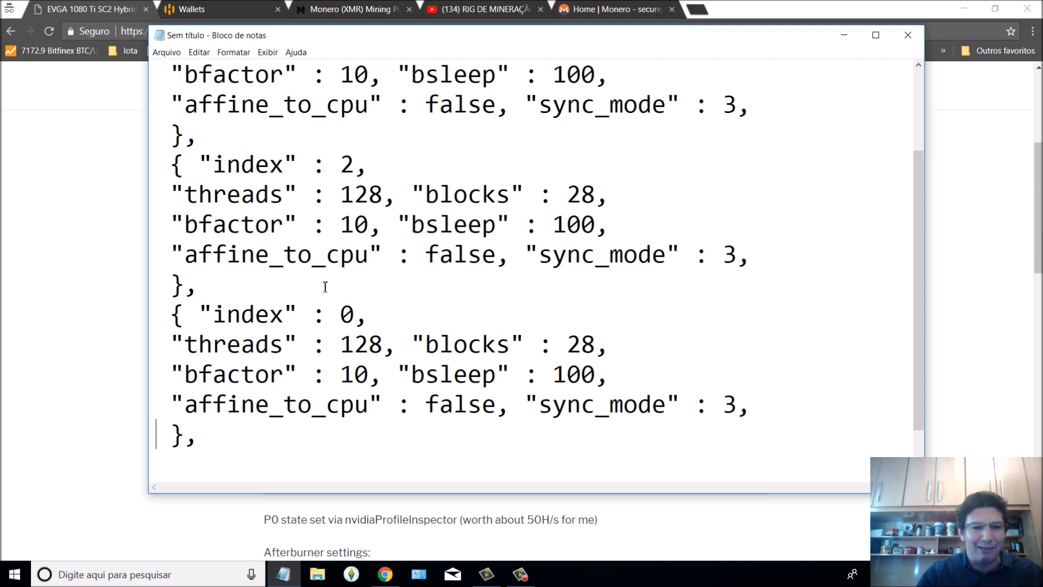
pyautogui.hotkey('shift', 'Right')
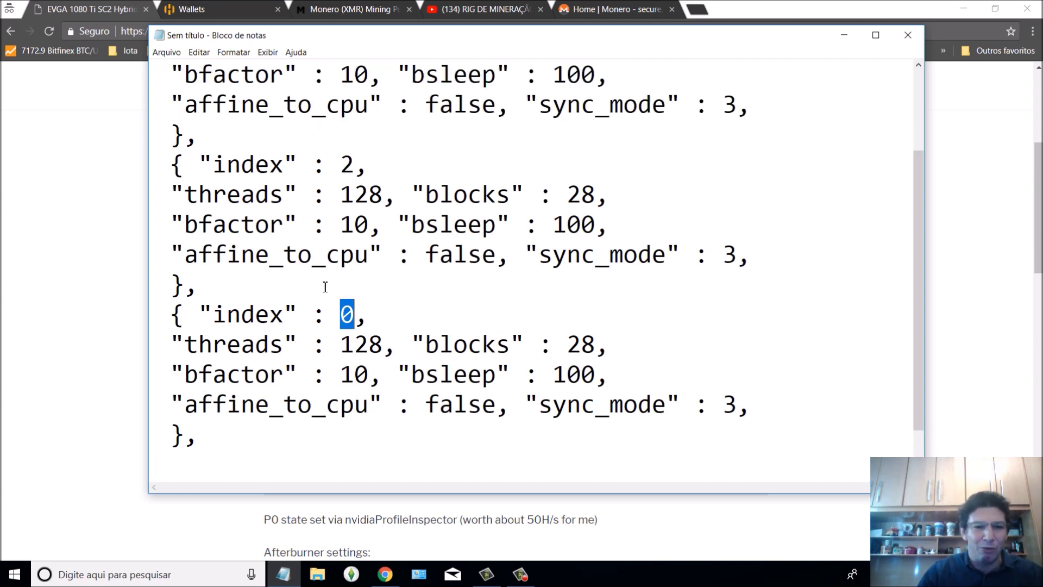
pyautogui.write('3')
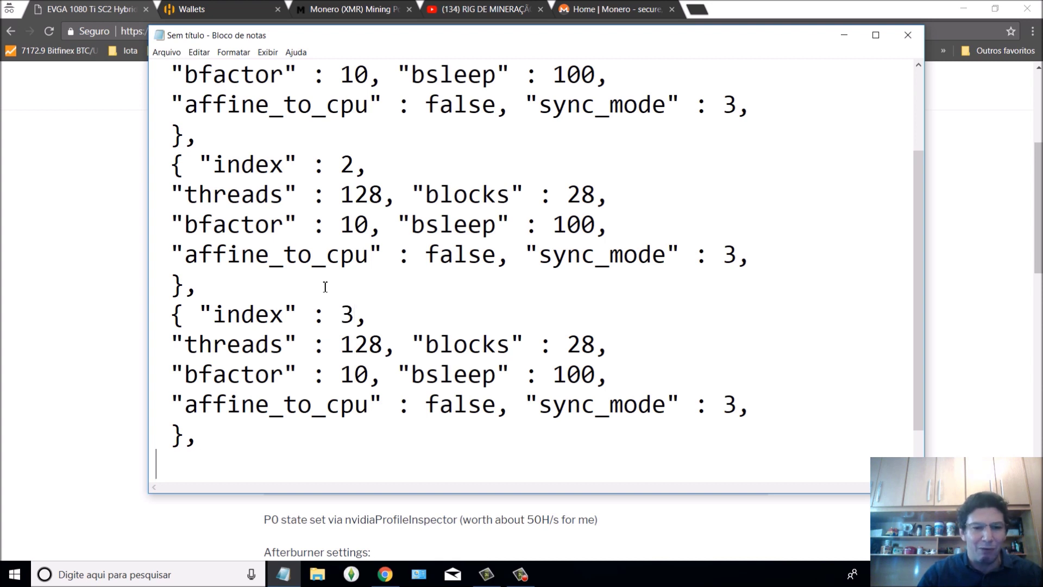
pyautogui.press('Down')
pyautogui.press('Down')
pyautogui.press('Down')
pyautogui.press('Down')
pyautogui.press('Down')
pyautogui.press('Down')
pyautogui.press('Down')
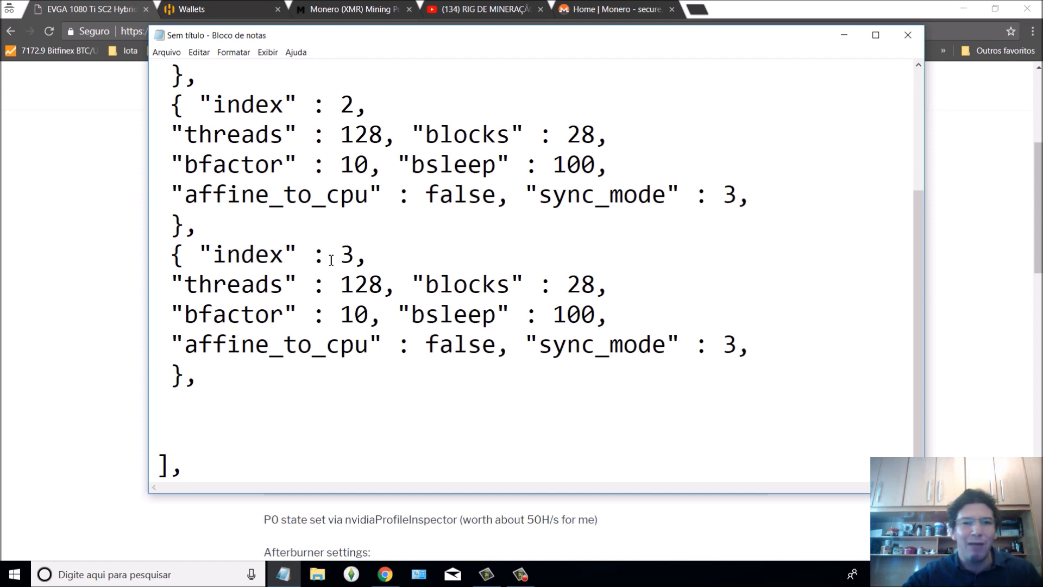
# Bring the XMR-Stak Benchmarks post back in Chrome and scroll through it
pyautogui.click(120, 115)
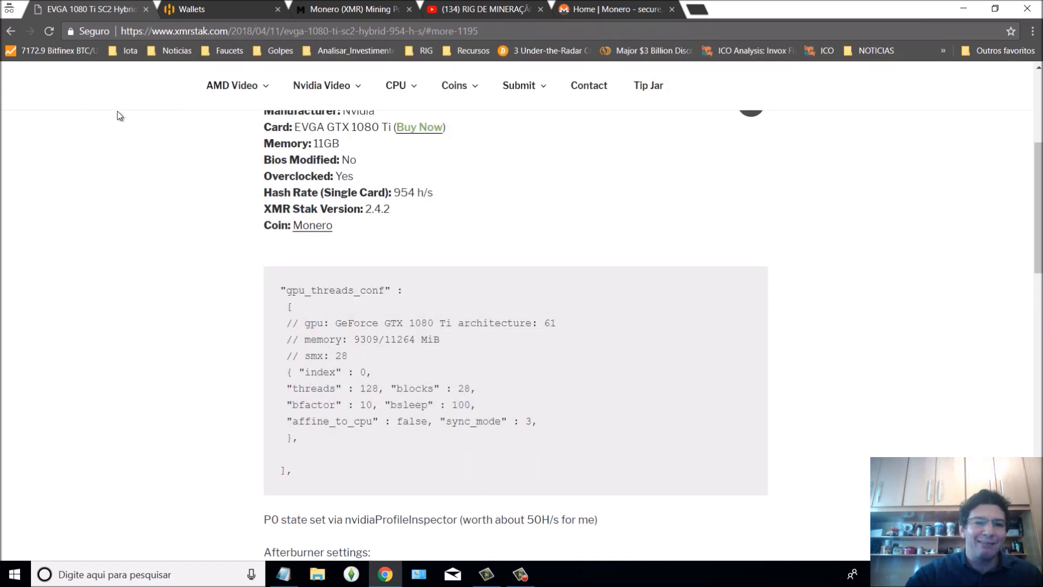
pyautogui.scroll(5, 506, 193)
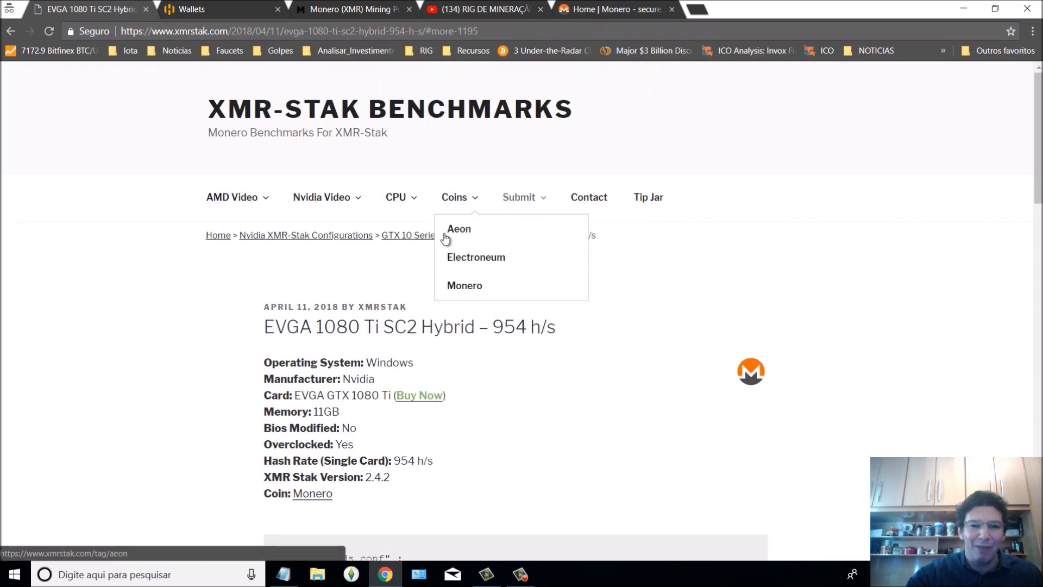
pyautogui.scroll(-8, 219, 290)
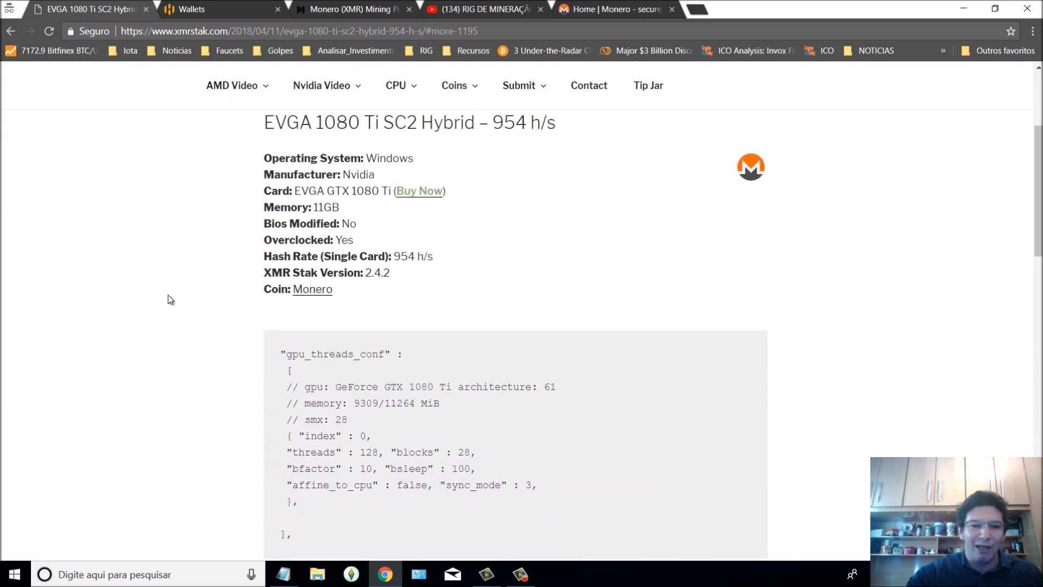
pyautogui.scroll(-3, 168, 301)
pyautogui.scroll(10, 168, 301)
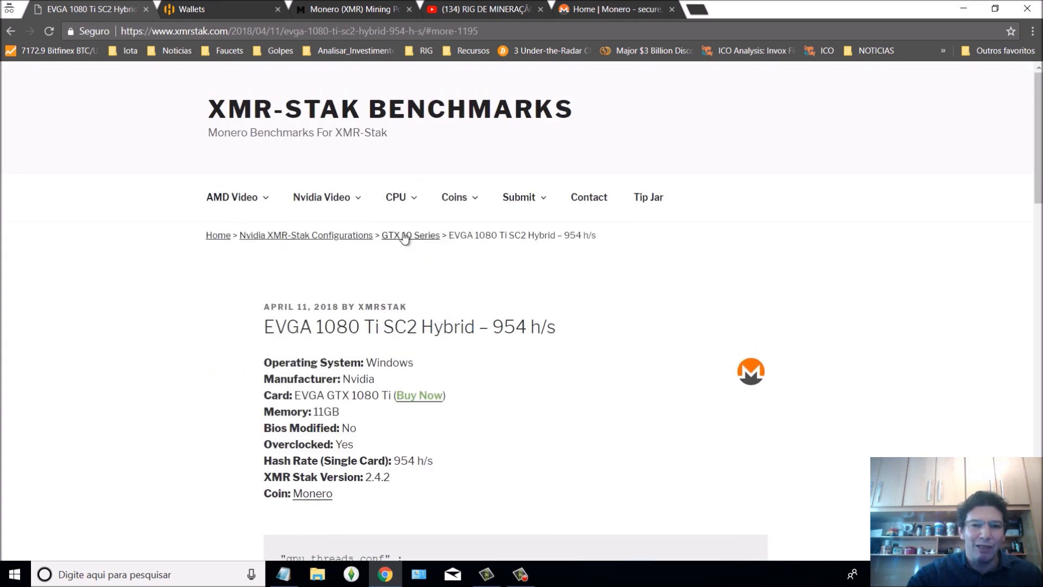
# Open the GTX 10 Series category and scroll down to the 515 h/s EVGA GTX 1080 post
pyautogui.click(409, 237)
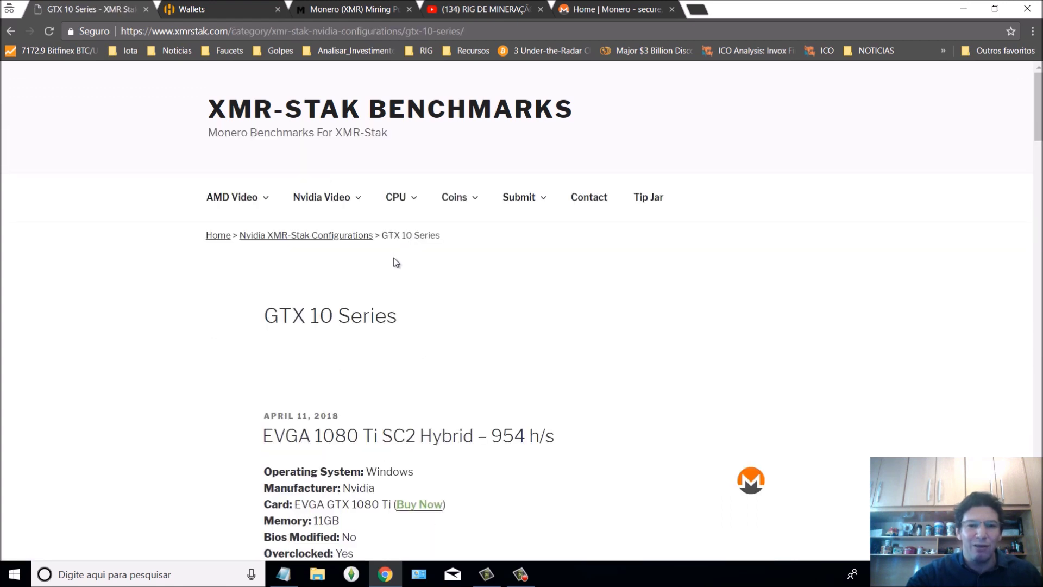
pyautogui.scroll(-2, 393, 264)
pyautogui.scroll(-2, 333, 195)
pyautogui.scroll(2, 330, 187)
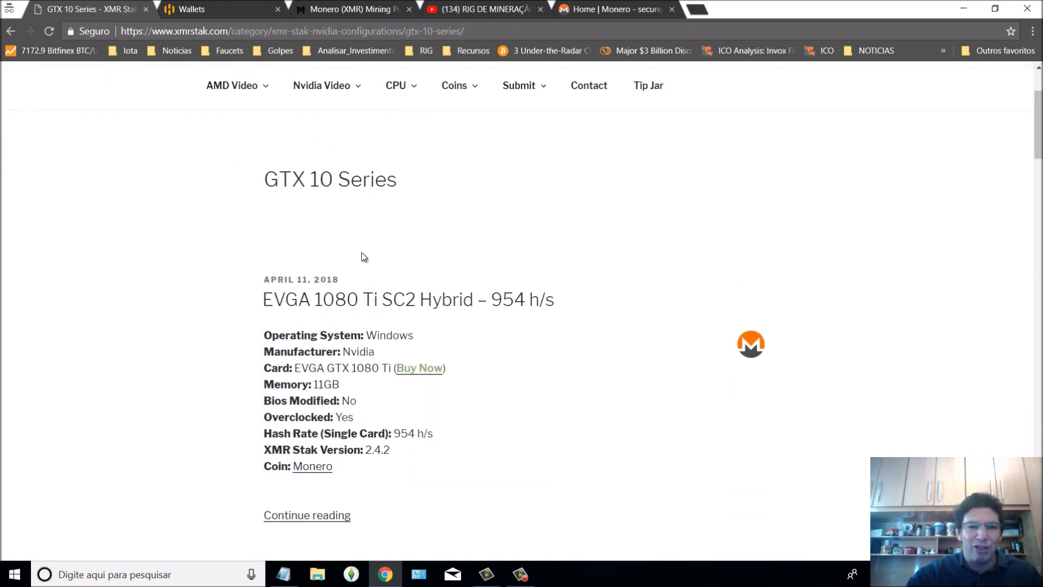
pyautogui.scroll(-3, 366, 280)
pyautogui.scroll(-5, 370, 285)
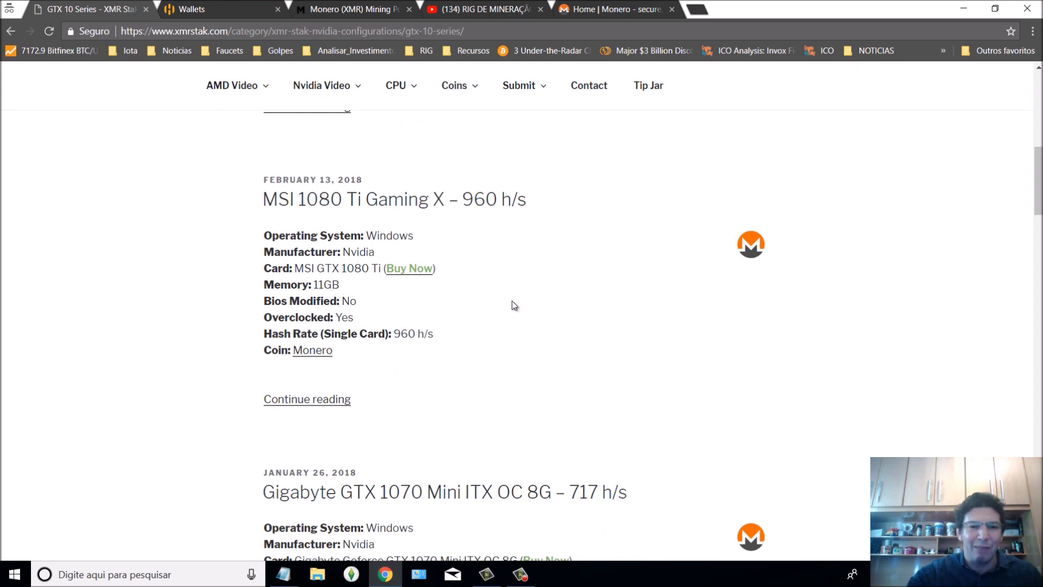
pyautogui.scroll(-8, 513, 304)
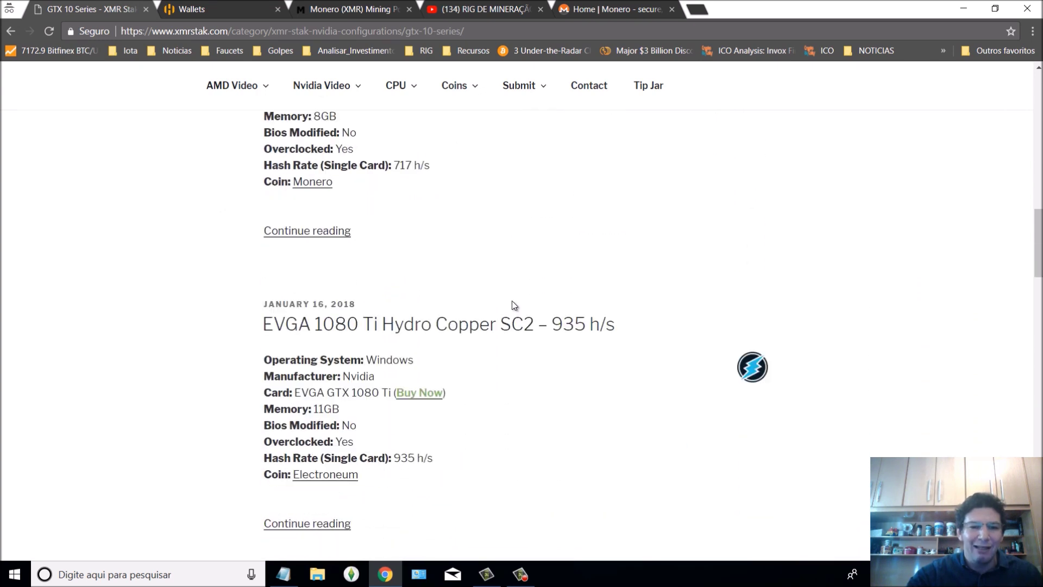
pyautogui.scroll(-2, 489, 294)
pyautogui.scroll(-4, 413, 252)
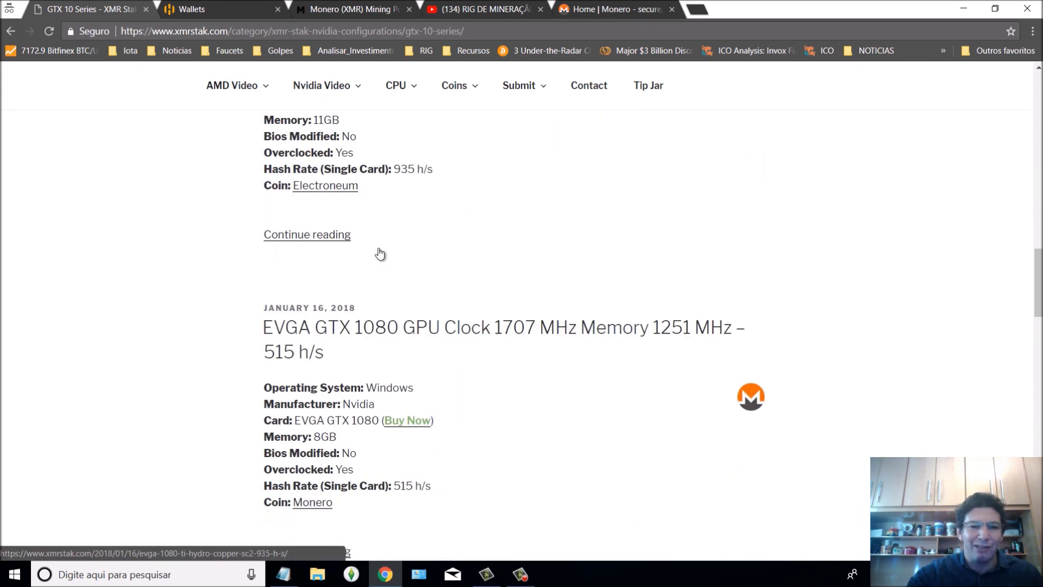
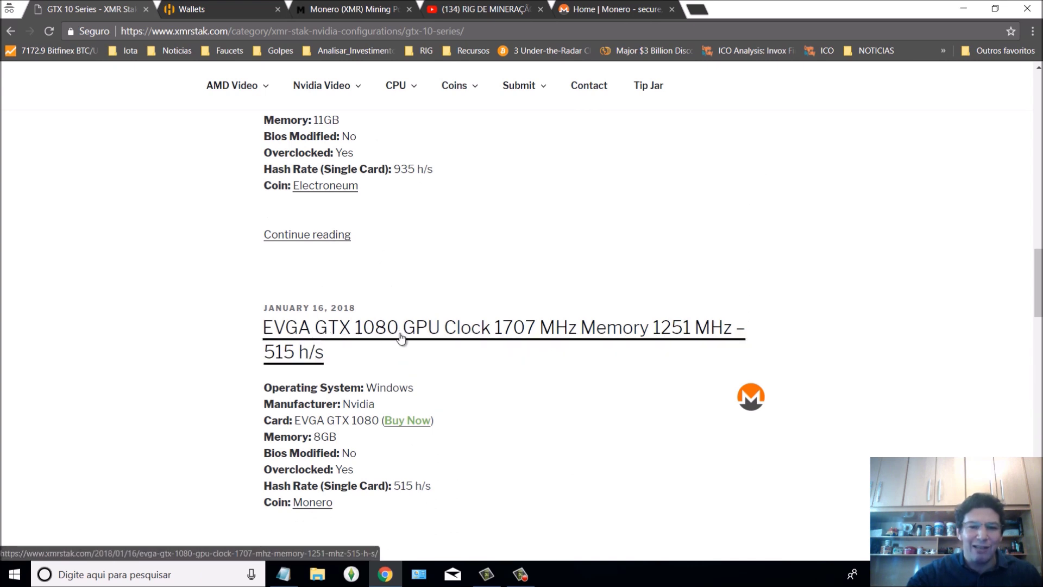
# Open the EVGA GTX 1080 515 h/s post in full and copy its index 0 gpu_threads_conf line
pyautogui.scroll(-4, 401, 336)
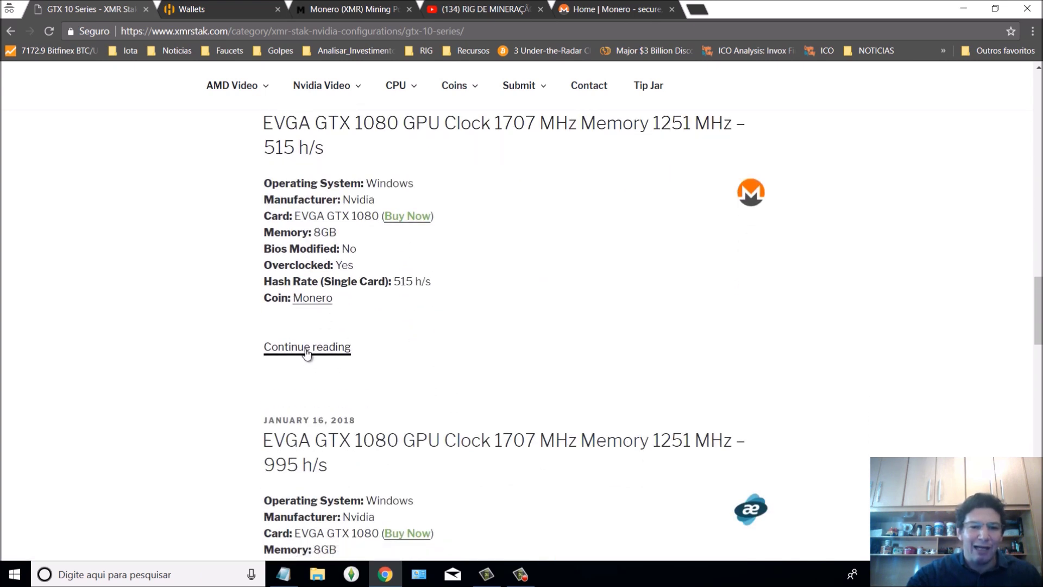
pyautogui.scroll(-1, 307, 352)
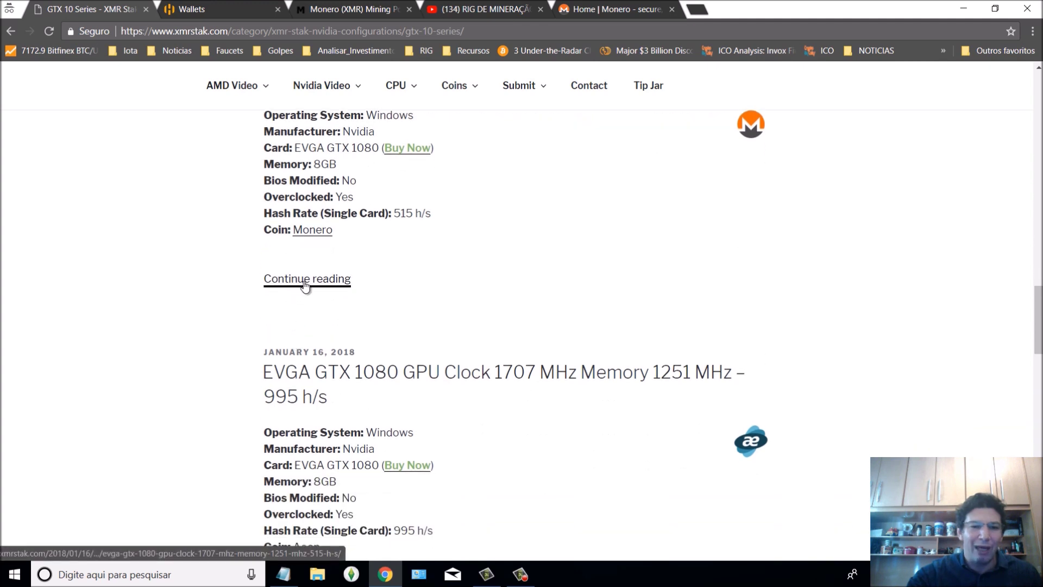
pyautogui.click(306, 280)
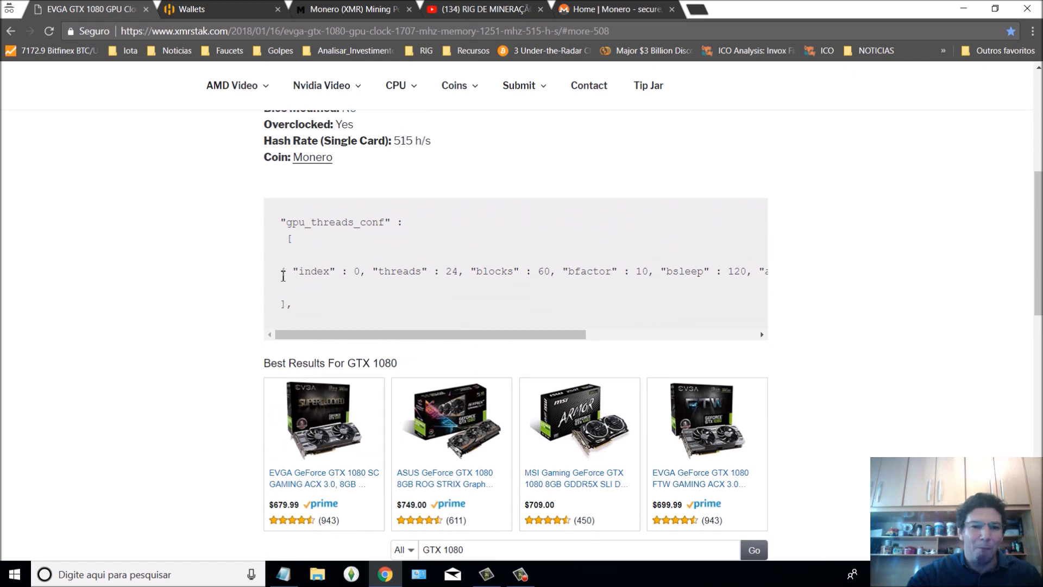
pyautogui.moveTo(283, 276); pyautogui.dragTo(689, 286)
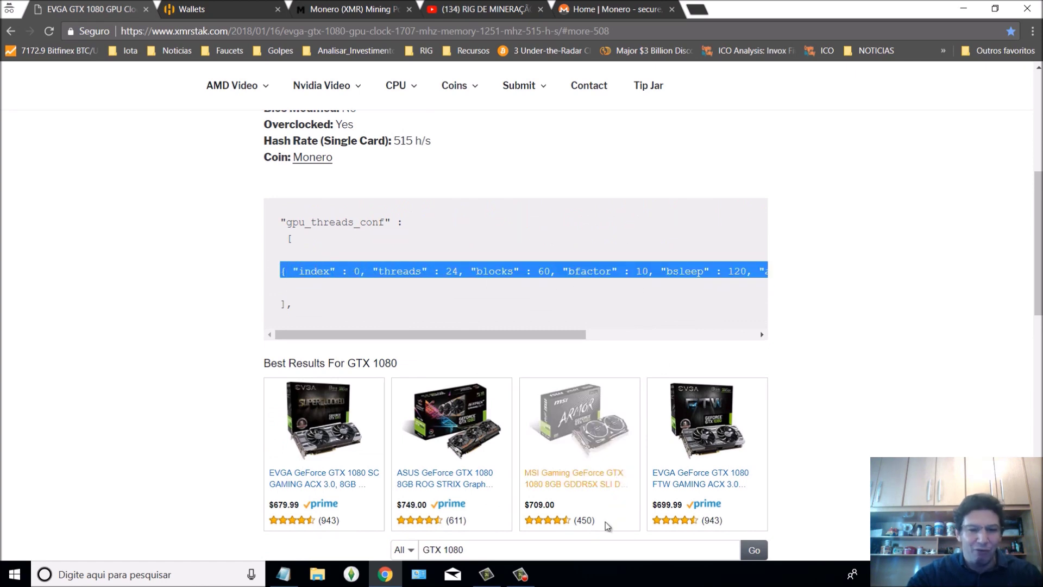
pyautogui.click(283, 575)
# Paste the GTX 1080 entry (threads 24, blocks 60, bsleep 120) after index 3, one setting per line
pyautogui.click(190, 418)
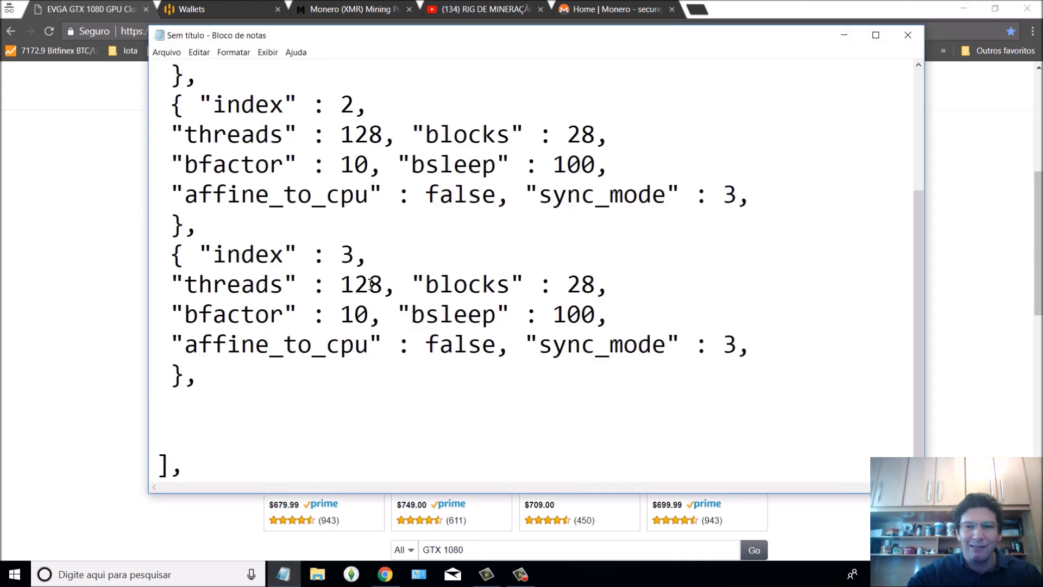
pyautogui.hotkey('ctrl', 'v')
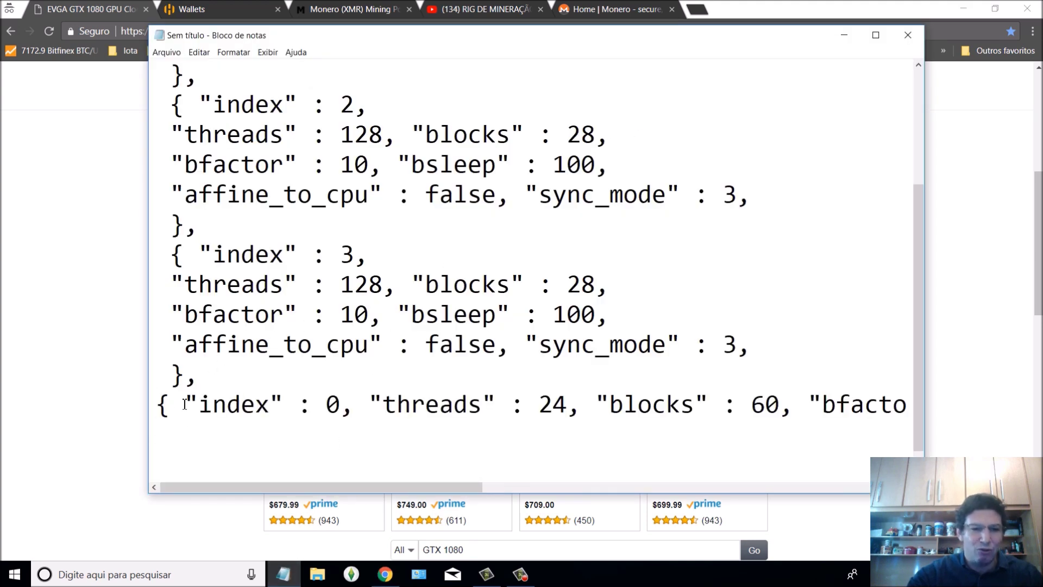
pyautogui.click(162, 411)
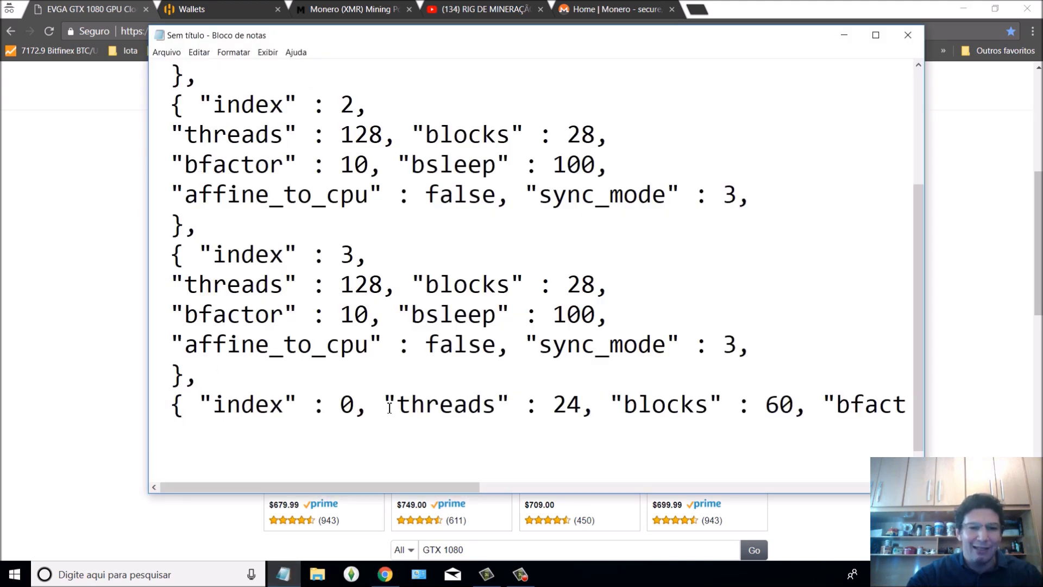
pyautogui.press('Return')
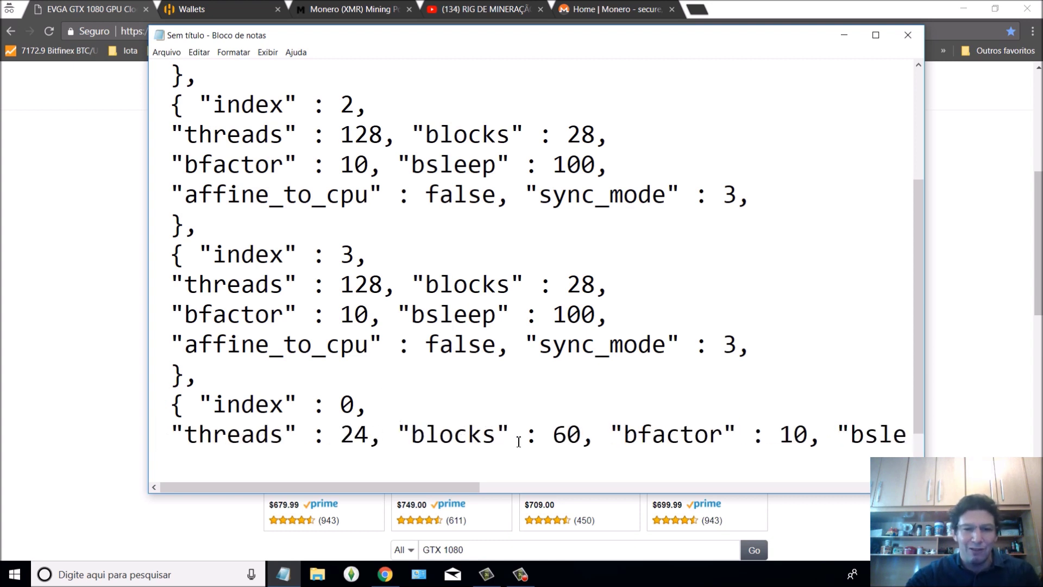
pyautogui.click(605, 437)
pyautogui.press('Return')
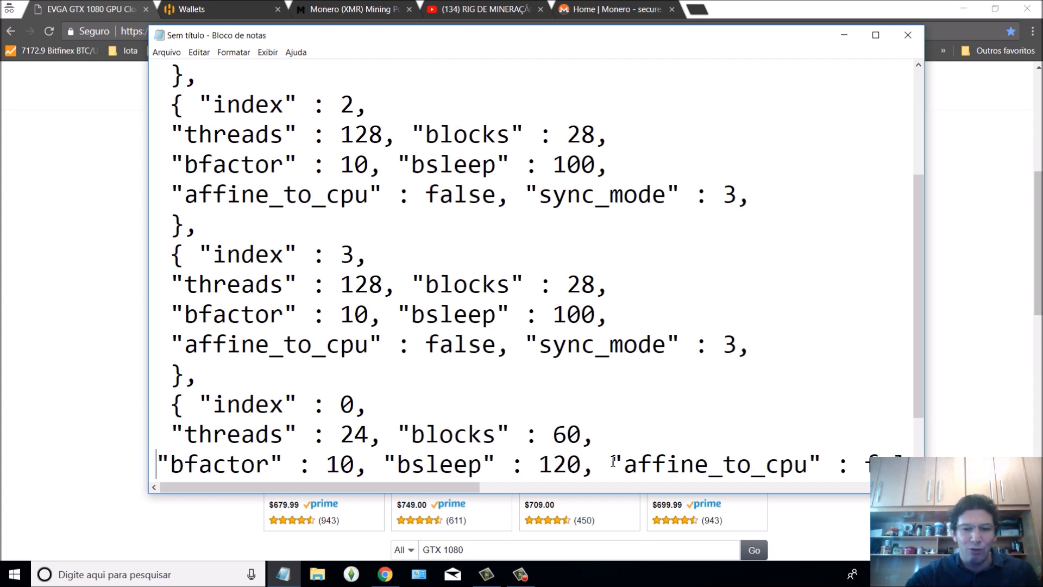
pyautogui.click(614, 462)
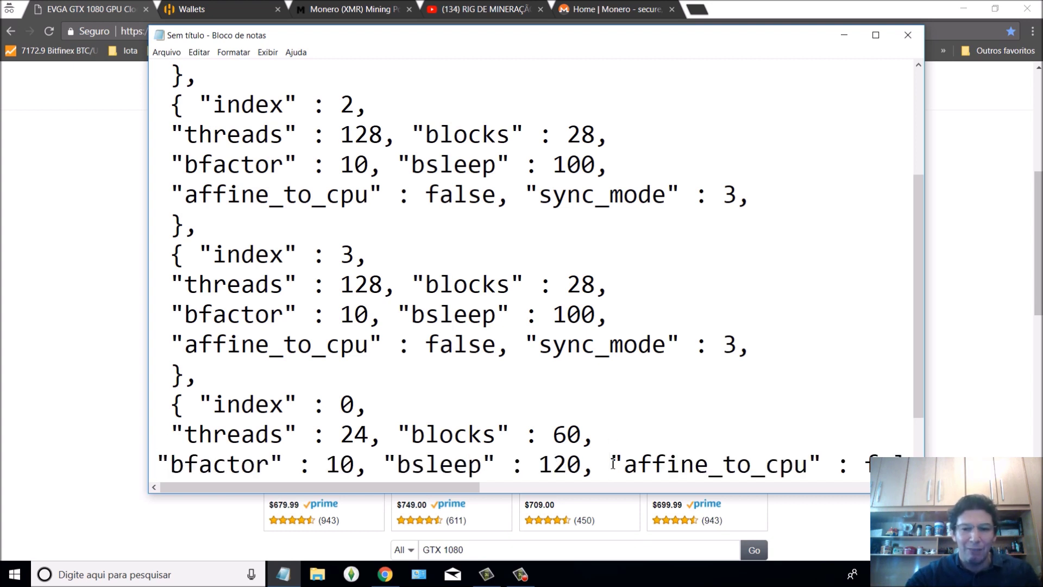
pyautogui.press('Return')
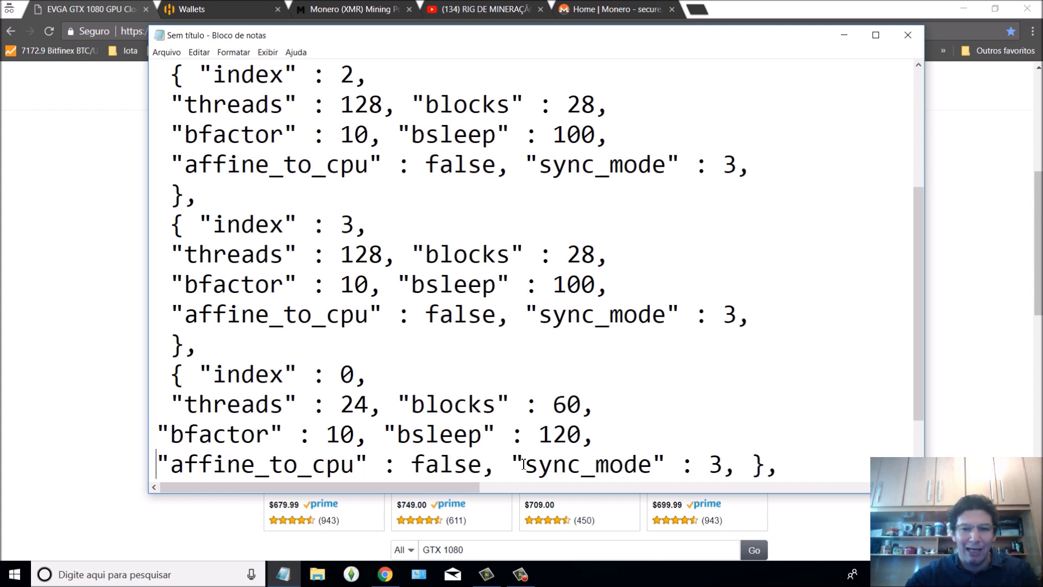
pyautogui.click(740, 478)
pyautogui.press('Return')
# Change the pasted 24-thread GTX 1080 entry's index from 0 to 4
pyautogui.scroll(2, 370, 423)
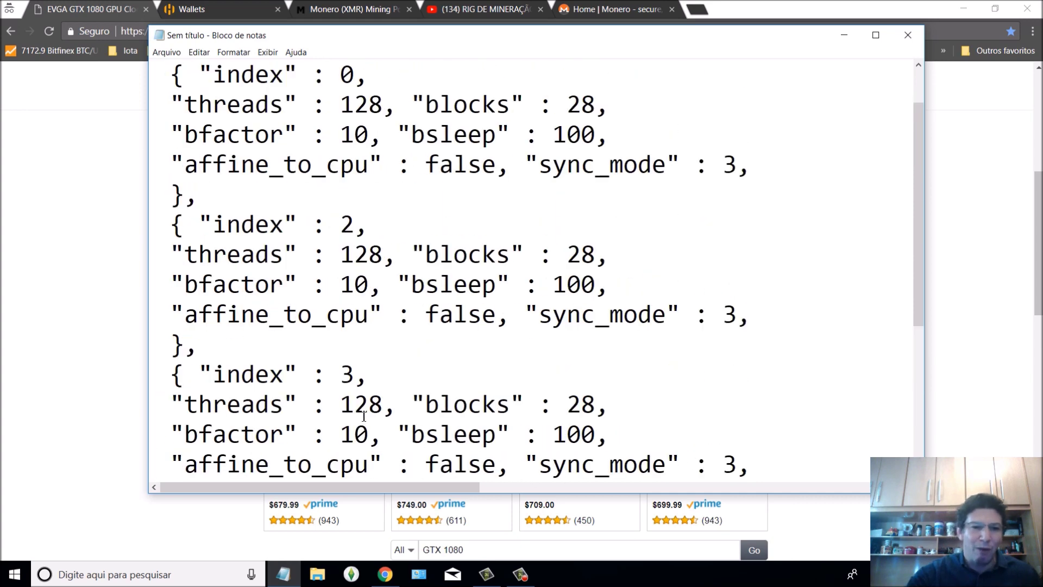
pyautogui.scroll(1, 364, 416)
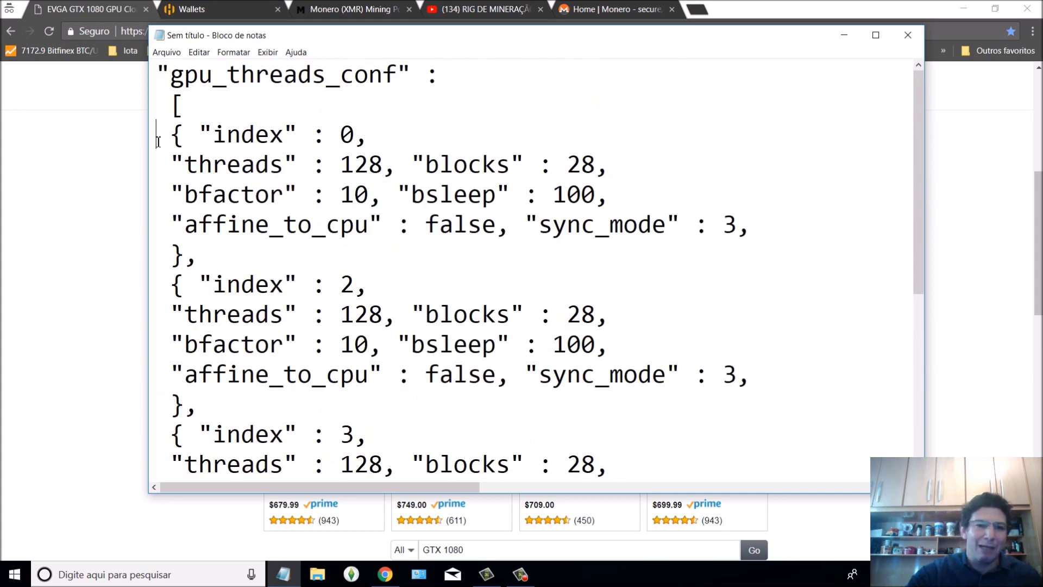
pyautogui.moveTo(158, 142); pyautogui.dragTo(262, 257)
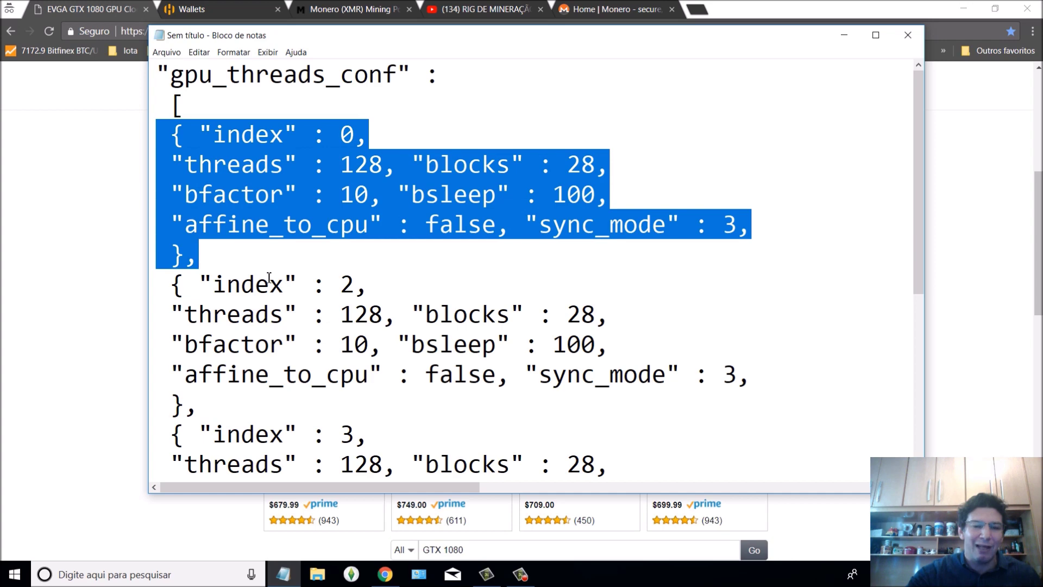
pyautogui.moveTo(158, 283); pyautogui.dragTo(242, 400)
pyautogui.scroll(-2, 244, 398)
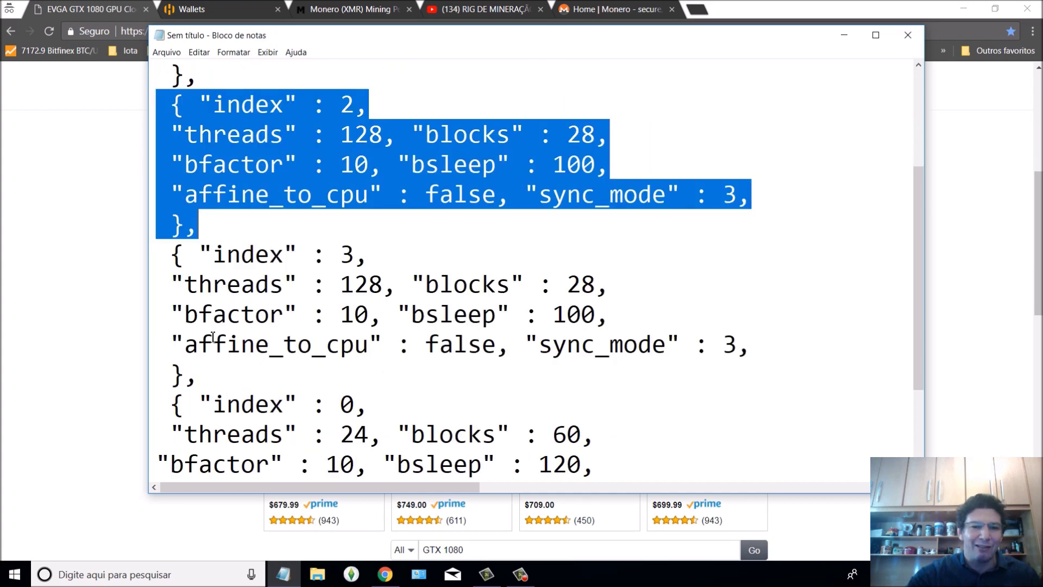
pyautogui.moveTo(159, 256); pyautogui.dragTo(210, 375)
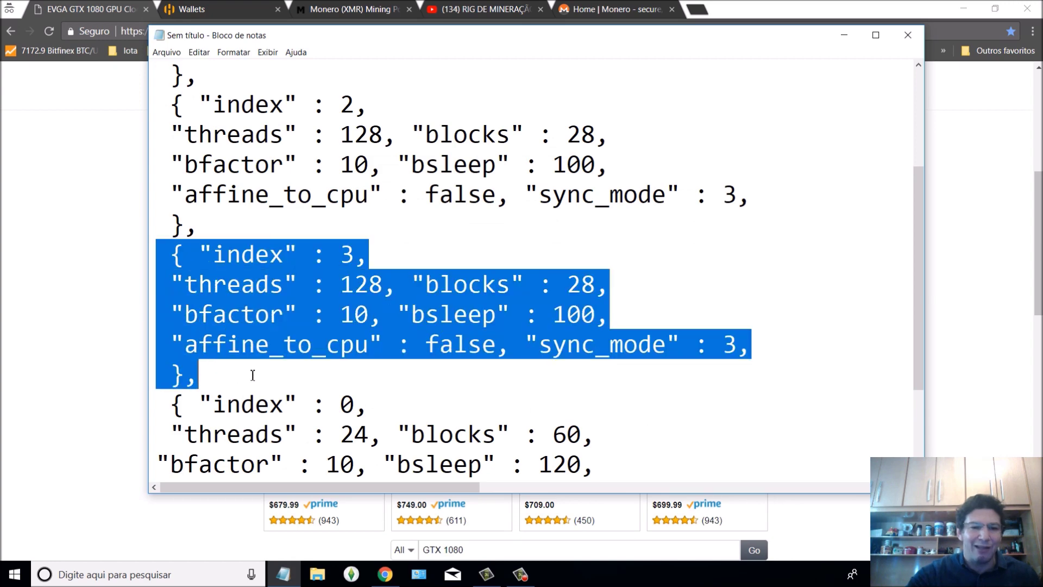
pyautogui.scroll(-2, 253, 375)
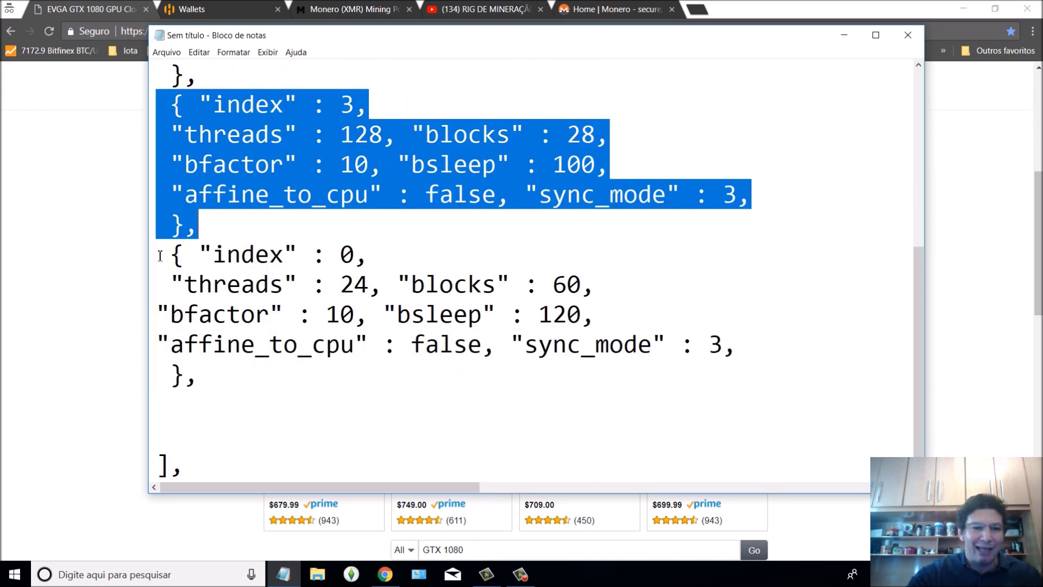
pyautogui.moveTo(160, 256); pyautogui.dragTo(232, 373)
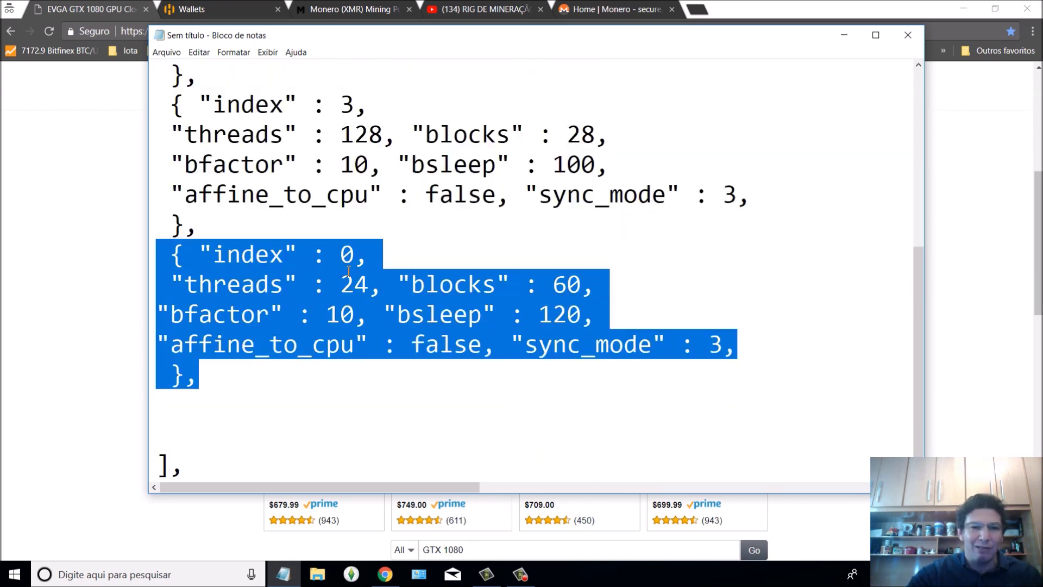
pyautogui.click(351, 254)
pyautogui.press('BackSpace')
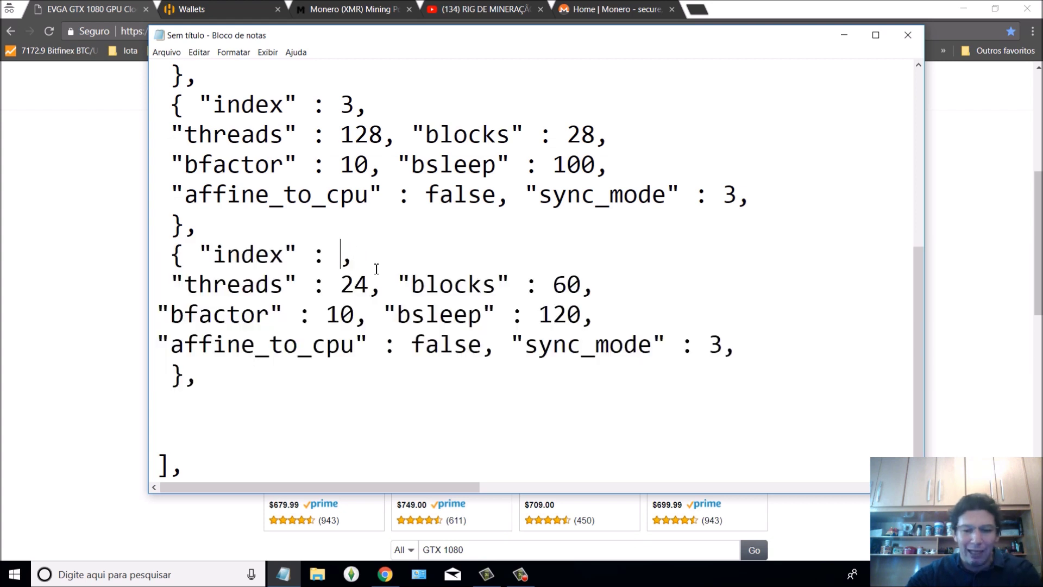
pyautogui.write('4')
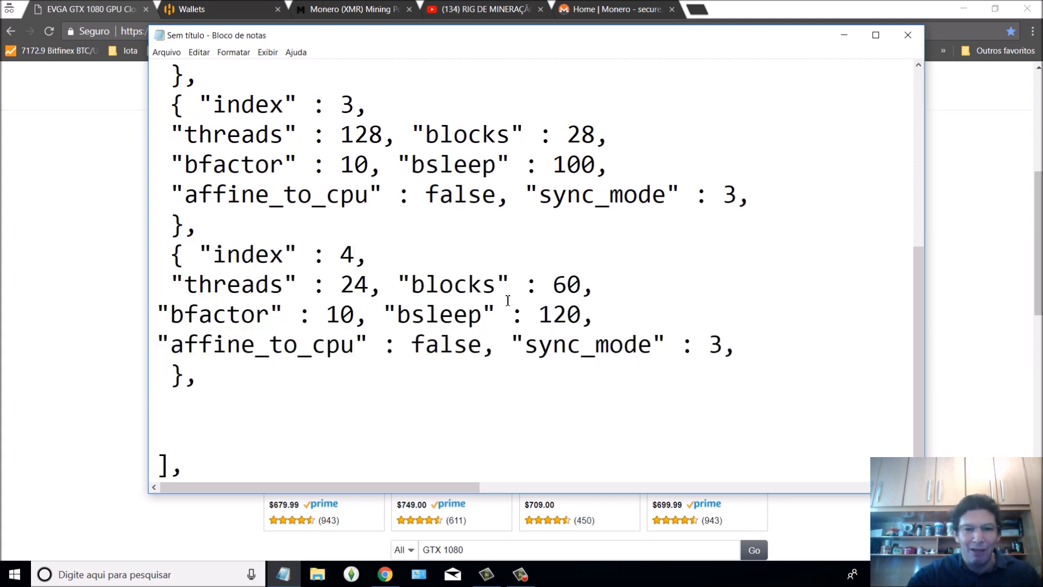
# Add a copy of the index 3 block below it, numbered index 5
pyautogui.moveTo(198, 224); pyautogui.dragTo(122, 119)
pyautogui.hotkey('ctrl', 'c')
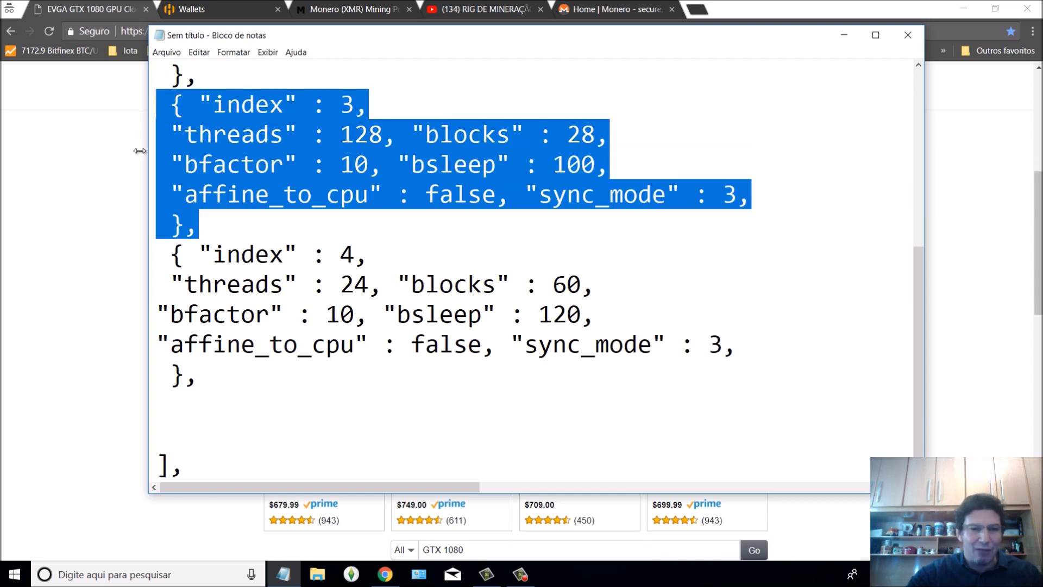
pyautogui.click(189, 407)
pyautogui.hotkey('ctrl', 'v')
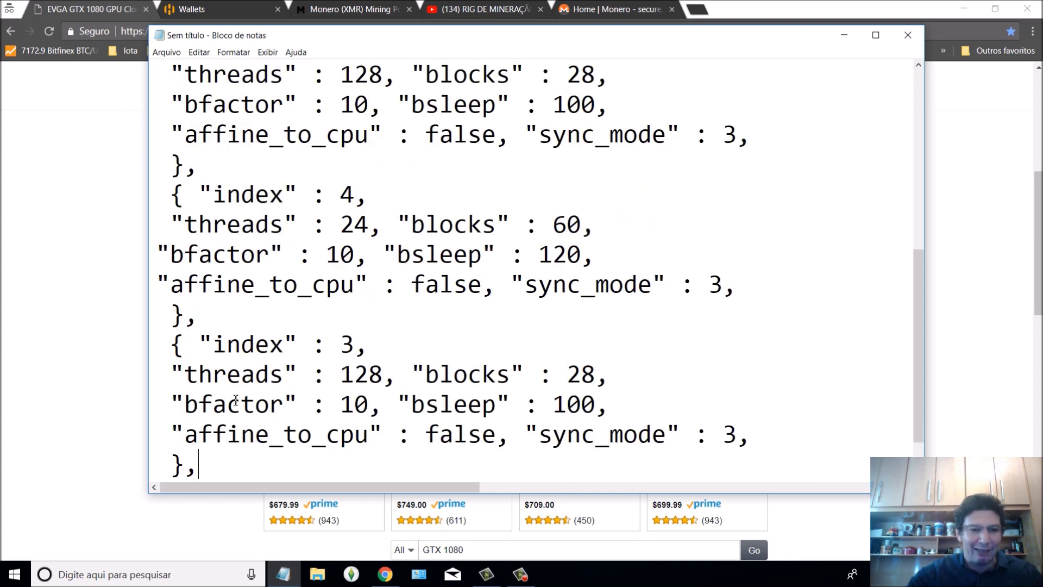
pyautogui.click(355, 346)
pyautogui.press('BackSpace')
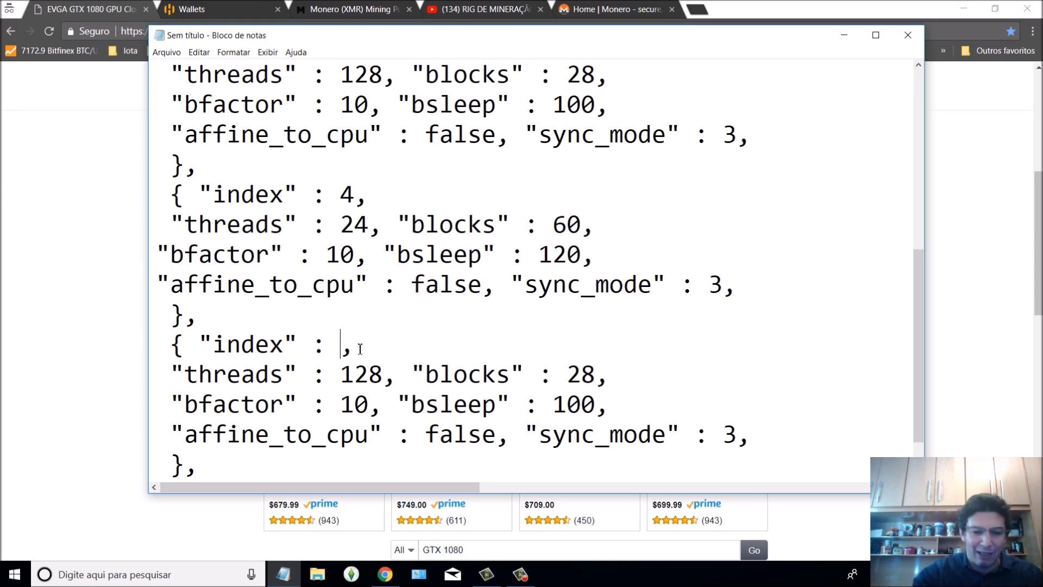
pyautogui.write('5')
# Add another copy of the block before the closing bracket, numbered index 6
pyautogui.scroll(-1, 360, 348)
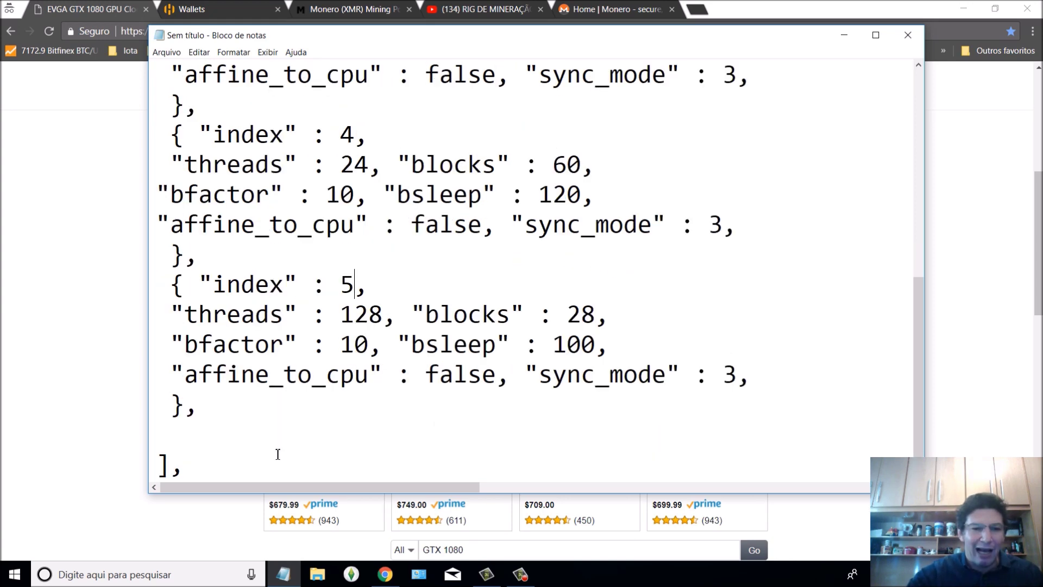
pyautogui.click(229, 423)
pyautogui.hotkey('ctrl', 'v')
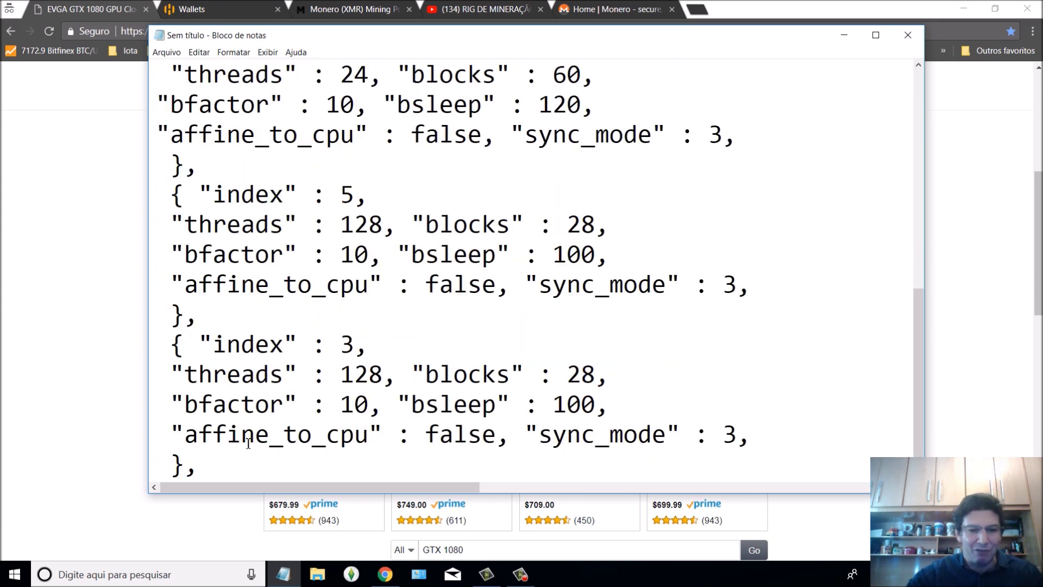
pyautogui.click(354, 348)
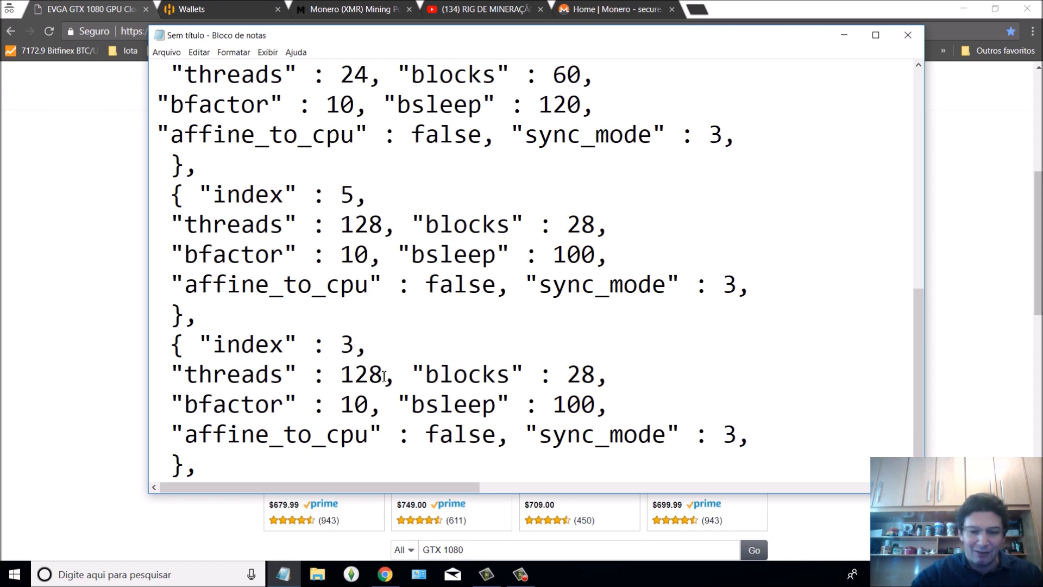
pyautogui.press('BackSpace')
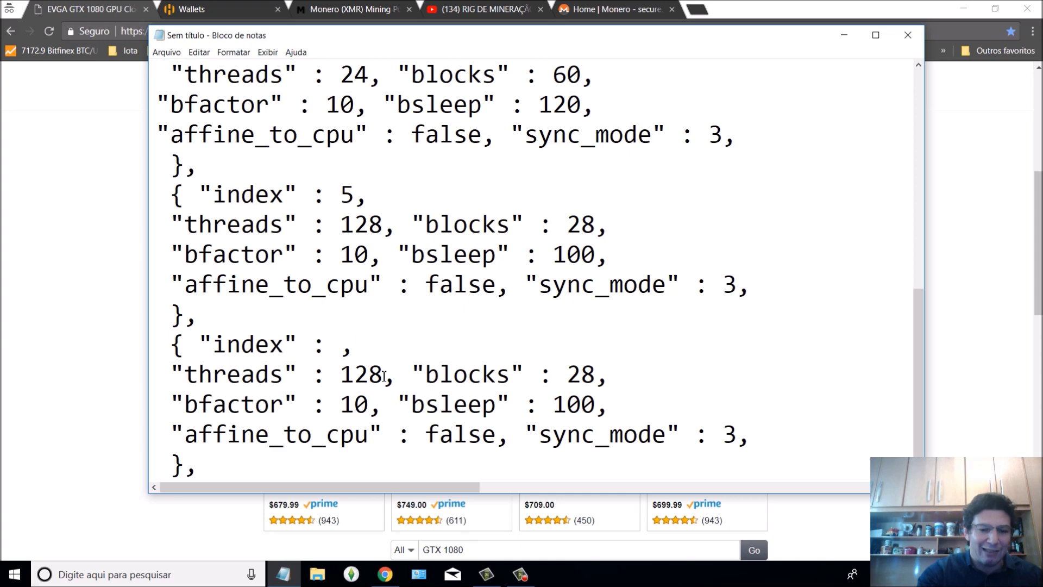
pyautogui.write('6')
pyautogui.scroll(6, 370, 374)
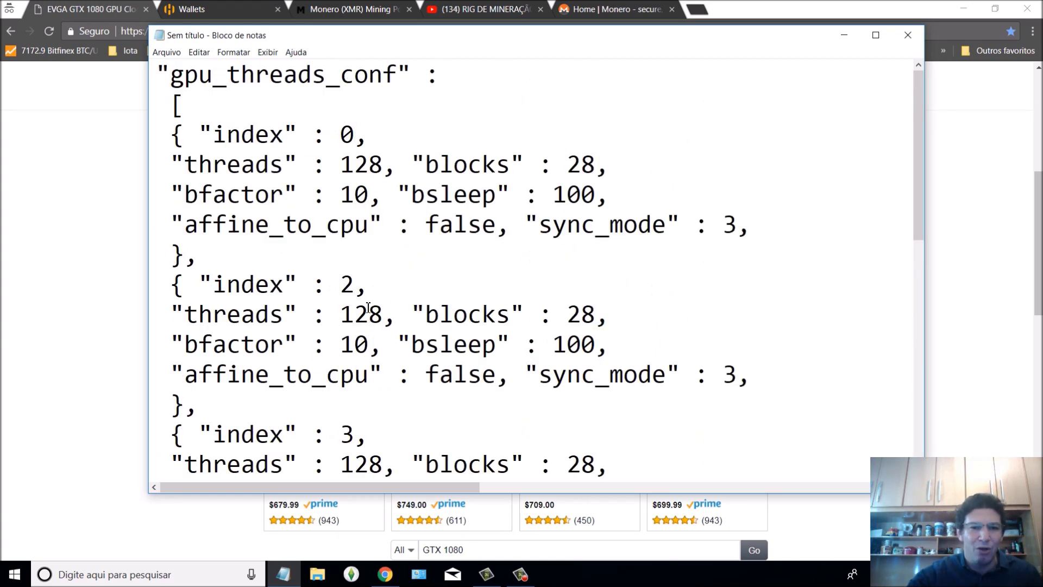
# Renumber the second, third and fourth entries to indexes 1, 2 and 3
pyautogui.click(356, 285)
pyautogui.press('BackSpace')
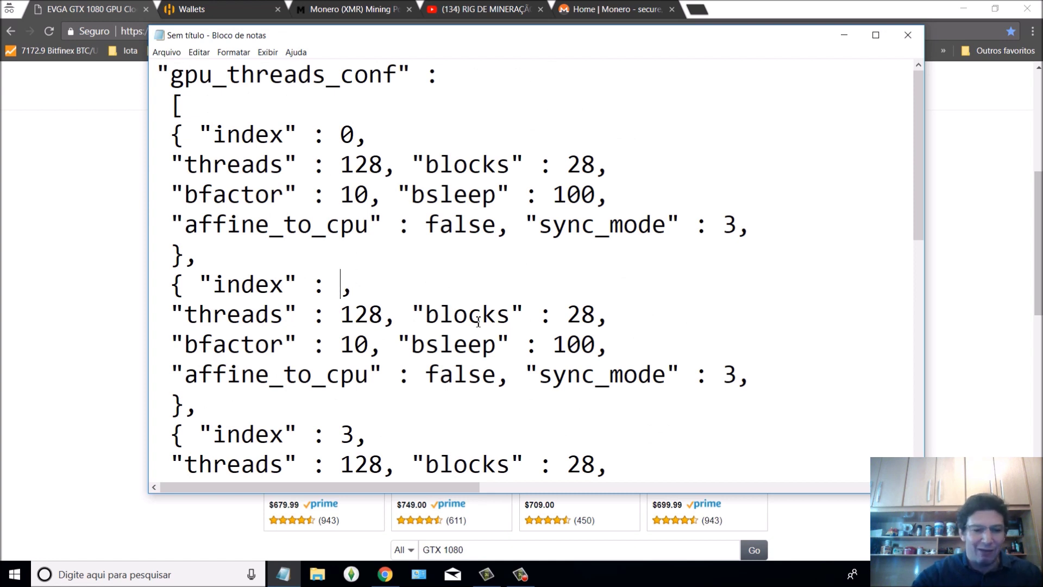
pyautogui.write('1')
pyautogui.click(355, 433)
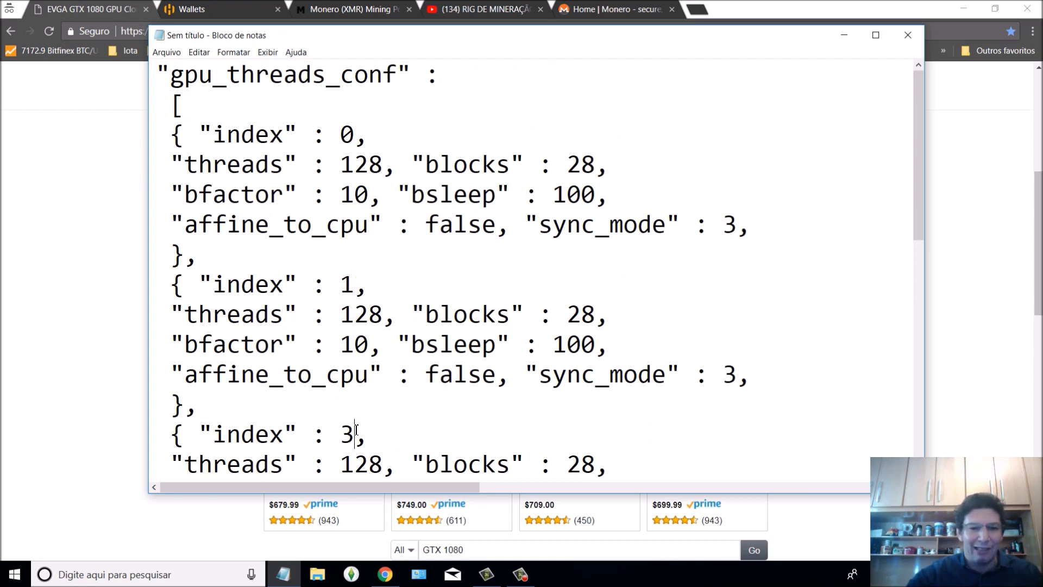
pyautogui.press('BackSpace')
pyautogui.write('1')
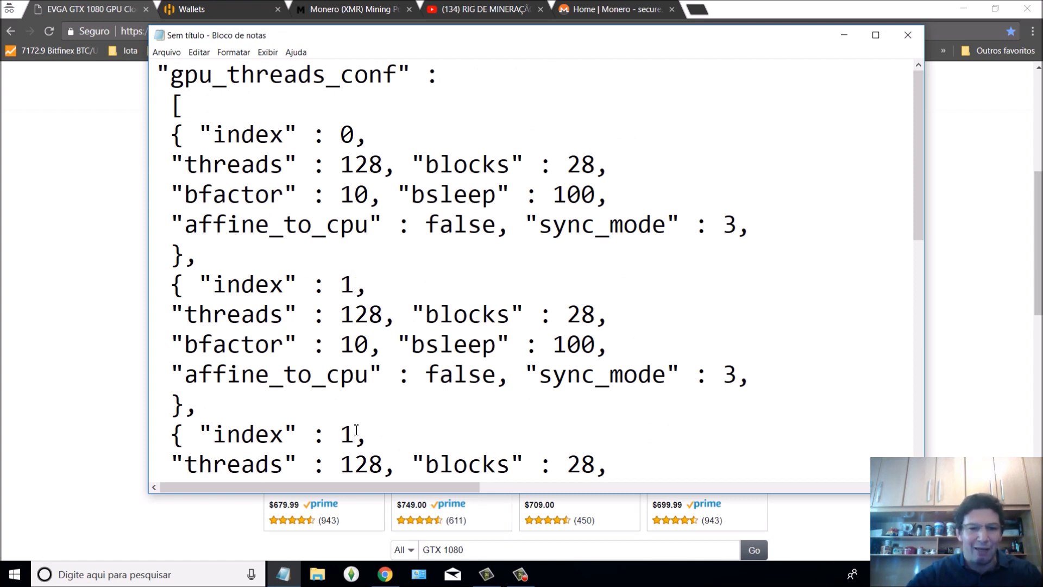
pyautogui.press('BackSpace')
pyautogui.write('2')
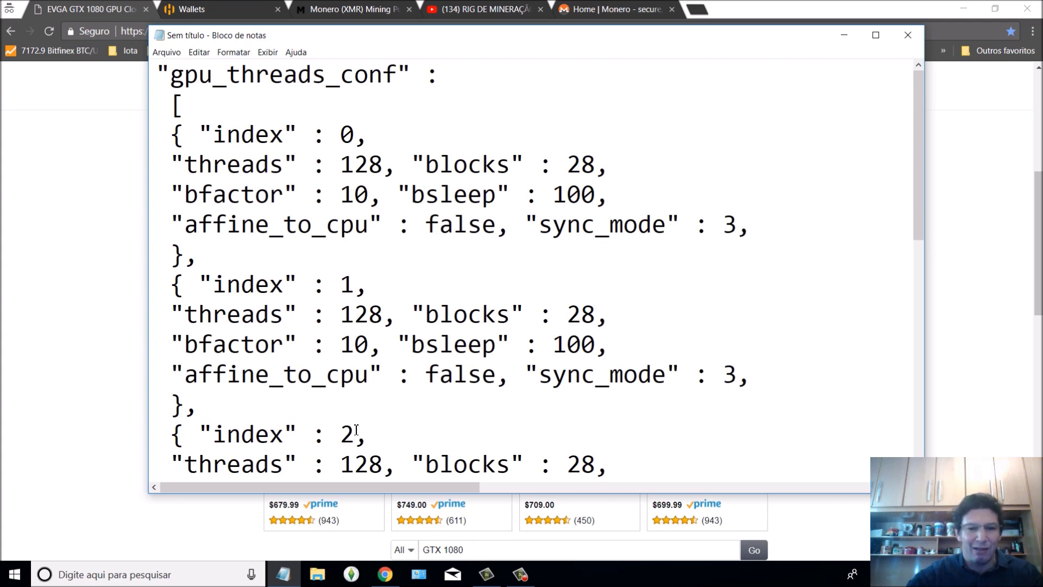
pyautogui.scroll(-3, 334, 448)
pyautogui.click(359, 318)
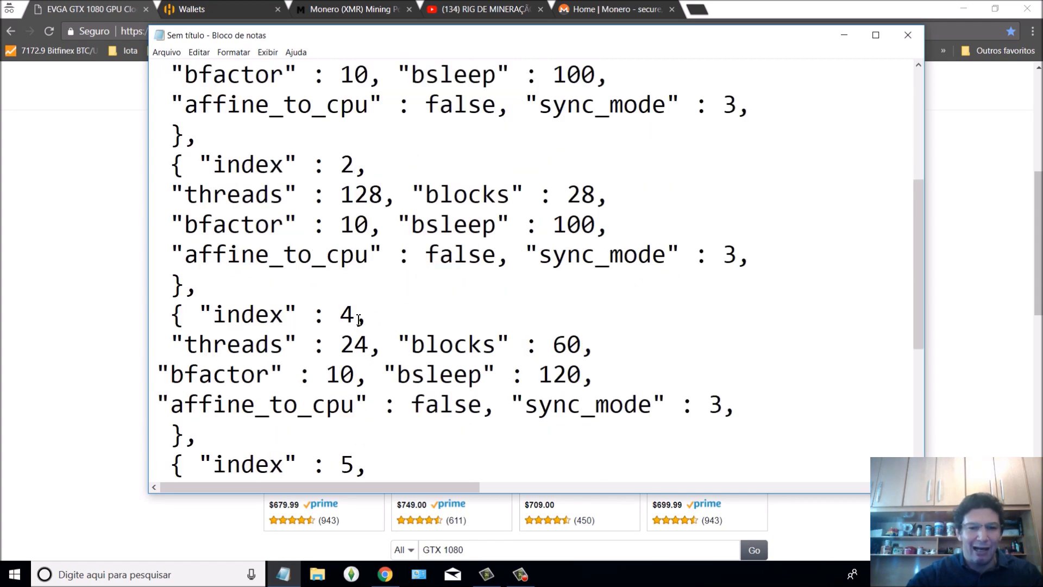
pyautogui.press('BackSpace')
pyautogui.write('3')
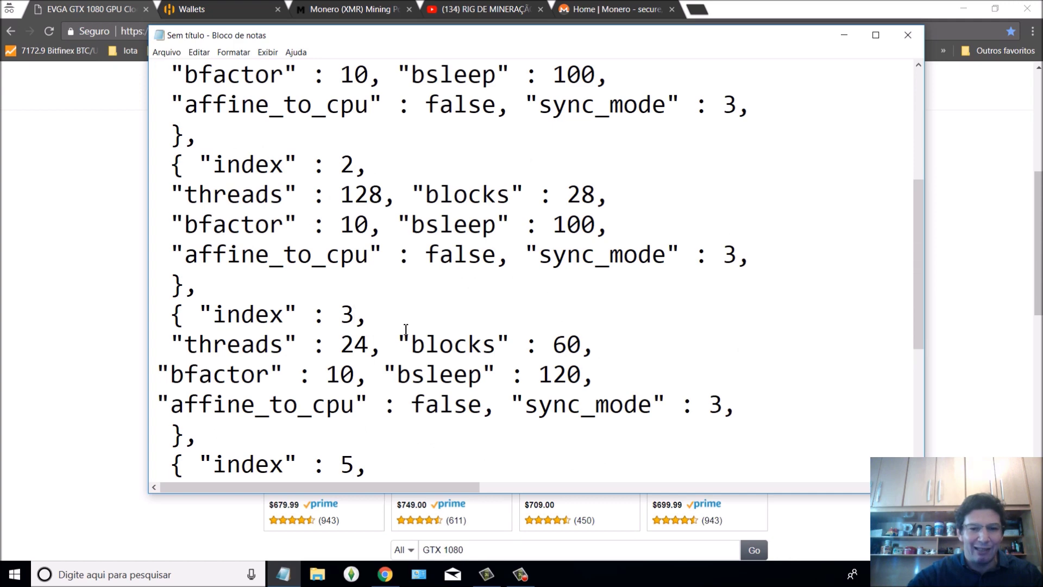
# Renumber the next two entries from 5 and 6 to indexes 4 and 5
pyautogui.scroll(-1, 396, 352)
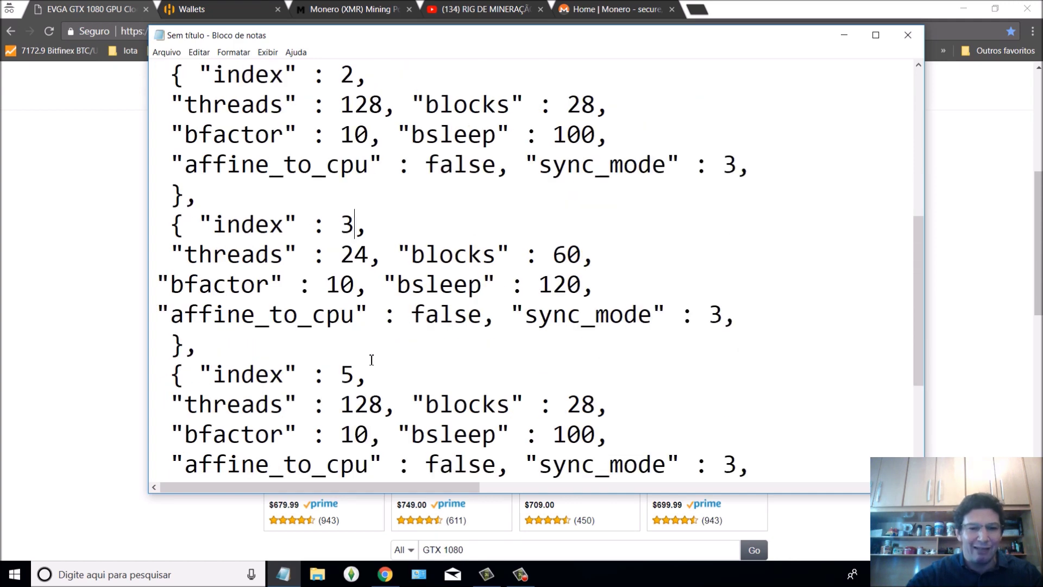
pyautogui.click(354, 381)
pyautogui.press('BackSpace')
pyautogui.write('4')
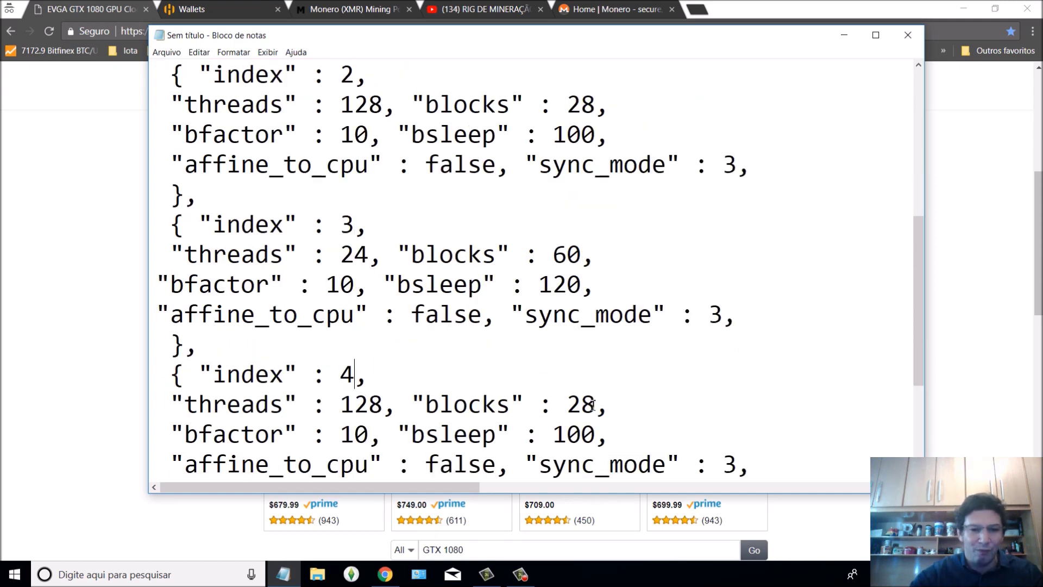
pyautogui.scroll(-2, 583, 416)
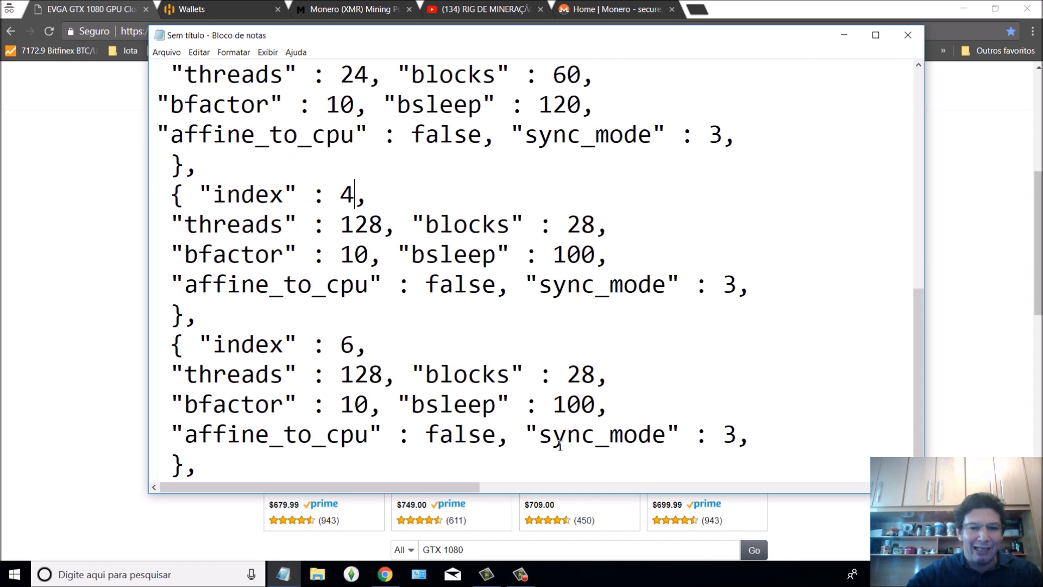
pyautogui.click(360, 349)
pyautogui.press('BackSpace')
pyautogui.write('5')
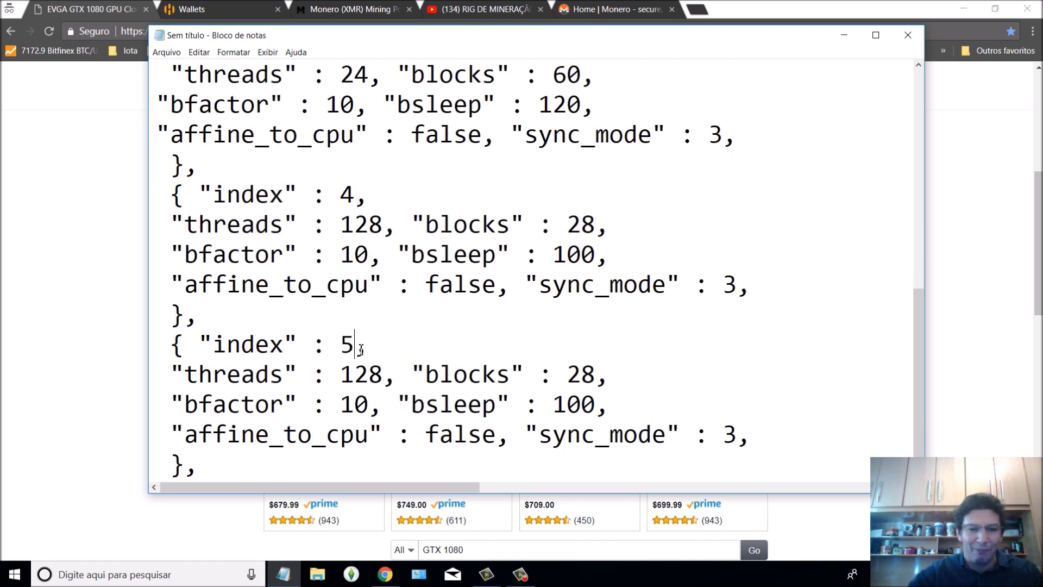
pyautogui.scroll(-1, 315, 367)
# Paste a copy of the index 5 entry at the end, numbered index 6
pyautogui.click(216, 446)
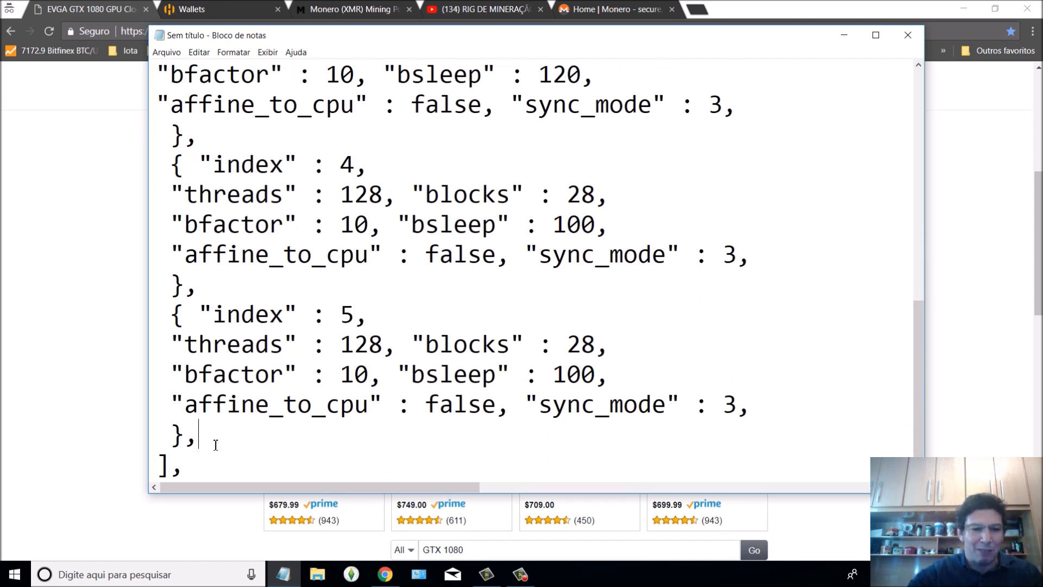
pyautogui.scroll(-1, 216, 446)
pyautogui.moveTo(211, 416); pyautogui.dragTo(127, 294)
pyautogui.hotkey('ctrl', 'c')
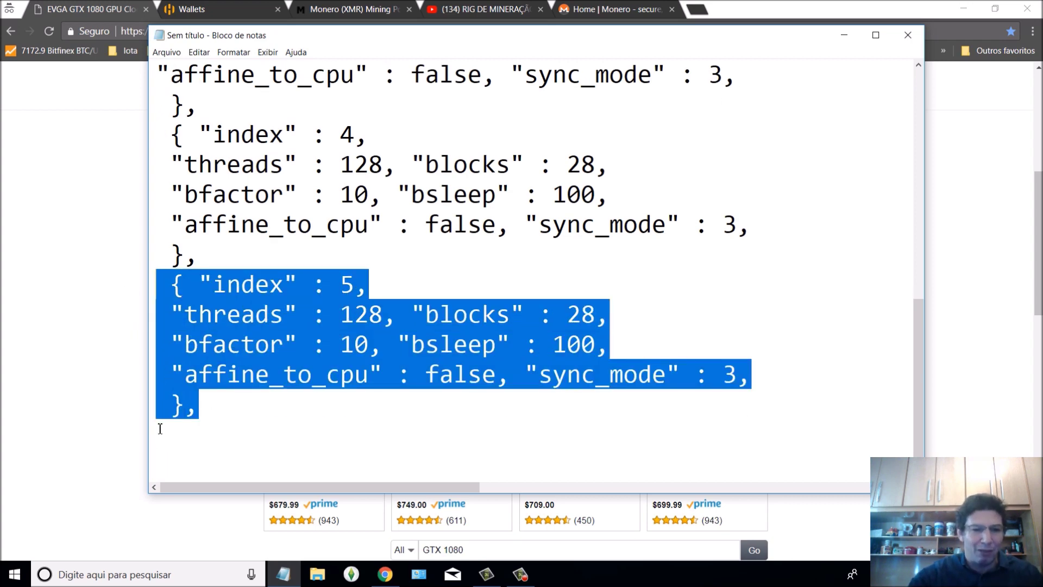
pyautogui.click(266, 452)
pyautogui.hotkey('ctrl', 'v')
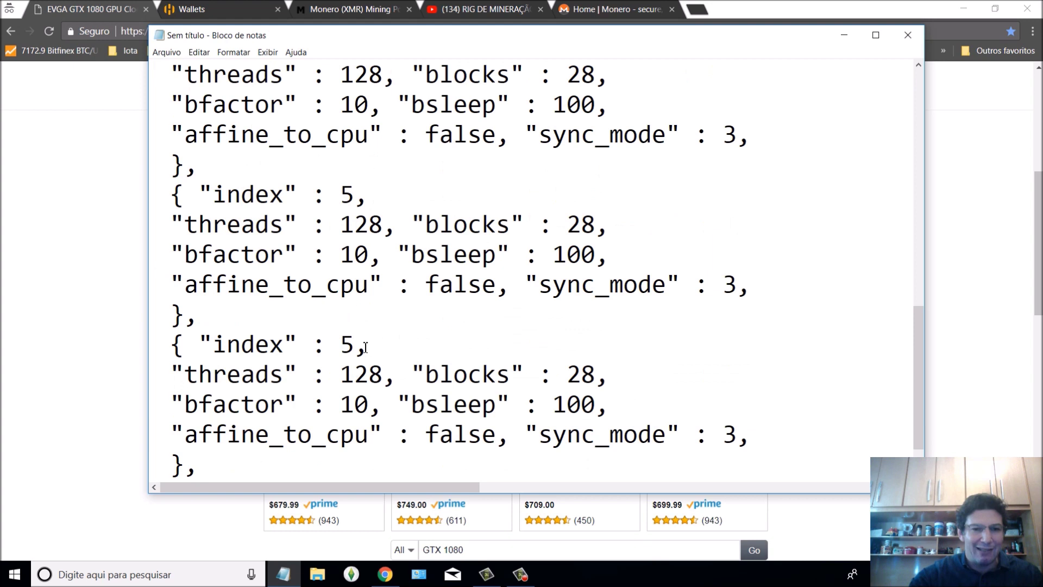
pyautogui.press('BackSpace')
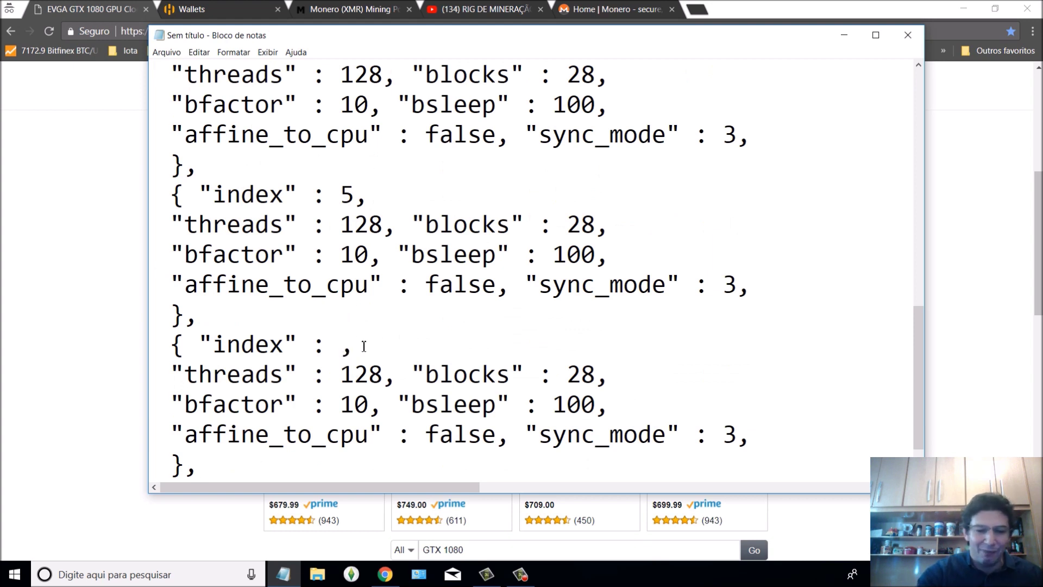
pyautogui.write('6')
# Paste one more copy above the closing bracket, numbered index 7
pyautogui.scroll(-1, 326, 380)
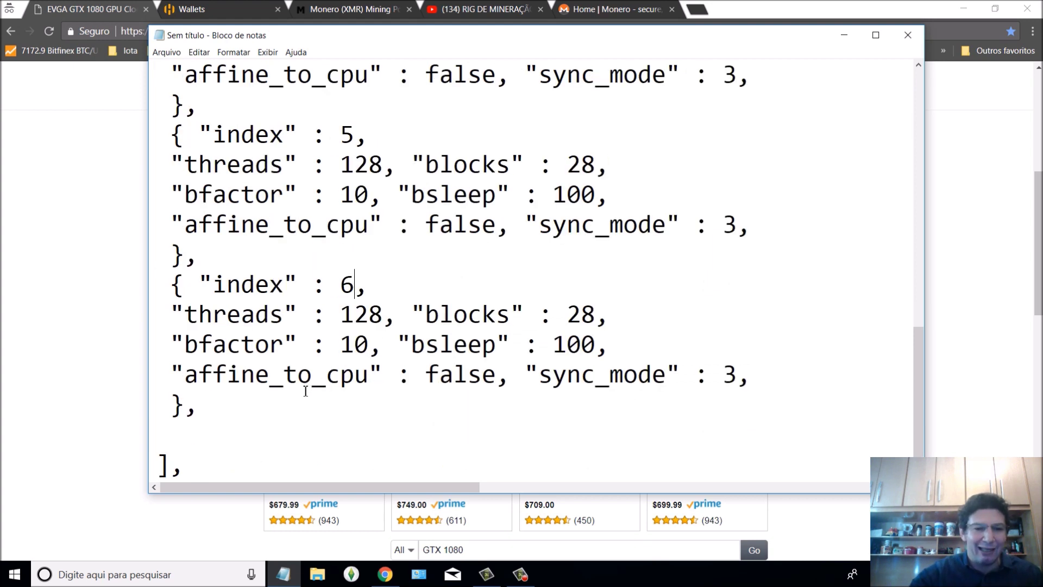
pyautogui.click(253, 431)
pyautogui.hotkey('ctrl', 'v')
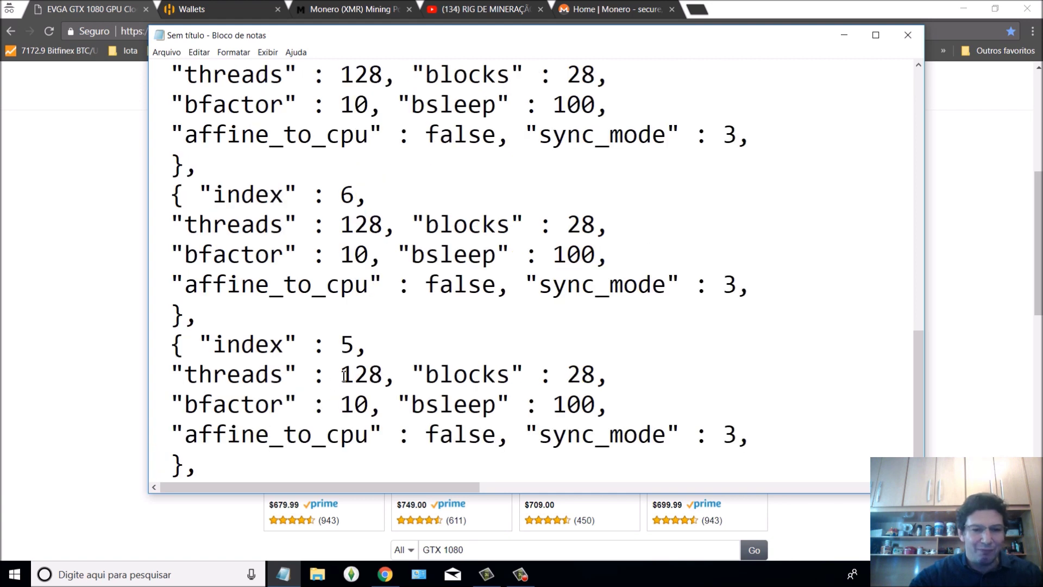
pyautogui.click(358, 347)
pyautogui.press('BackSpace')
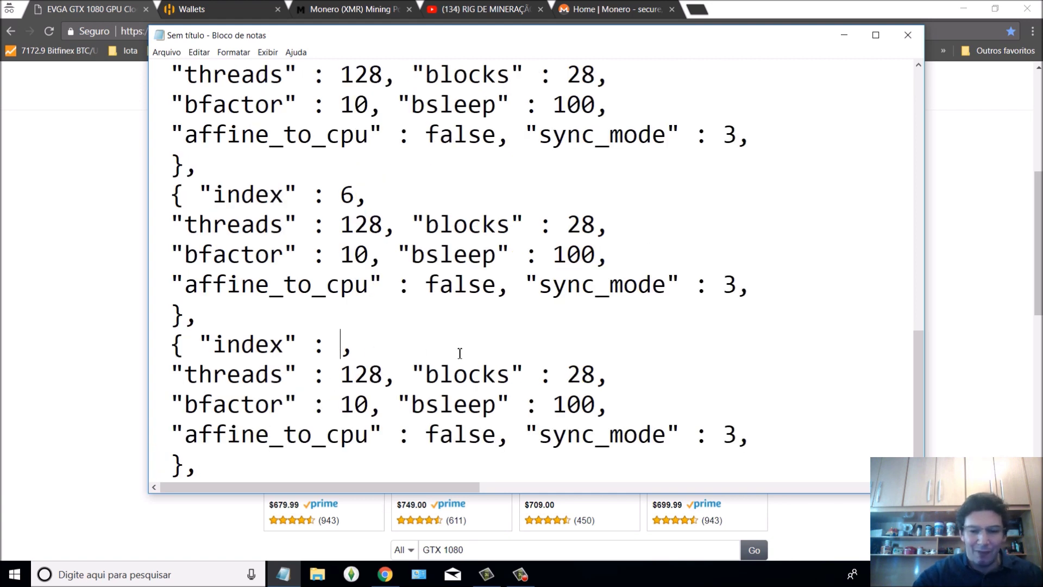
pyautogui.write('7')
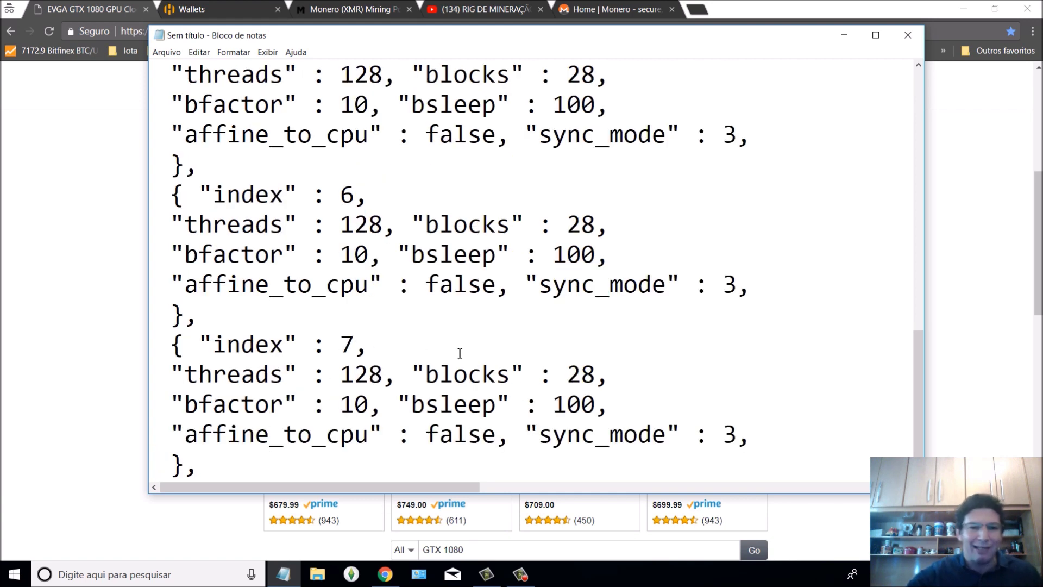
# Check that the entries are numbered 0 through 7 down to the end of the list
pyautogui.scroll(4, 460, 354)
pyautogui.scroll(5, 460, 354)
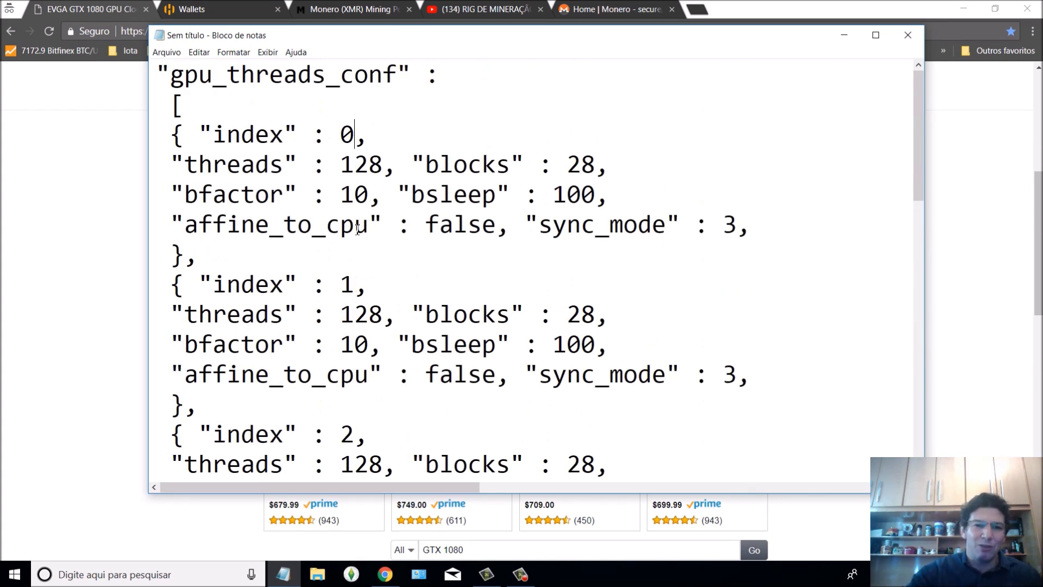
pyautogui.click(354, 435)
pyautogui.scroll(-3, 365, 438)
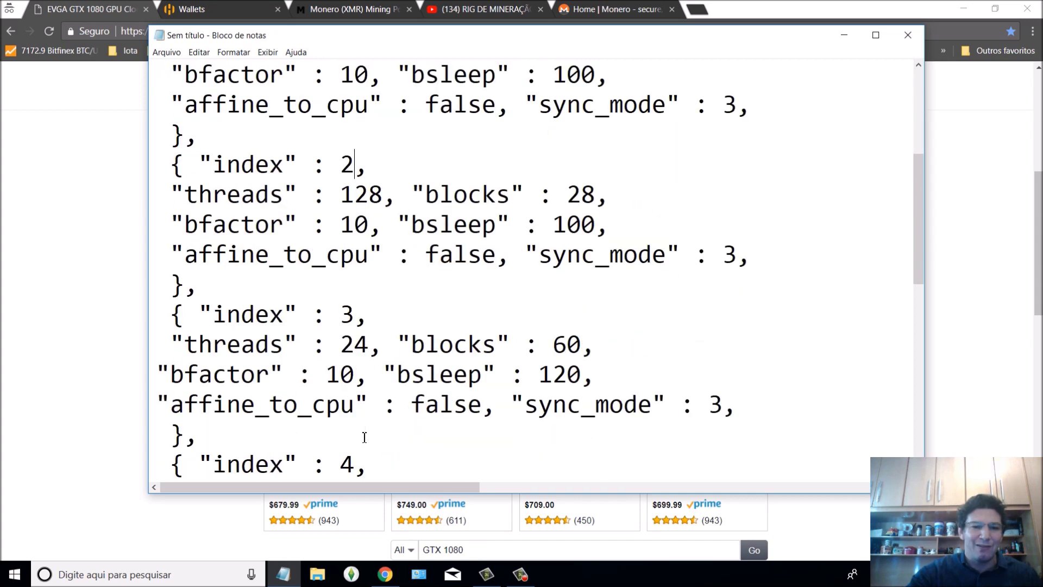
pyautogui.scroll(-1, 369, 365)
pyautogui.click(369, 375)
pyautogui.scroll(-2, 369, 375)
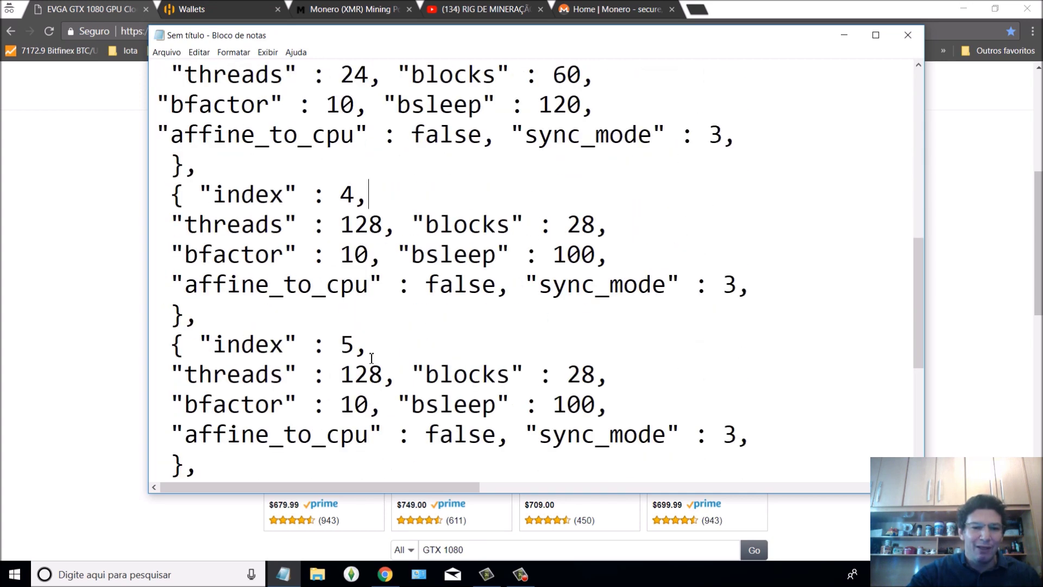
pyautogui.click(372, 356)
pyautogui.scroll(-1, 371, 359)
pyautogui.click(374, 403)
pyautogui.scroll(-1, 385, 412)
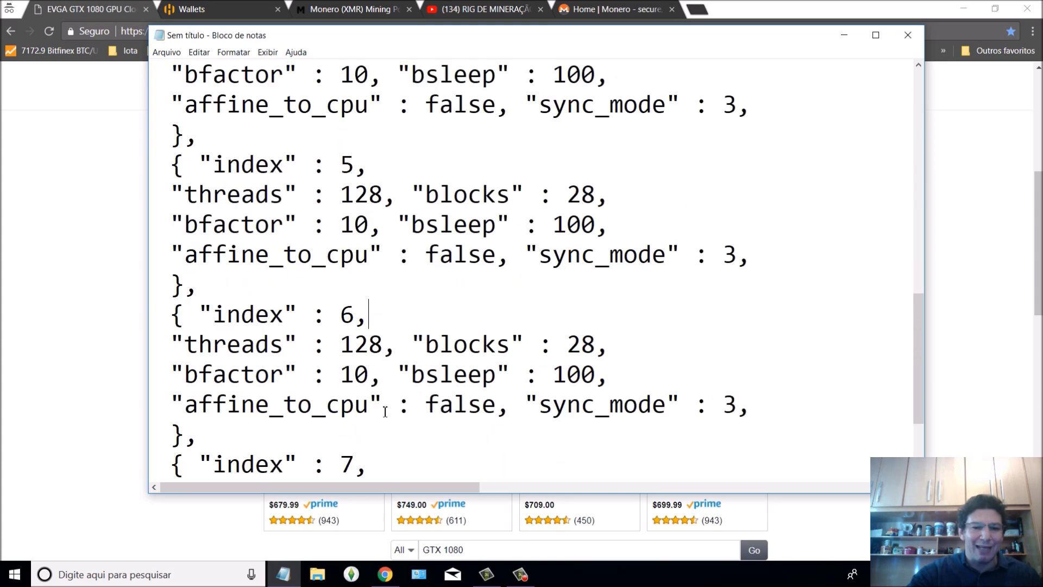
pyautogui.scroll(-1, 386, 412)
pyautogui.scroll(-1, 382, 394)
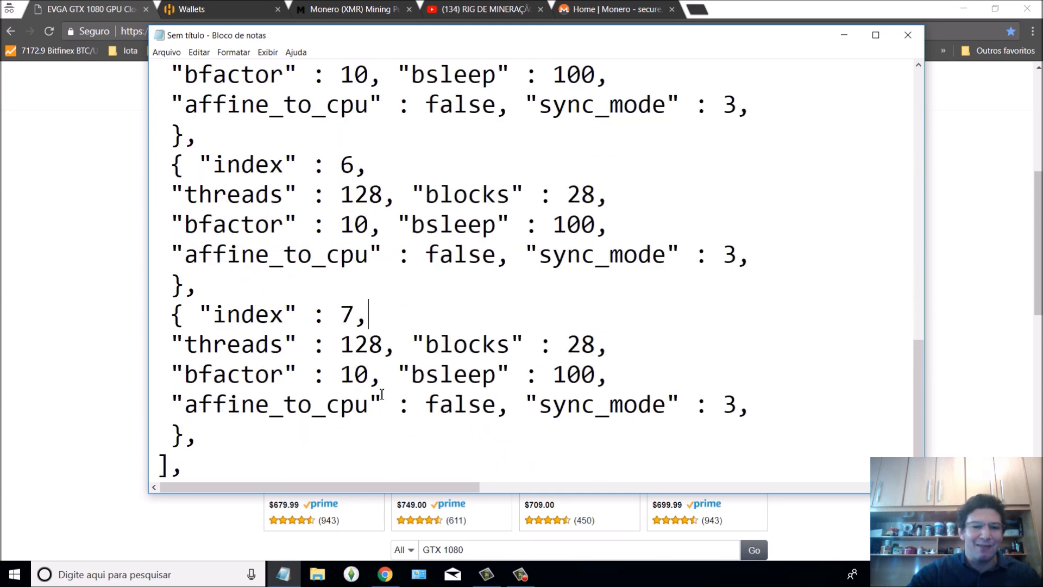
pyautogui.click(237, 433)
pyautogui.scroll(7, 282, 380)
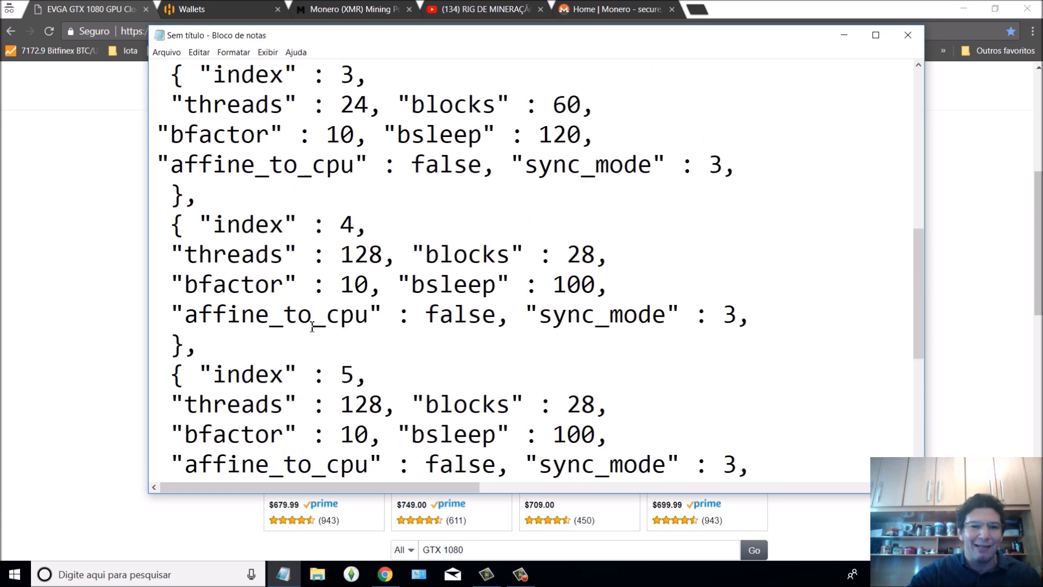
pyautogui.scroll(3, 312, 326)
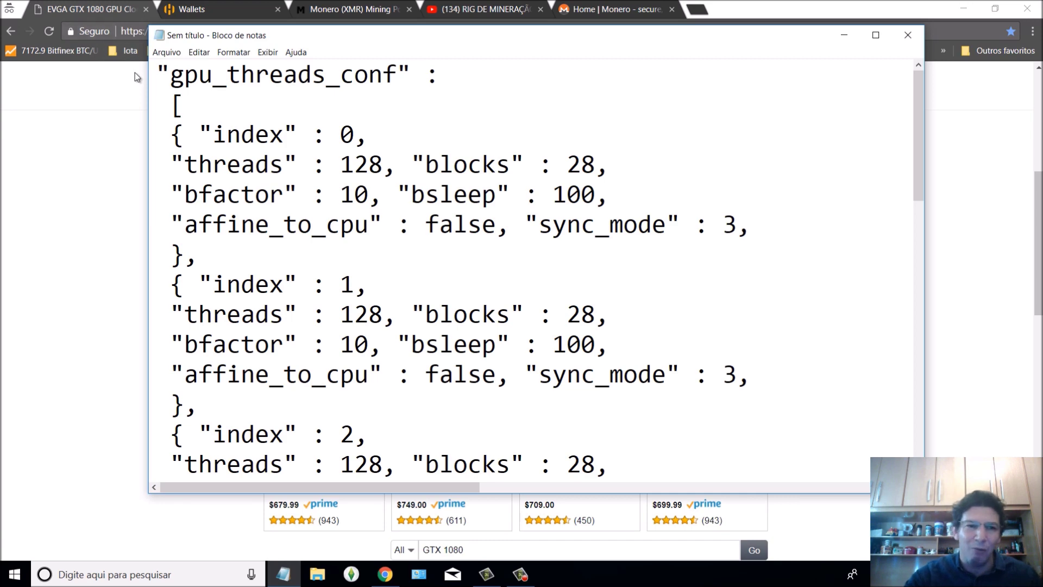
# Paste the whole eight-GPU gpu_threads_conf text into the wallet's Nvidia config override
pyautogui.moveTo(156, 73); pyautogui.dragTo(233, 495)
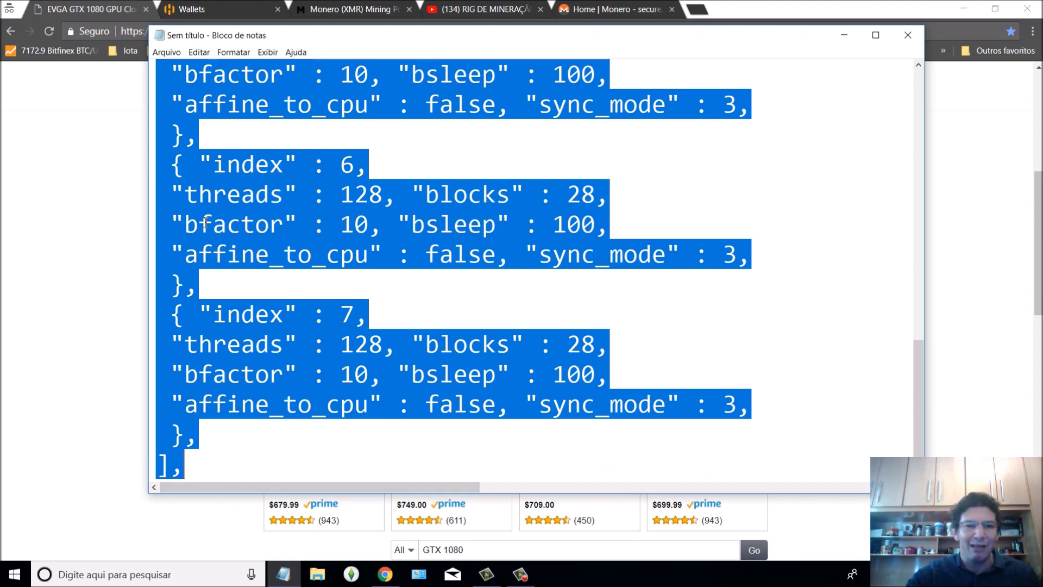
pyautogui.click(113, 220)
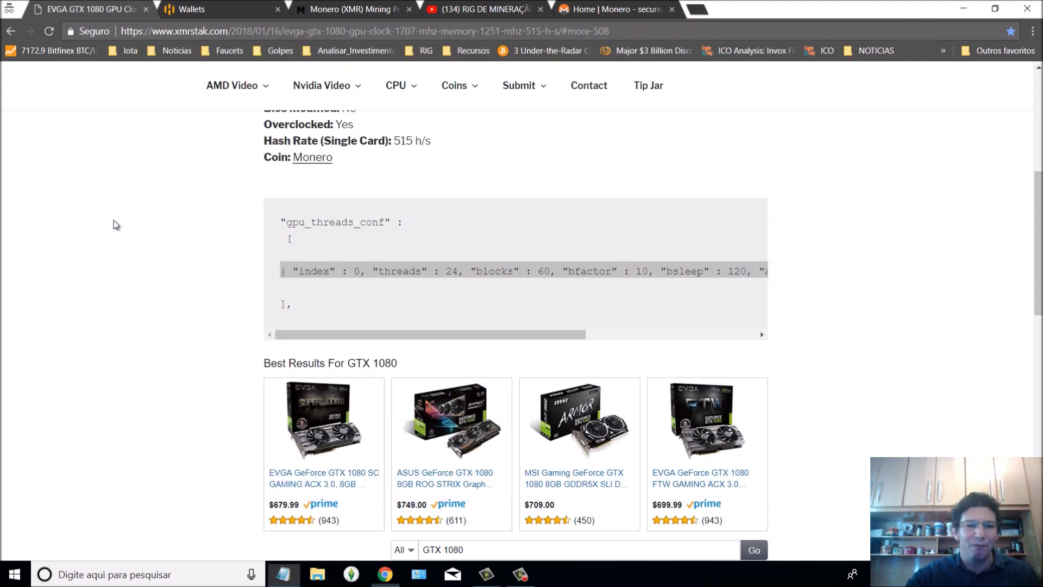
pyautogui.click(203, 9)
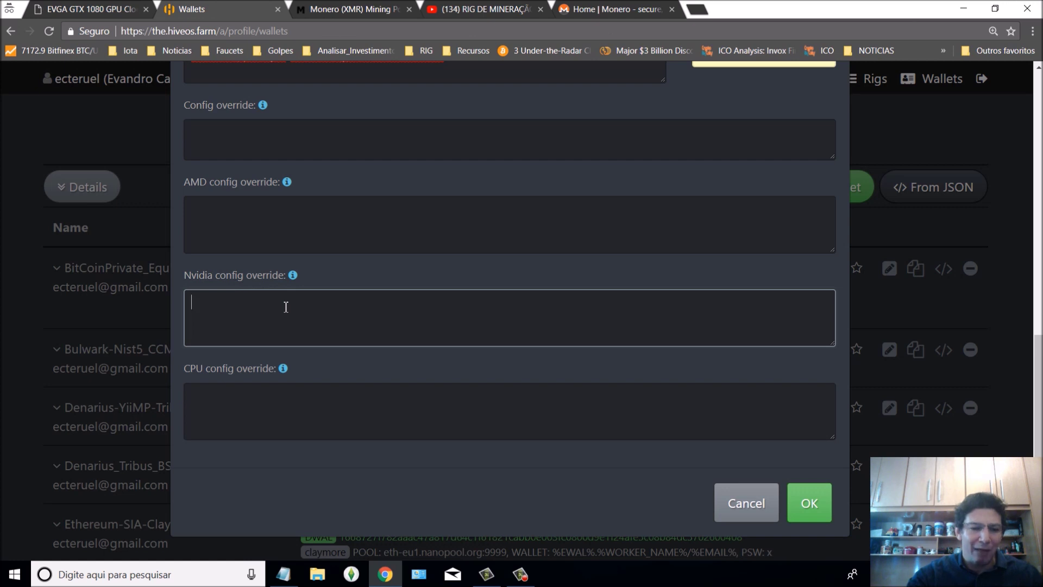
pyautogui.hotkey('ctrl', 'v')
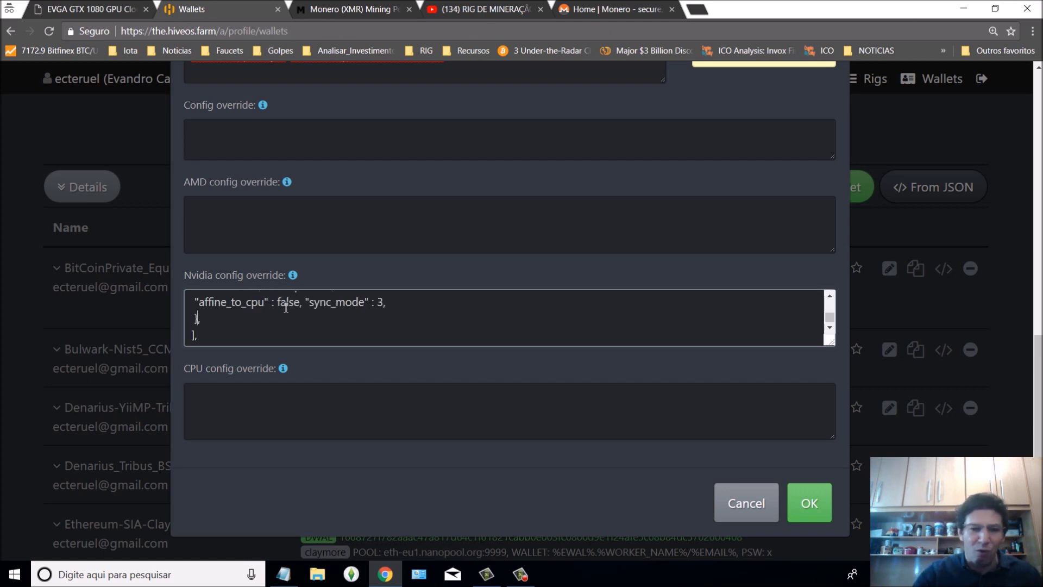
# Step through the pasted config from index 0 to the closing bracket to verify it
pyautogui.scroll(5, 286, 308)
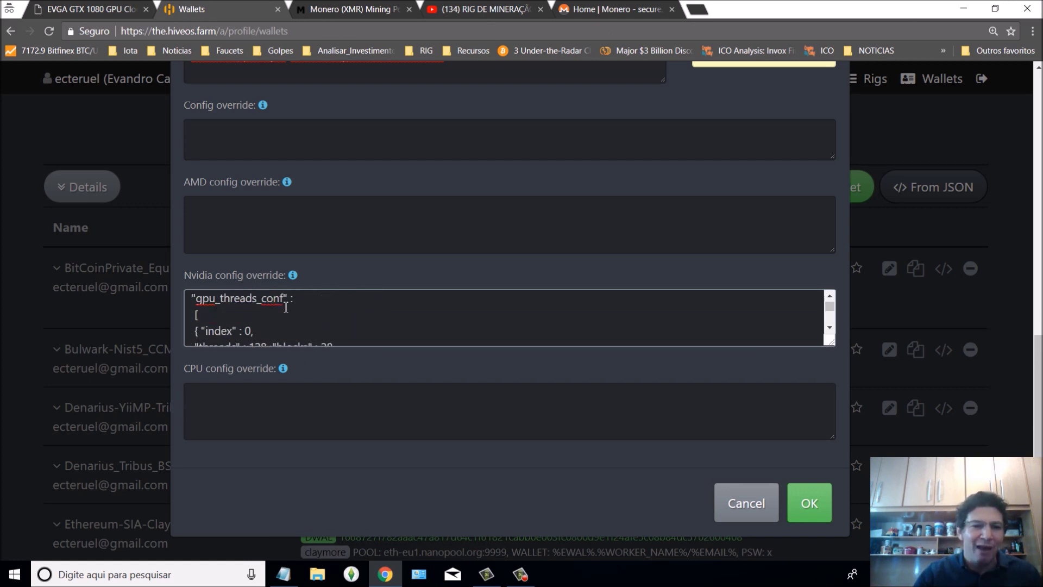
pyautogui.press('Down')
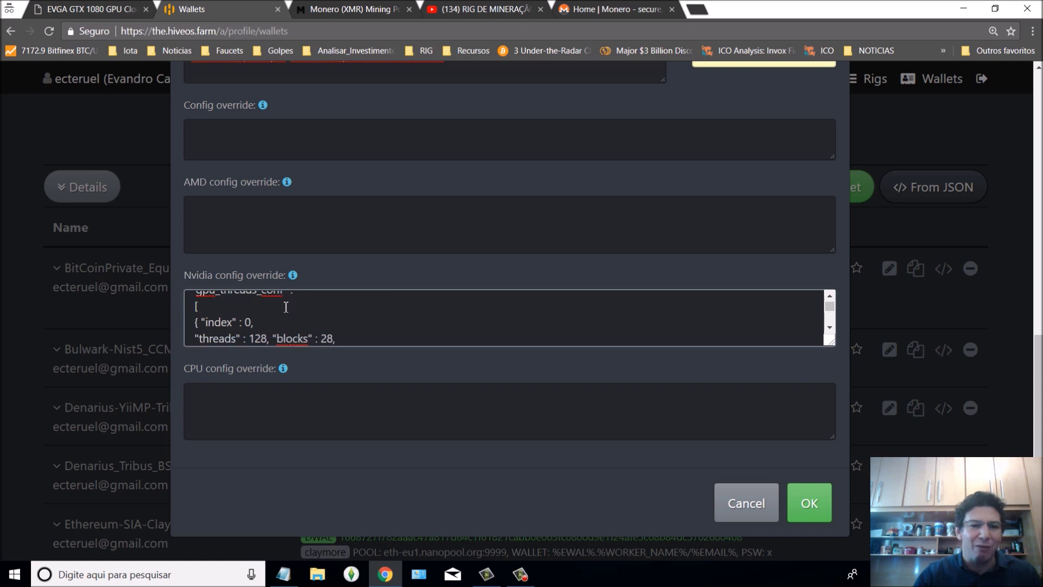
pyautogui.press('Down')
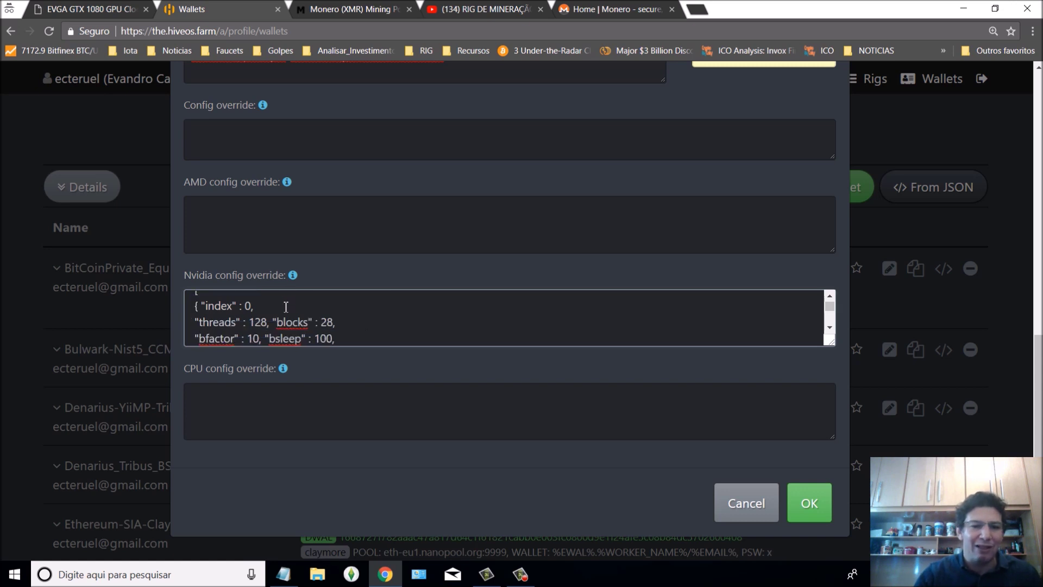
pyautogui.press('Down')
pyautogui.press('Down')
pyautogui.press('Down')
pyautogui.press('Down')
pyautogui.press('Down')
pyautogui.press('Down')
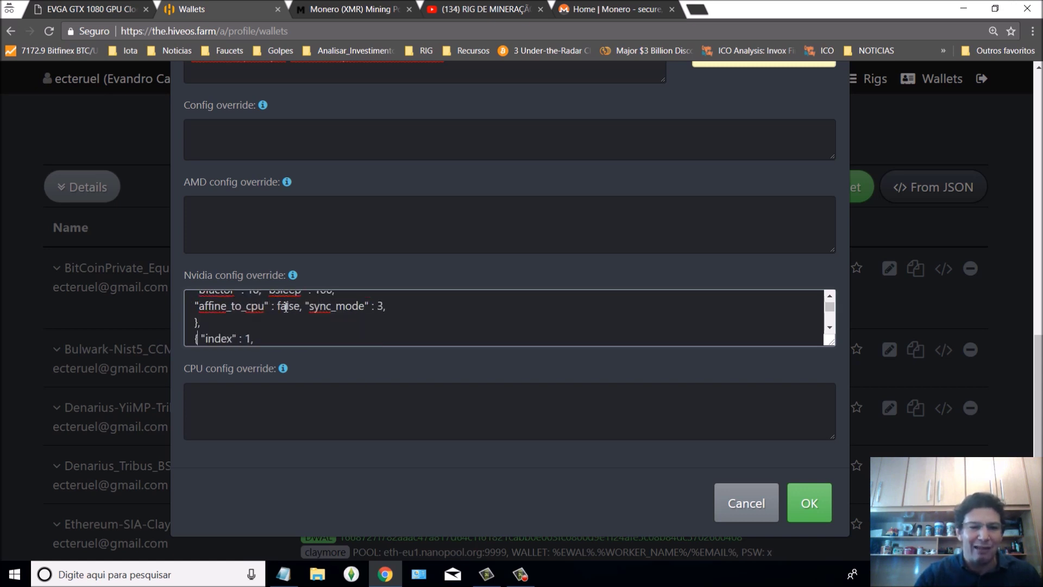
pyautogui.press('Down')
pyautogui.press('Down')
pyautogui.press('Down')
pyautogui.press('Down')
pyautogui.press('Down')
pyautogui.press('Down')
pyautogui.press('Down')
pyautogui.press('Down')
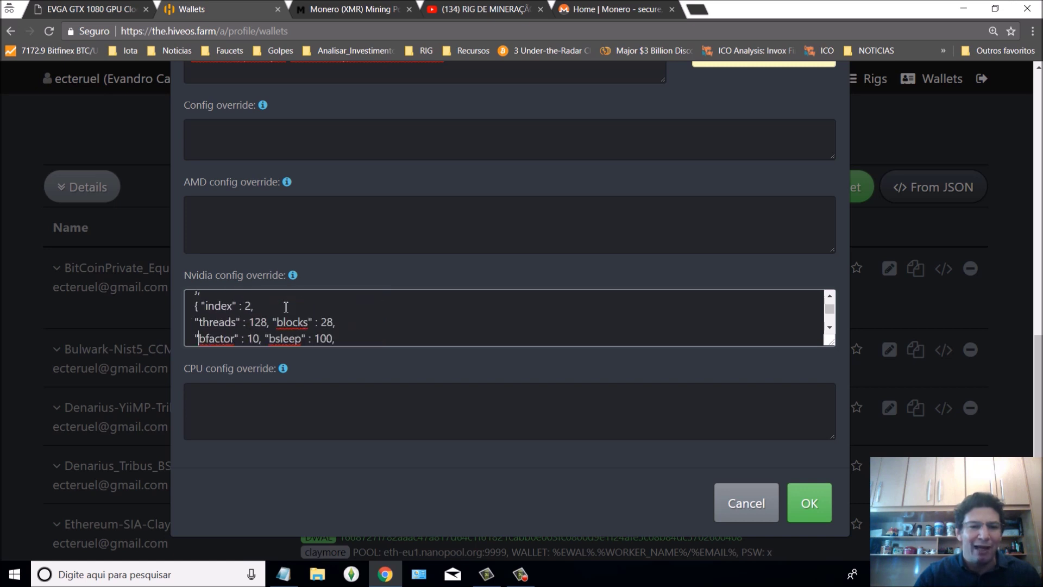
pyautogui.press('Down')
pyautogui.press('Down')
pyautogui.press('Down')
pyautogui.press('Down')
pyautogui.press('Down')
pyautogui.press('Down')
pyautogui.press('Down')
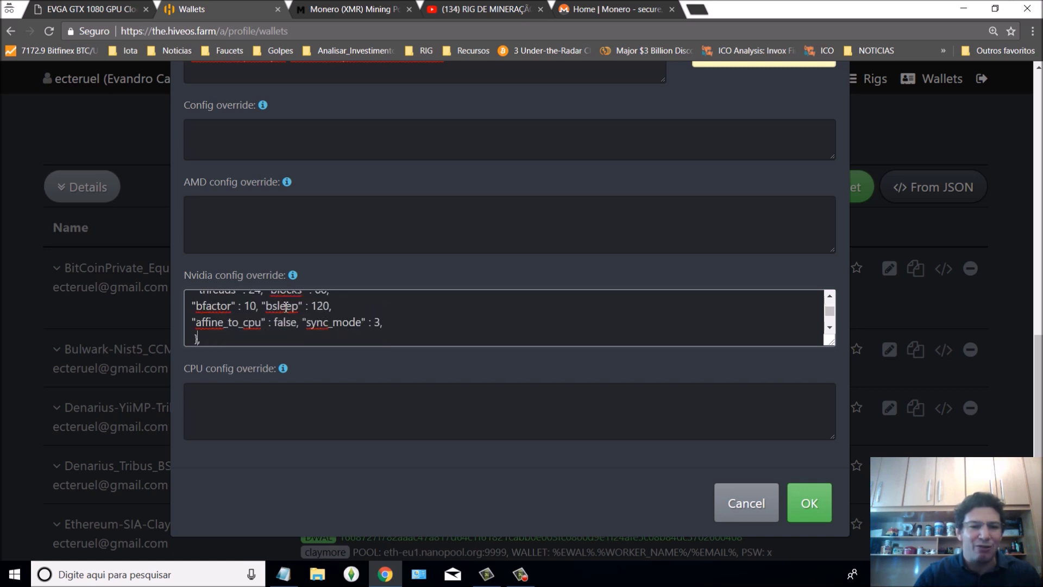
pyautogui.press('Down')
pyautogui.press('Down')
pyautogui.press('Down')
pyautogui.press('Down')
pyautogui.press('Down')
pyautogui.press('Down')
pyautogui.press('Down')
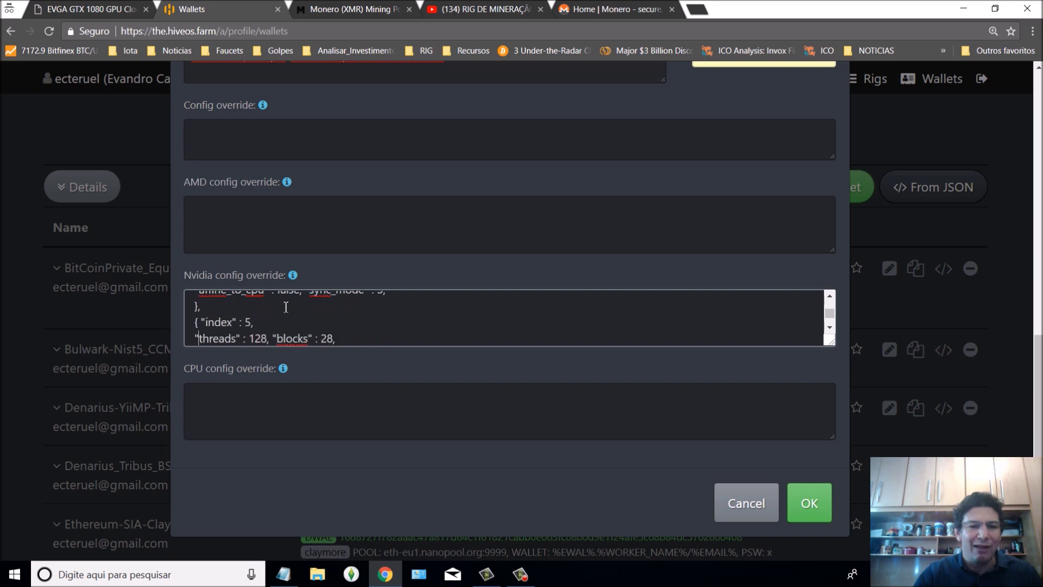
pyautogui.press('Down')
pyautogui.press('Down')
pyautogui.press('Down')
pyautogui.press('Down')
pyautogui.press('Down')
pyautogui.press('Down')
pyautogui.press('Down')
pyautogui.press('Down')
pyautogui.press('Down')
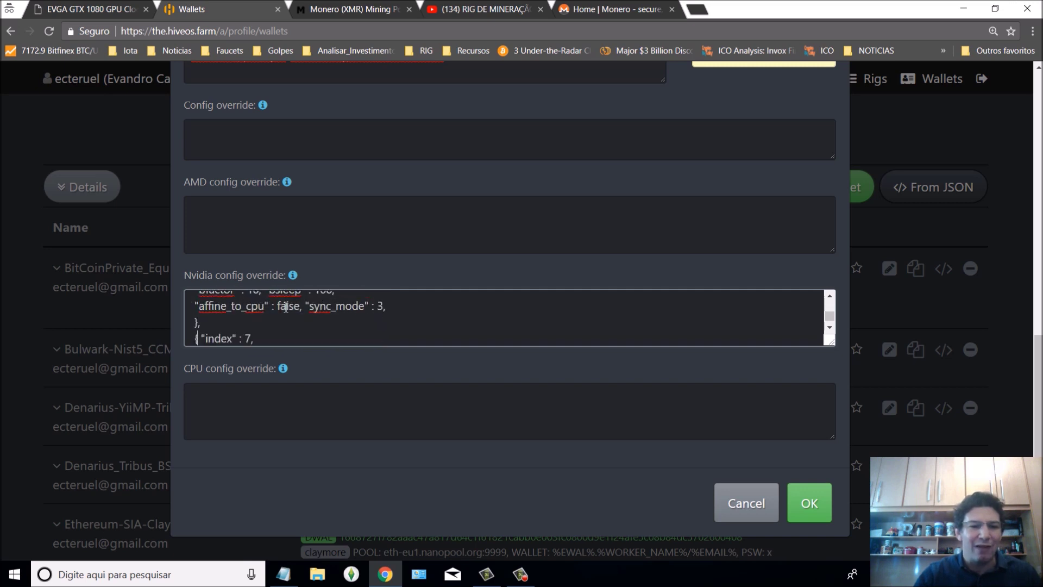
pyautogui.press('Down')
pyautogui.hotkey('ctrl', 'Home')
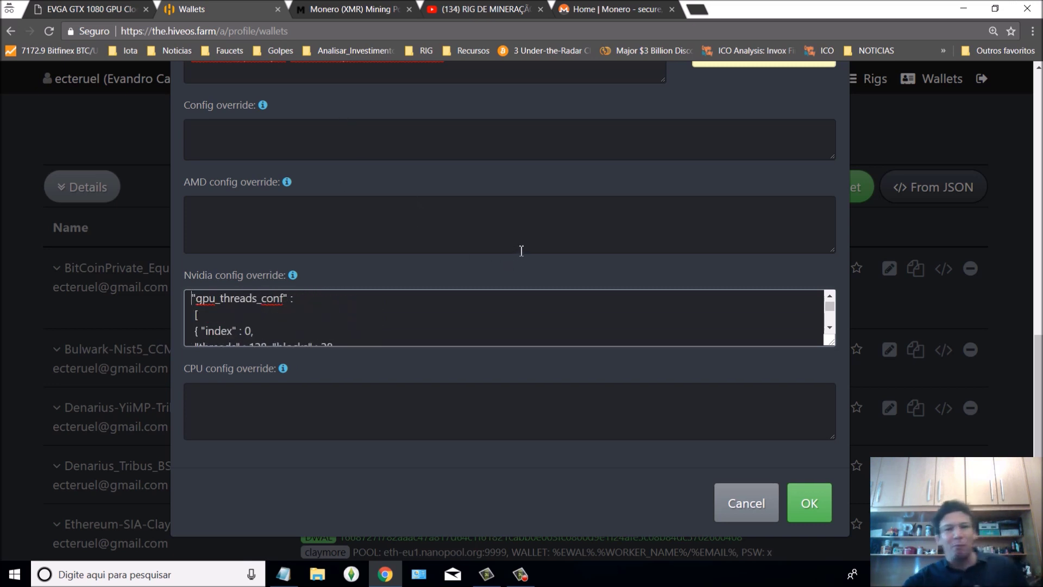
pyautogui.click(471, 267)
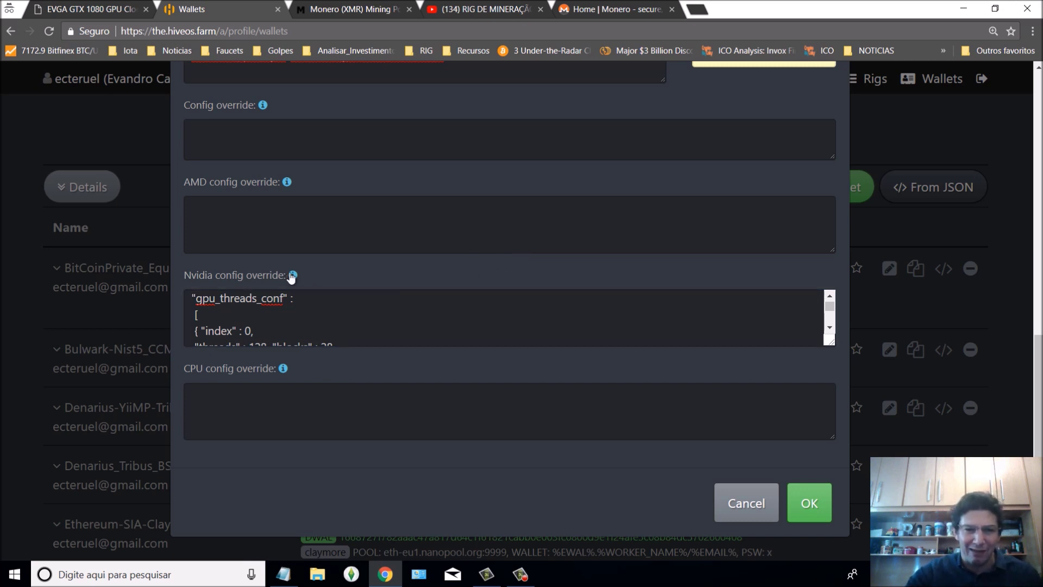
pyautogui.click(102, 9)
# Browse the GTX 10 Series listing, headed by the EVGA 1080 Ti SC2 Hybrid 954 h/s benchmark
pyautogui.scroll(5, 280, 193)
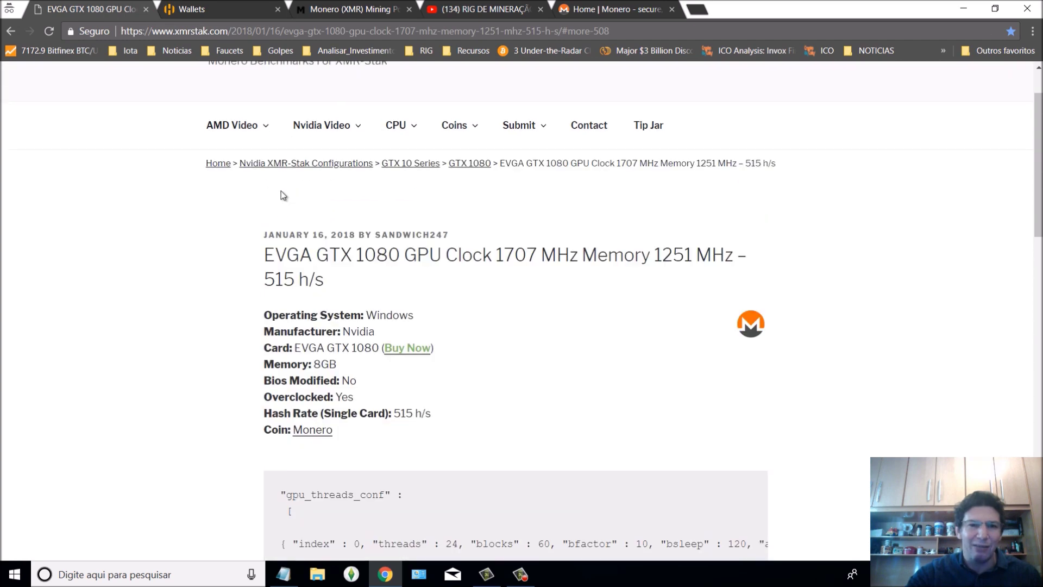
pyautogui.moveTo(448, 160)
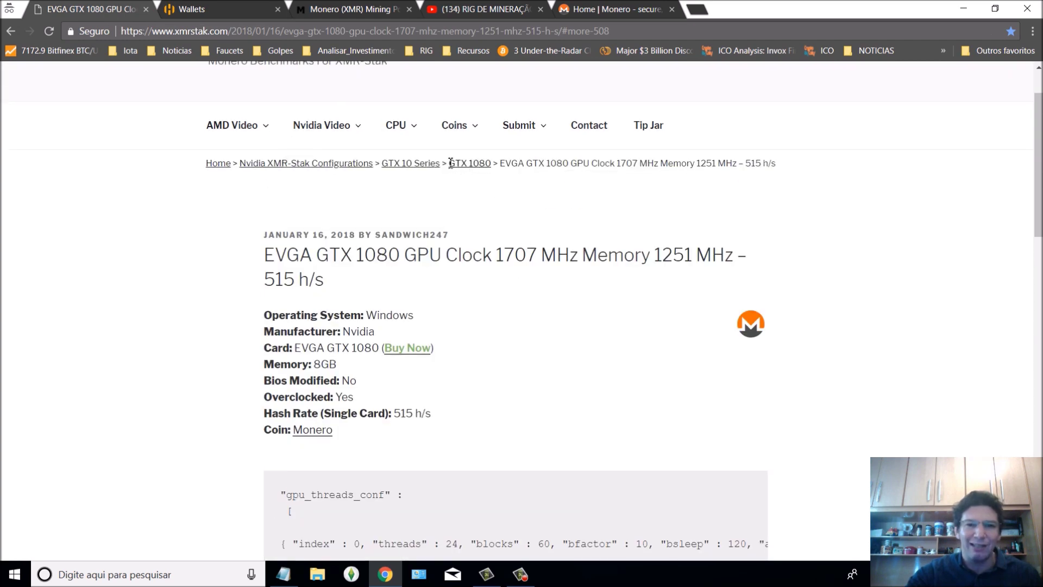
pyautogui.click(435, 163)
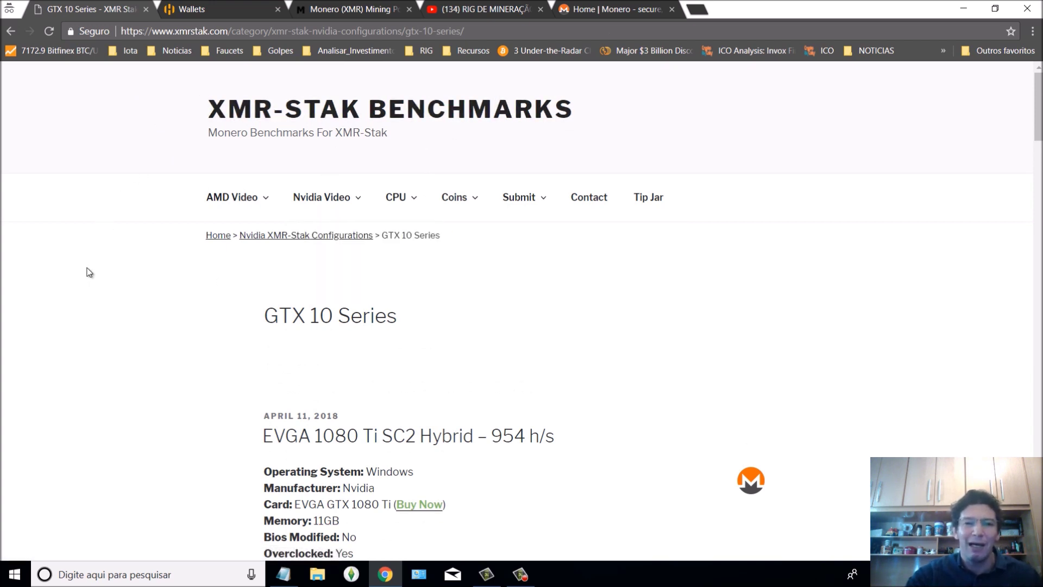
pyautogui.scroll(-3, 84, 282)
pyautogui.scroll(-1, 85, 281)
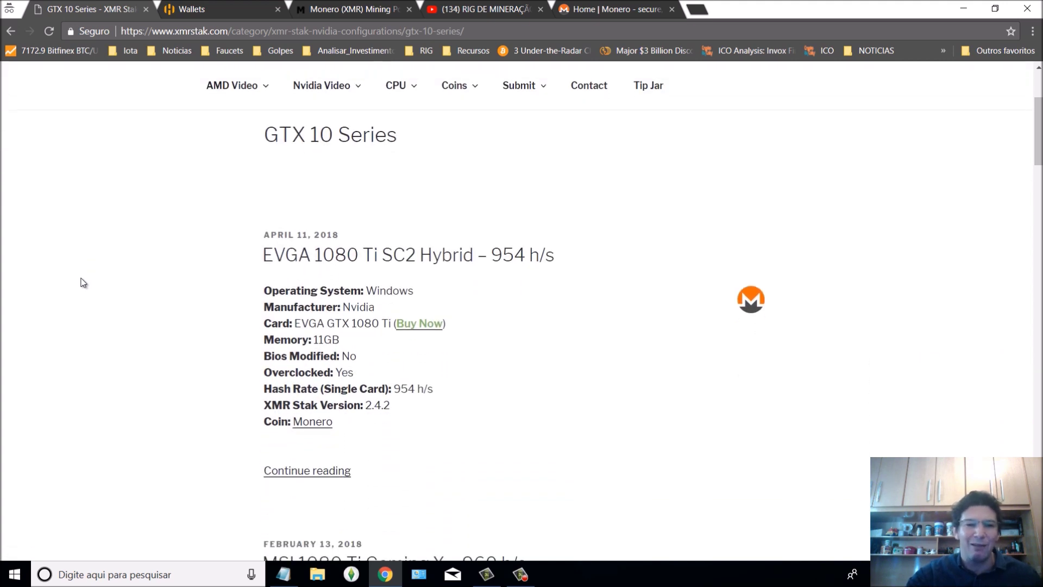
pyautogui.scroll(4, 82, 282)
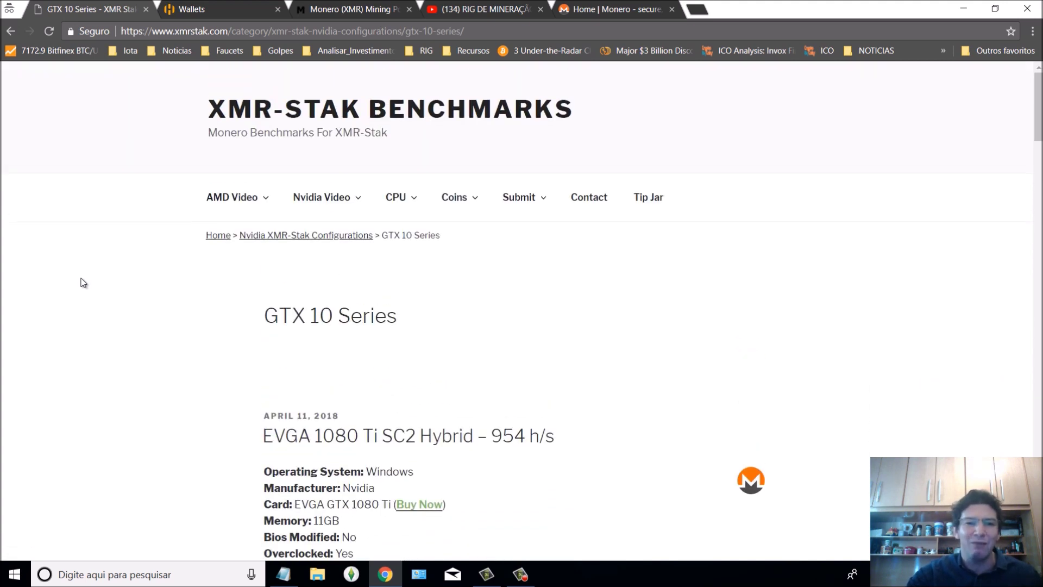
pyautogui.click(193, 10)
# Review the GPU entries in the Nvidia config override down to the end
pyautogui.click(314, 315)
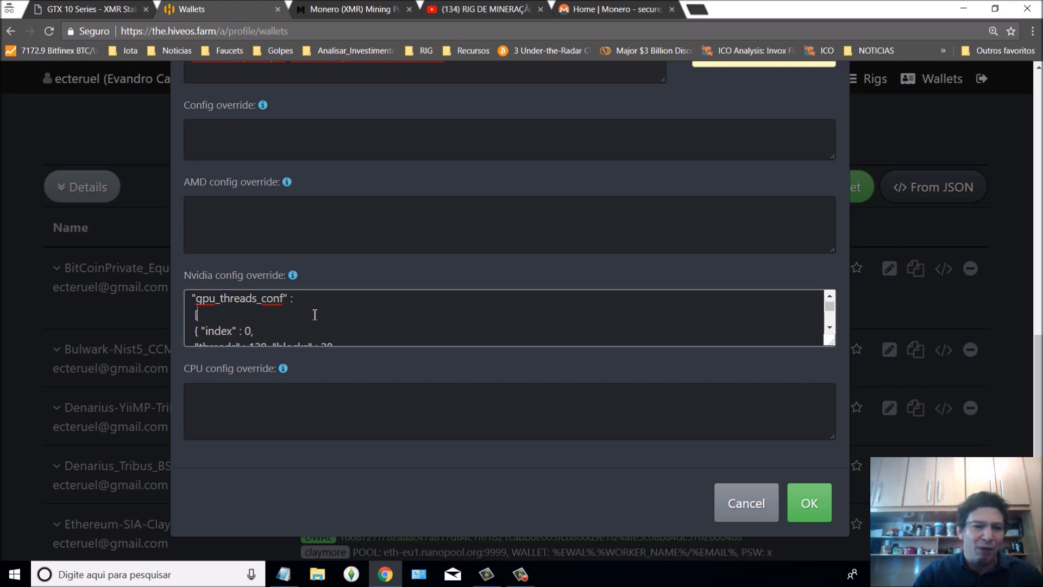
pyautogui.press('Down')
pyautogui.press('Down')
pyautogui.press('Down')
pyautogui.press('Down')
pyautogui.press('Down')
pyautogui.press('Down')
pyautogui.press('Down')
pyautogui.press('Down')
pyautogui.press('Down')
pyautogui.press('Down')
pyautogui.press('Down')
pyautogui.press('Down')
pyautogui.press('Down')
pyautogui.press('Down')
pyautogui.press('Down')
pyautogui.press('Down')
pyautogui.press('Down')
pyautogui.press('Down')
pyautogui.press('Down')
pyautogui.press('Down')
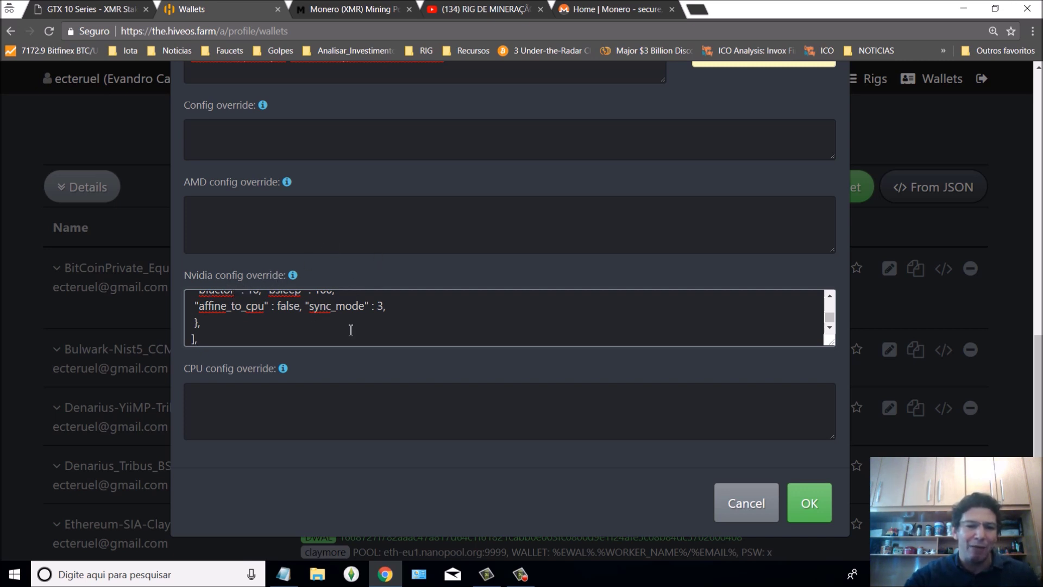
pyautogui.scroll(3, 351, 330)
pyautogui.scroll(-1, 349, 326)
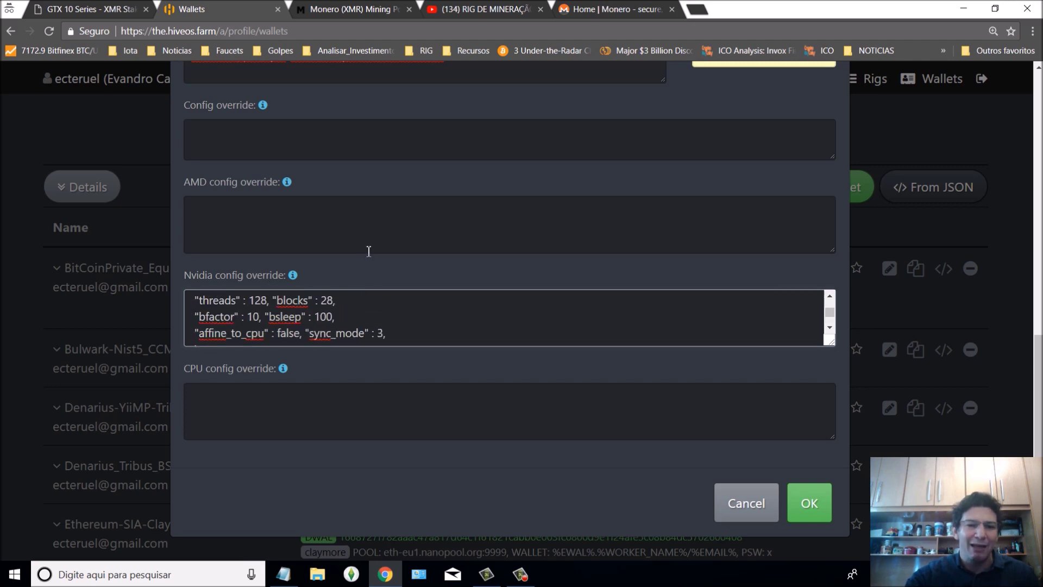
pyautogui.scroll(4, 367, 250)
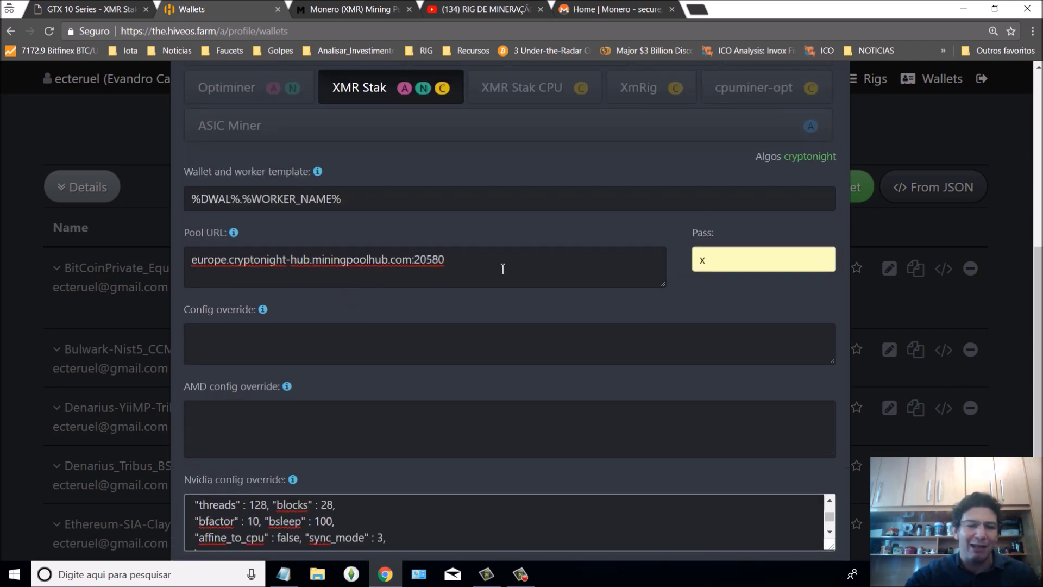
pyautogui.scroll(7, 501, 268)
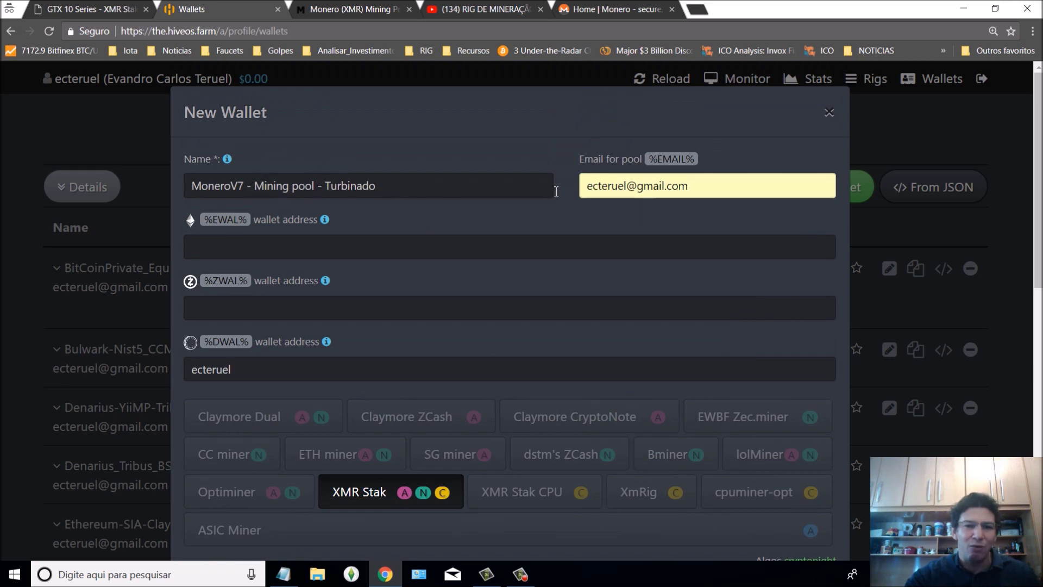
# Check the wallet address and the %DWAL%.%WORKER_NAME% worker template
pyautogui.click(260, 369)
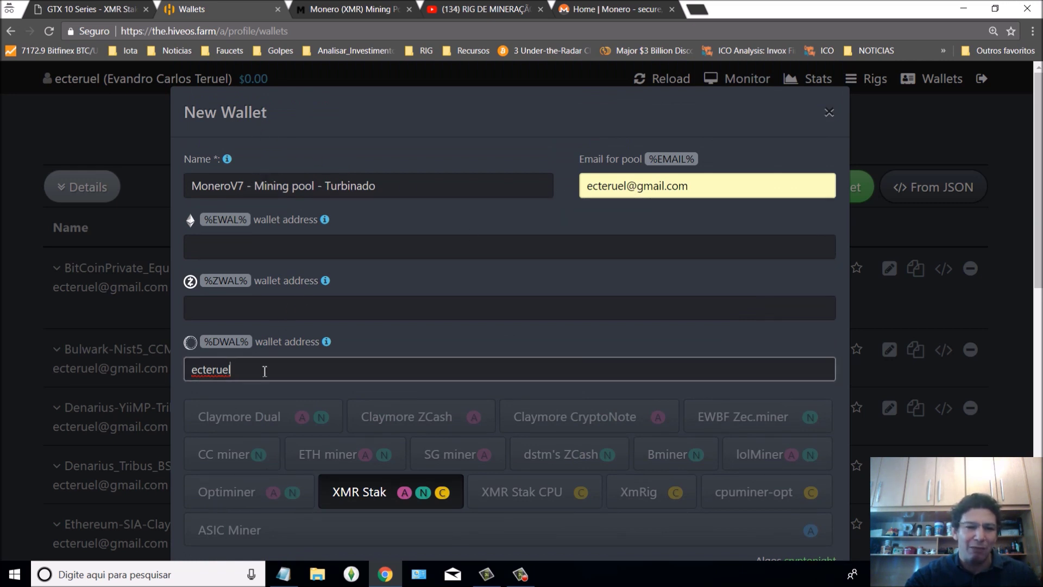
pyautogui.click(364, 491)
pyautogui.scroll(-5, 365, 489)
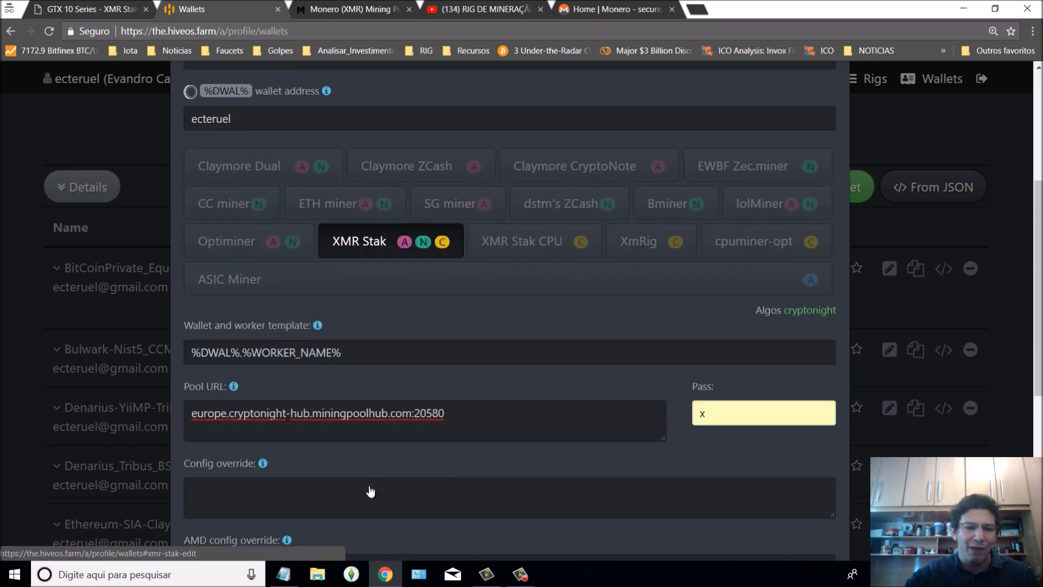
pyautogui.click(354, 331)
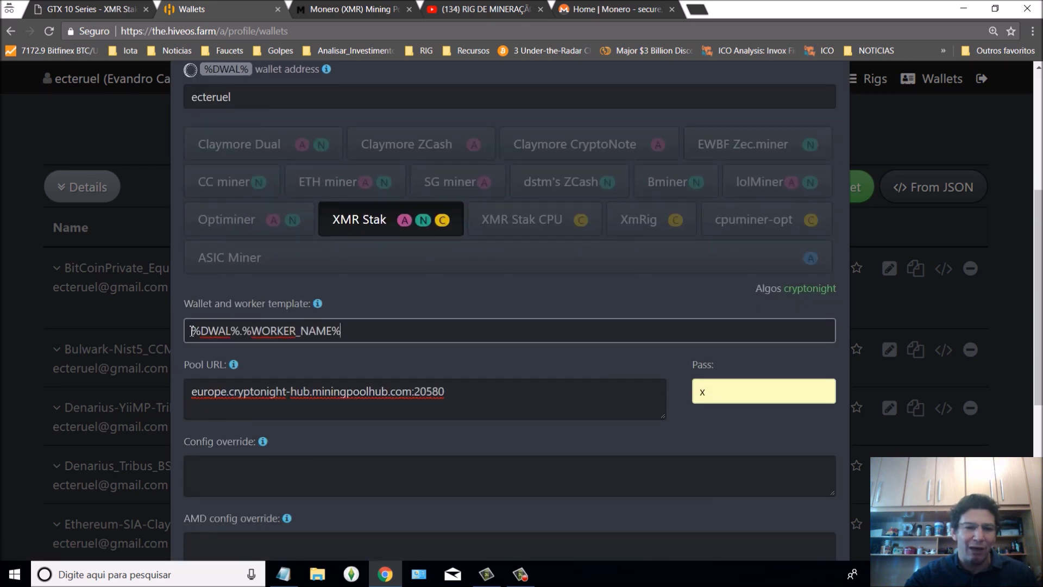
pyautogui.moveTo(192, 331); pyautogui.dragTo(238, 330)
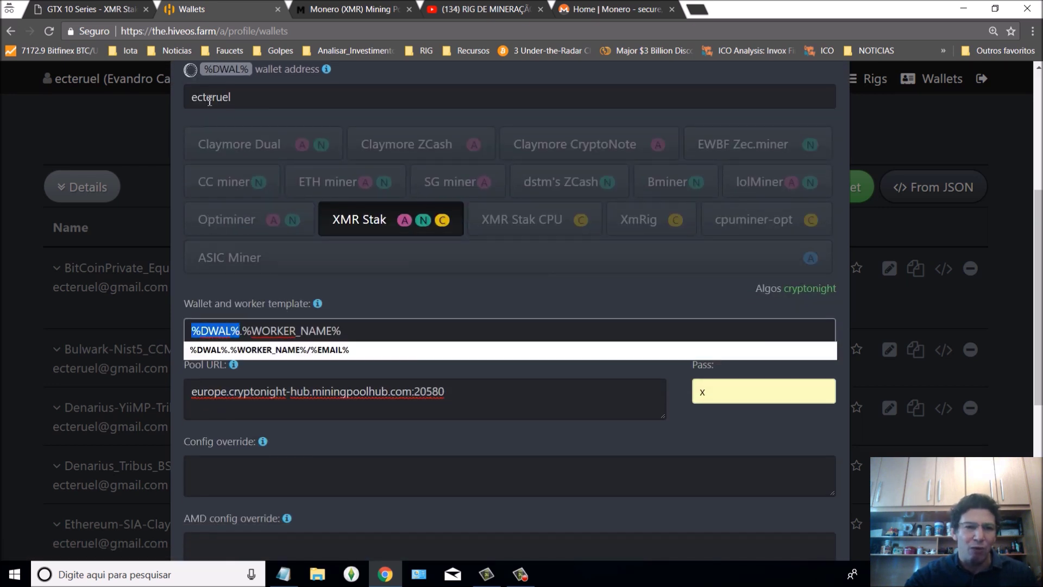
pyautogui.click(340, 332)
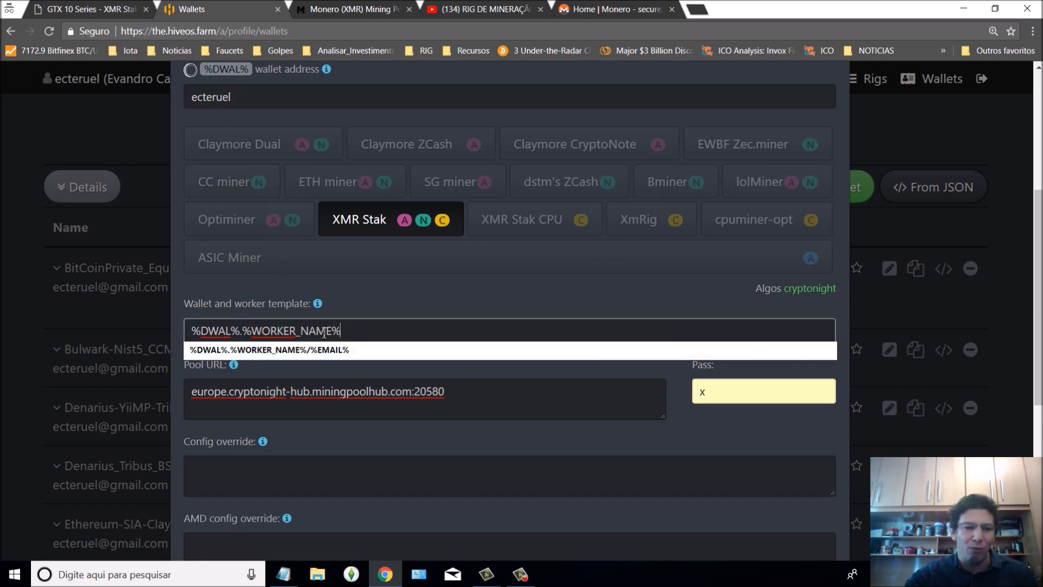
pyautogui.click(378, 301)
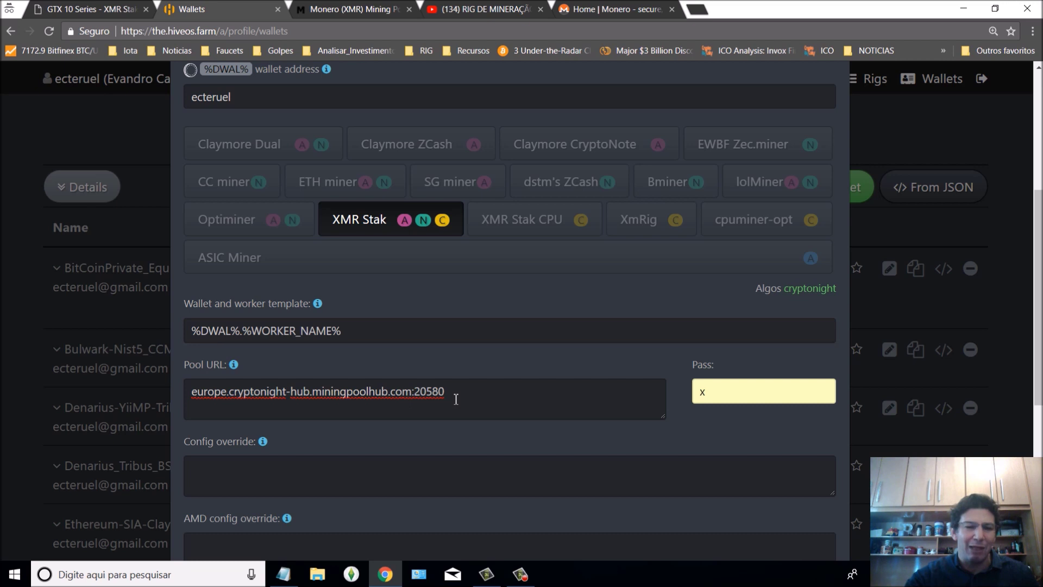
pyautogui.scroll(-1, 456, 399)
pyautogui.moveTo(451, 326); pyautogui.dragTo(431, 291)
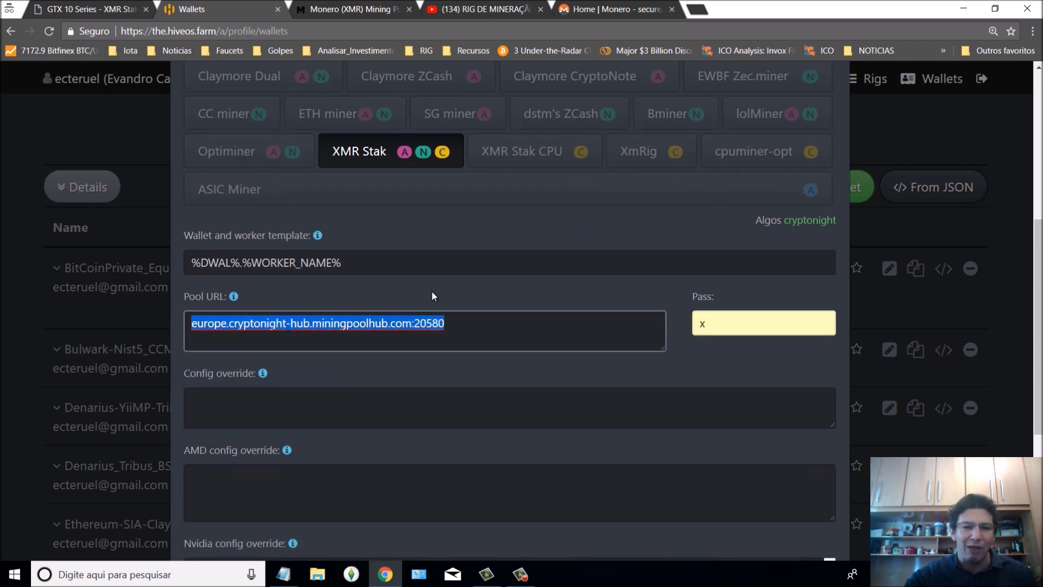
pyautogui.click(503, 297)
pyautogui.click(716, 326)
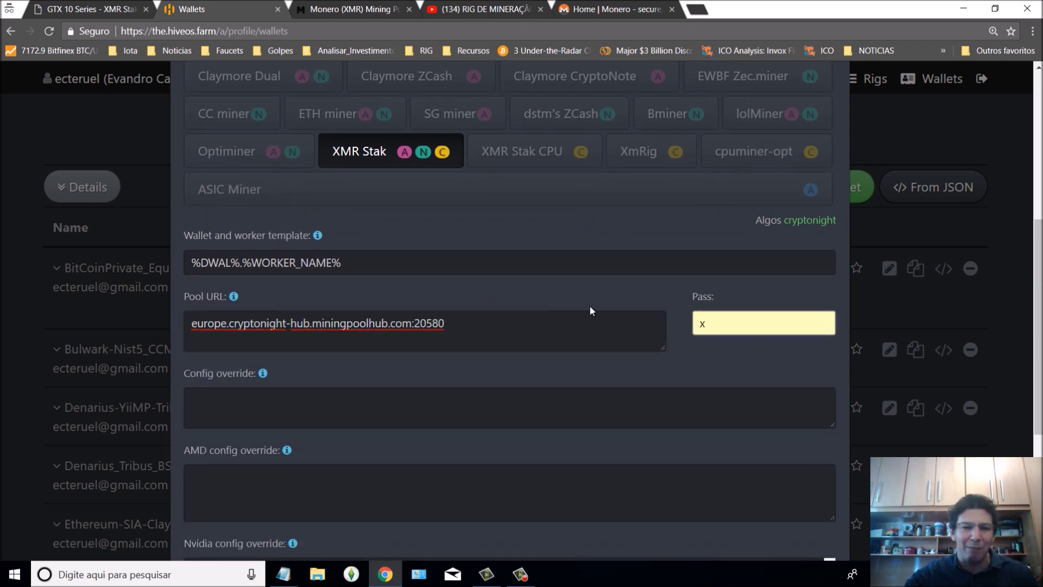
pyautogui.scroll(-3, 562, 335)
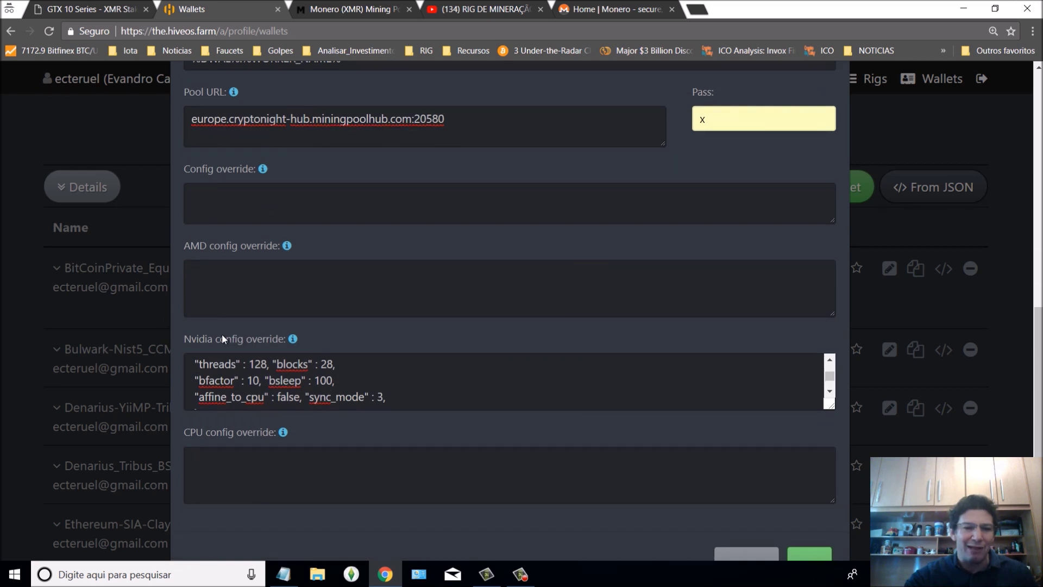
pyautogui.click(388, 396)
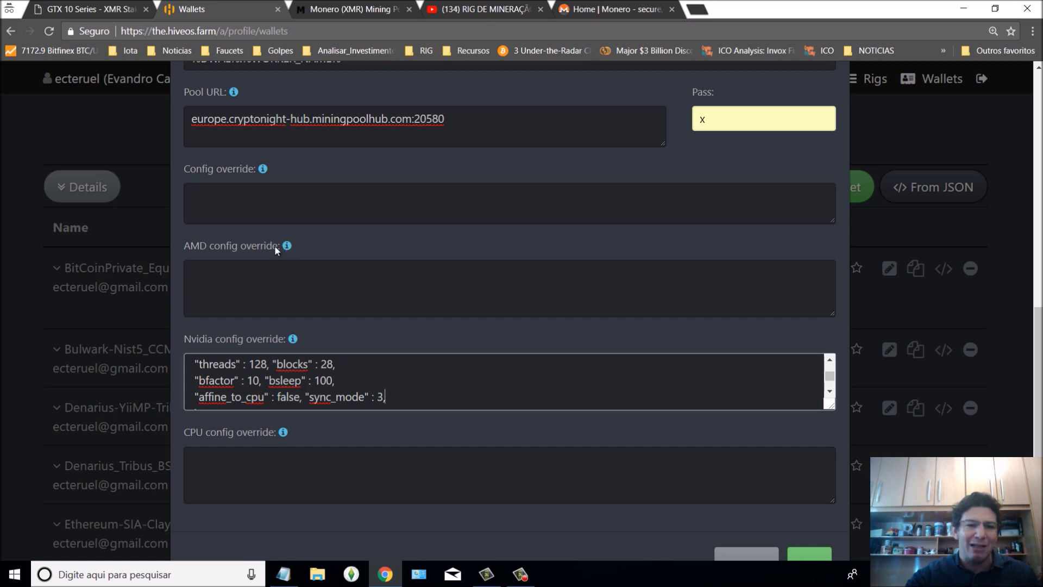
pyautogui.click(104, 10)
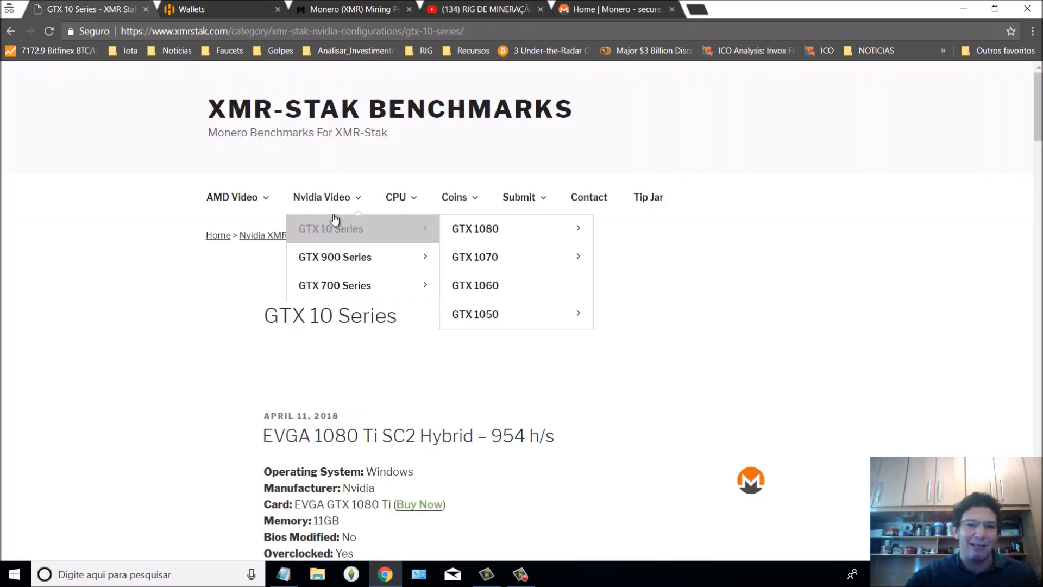
pyautogui.moveTo(378, 202)
pyautogui.moveTo(261, 201)
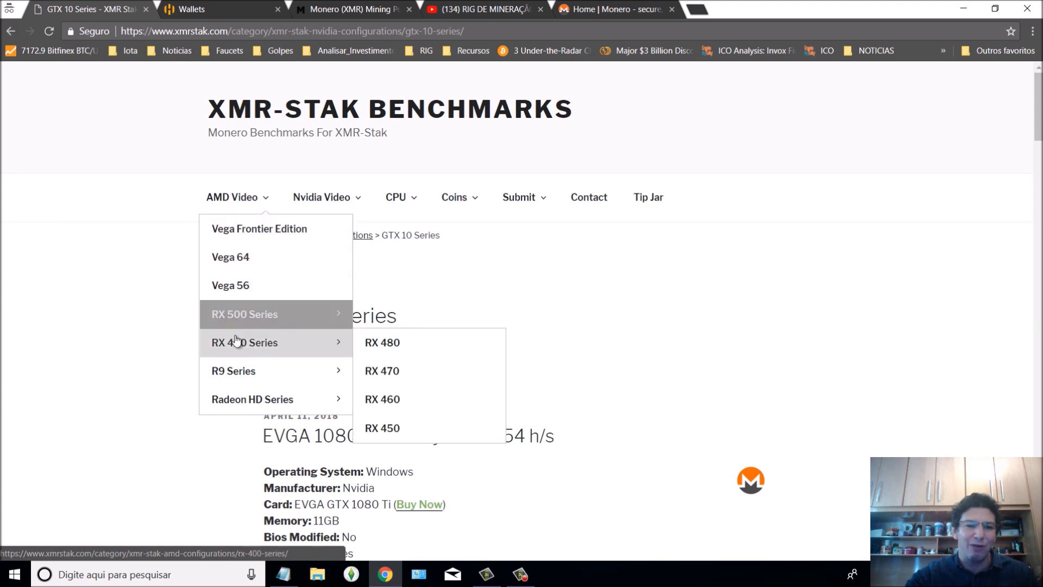
pyautogui.moveTo(236, 374)
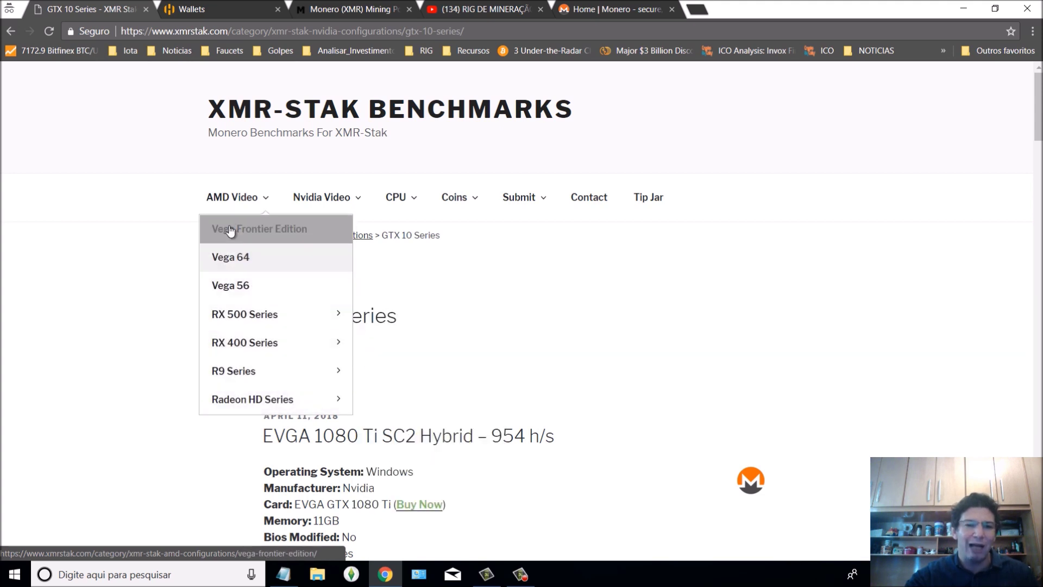
# Save the MoneroV7 - Mining pool - Turbinado wallet with its config overrides
pyautogui.click(208, 16)
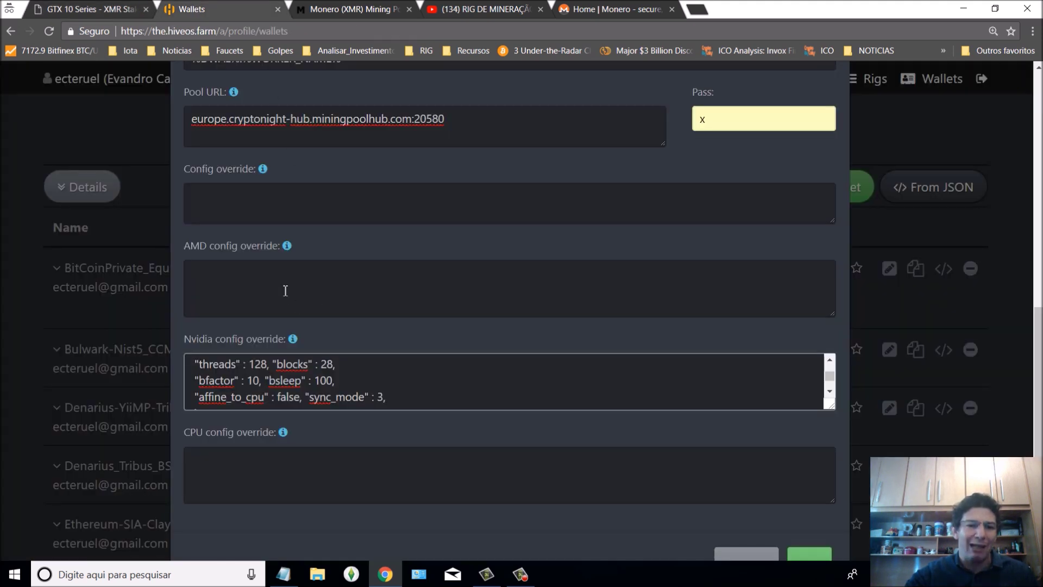
pyautogui.click(262, 272)
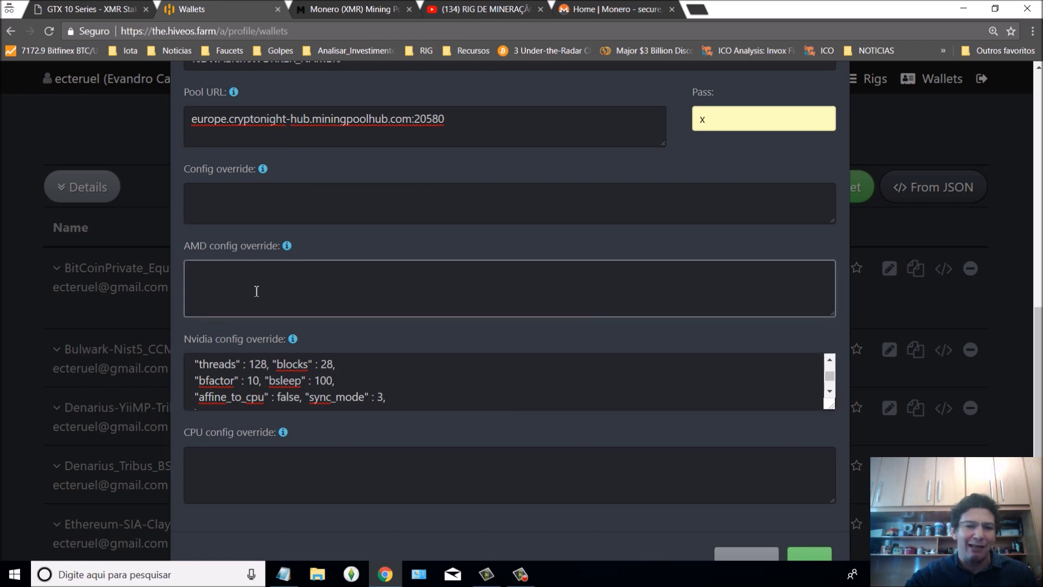
pyautogui.scroll(-1, 413, 257)
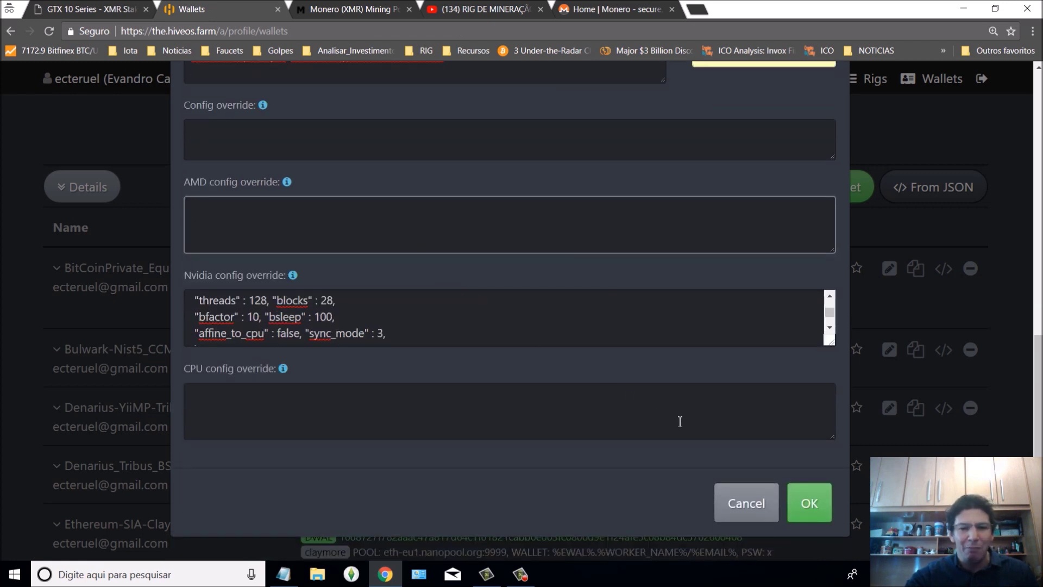
pyautogui.scroll(1, 783, 502)
pyautogui.scroll(-2, 806, 540)
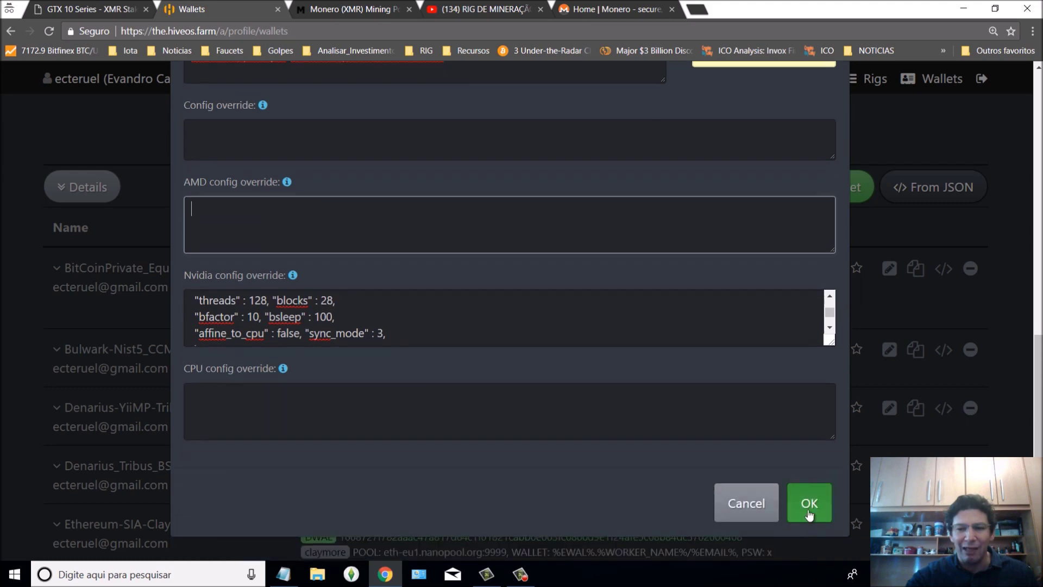
pyautogui.click(807, 504)
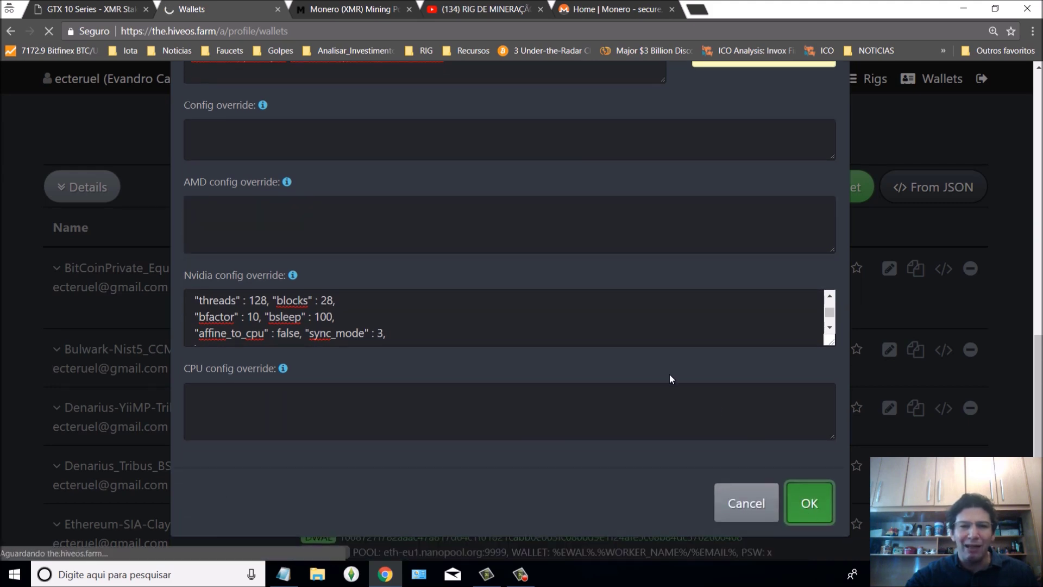
# Scroll through the wallets list to locate the newly added MoneroV7 wallet
pyautogui.scroll(-15, 559, 302)
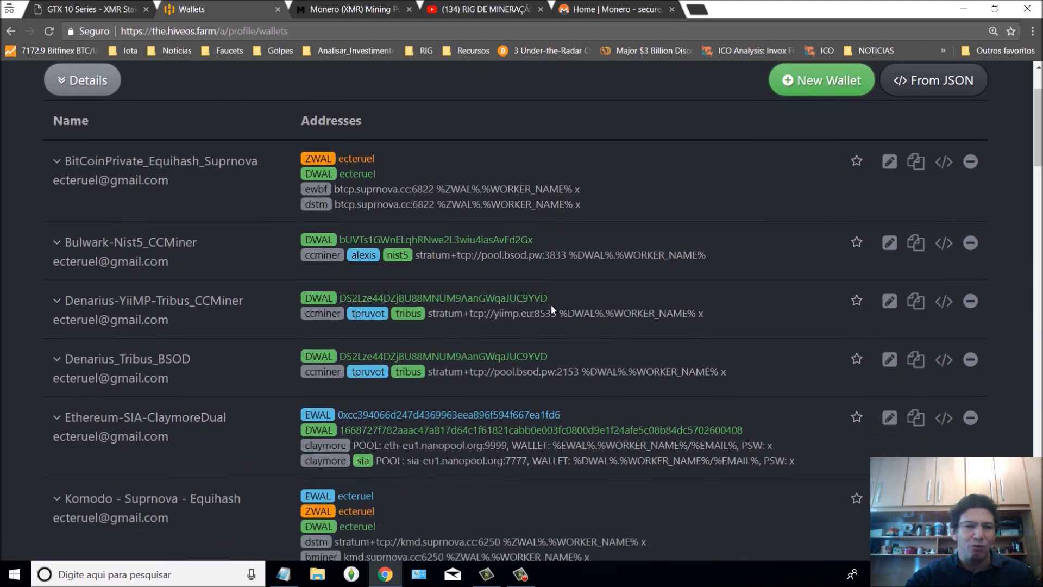
pyautogui.scroll(-20, 545, 320)
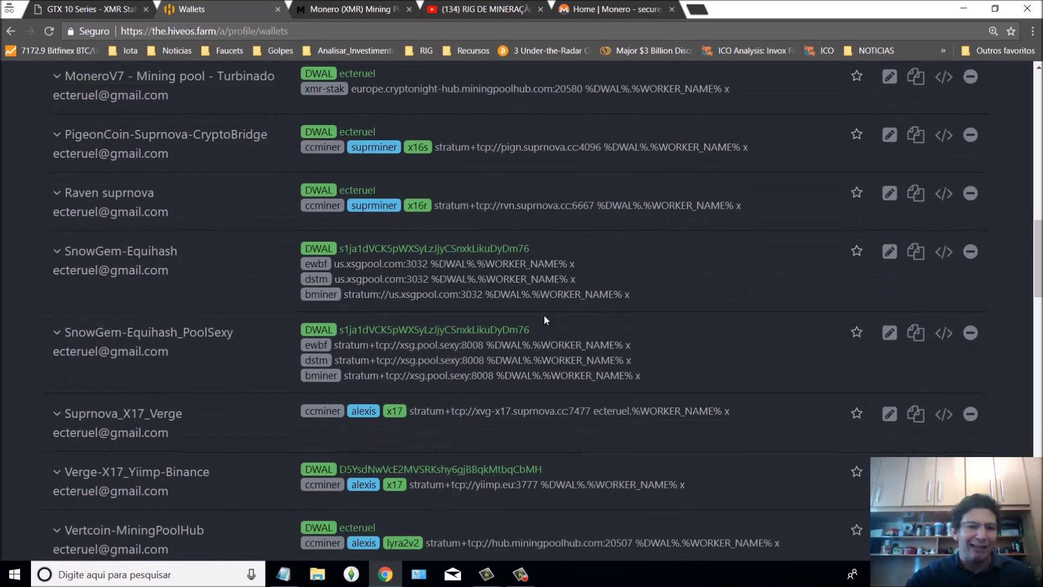
pyautogui.scroll(-9, 545, 320)
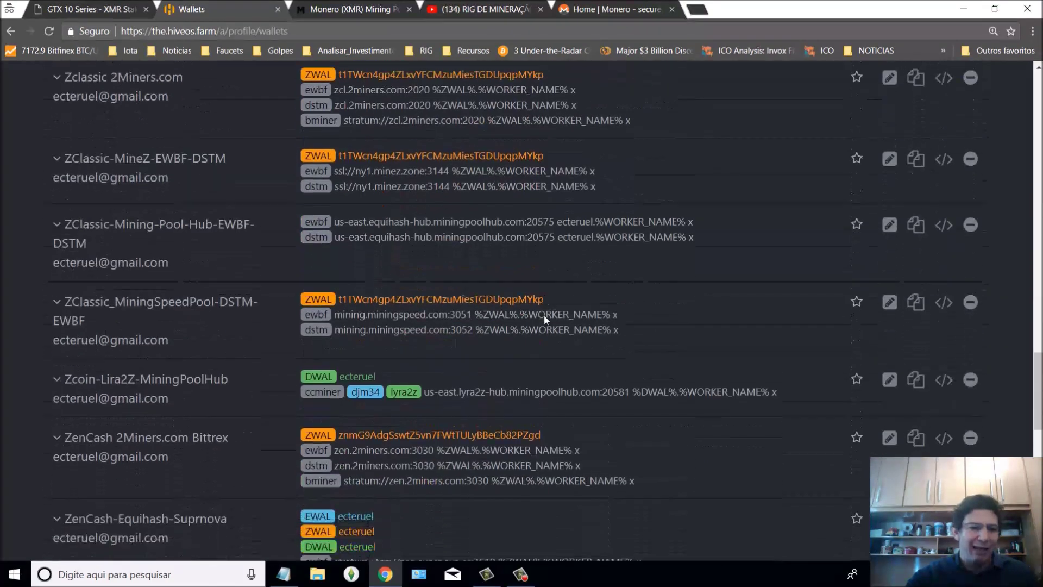
pyautogui.scroll(5, 544, 316)
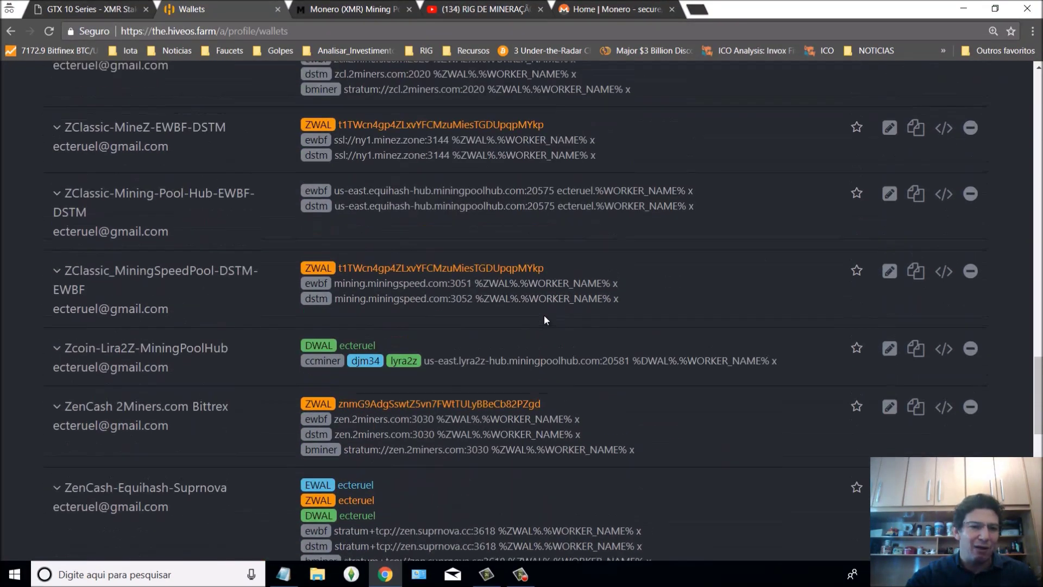
pyautogui.scroll(4, 544, 316)
pyautogui.scroll(6, 155, 329)
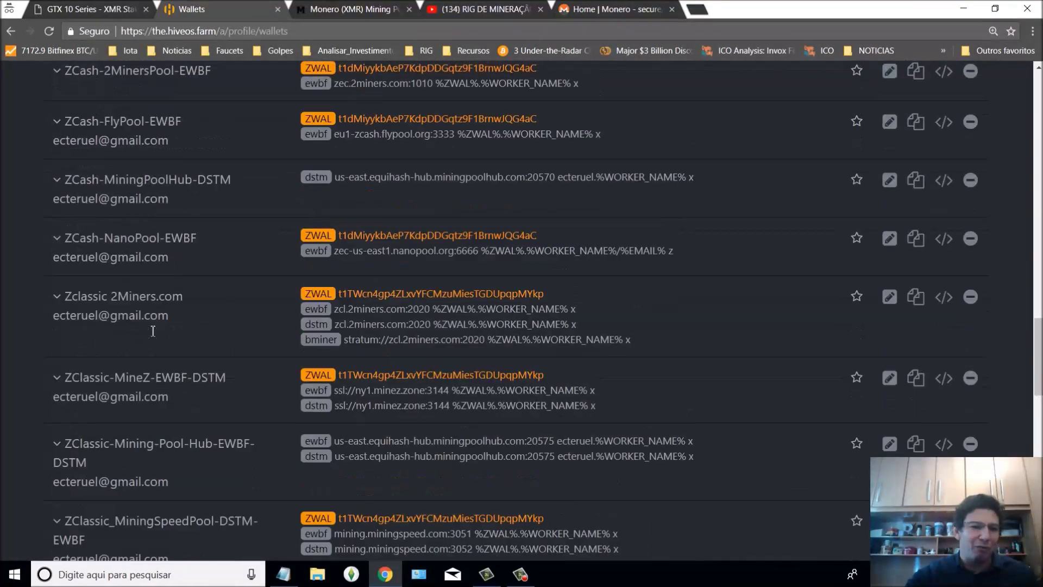
pyautogui.scroll(3, 152, 332)
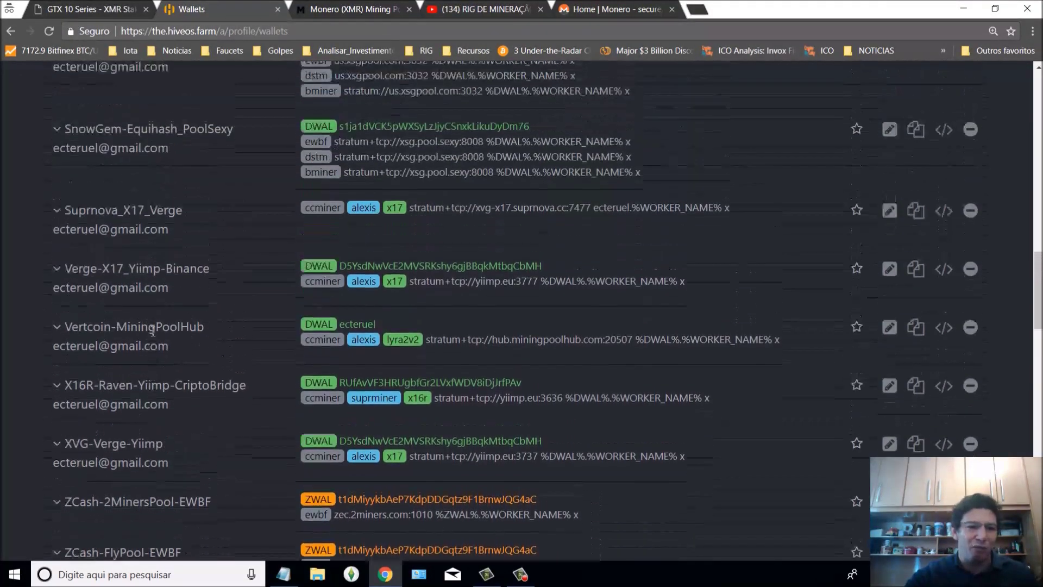
pyautogui.scroll(2, 123, 370)
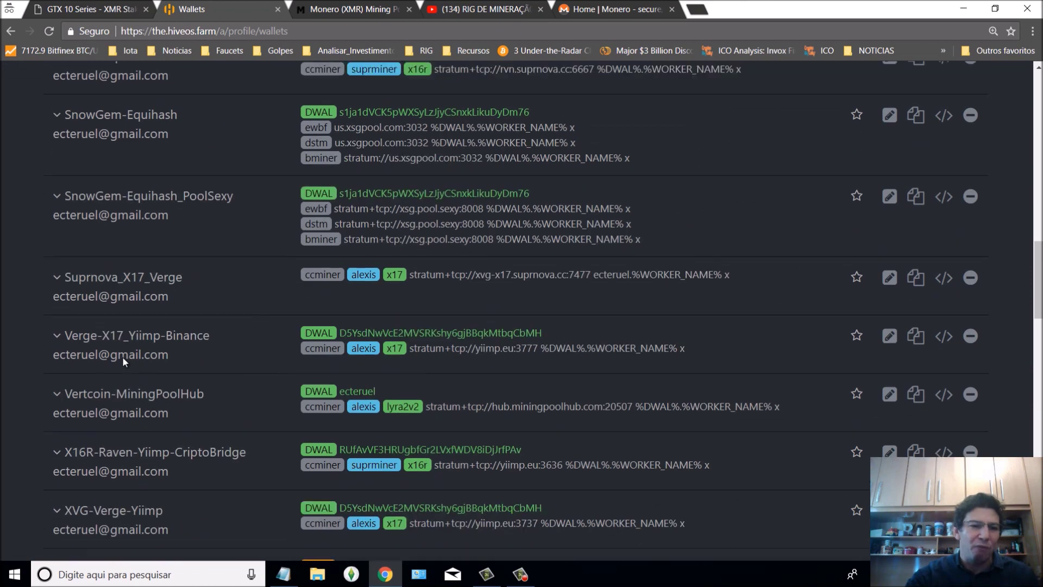
pyautogui.scroll(3, 115, 389)
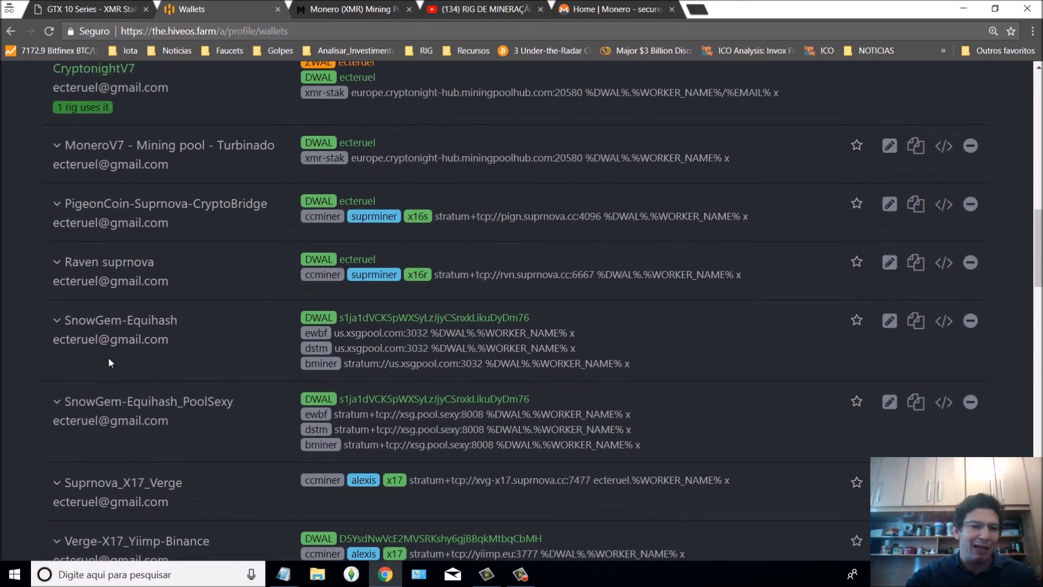
pyautogui.scroll(2, 106, 348)
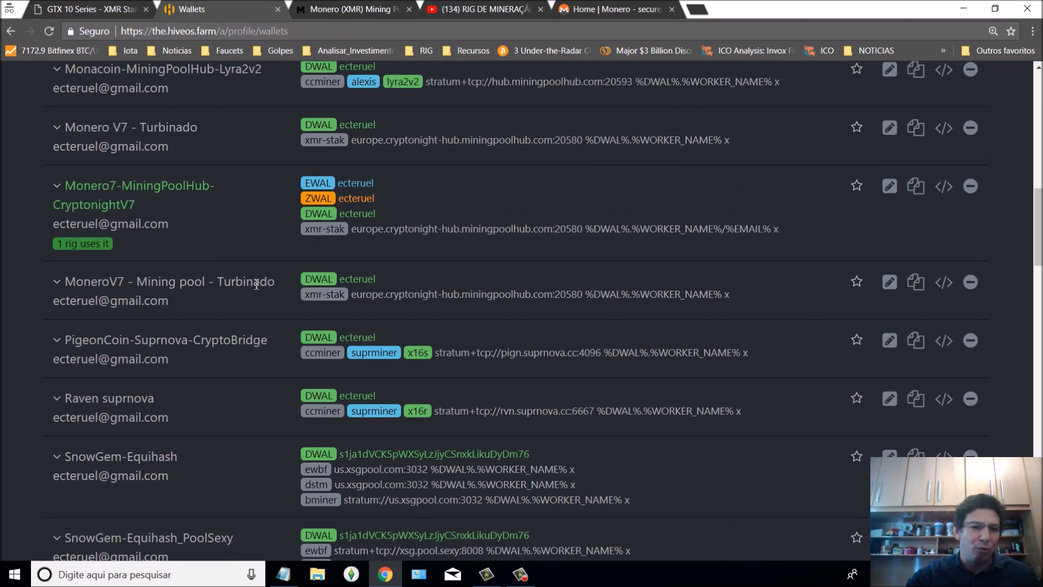
# Highlight the MoneroV7 and Monero7-MiningPoolHub-CryptonightV7 wallet names, then clear the selection
pyautogui.moveTo(65, 282); pyautogui.dragTo(175, 310)
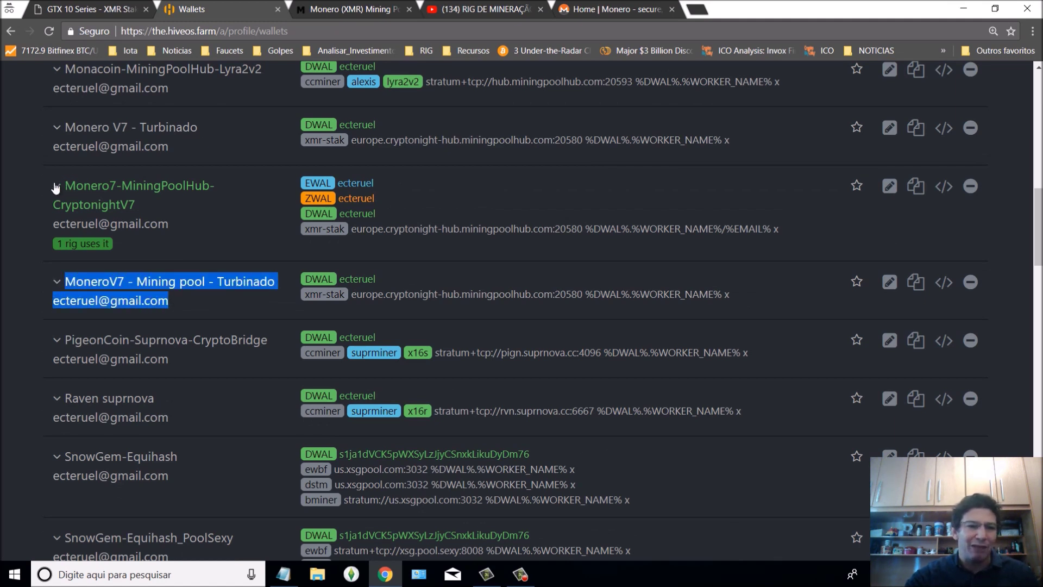
pyautogui.moveTo(64, 185); pyautogui.dragTo(173, 225)
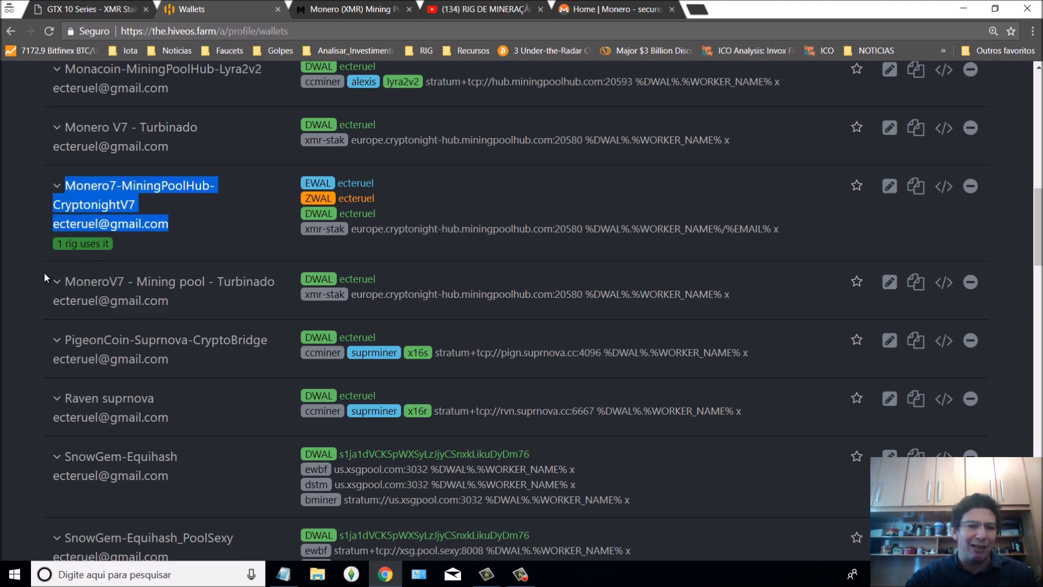
pyautogui.moveTo(32, 276); pyautogui.dragTo(181, 309)
pyautogui.click(40, 299)
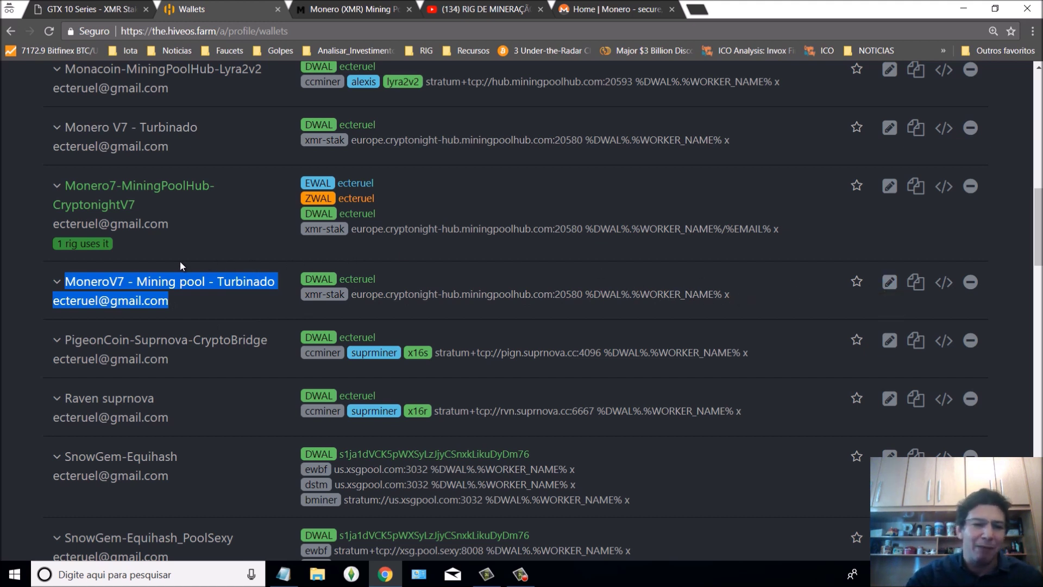
pyautogui.click(26, 273)
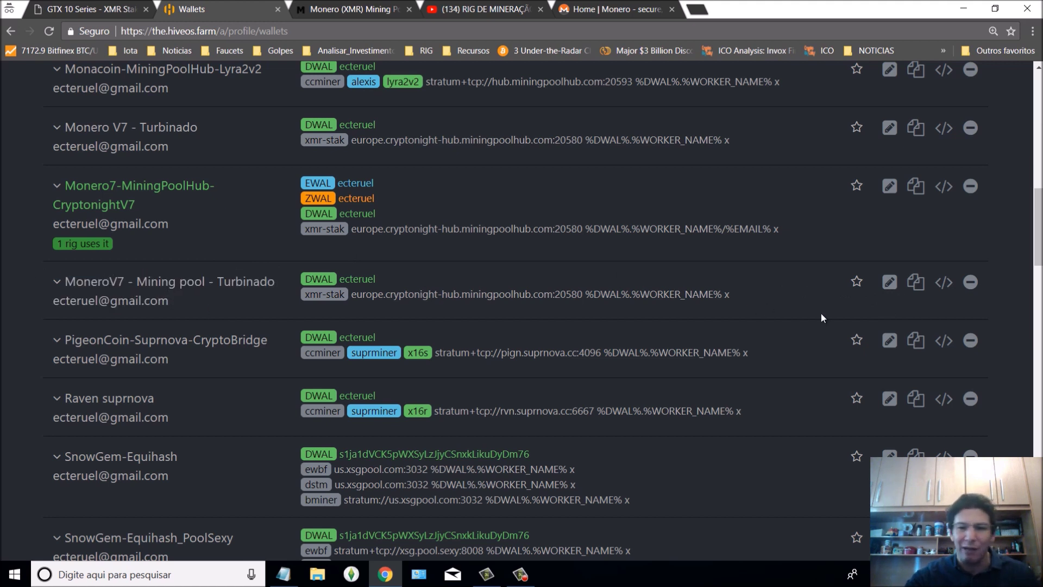
pyautogui.click(888, 283)
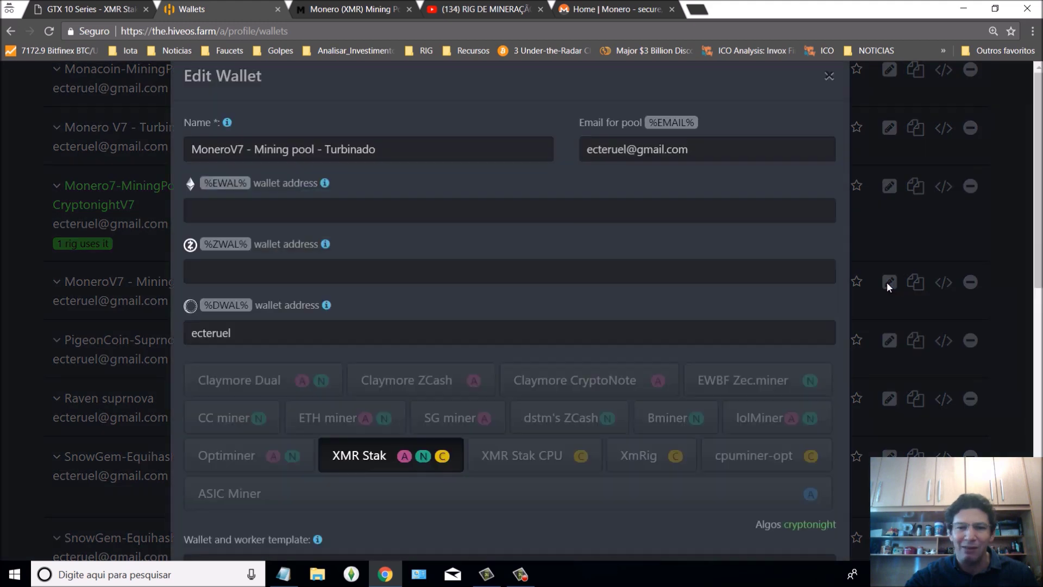
pyautogui.scroll(-10, 504, 235)
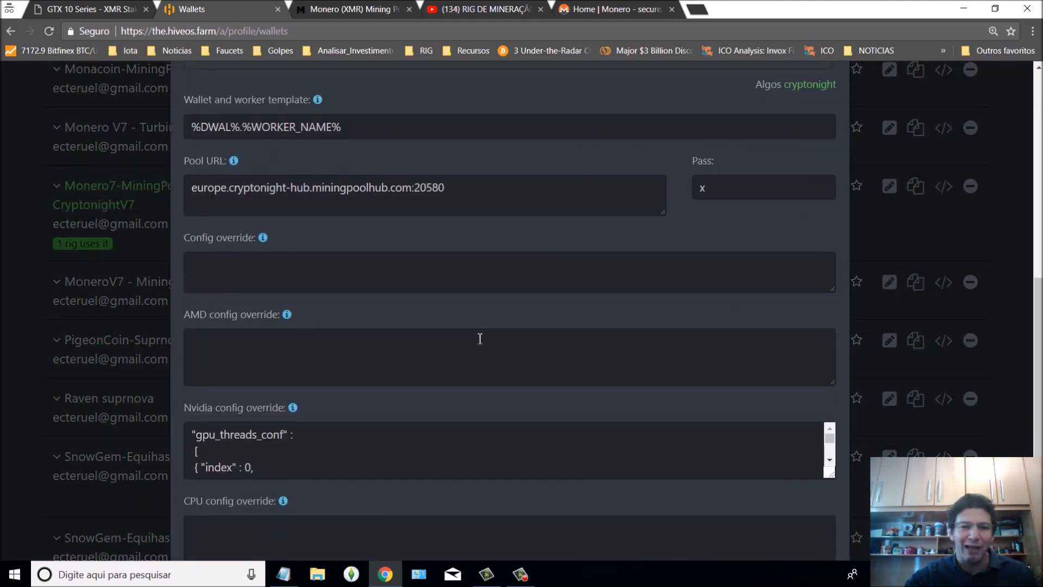
pyautogui.scroll(-1, 379, 364)
pyautogui.click(298, 324)
pyautogui.scroll(-3, 300, 326)
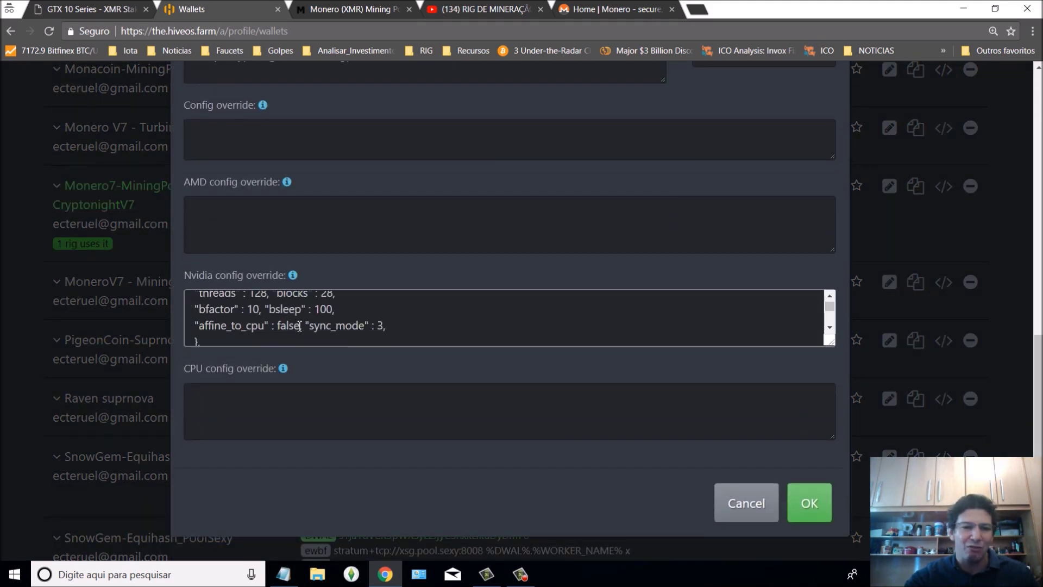
pyautogui.scroll(10, 300, 326)
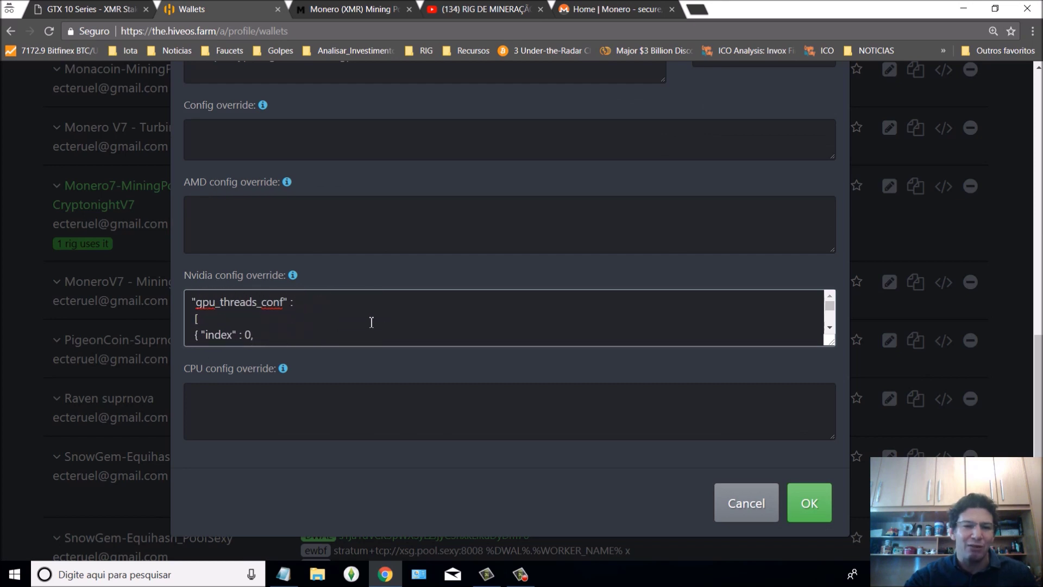
pyautogui.scroll(1, 372, 322)
pyautogui.scroll(-5, 435, 343)
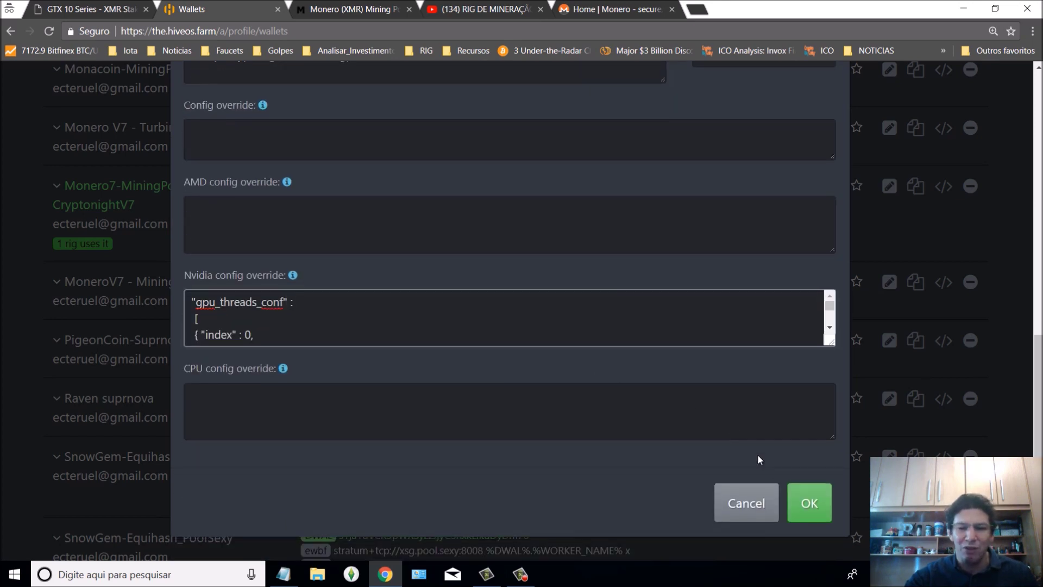
pyautogui.click(765, 503)
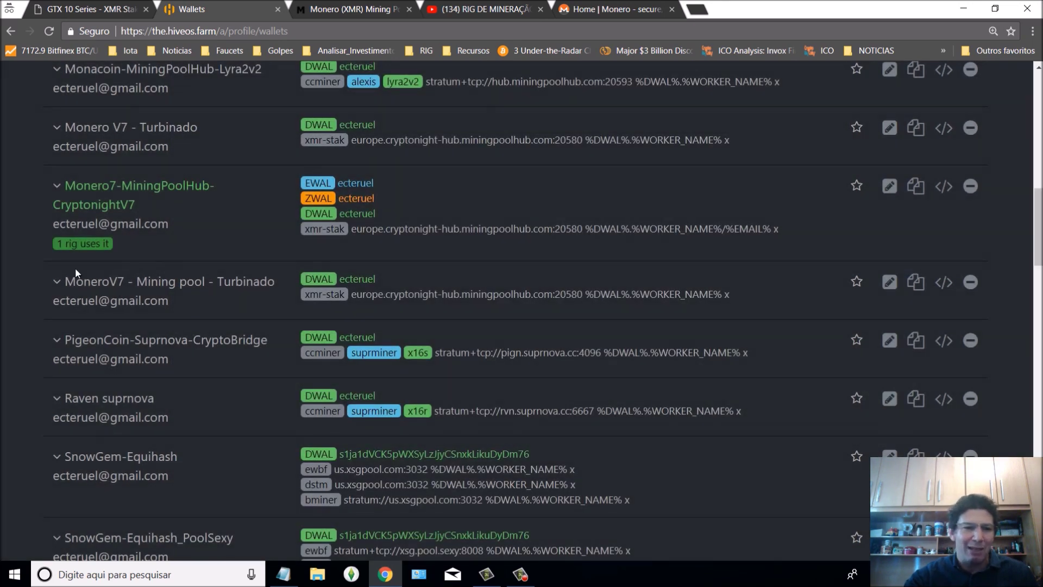
pyautogui.moveTo(43, 278); pyautogui.dragTo(151, 308)
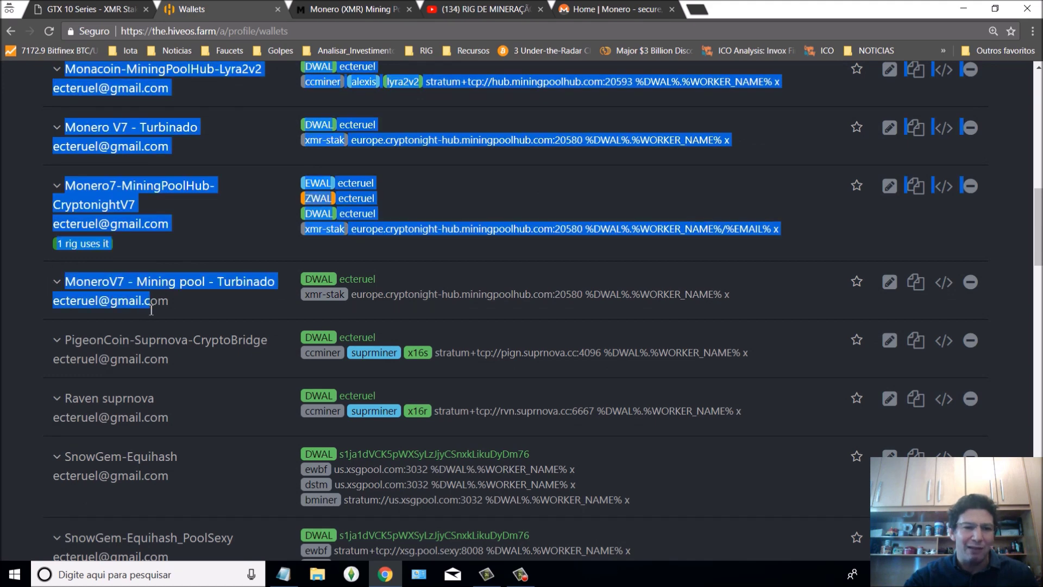
pyautogui.click(31, 285)
pyautogui.moveTo(75, 290); pyautogui.dragTo(173, 314)
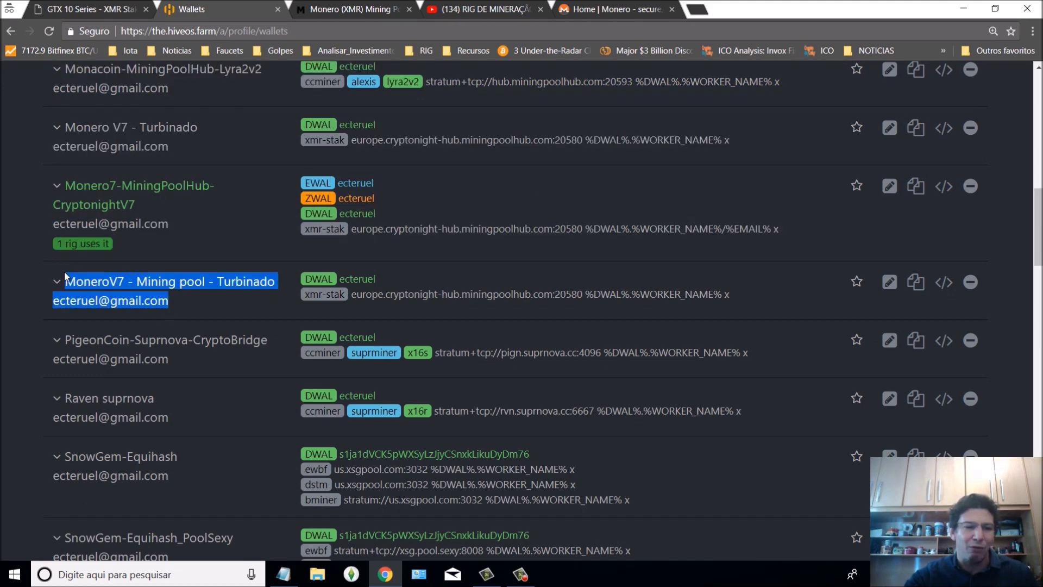
pyautogui.click(31, 273)
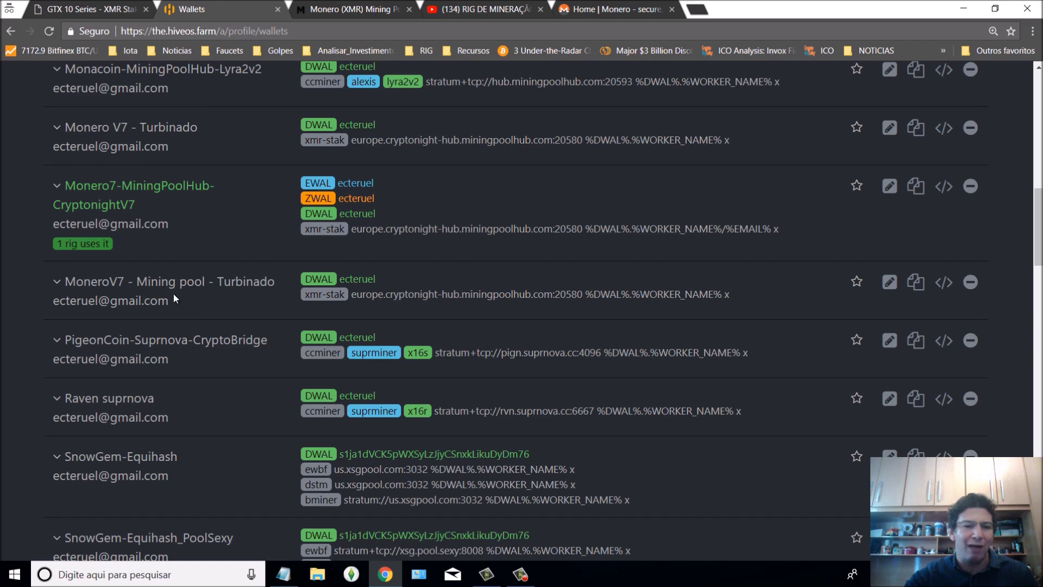
pyautogui.scroll(12, 174, 296)
pyautogui.scroll(2, 174, 293)
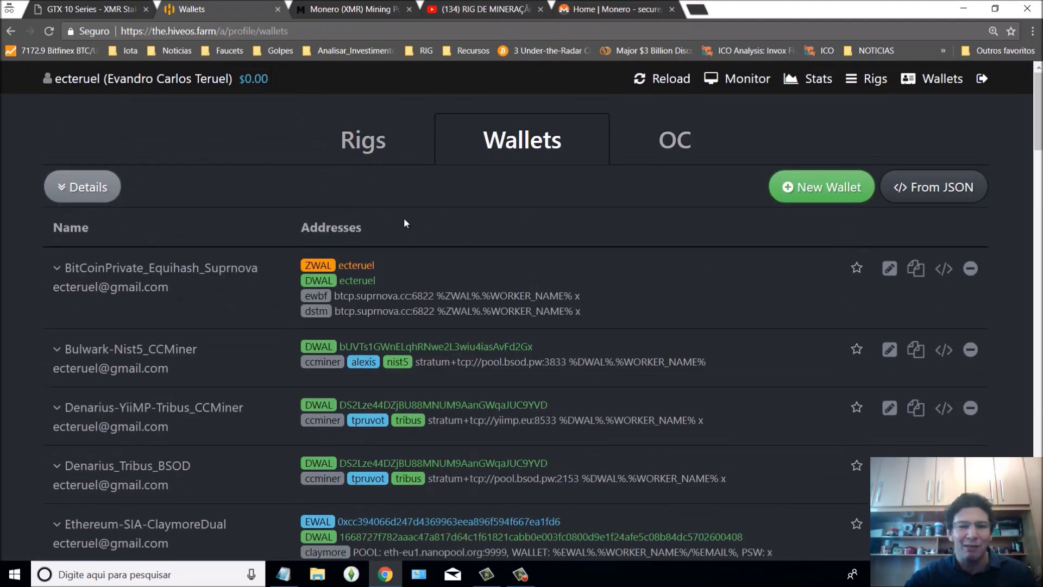
# Edit rig judite to use the MoneroV7 - Mining pool - Turbinado wallet with XMR Stak (AMD, Nvidia, CPU)
pyautogui.click(371, 149)
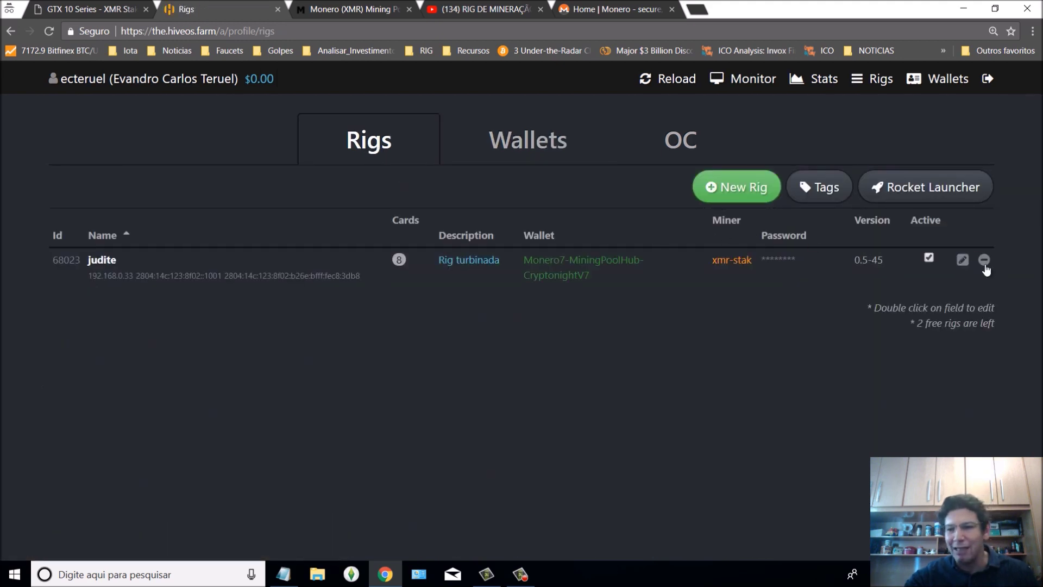
pyautogui.click(963, 260)
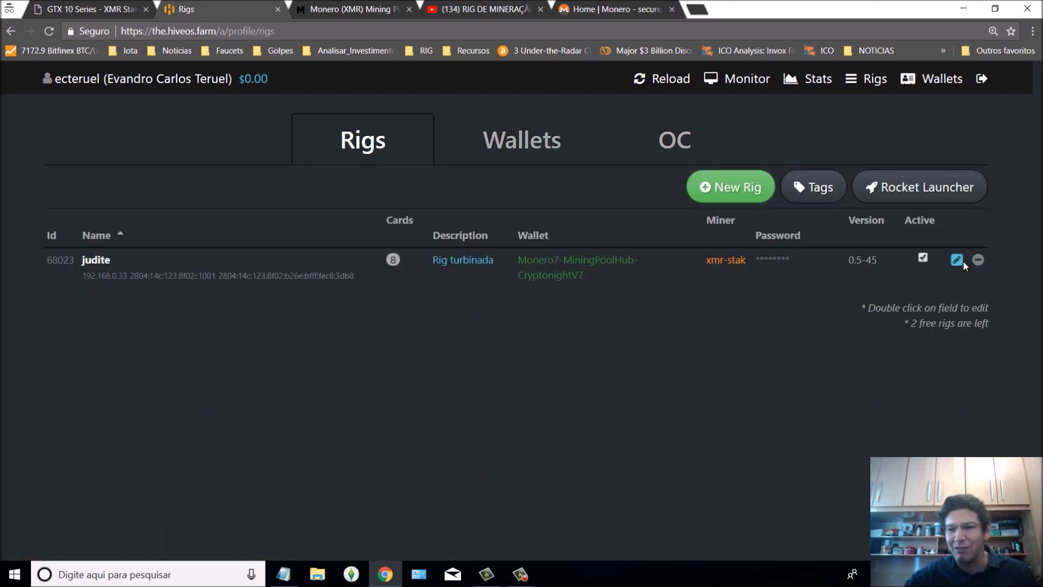
pyautogui.scroll(-3, 670, 188)
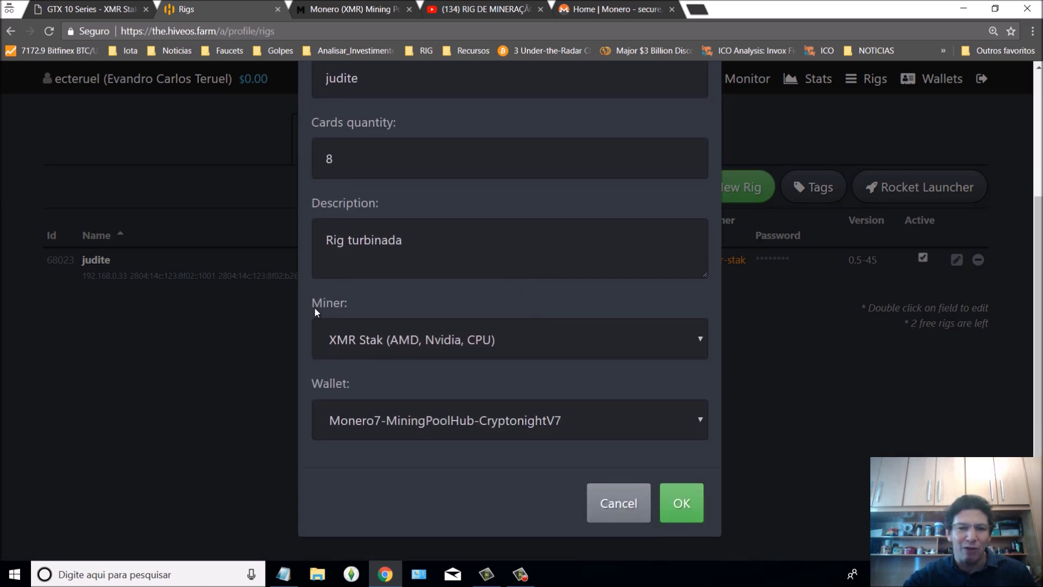
pyautogui.click(532, 342)
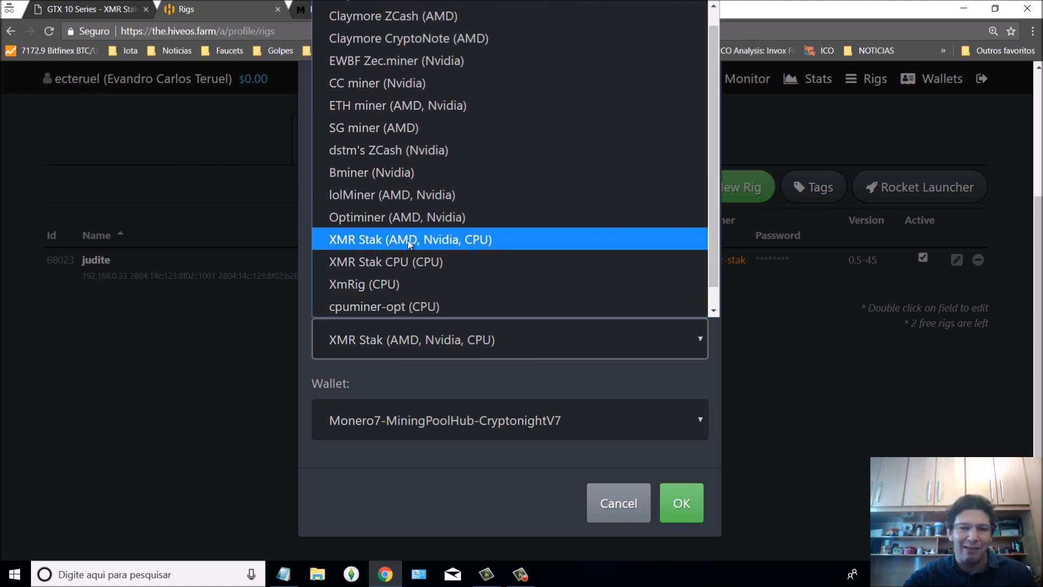
pyautogui.click(475, 240)
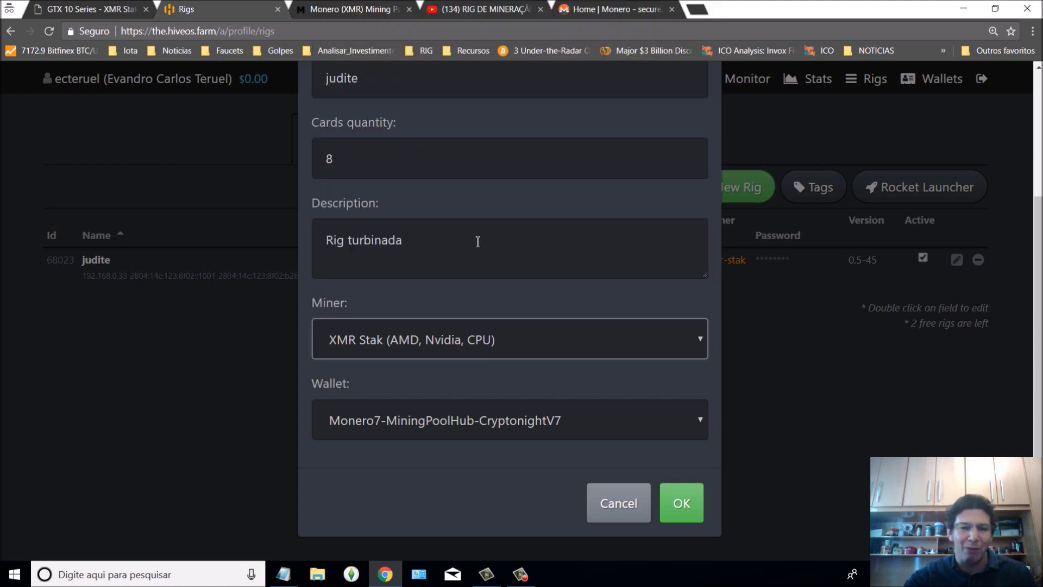
pyautogui.click(685, 419)
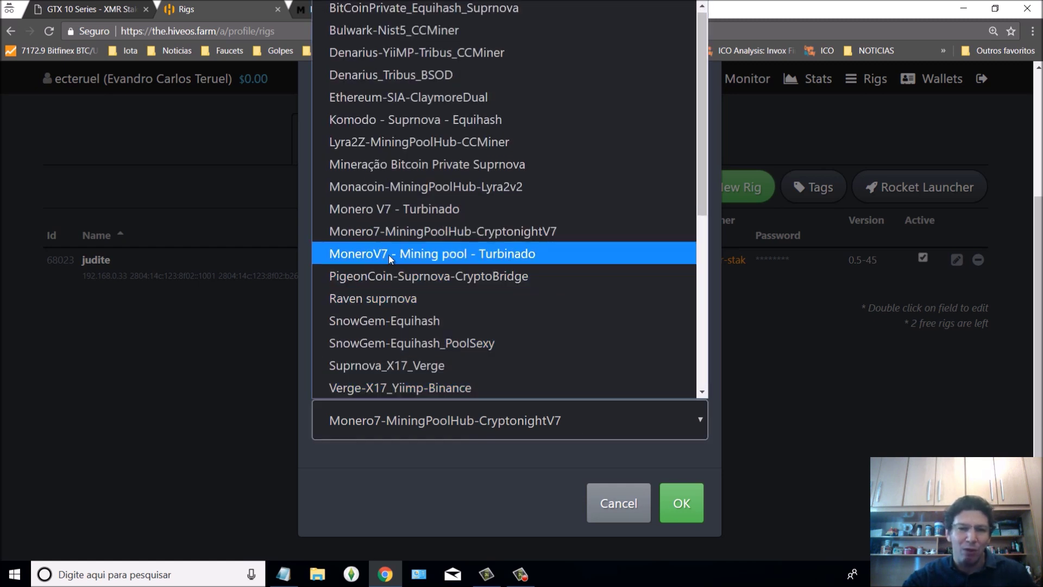
pyautogui.click(517, 255)
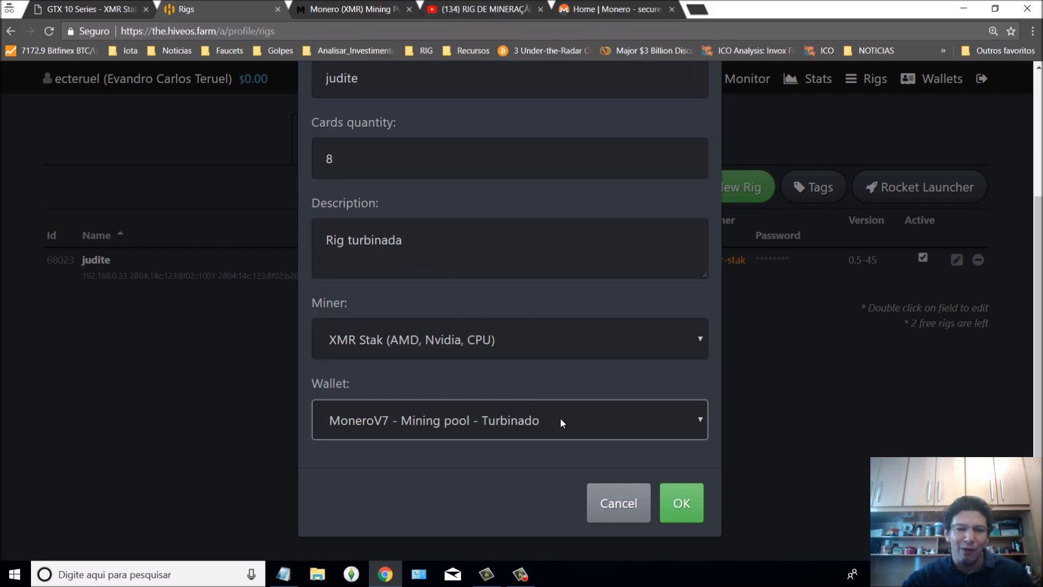
pyautogui.click(682, 503)
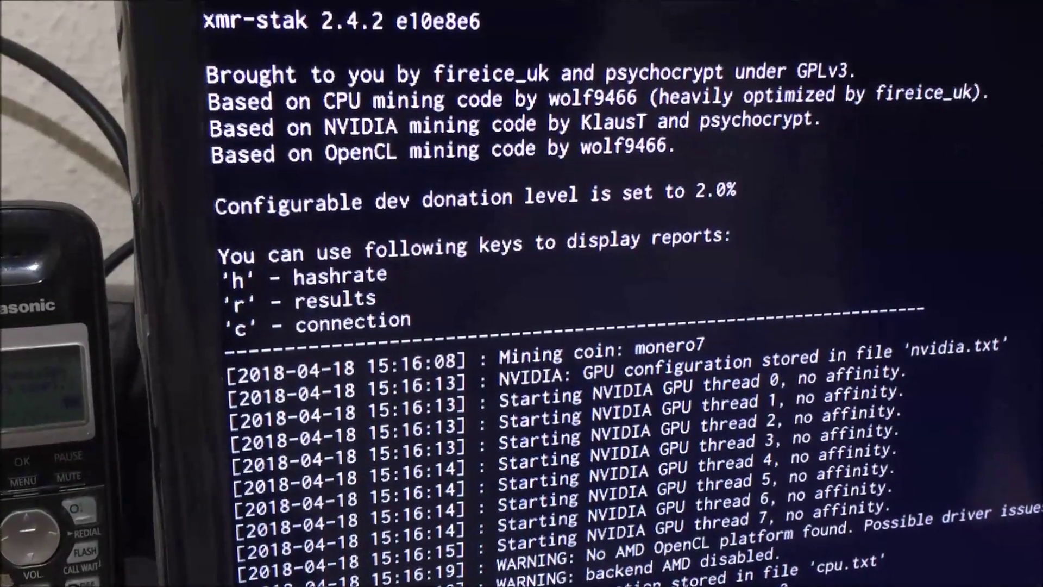
# Show xmr-stak's hashrate report (about 6553.9 H/s on eight GPUs) and results report
pyautogui.press('h')
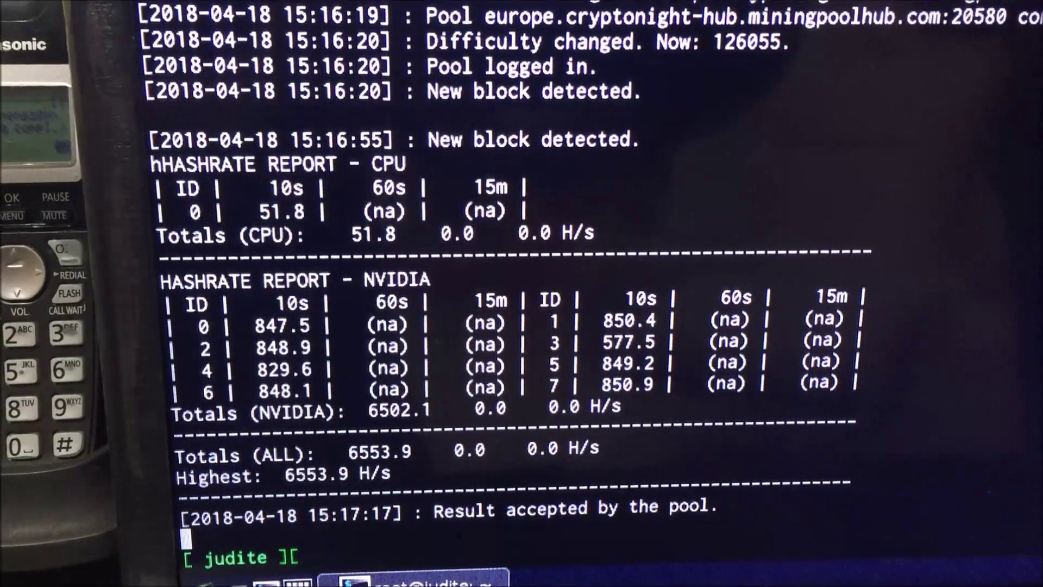
pyautogui.write('rRESULT REPORT')
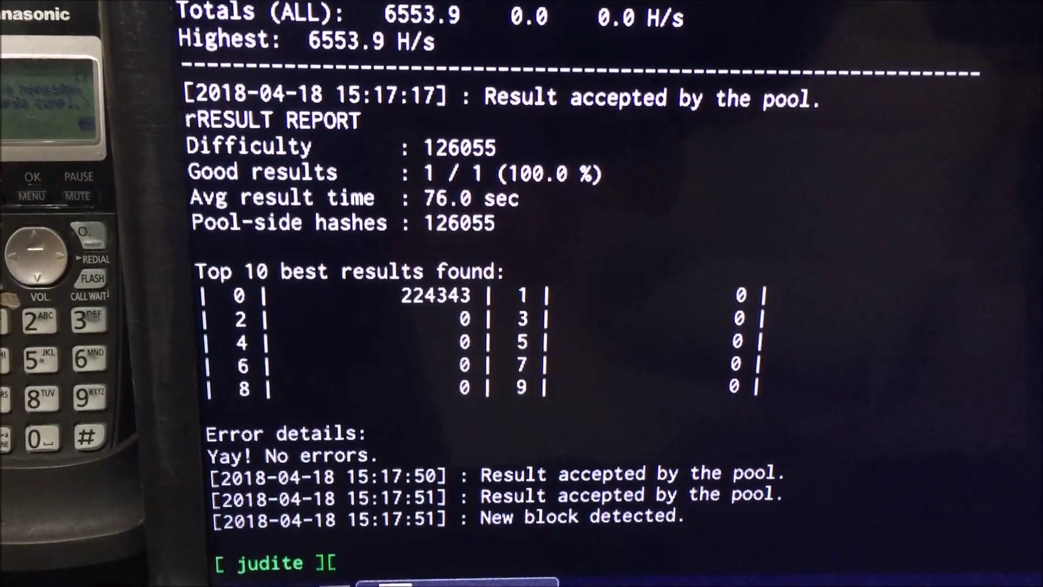
# Print xmr-stak's pool connection report with the c key
pyautogui.press('c')
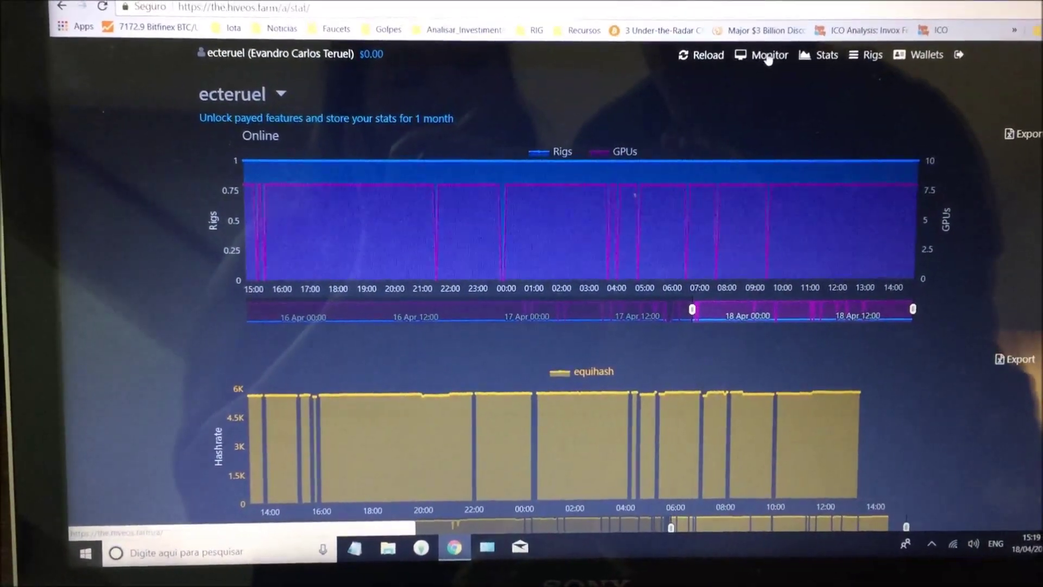
# Switch to the Monitor overview showing rig judite's eight GPUs on xmr-stak
pyautogui.click(768, 55)
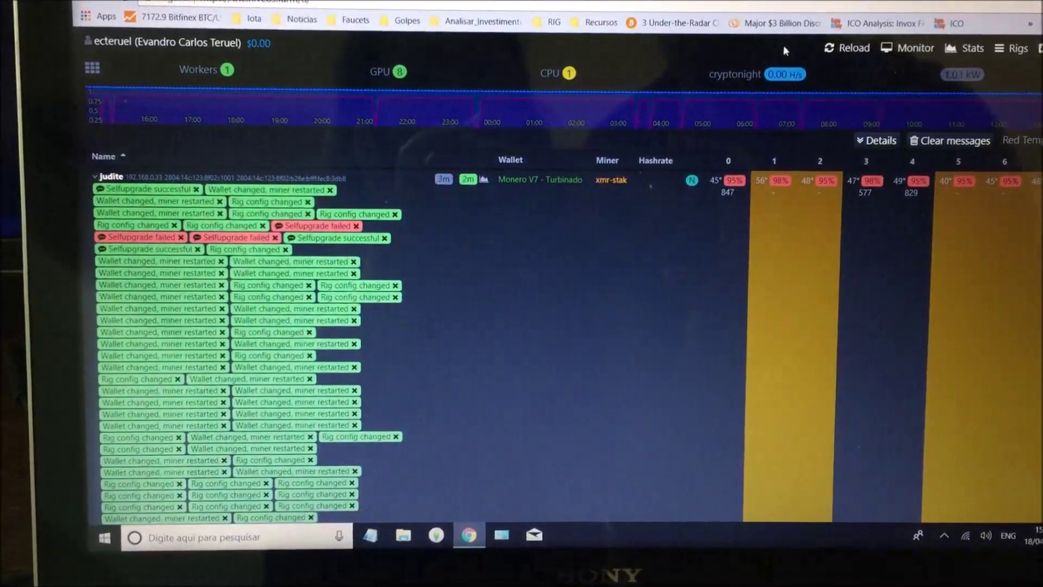